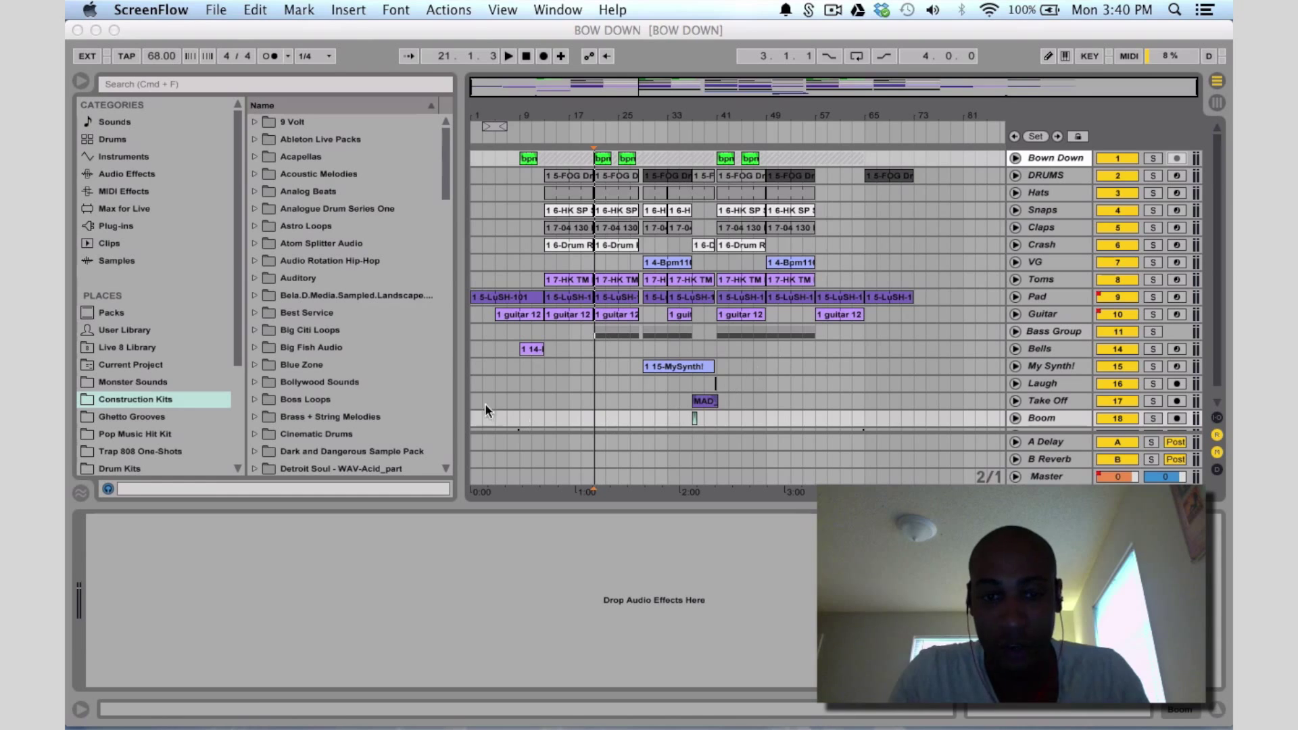
Play the arrangement from bar 13 to listen to the current beat, and stop playback
left_click(542, 384)
left_click(543, 371)
key("space")
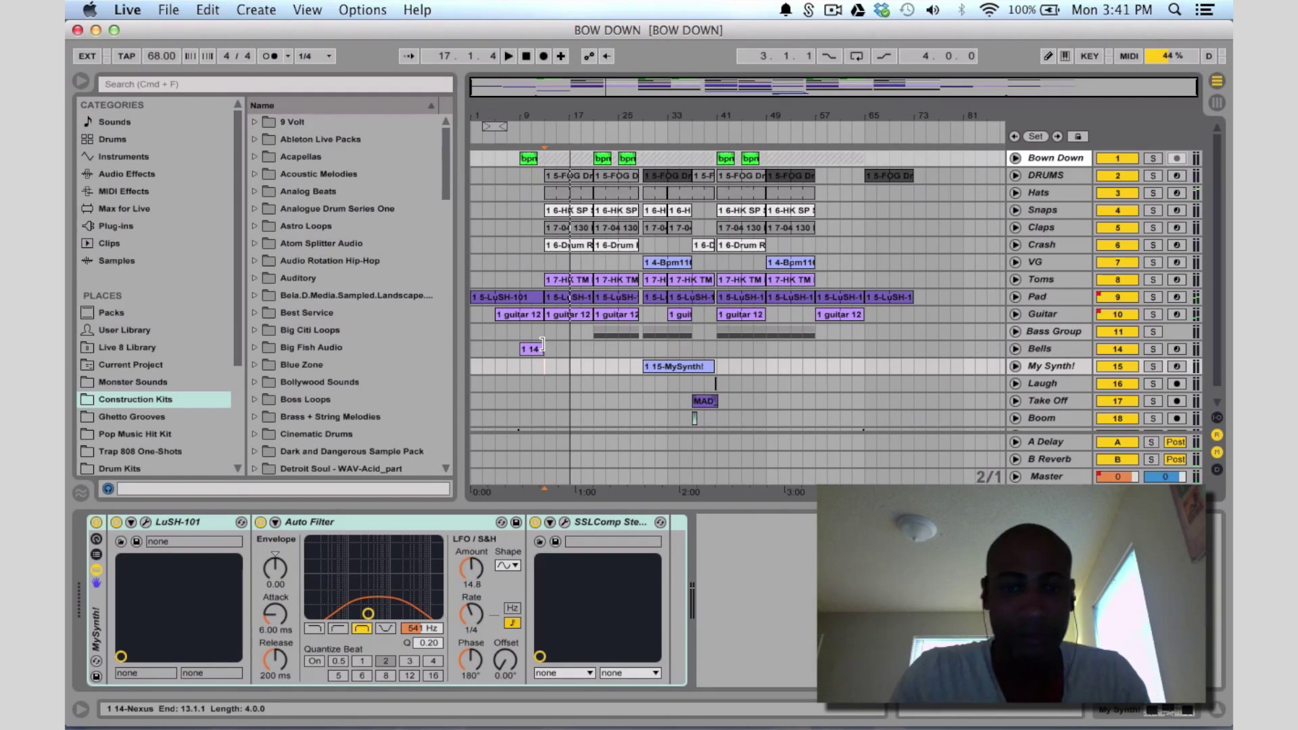
left_click(544, 348)
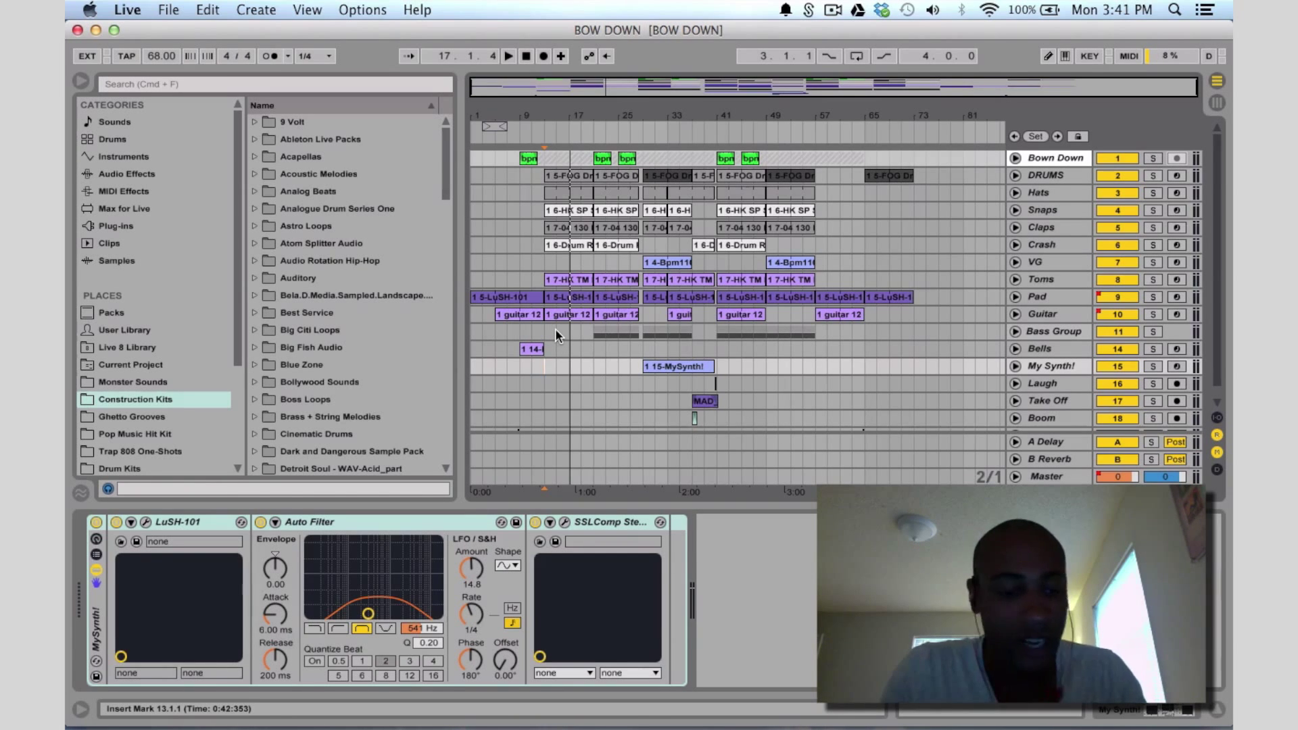
Narrow the browser to widen the track area, and zoom the arrangement timeline to show about bars 1 to 67
key("Tab")
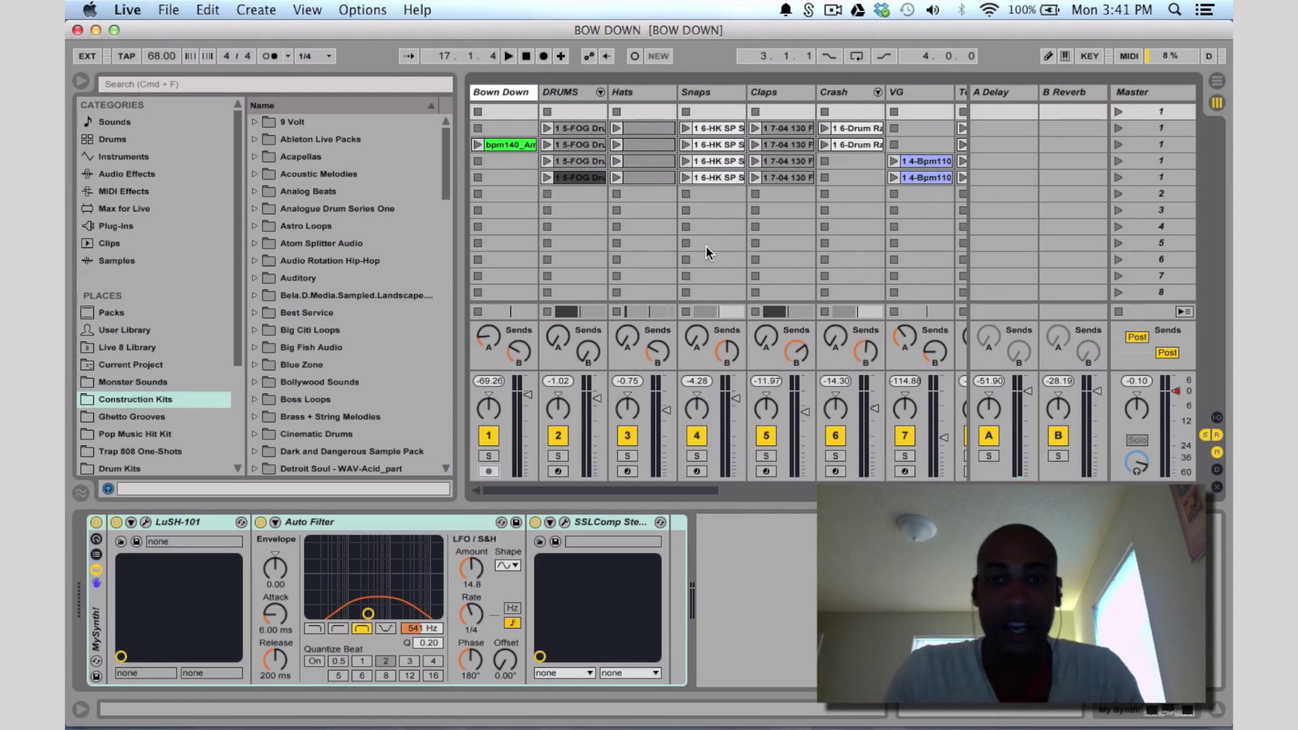
left_click_drag(459, 179, 283, 207)
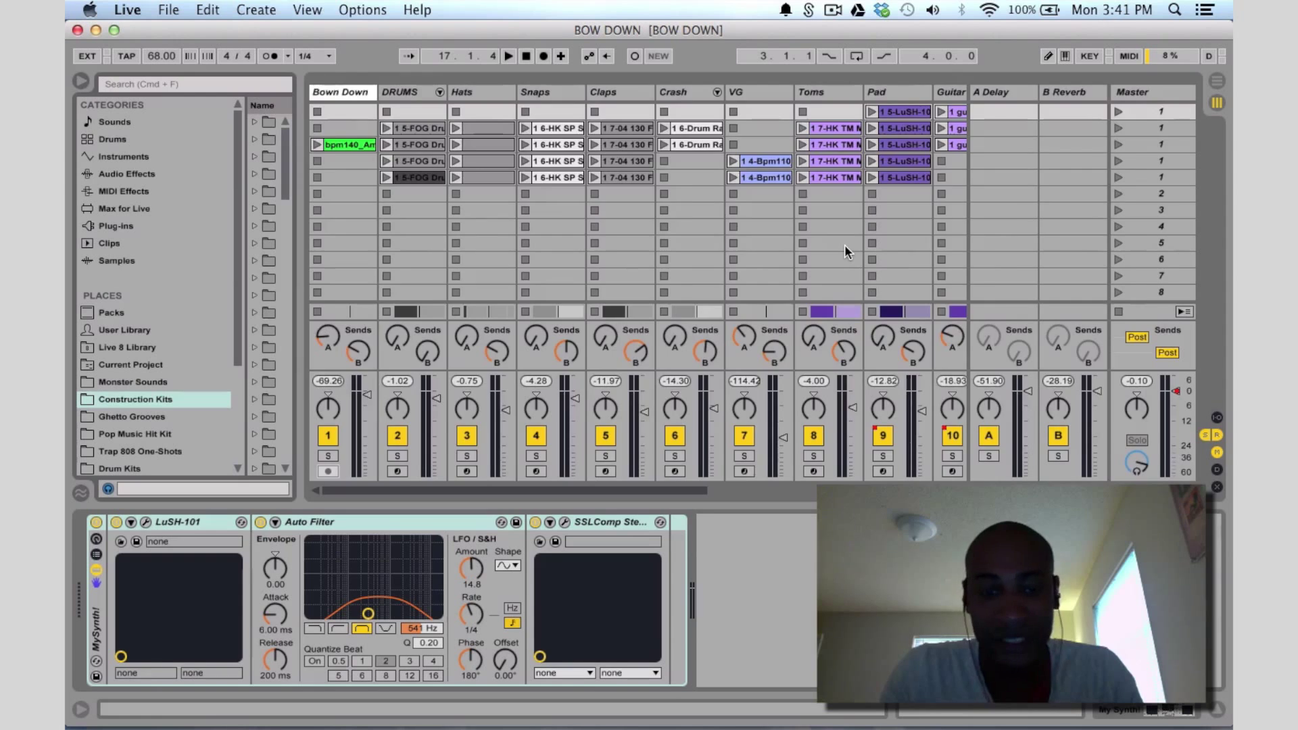
key("Tab")
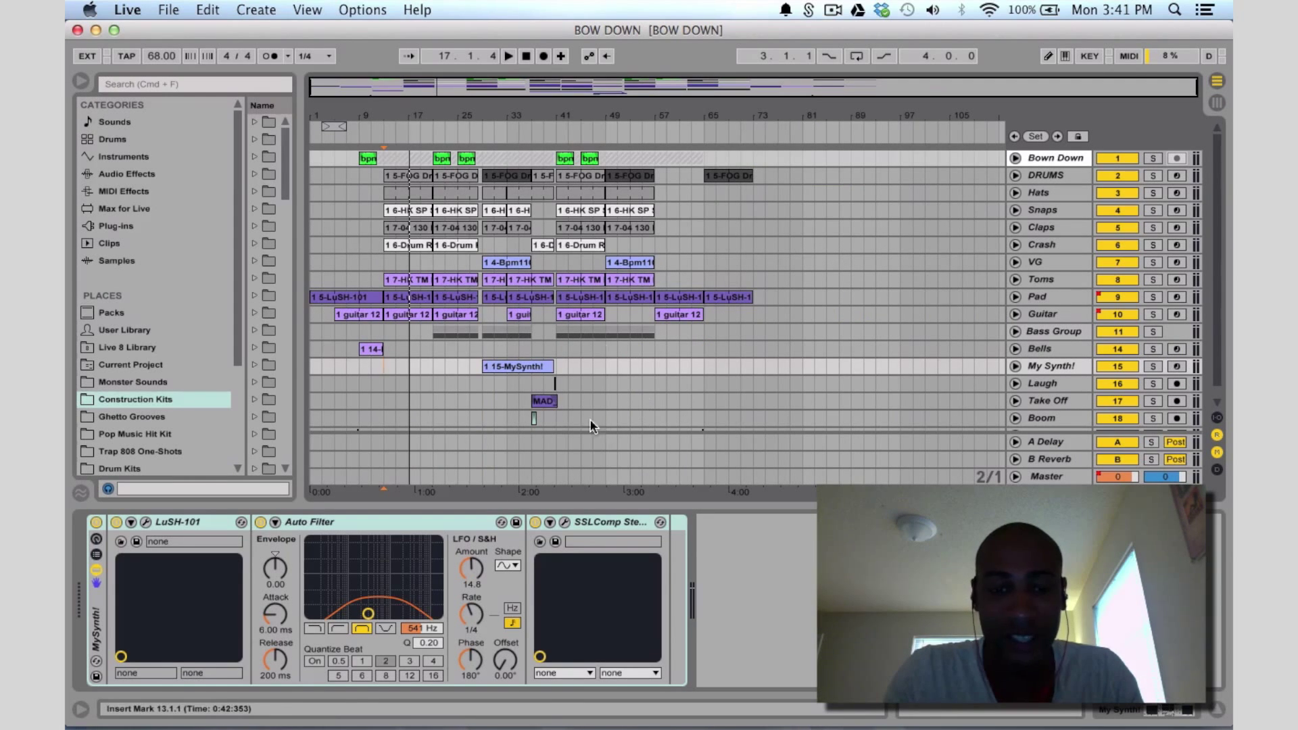
left_click_drag(557, 85, 496, 108)
scroll(696, 293, "down", 1)
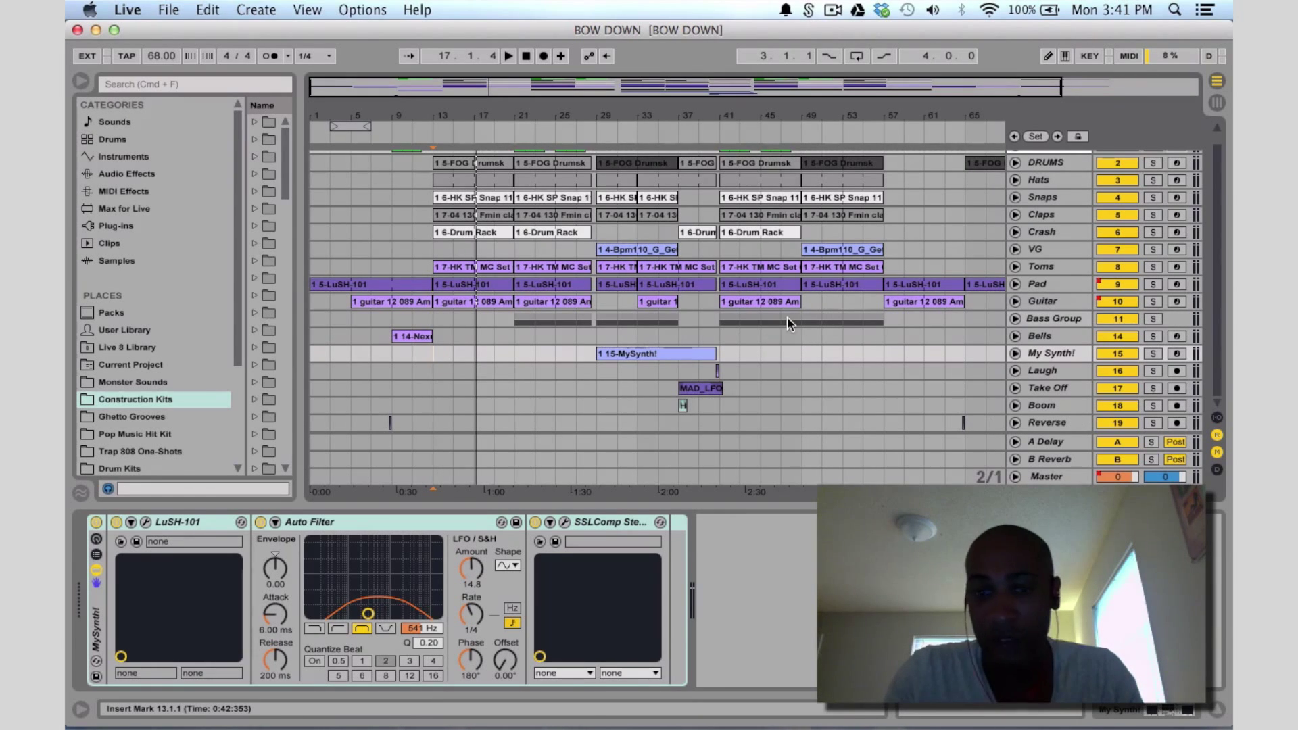
Solo the Bown Down track in Session View and look through its chain of effect devices
key("Tab")
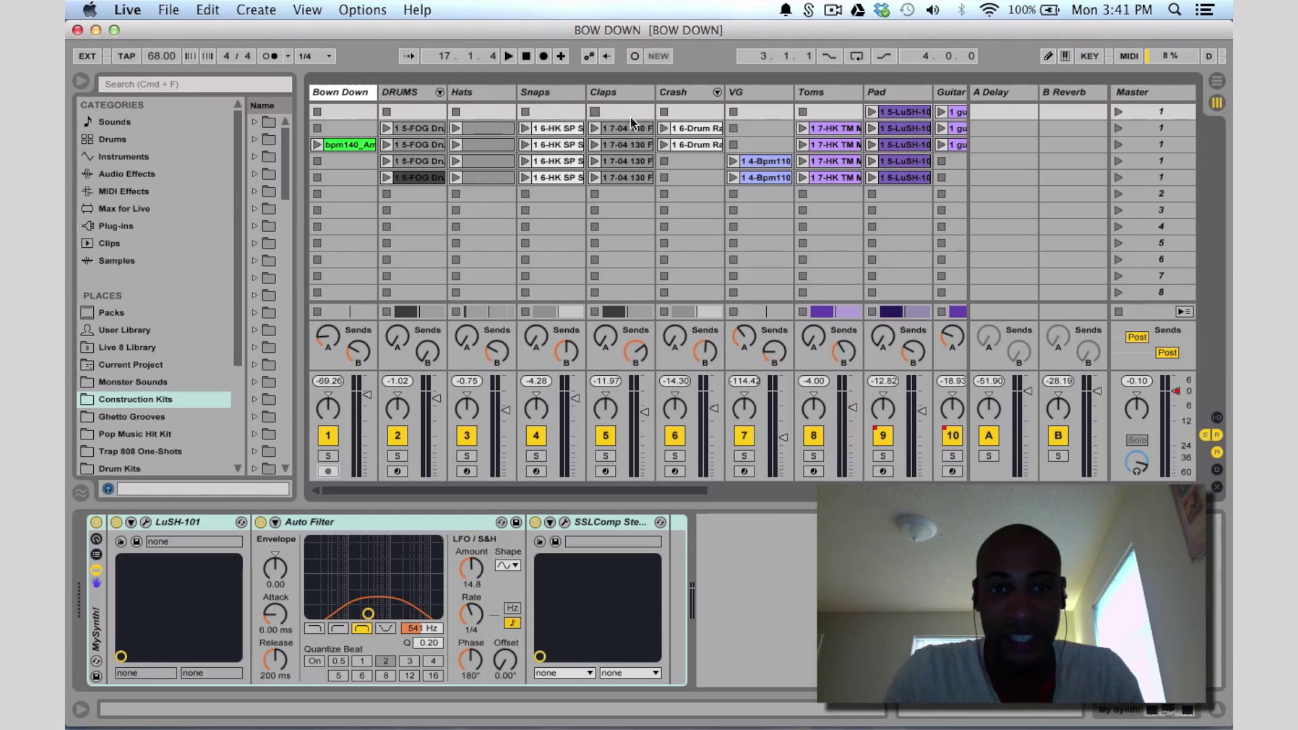
left_click(331, 455)
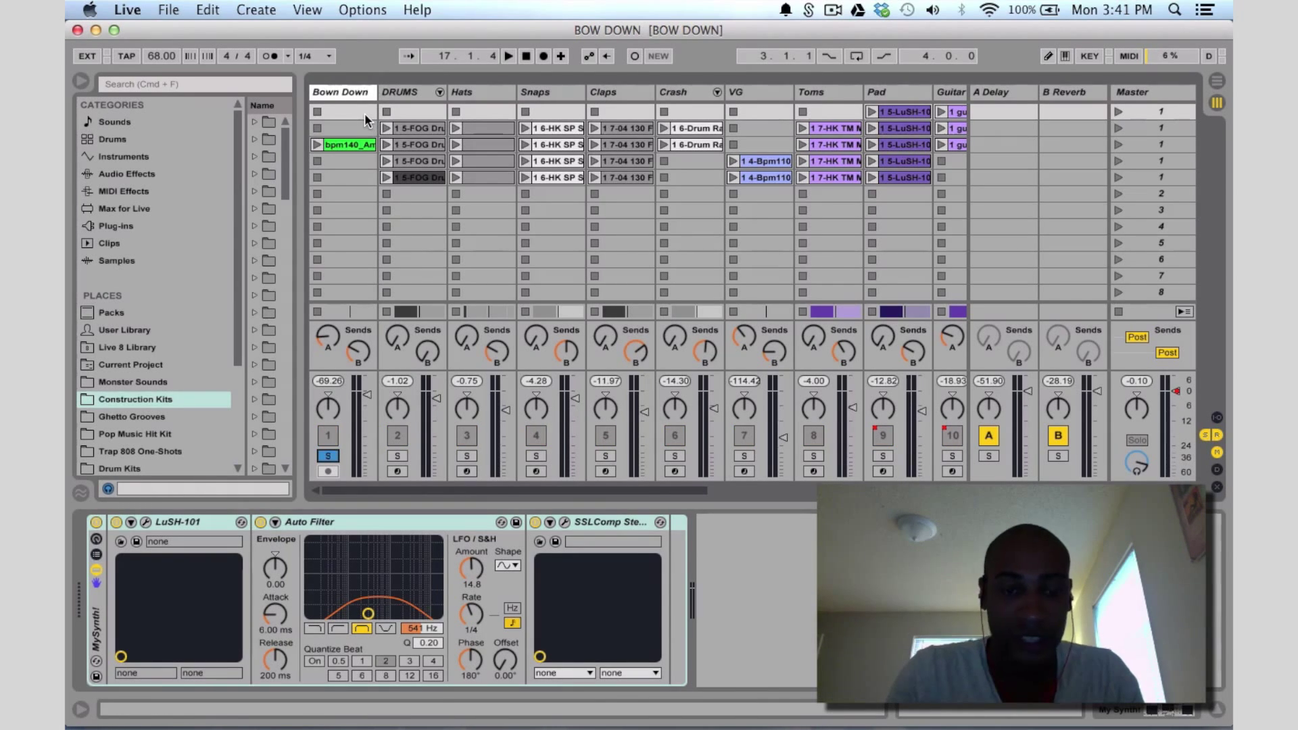
left_click(351, 92)
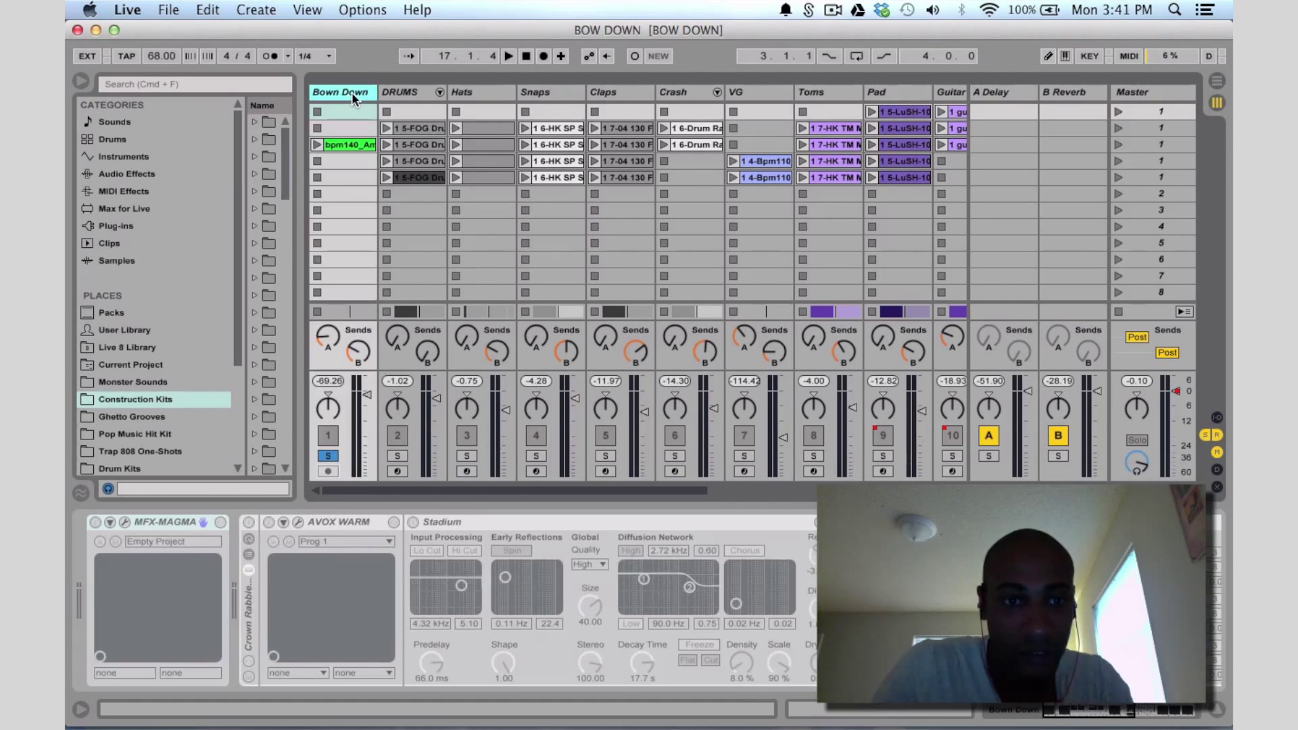
left_click(1150, 710)
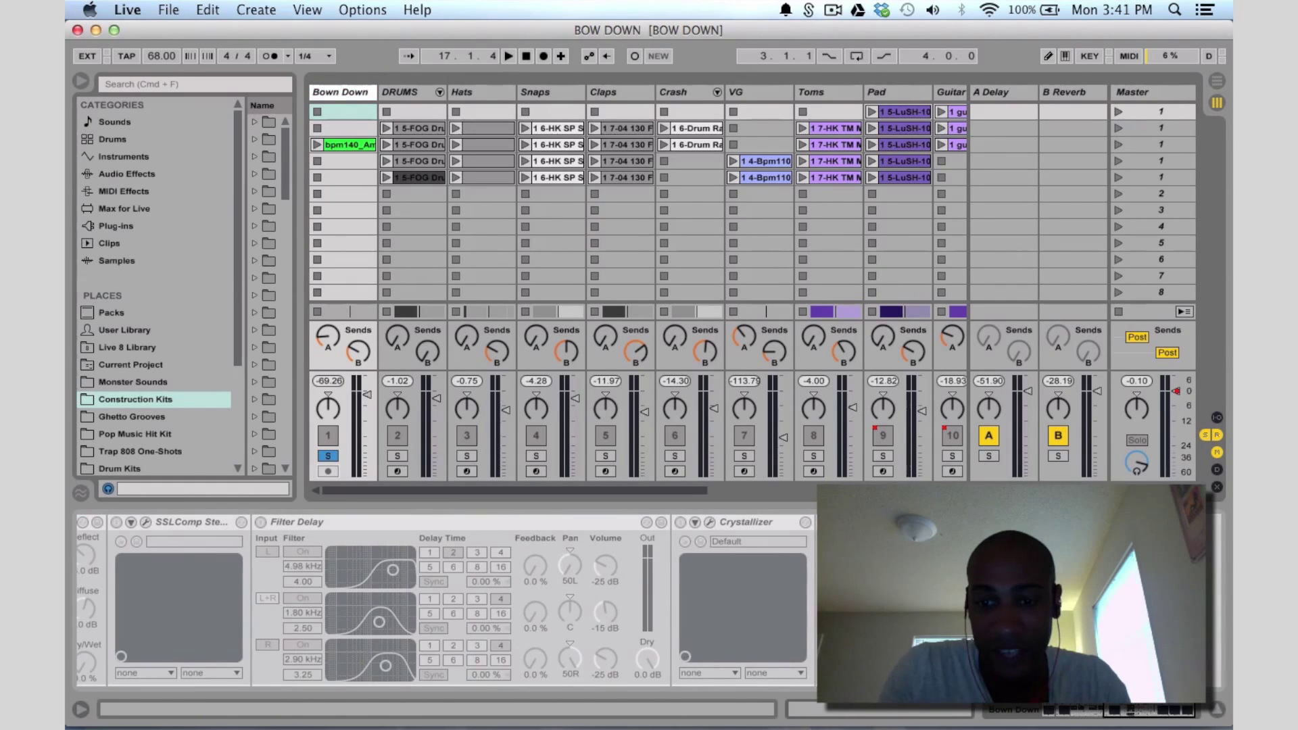
left_click(1089, 710)
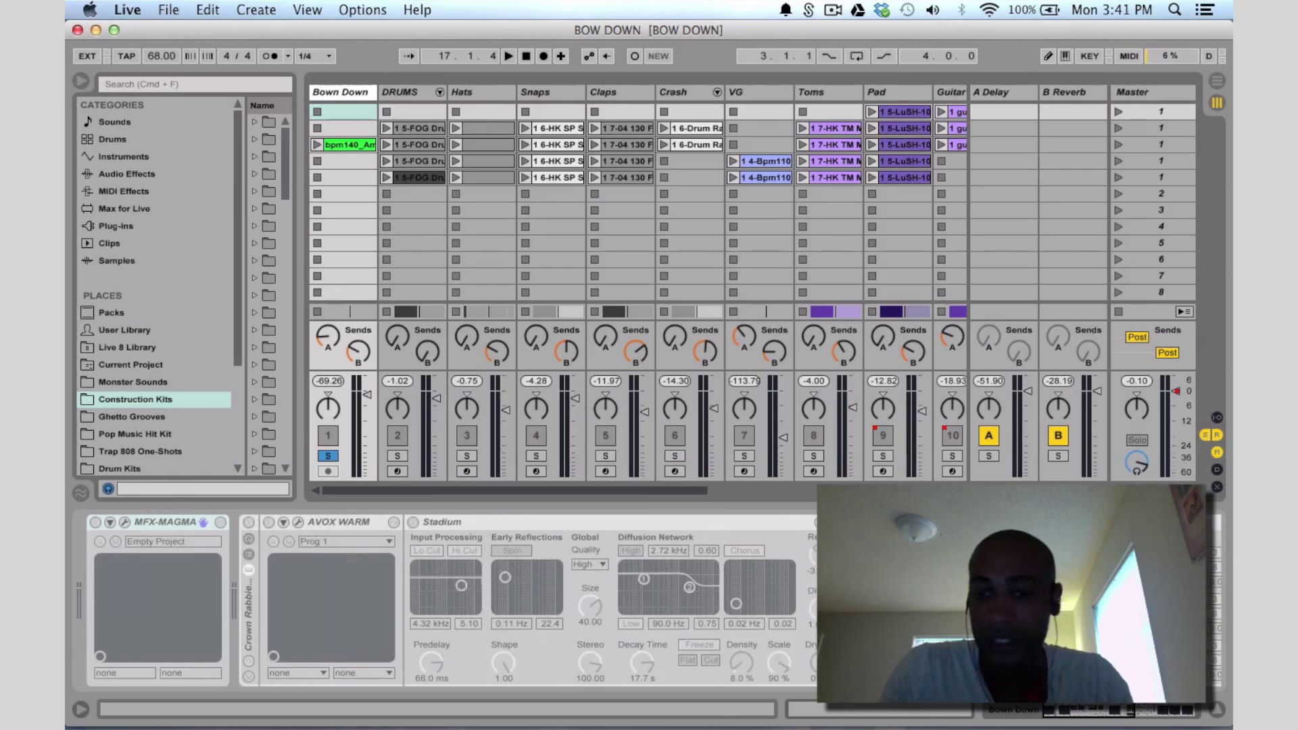
Open and launch the bpm140 clip on the Bown Down track to hear it alone, and unsolo the track
double_click(349, 144)
left_click(316, 145)
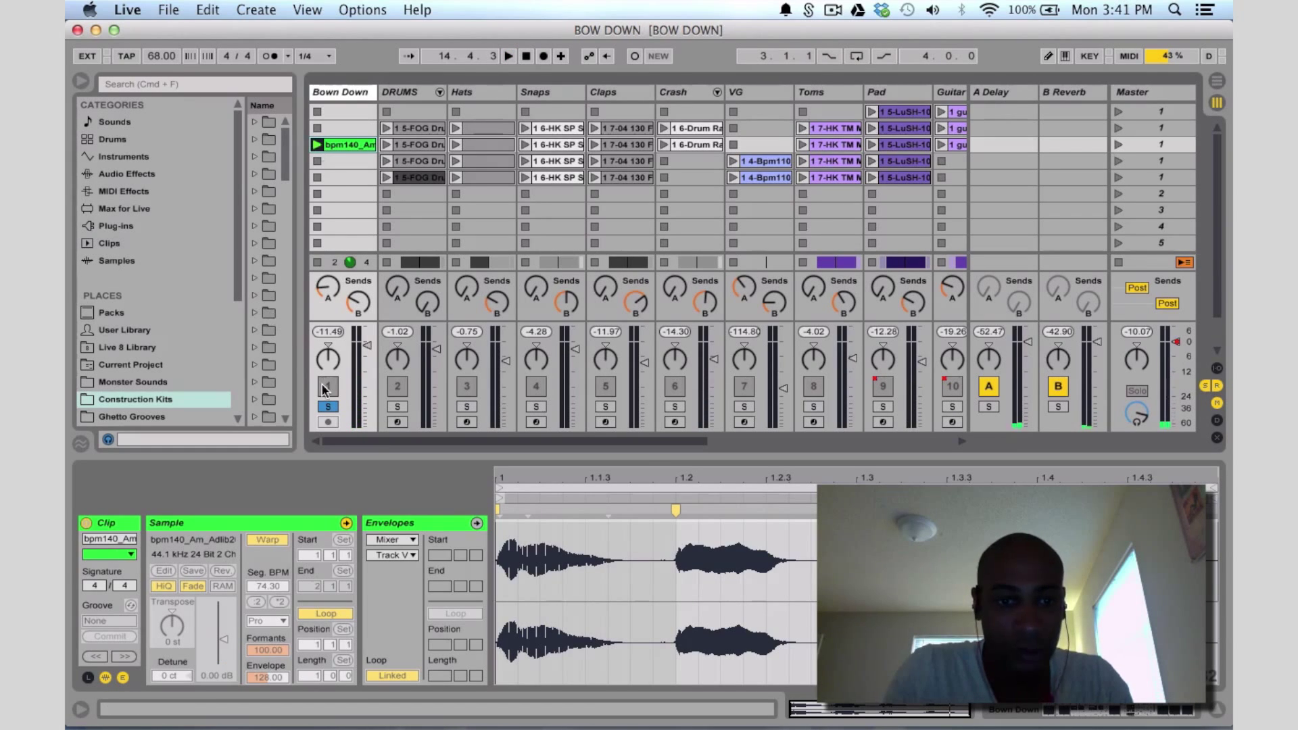
left_click(328, 406)
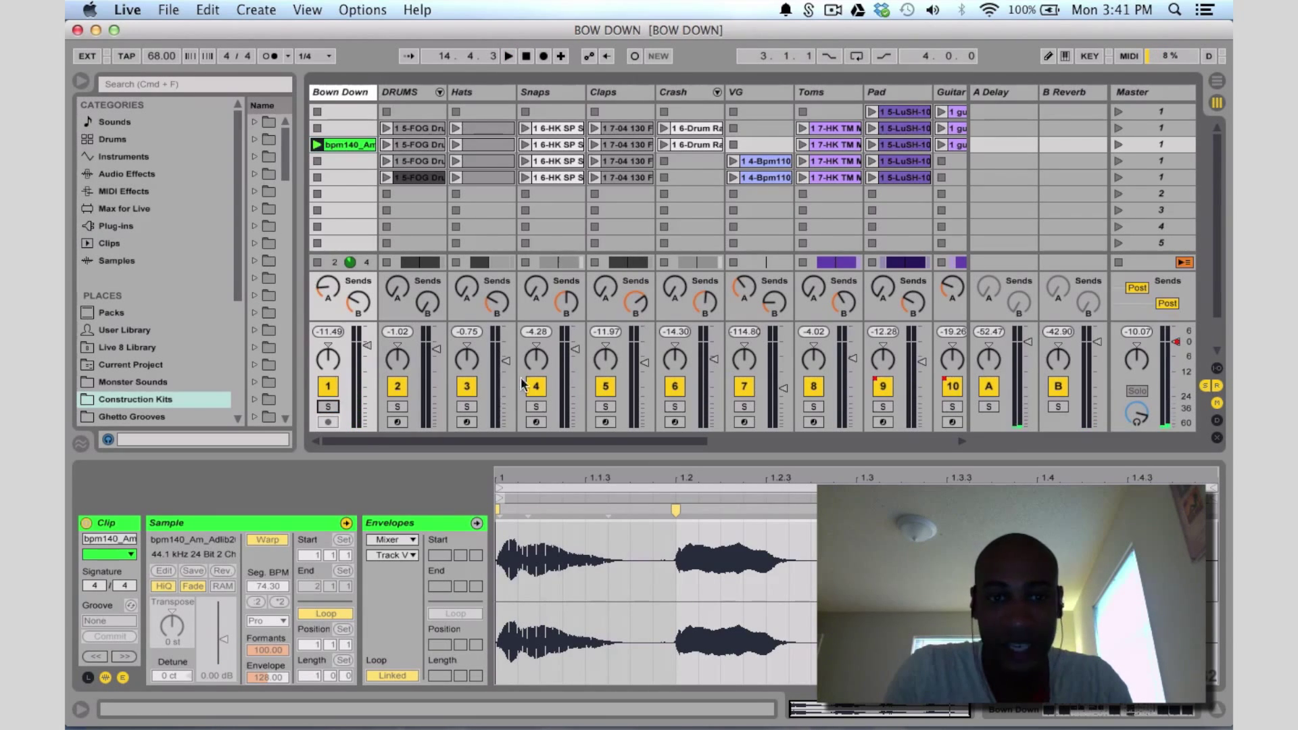
Deactivate all tracks from DRUMS through Reverse, leaving Bown Down on, and place the insert marker at bar 63 on My Synth!
scroll(344, 89, "right", 5)
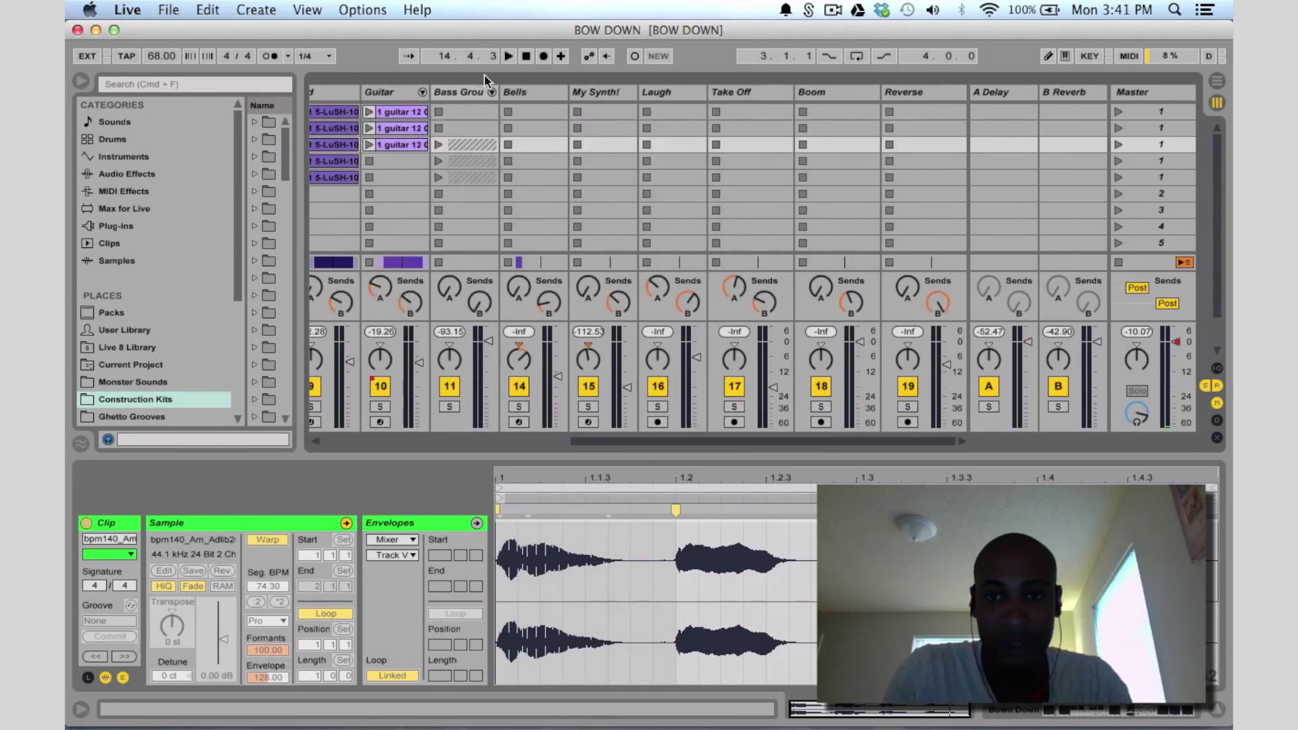
key("Tab")
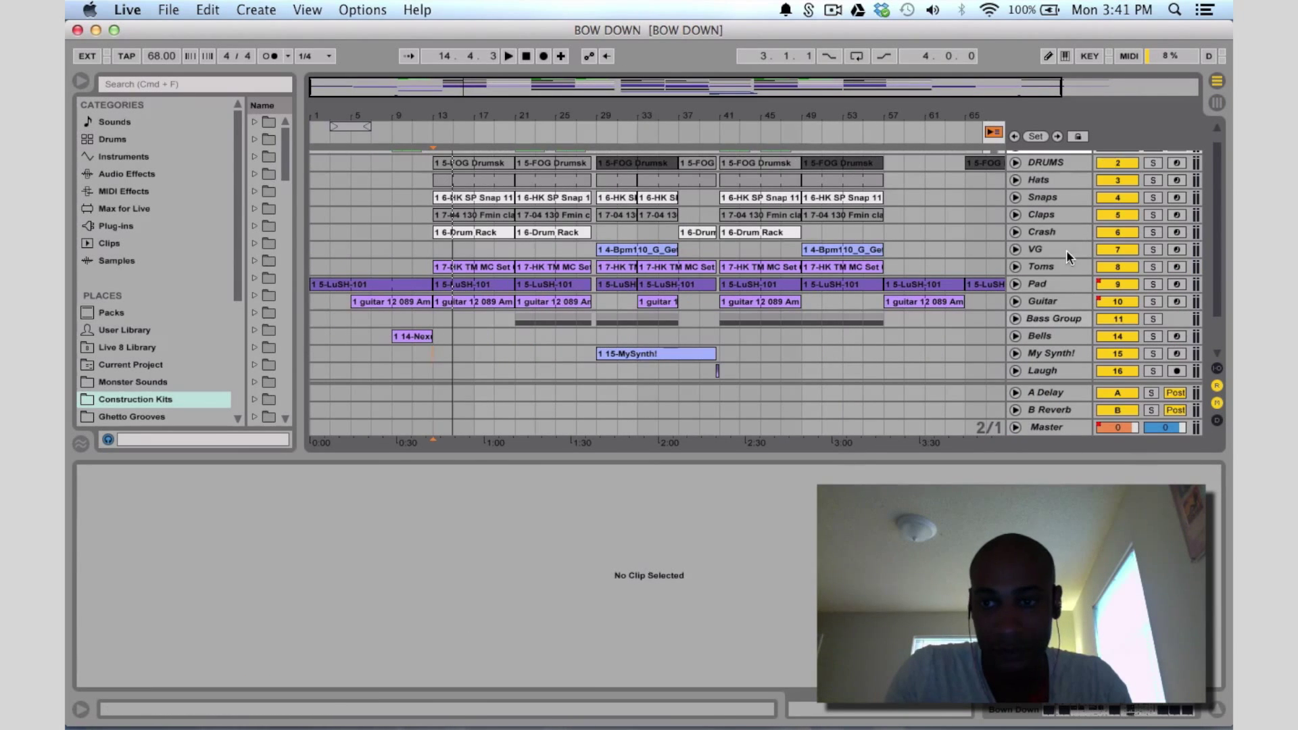
scroll(1066, 251, "up", 1)
left_click(1045, 159)
scroll(1062, 352, "down", 4)
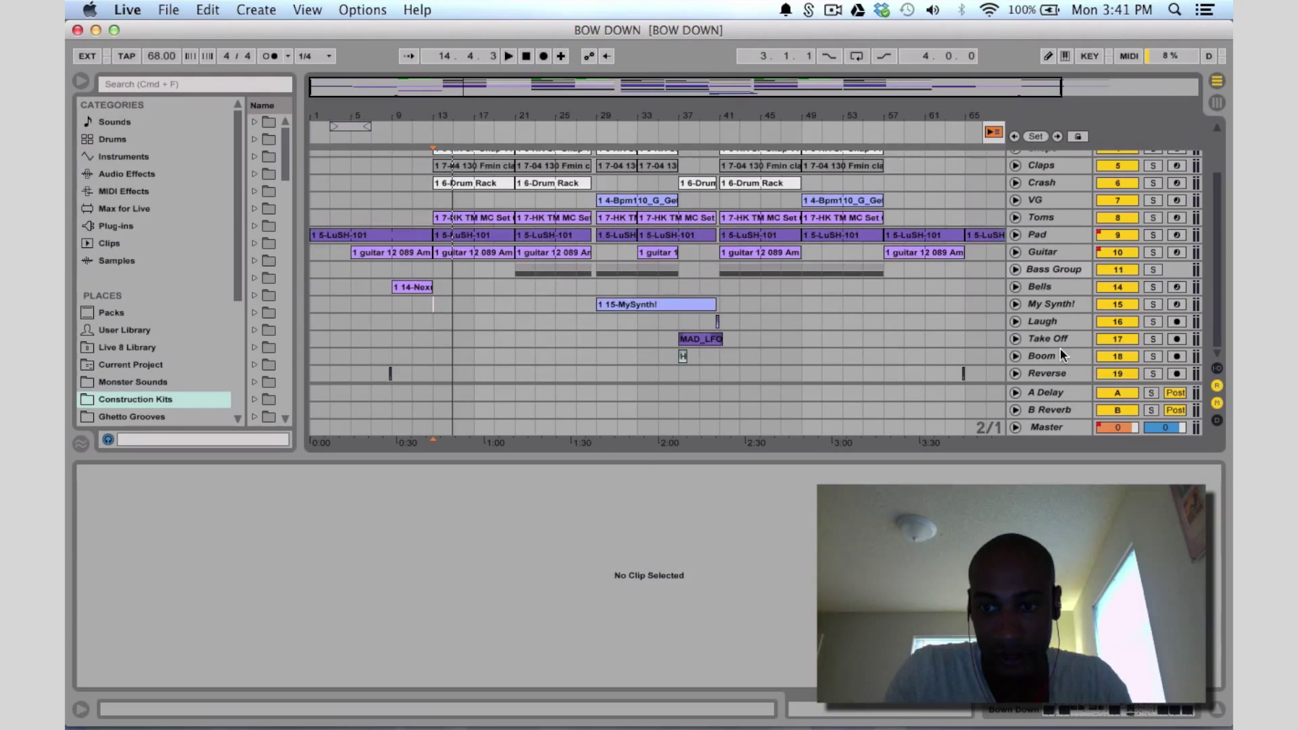
left_click(943, 306)
scroll(944, 309, "up", 4)
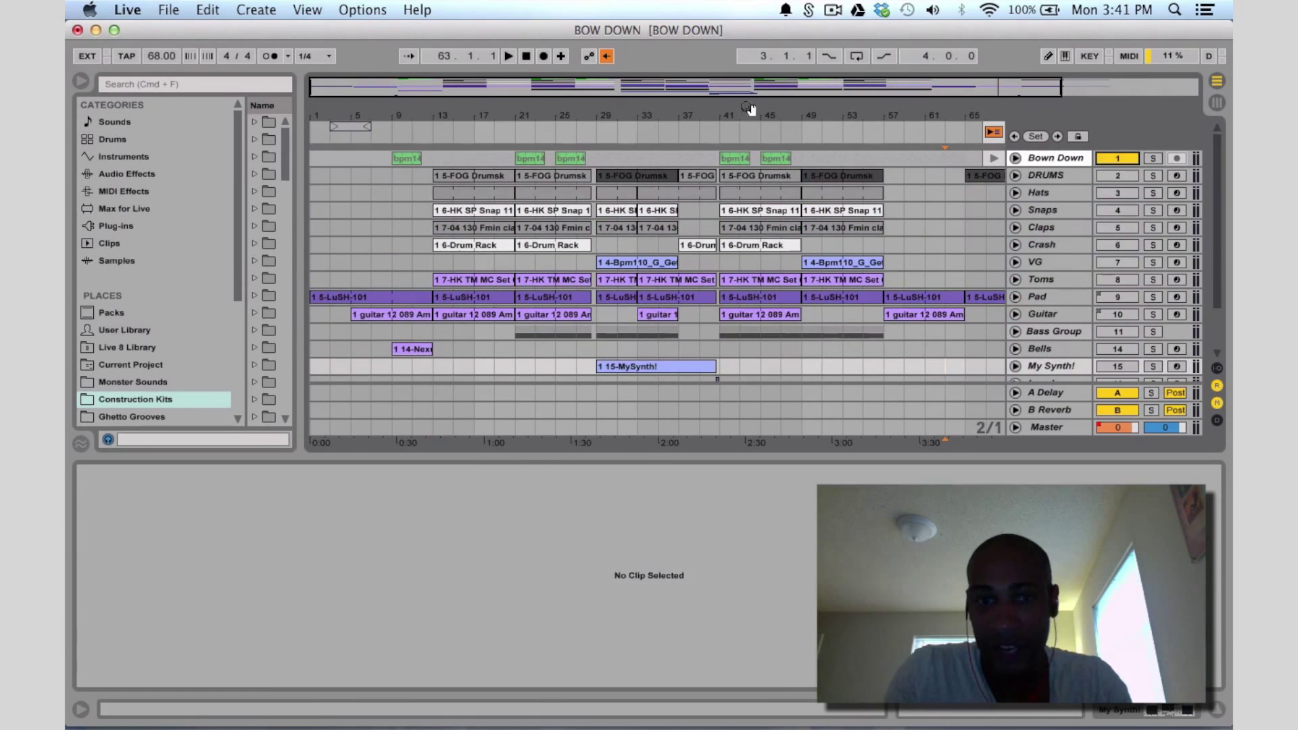
Reactivate the Pad track in Session View and launch the third scene to hear it with the Bown Down vocal
key("Tab")
scroll(493, 227, "left", 10)
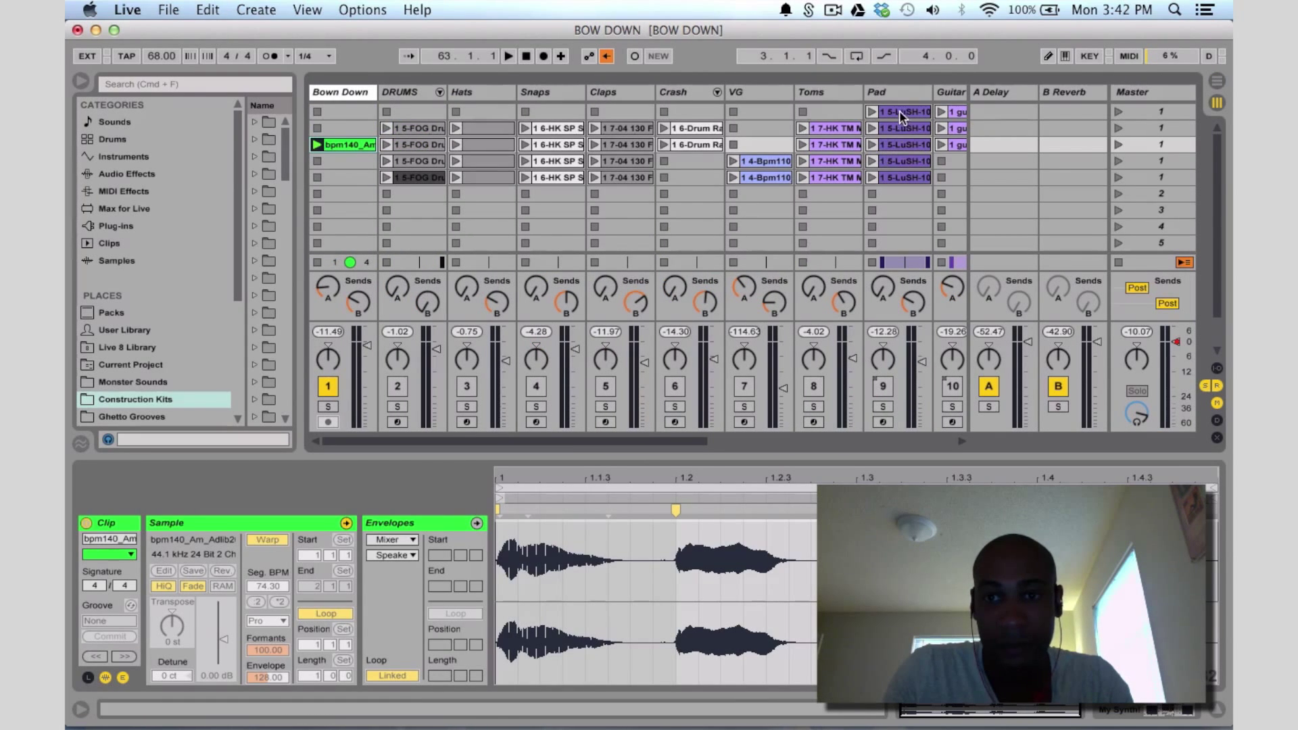
left_click(899, 144)
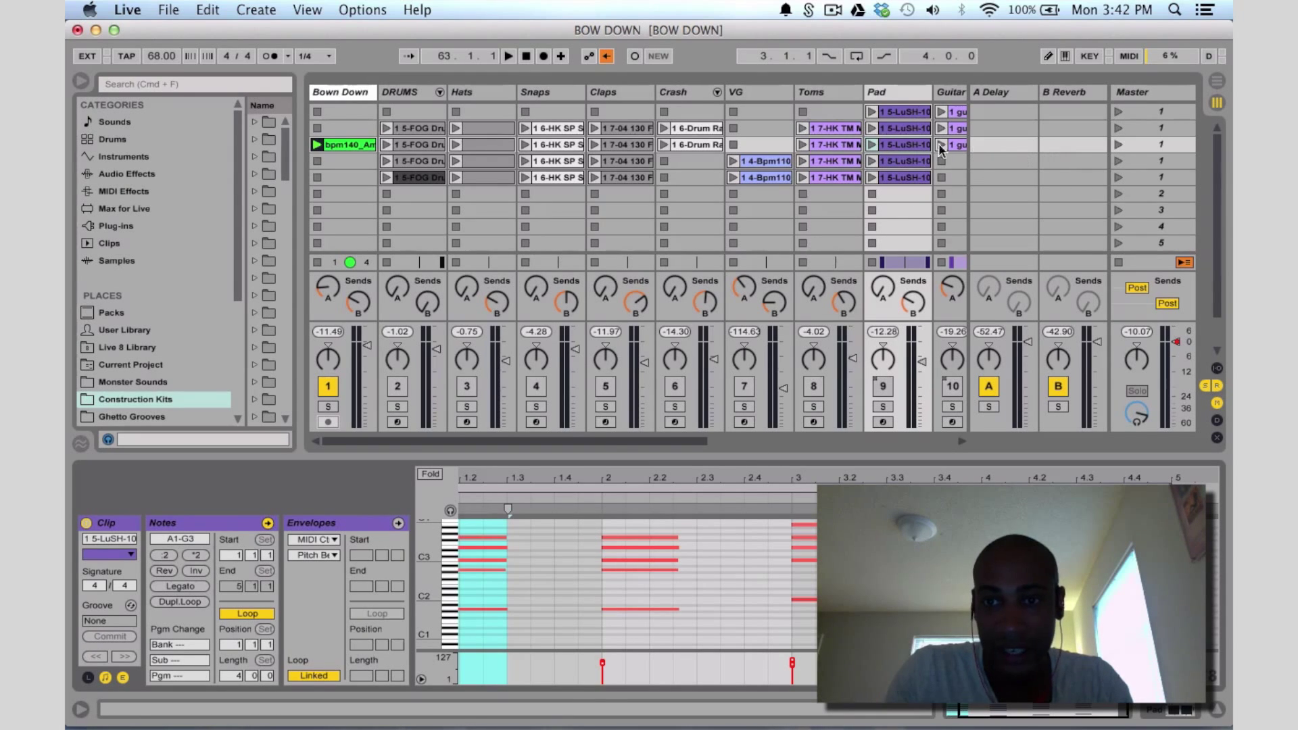
left_click(884, 391)
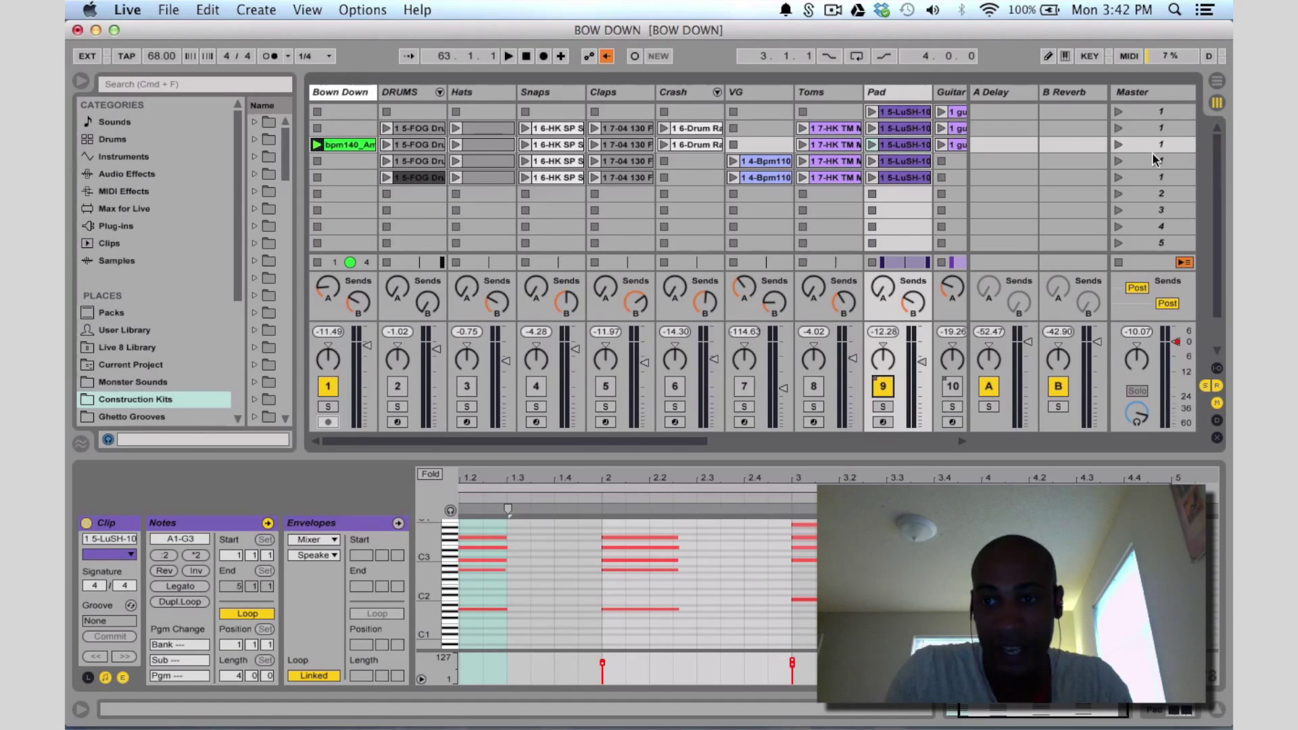
left_click(1118, 145)
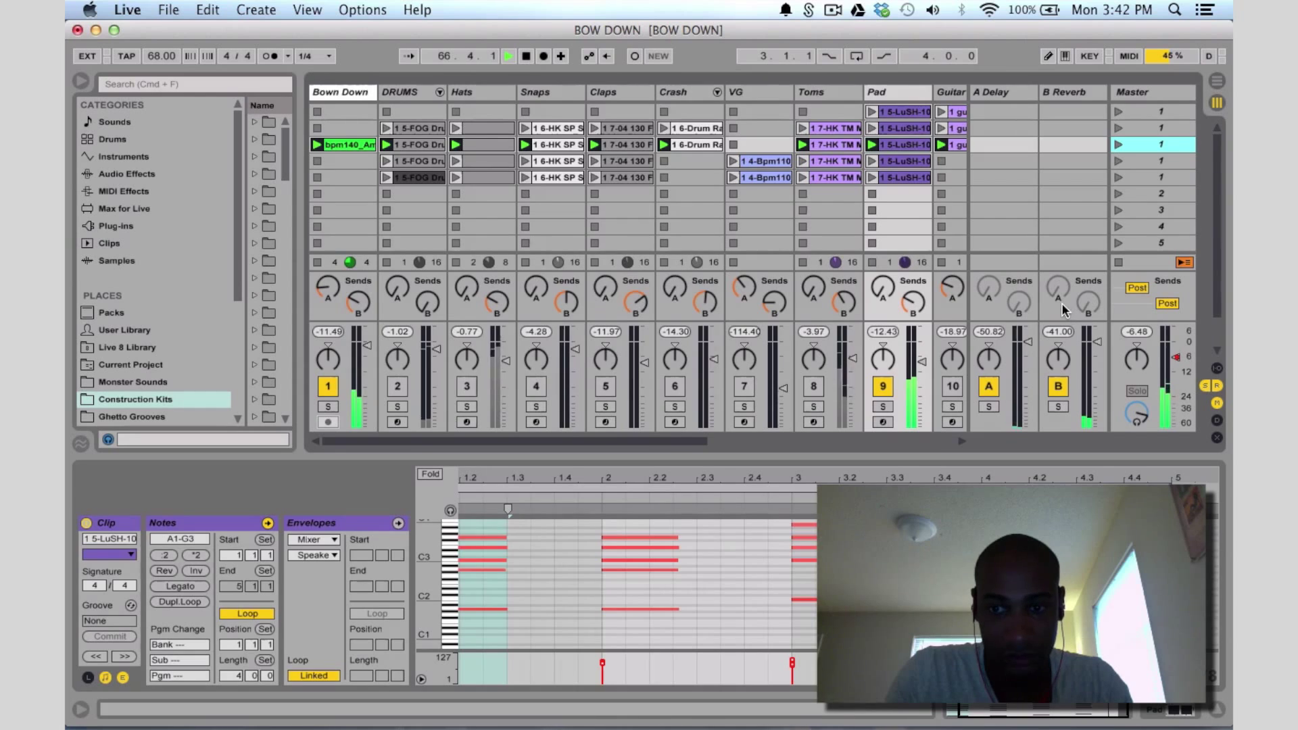
Return all tracks to arrangement playback and play the song from bar 1 with bars 1 to 5 selected
key("Tab")
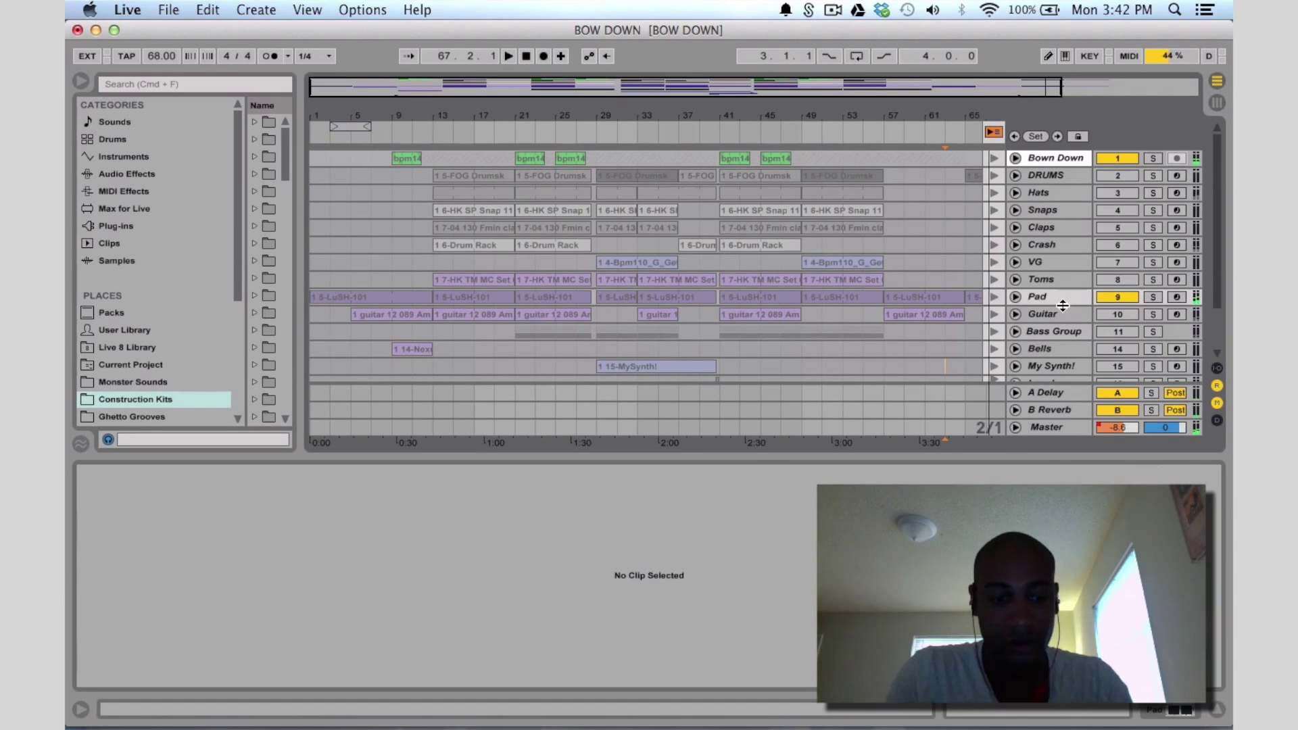
left_click(994, 131)
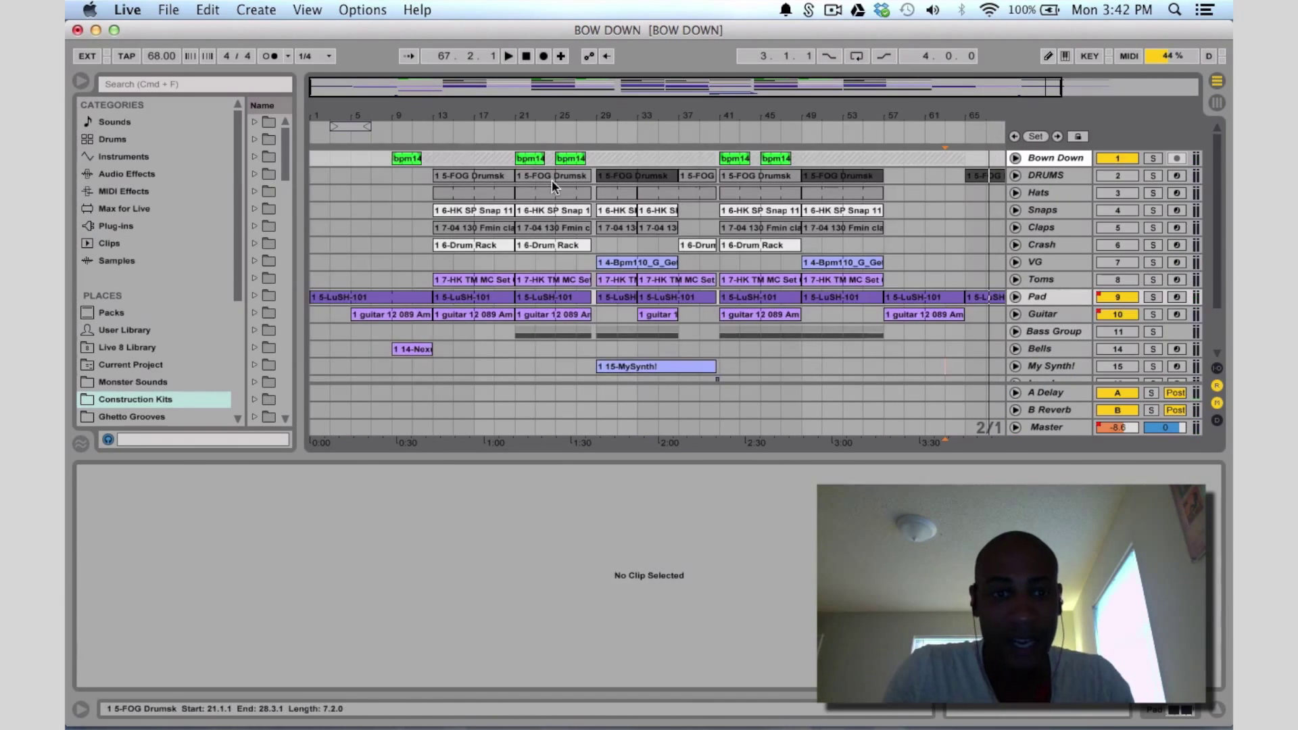
scroll(552, 180, "down", 3)
left_click_drag(348, 227, 254, 217)
key("space")
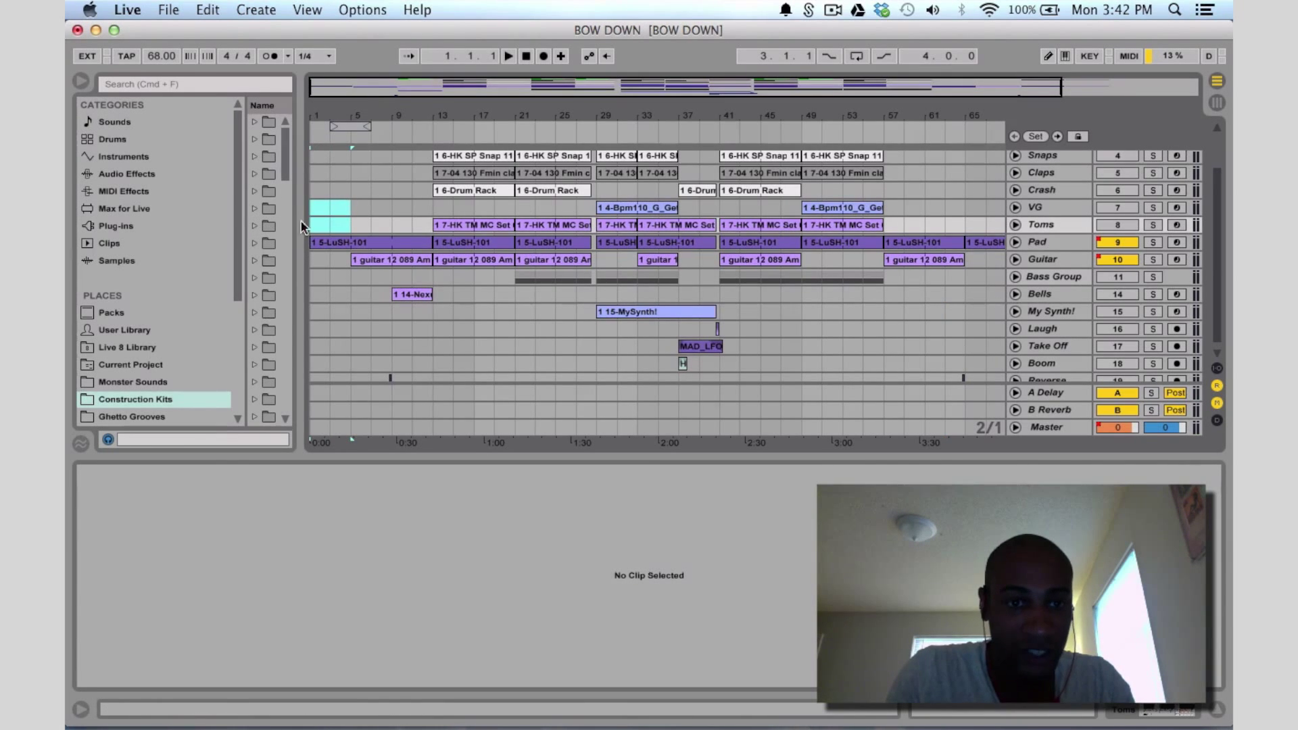
key("plus")
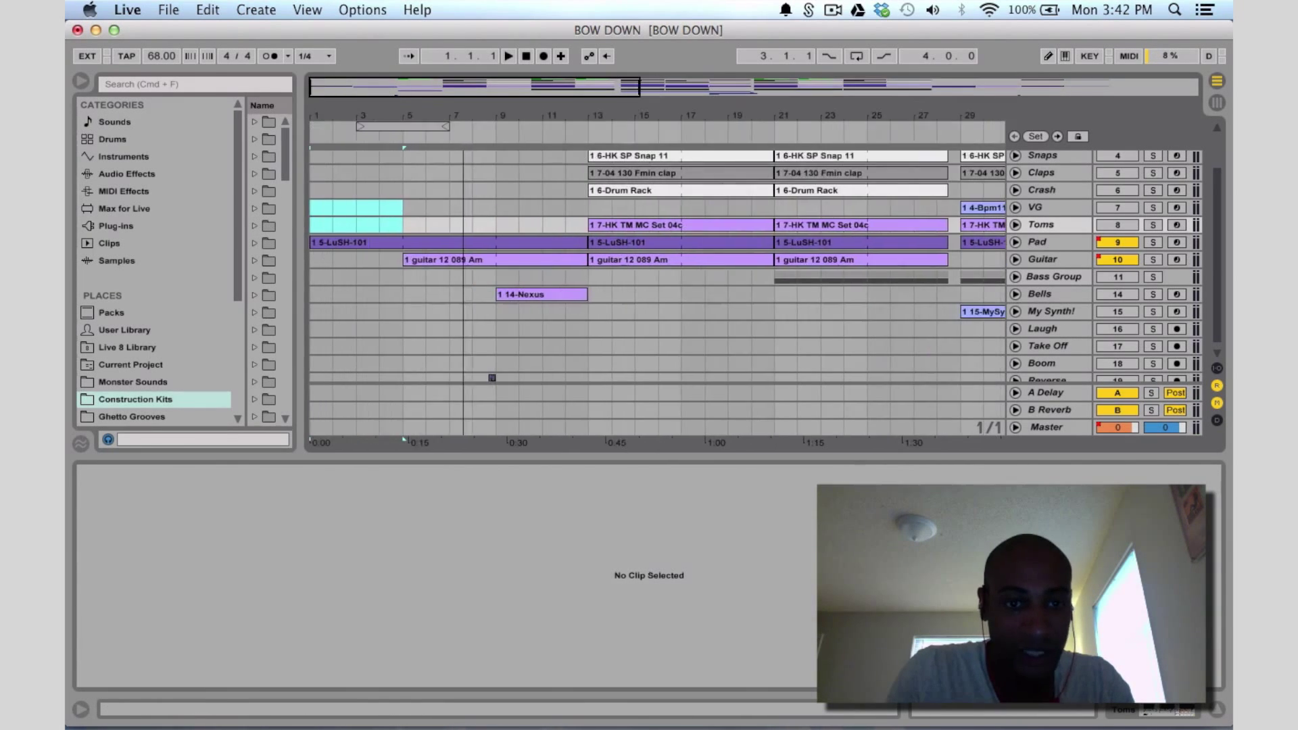
Open the MIDI notes of the guitar 12 089 Am clip starting at bar 5 and enlarge the note editor
left_click(1048, 259)
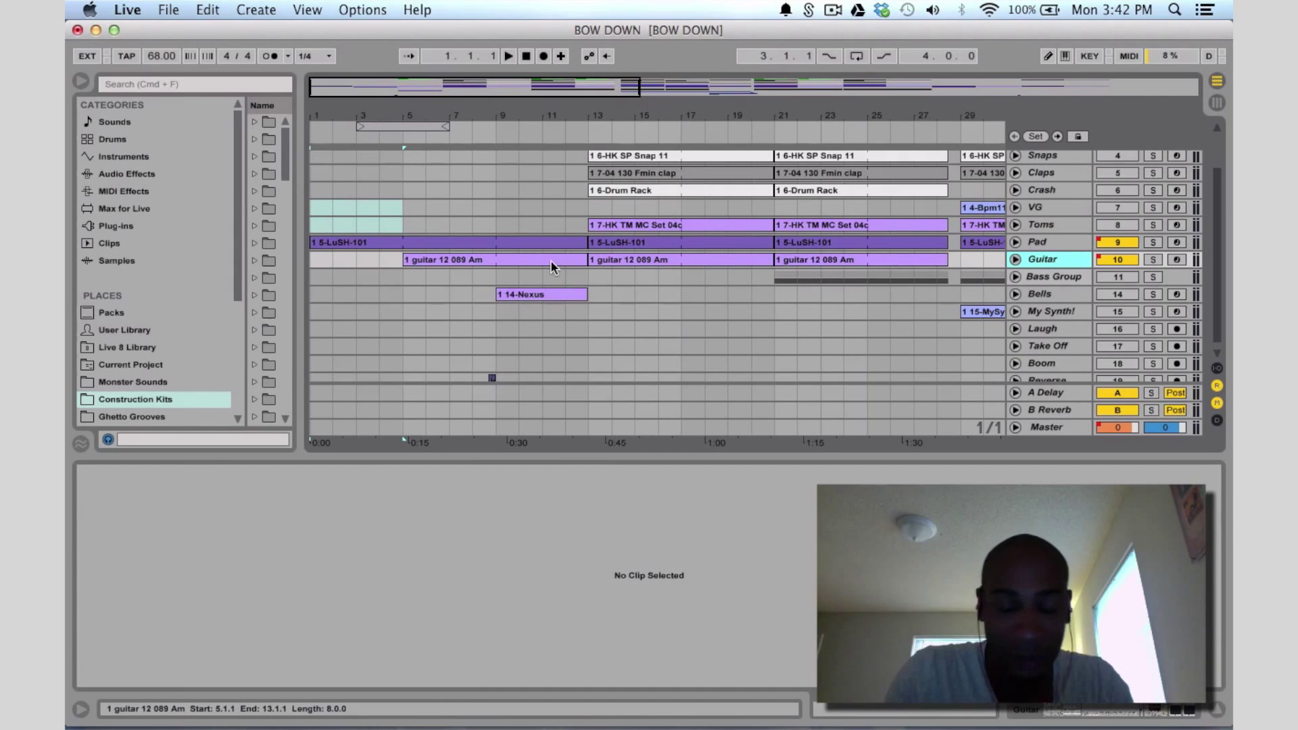
double_click(584, 260)
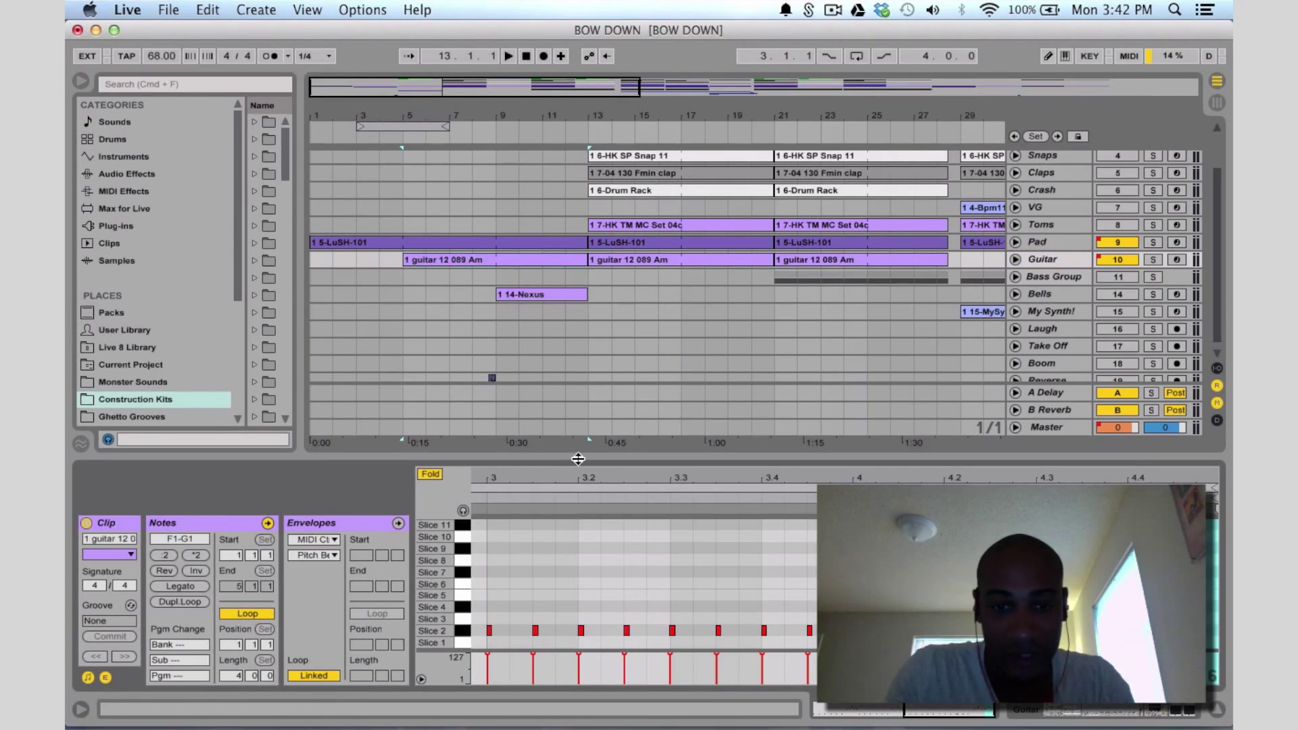
left_click_drag(578, 459, 579, 357)
scroll(744, 498, "left", 5)
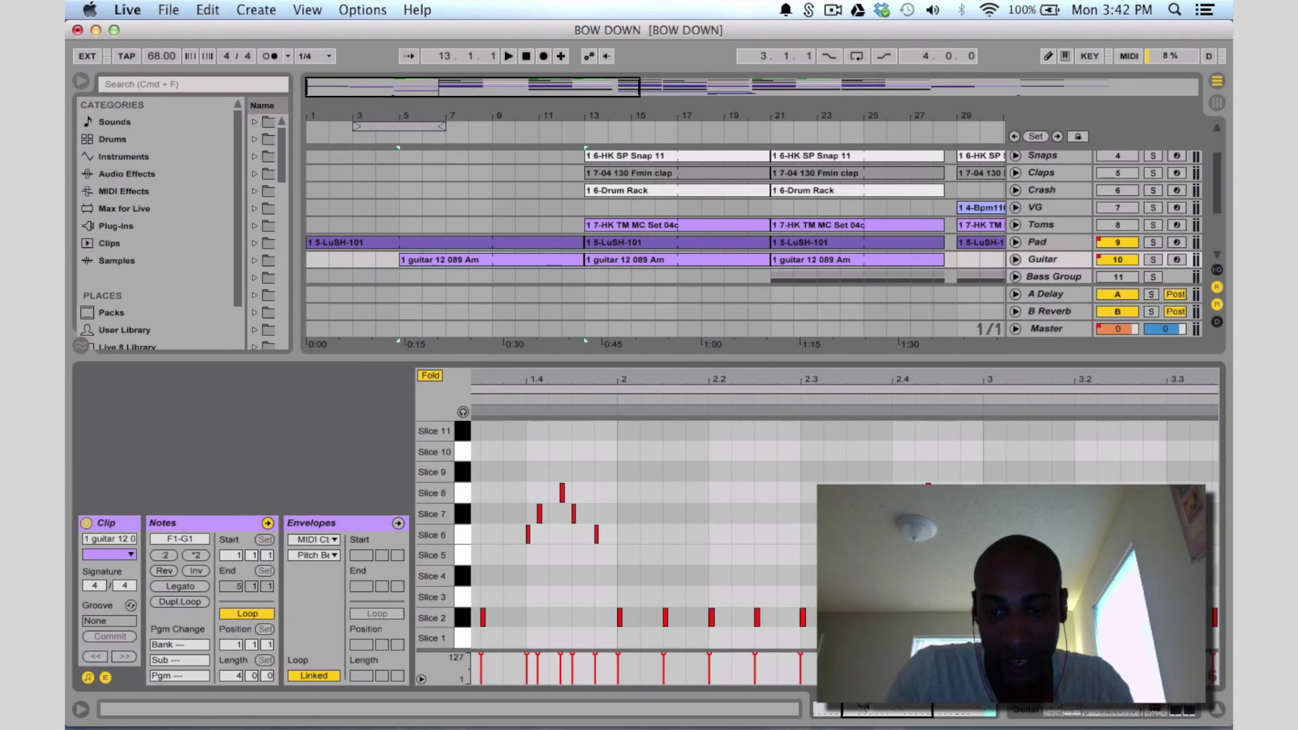
Open Slice 1 in the Guitar track's sliced rack and extend its sample end to 951371
left_click(1053, 260)
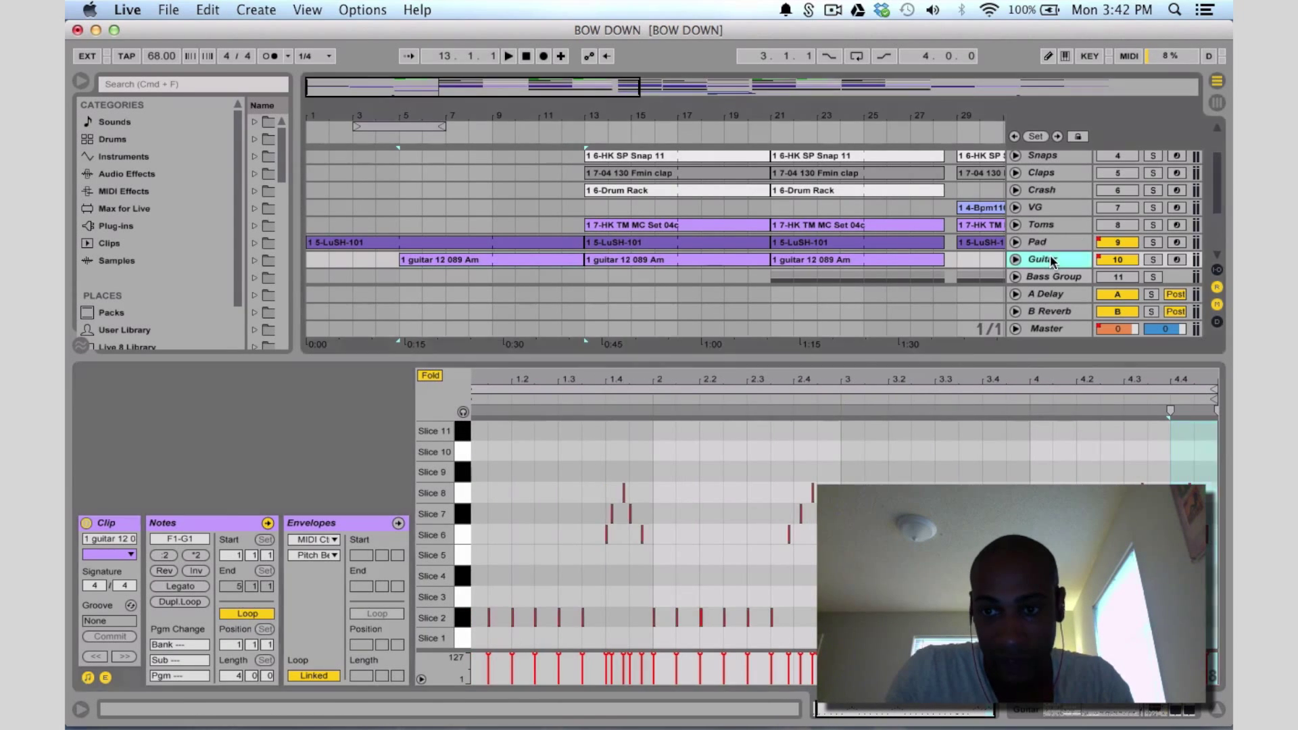
double_click(1053, 260)
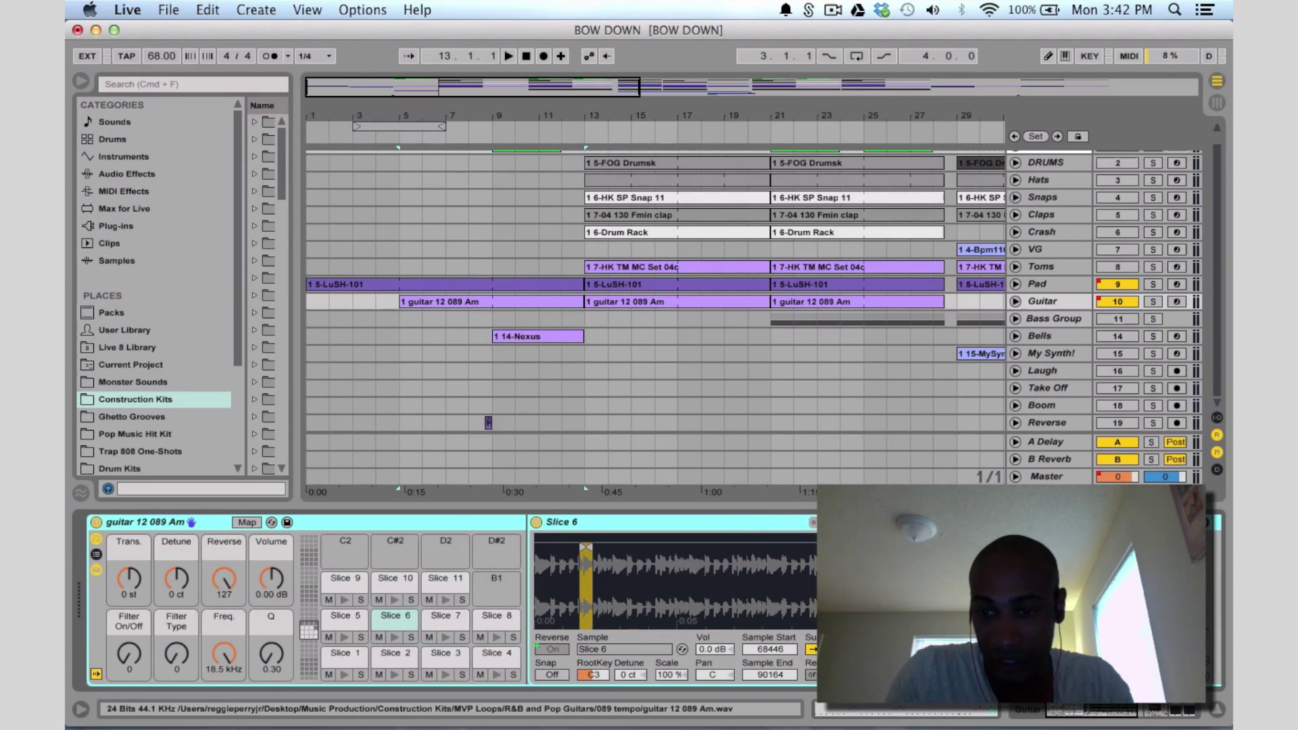
left_click(342, 657)
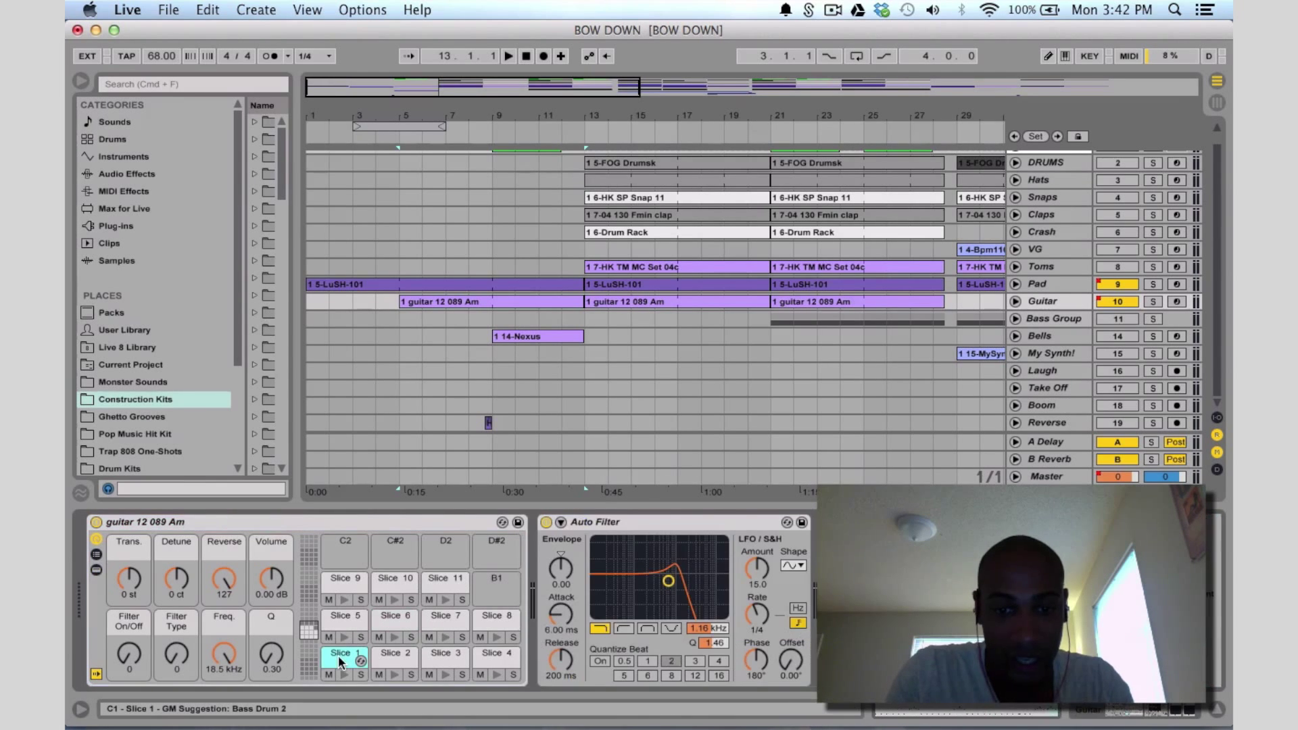
left_click(339, 659)
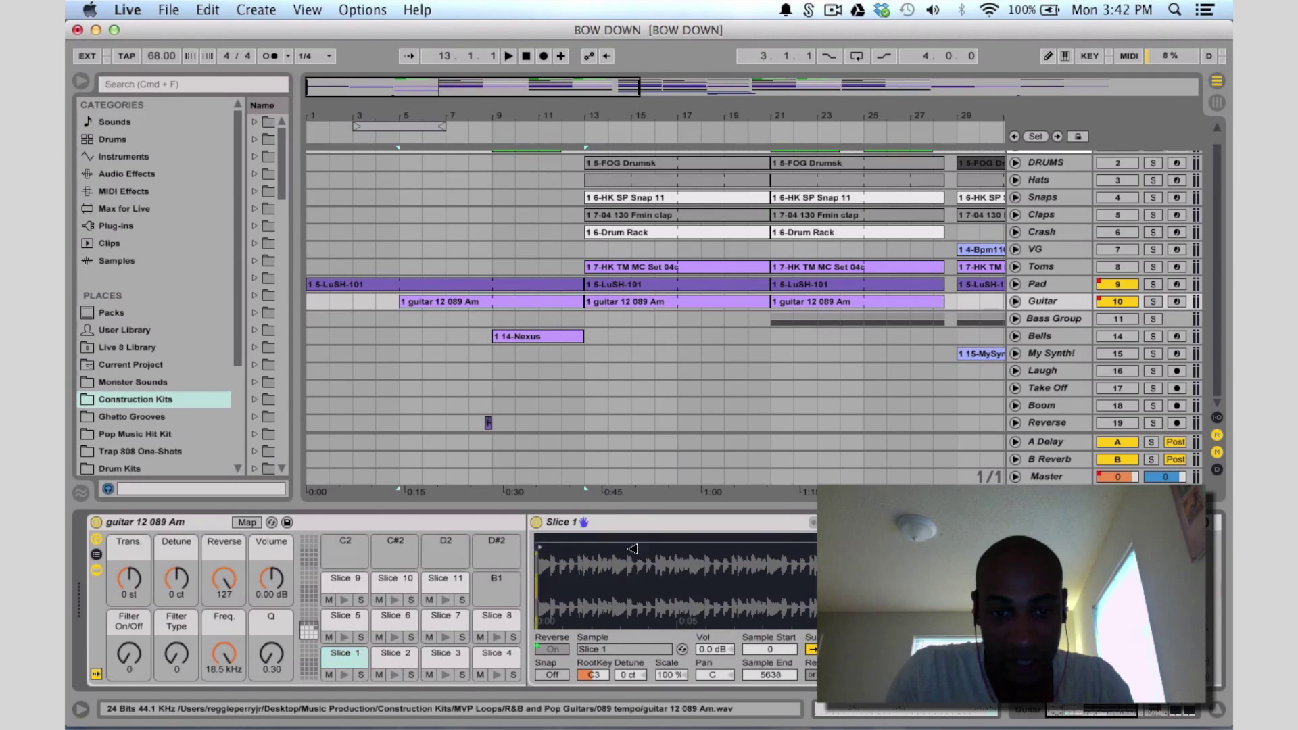
left_click_drag(535, 547, 1206, 546)
Set the guitar rack's Reverse macro to 0, arm the Guitar track for auditioning, and restore Reverse to 127
left_click_drag(224, 579, 223, 629)
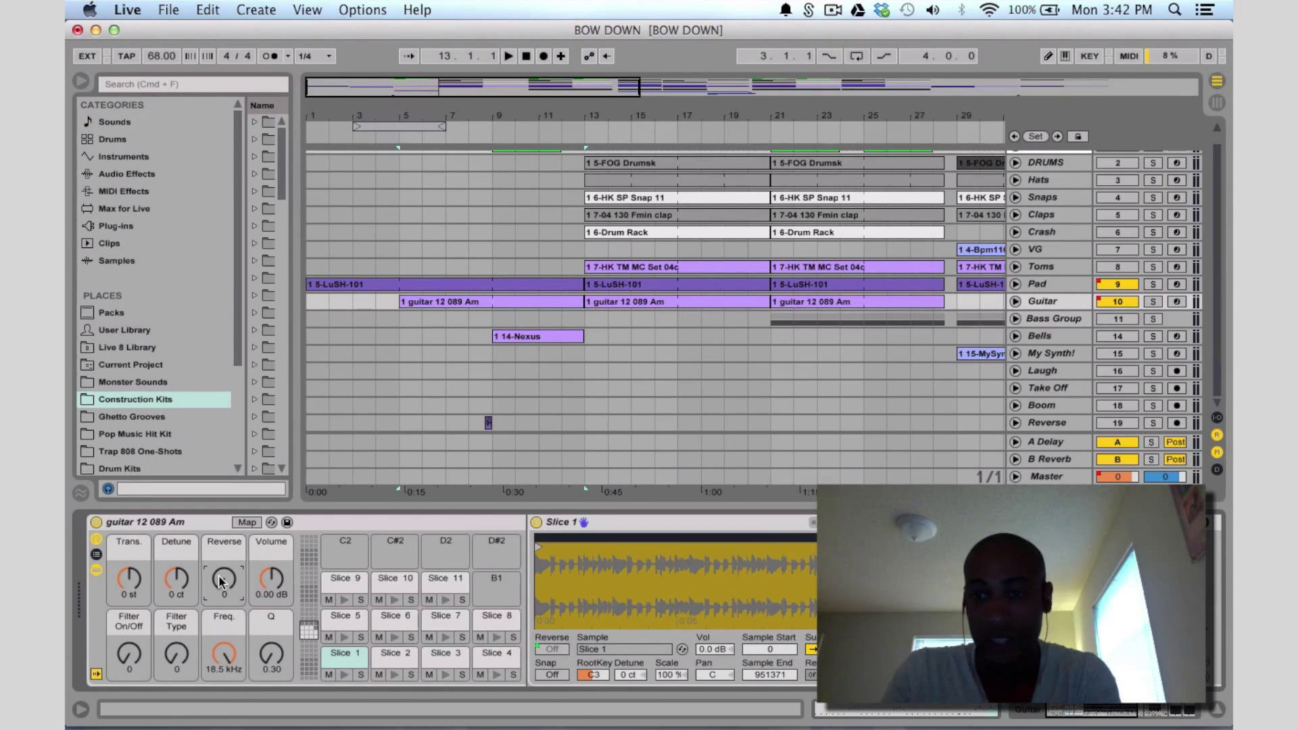
left_click(1177, 302)
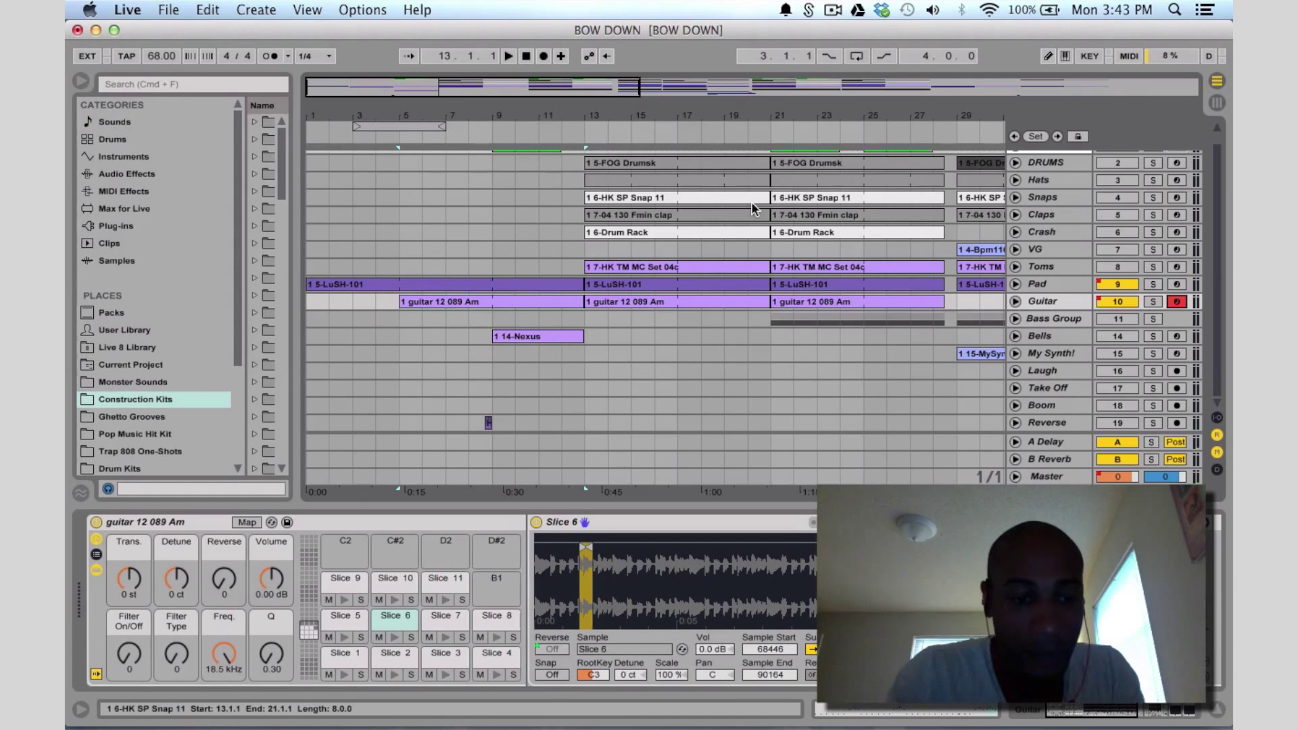
left_click_drag(221, 576, 221, 571)
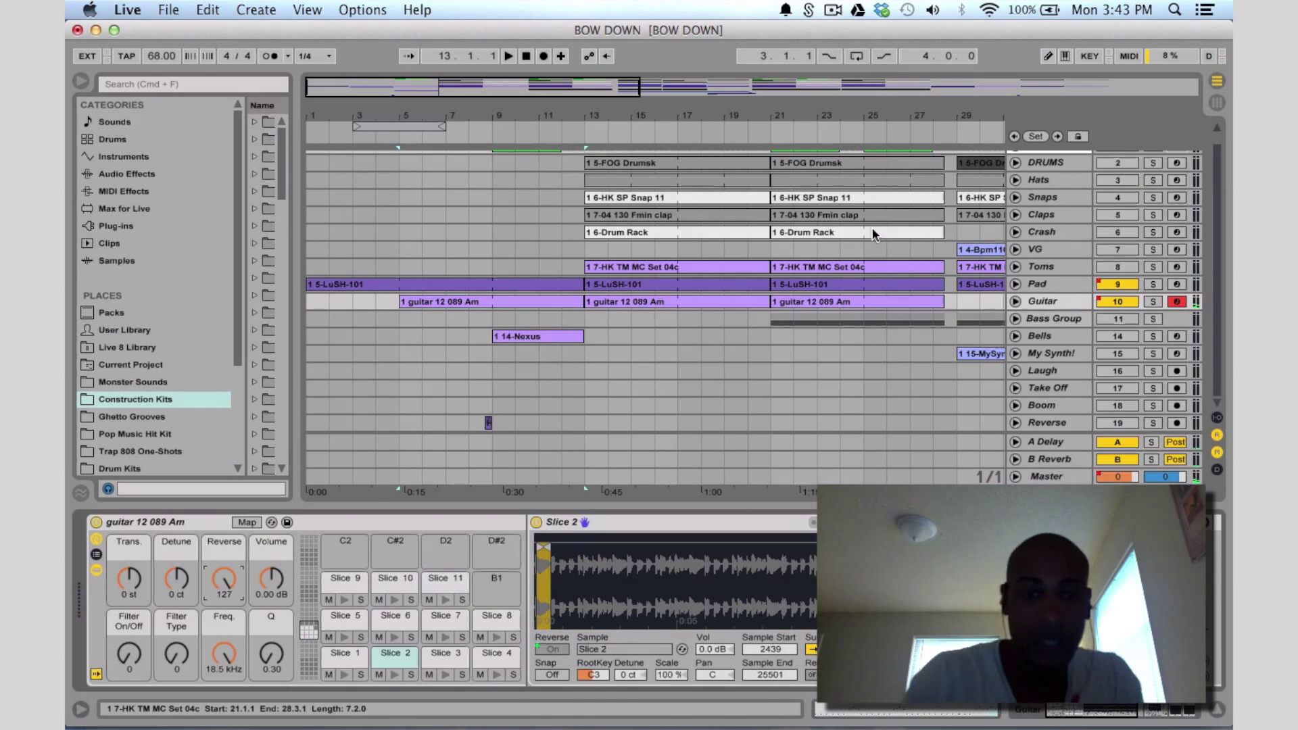
Unfold the Guitar track and play the song from bar 5
key("Right")
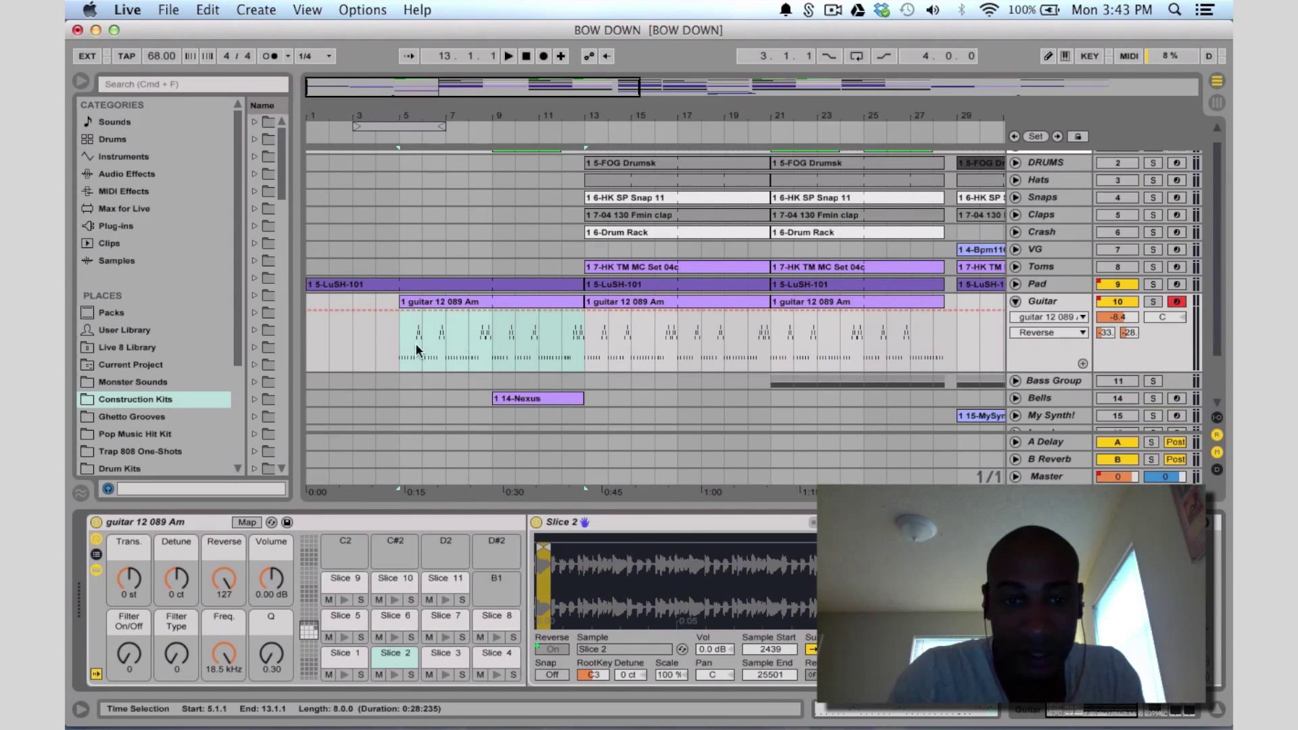
left_click(400, 360)
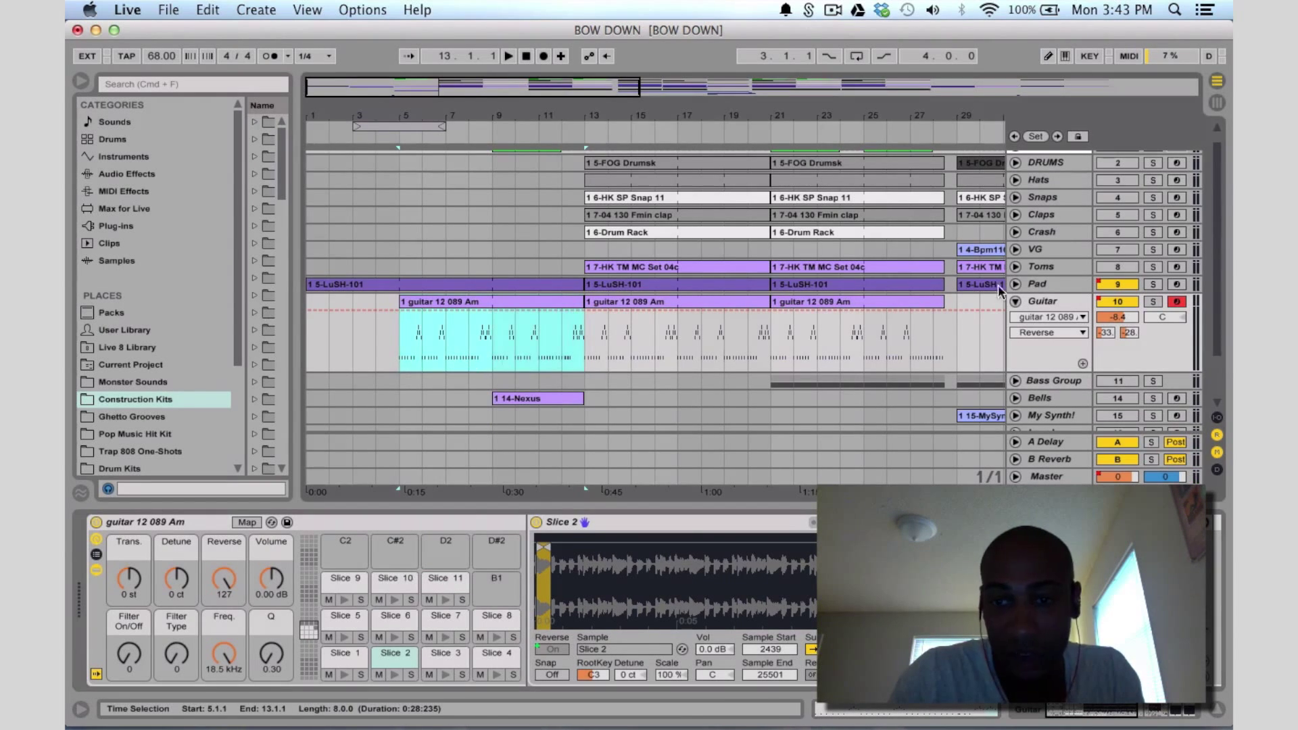
left_click(398, 384)
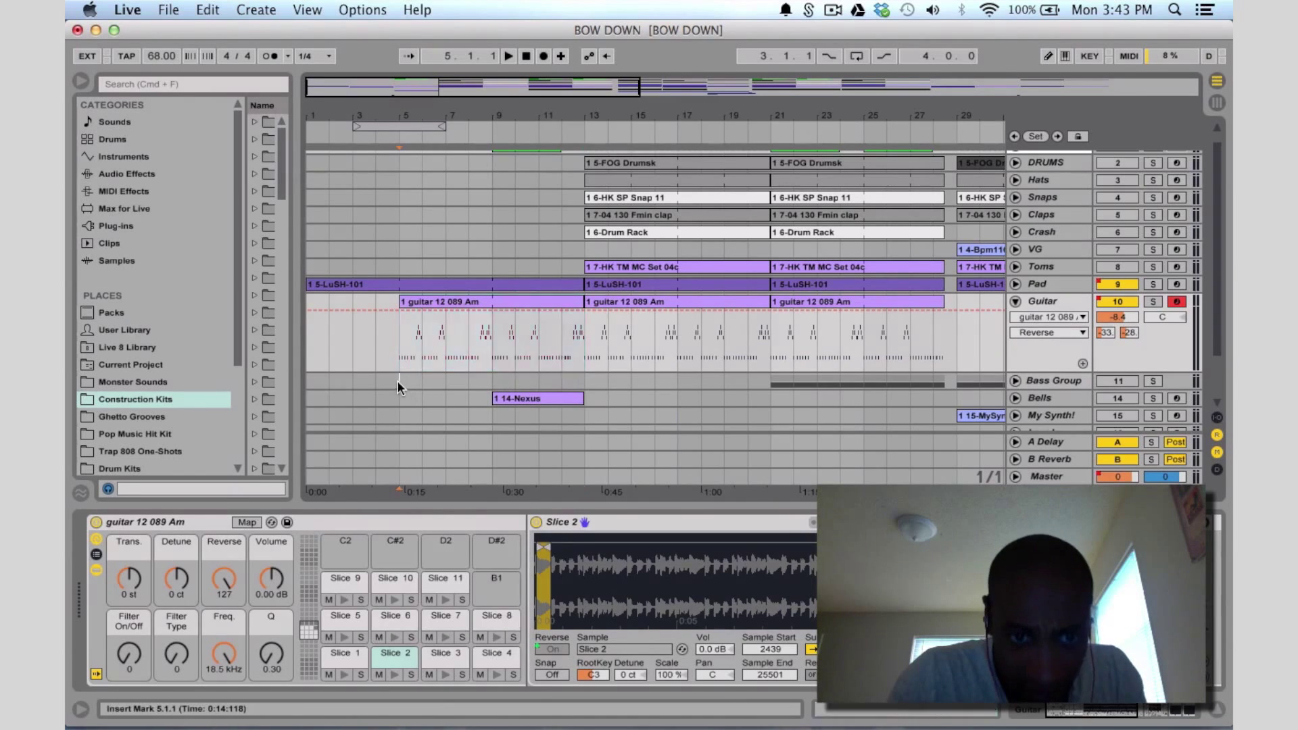
left_click(398, 383)
left_click(508, 57)
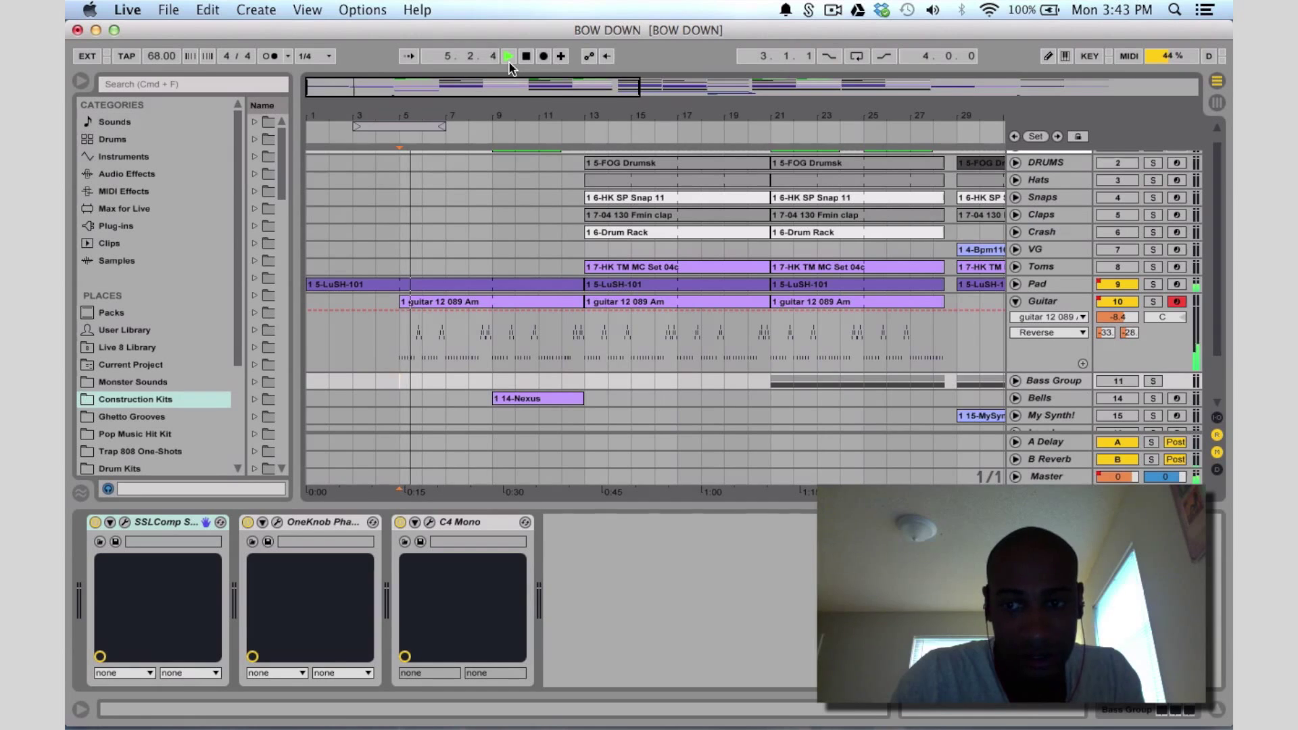
Solo the Guitar track briefly during playback, bring the other tracks back in, and stop playback
left_click(1154, 302)
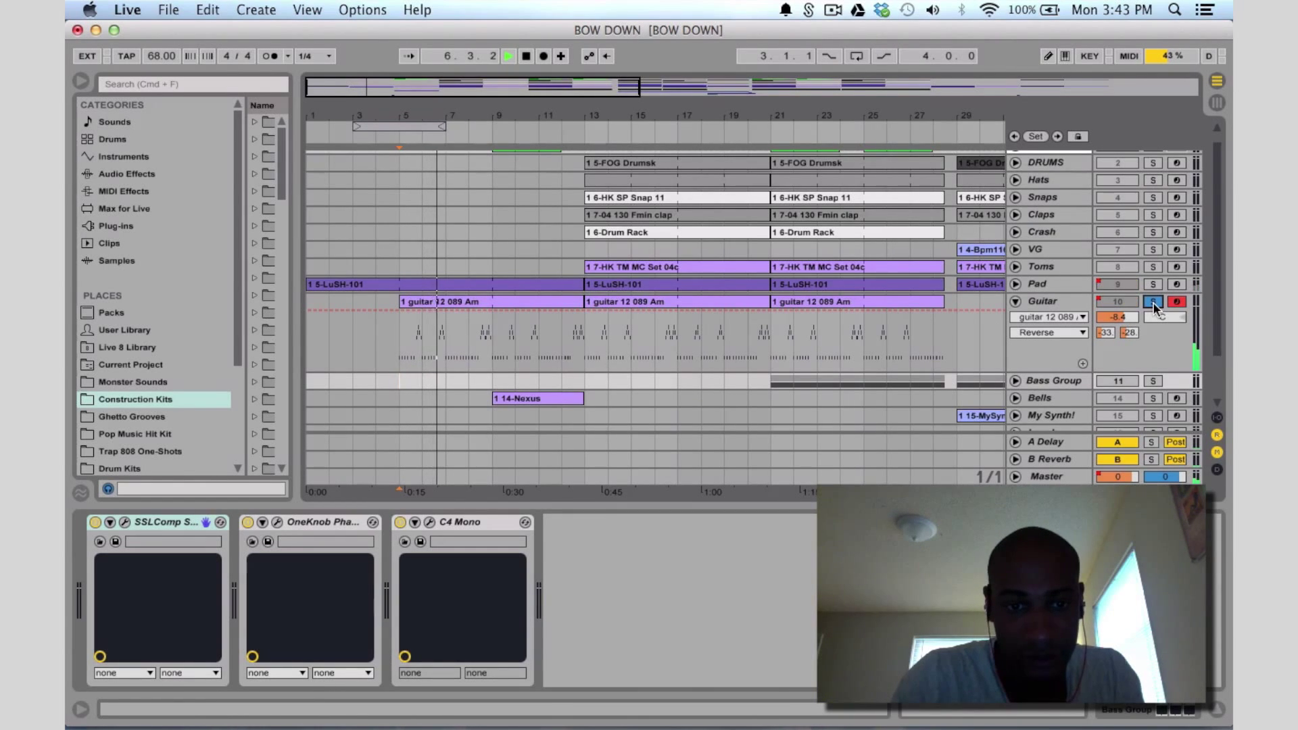
left_click(1153, 302)
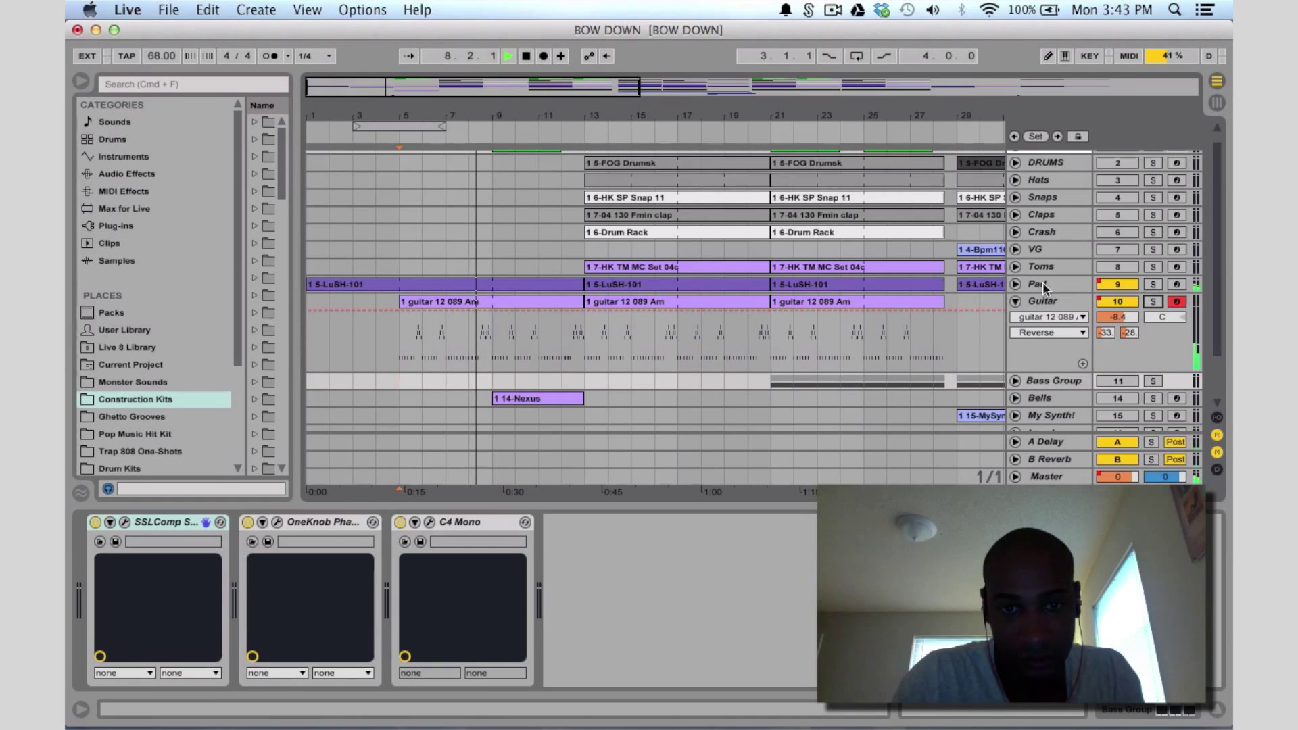
scroll(1000, 277, "up", 1)
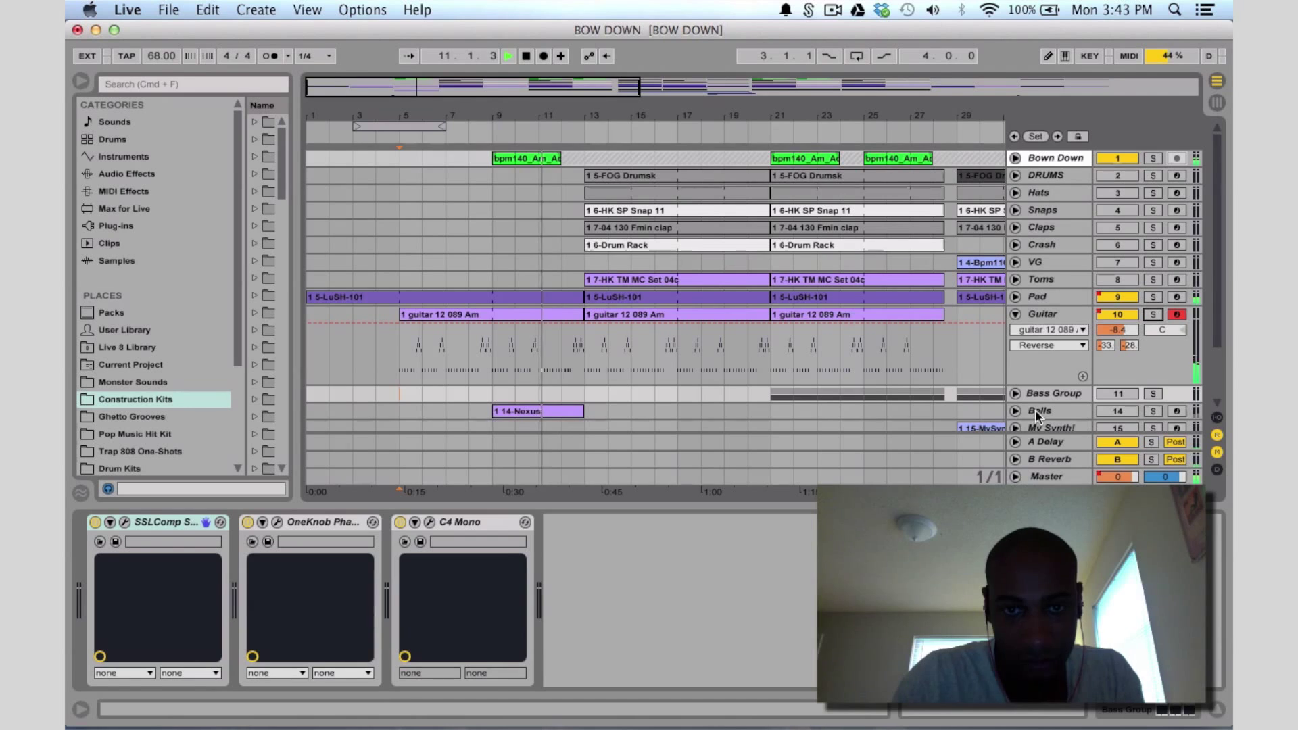
key("space")
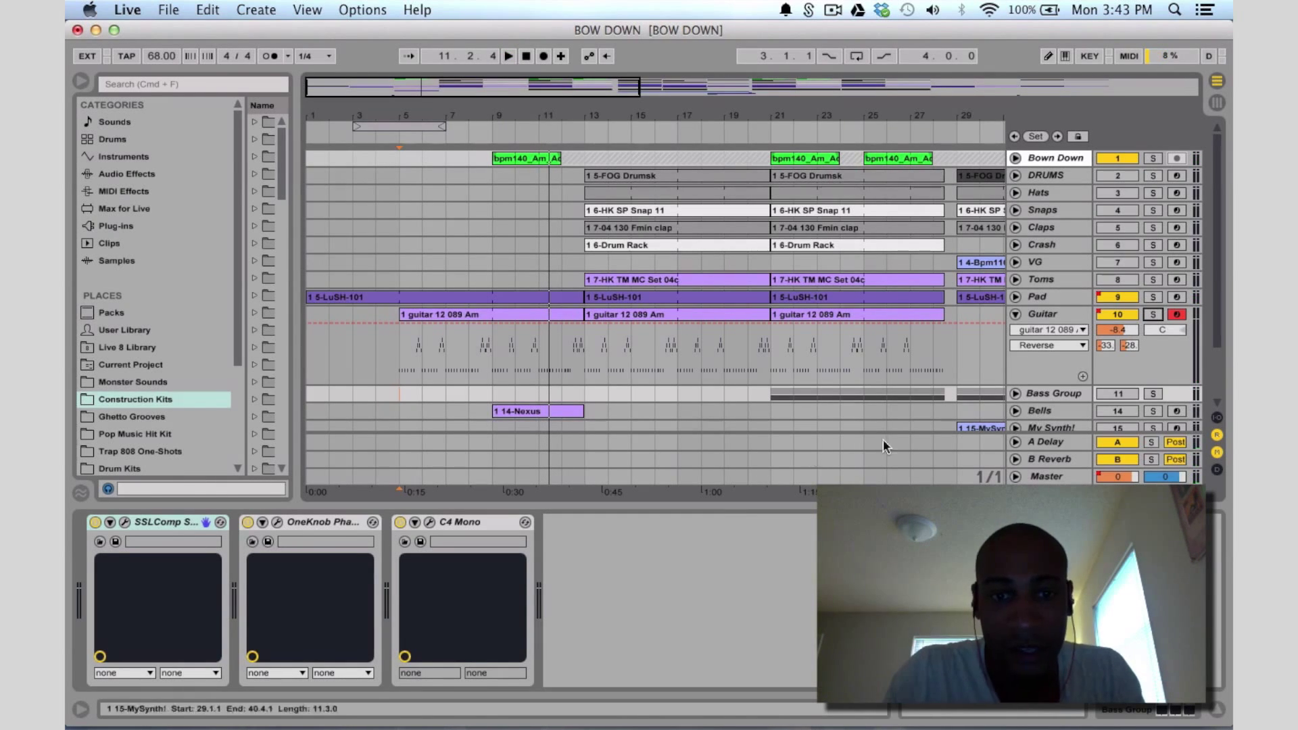
Examine the Guitar track's device chain from the sliced rack through to the Auto Filter
scroll(550, 218, "down", 5)
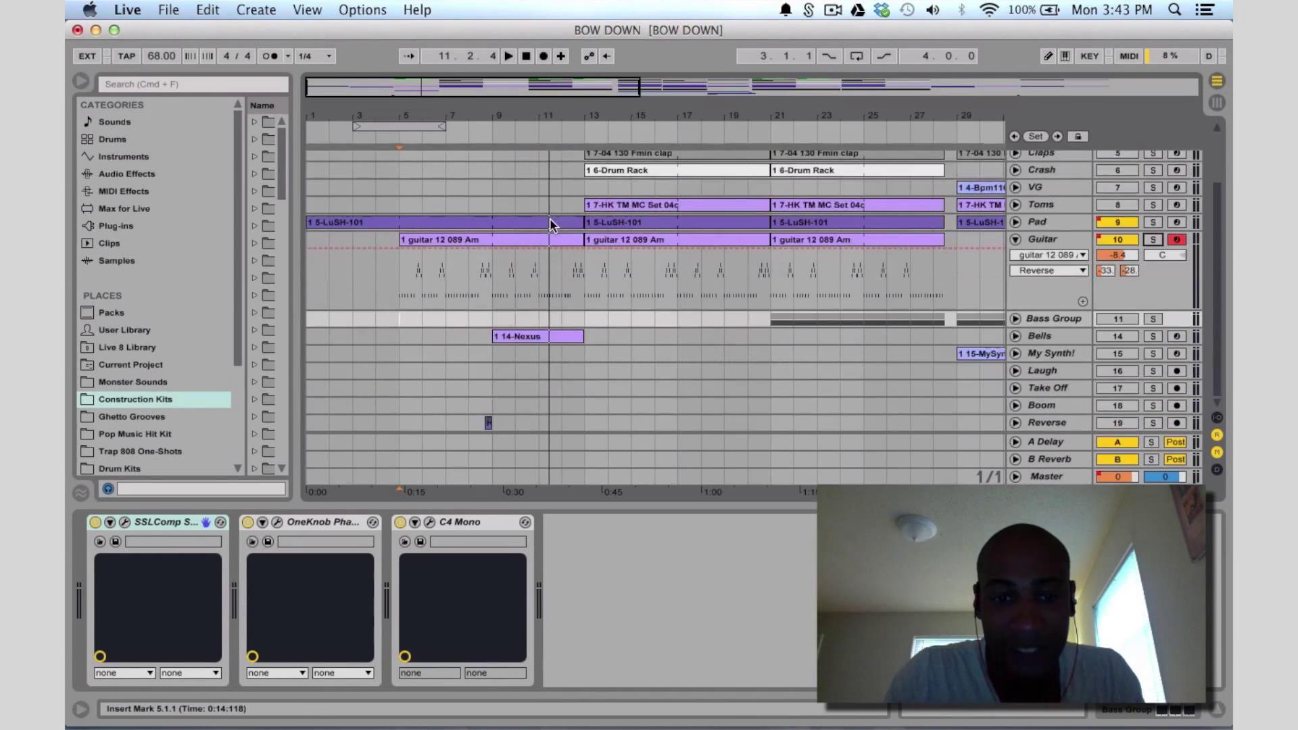
scroll(549, 218, "up", 3)
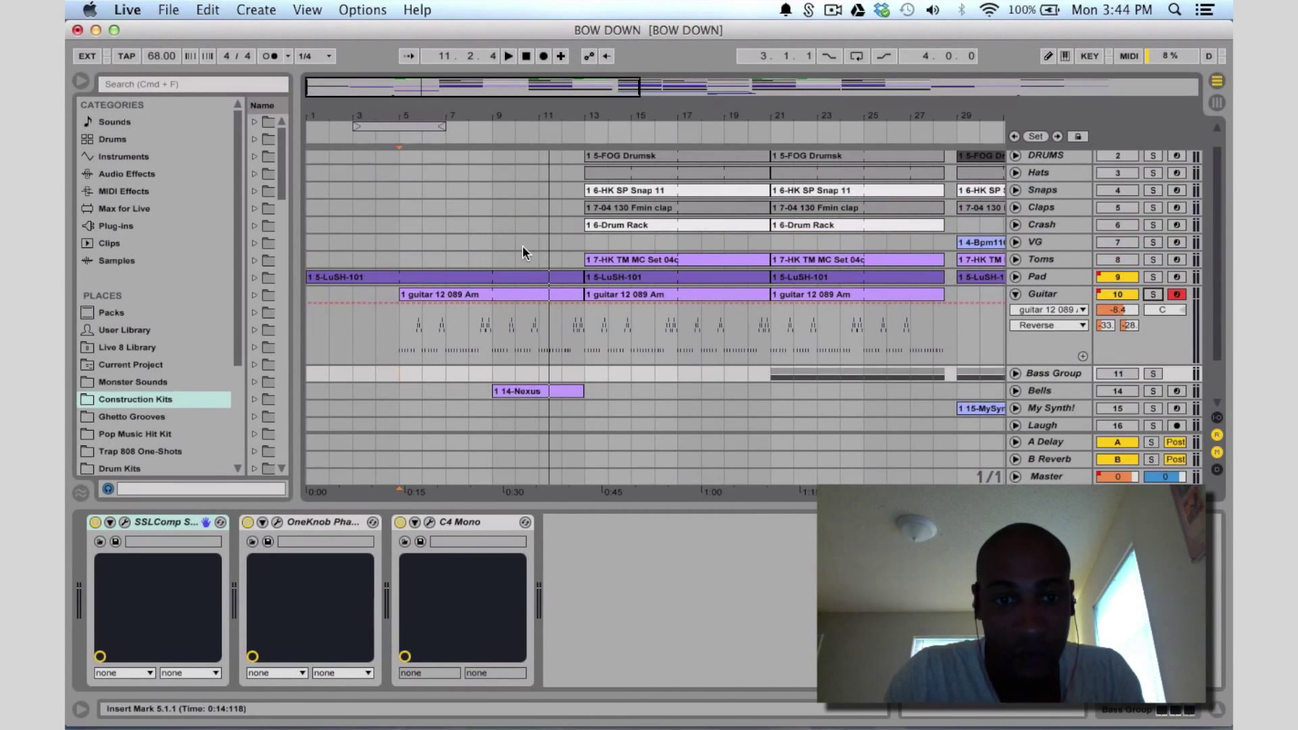
scroll(528, 255, "up", 1)
scroll(524, 253, "down", 4)
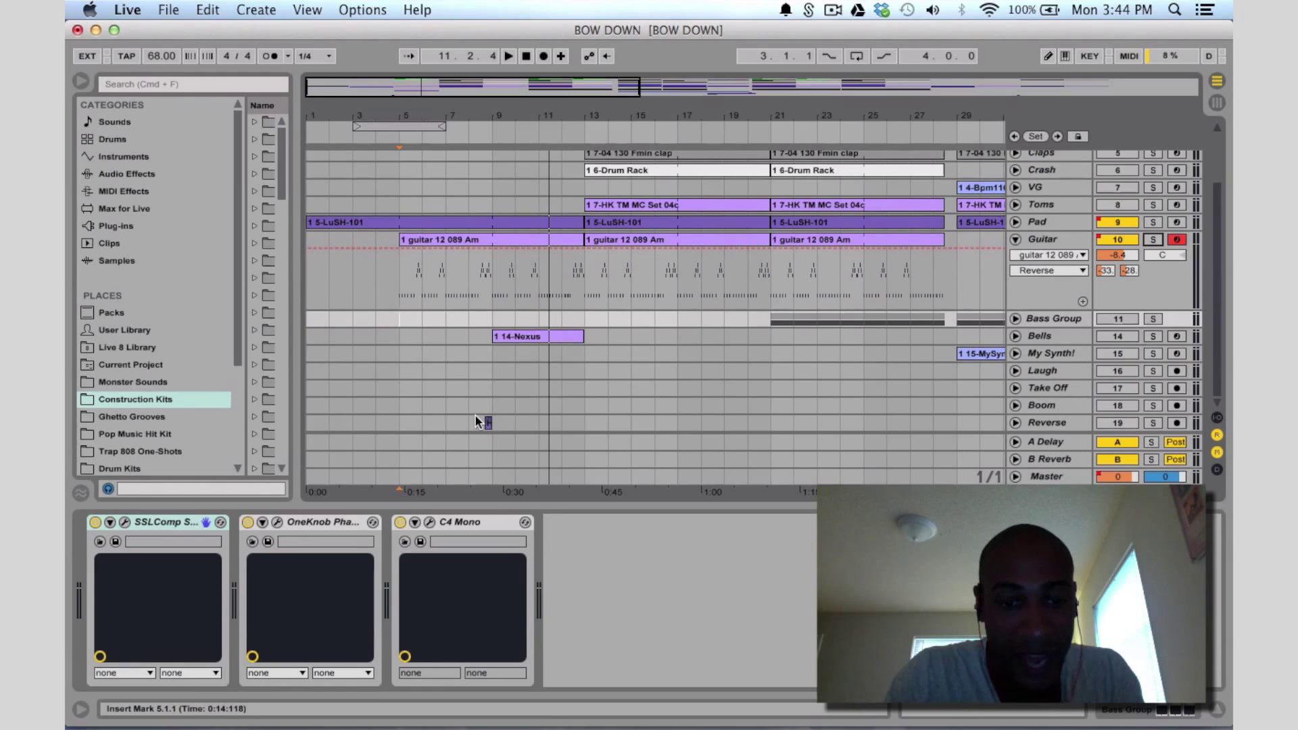
left_click(1066, 239)
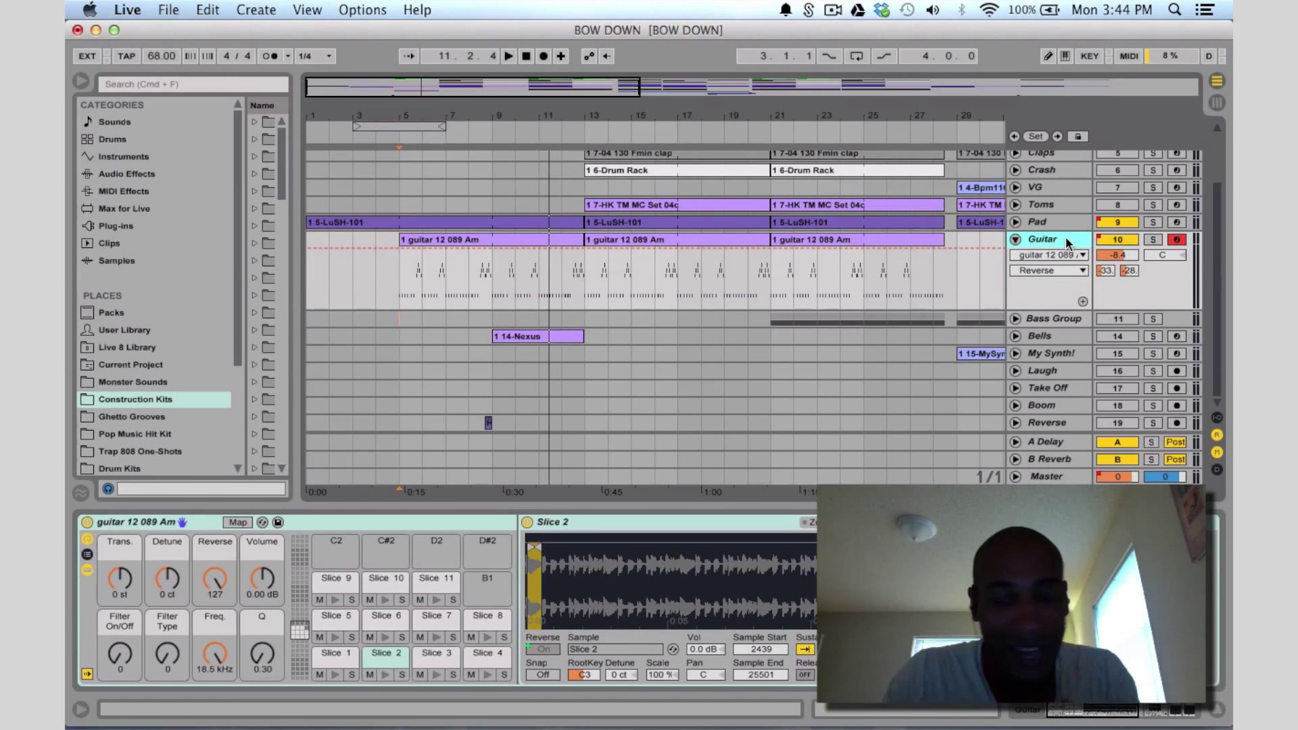
scroll(758, 595, "right", 5)
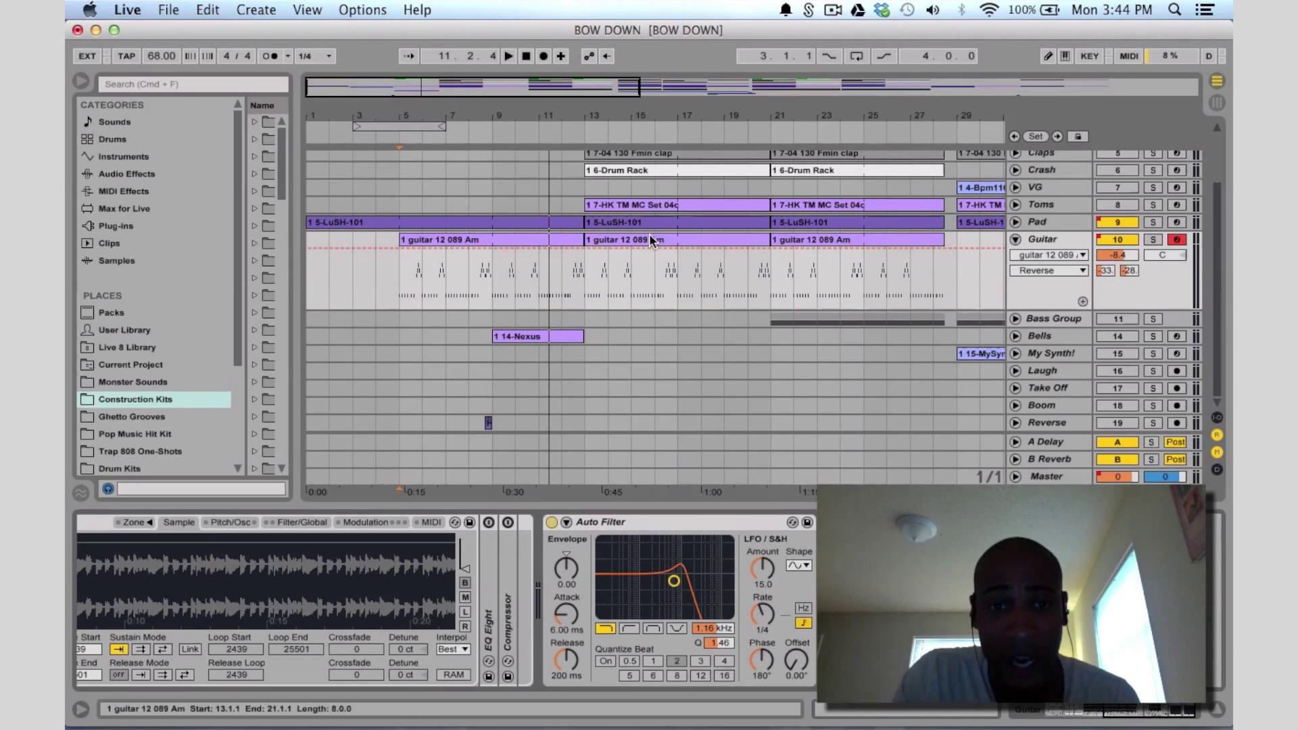
Enable the Bells track and play the arrangement from bar 9, stopping before bar 13
scroll(618, 213, "up", 3)
left_click_drag(541, 94, 540, 83)
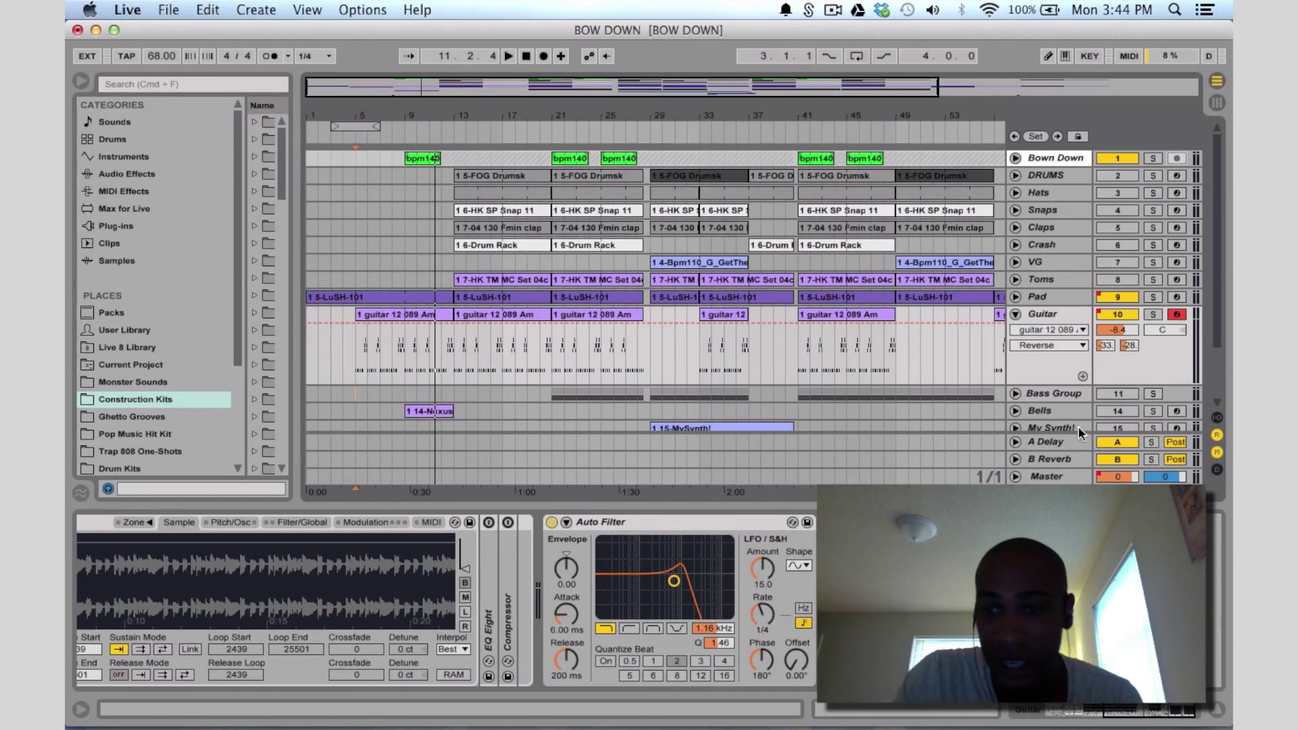
left_click(1118, 411)
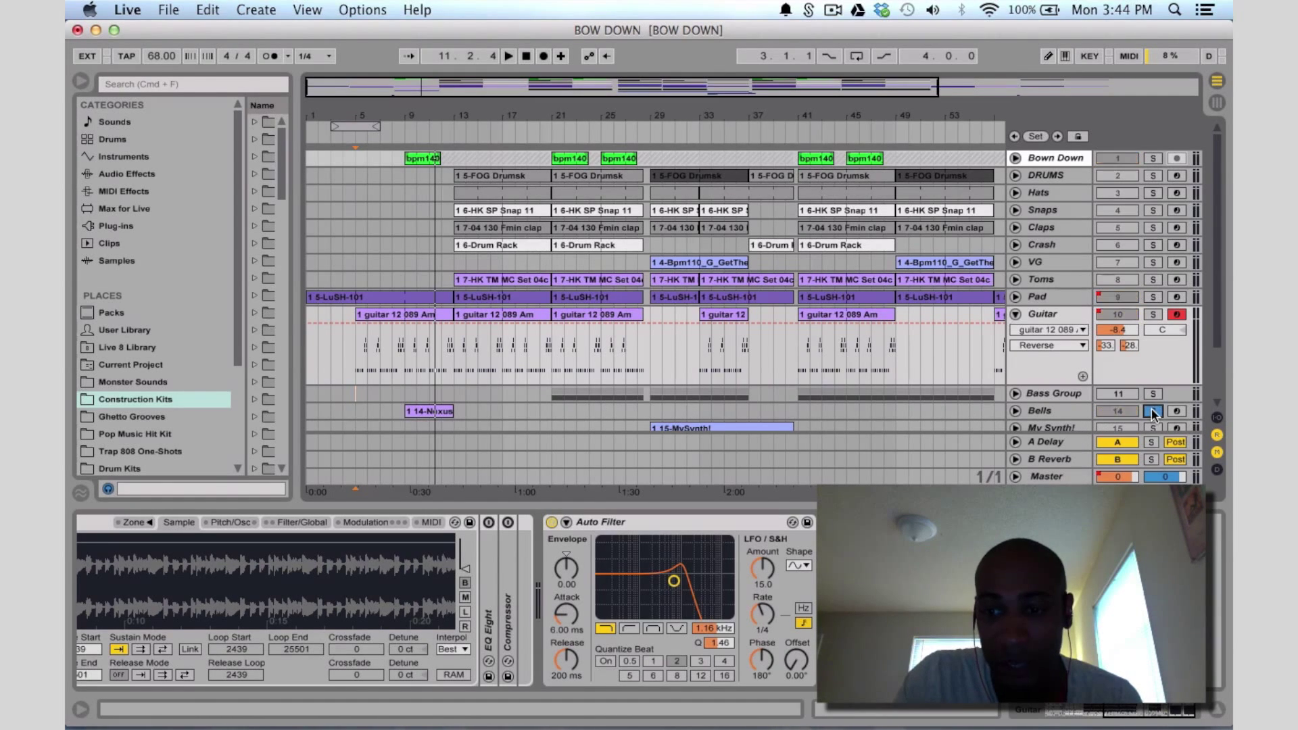
left_click(404, 424)
key("space")
scroll(565, 412, "down", 3)
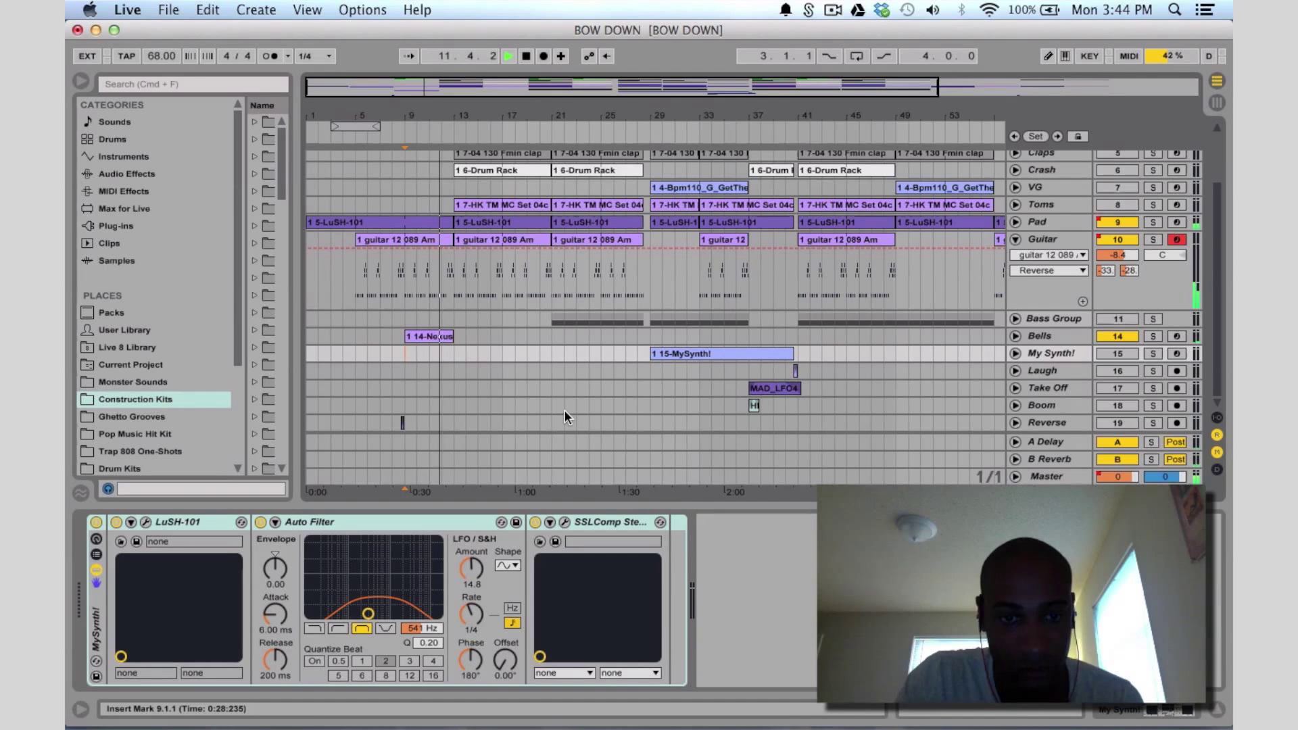
key("space")
Inspect the MIDI notes of the Bells track's 14-Nexus clip and shrink the note editor again
key("Up")
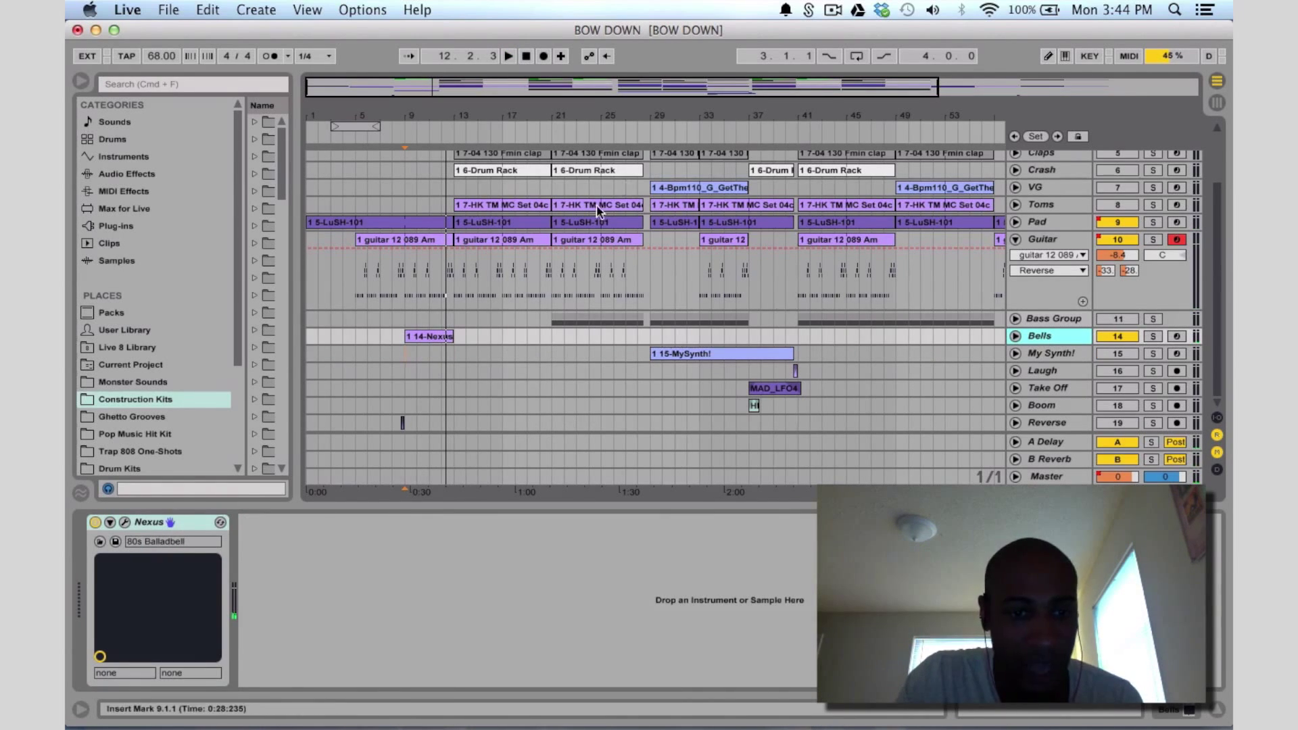
double_click(426, 336)
scroll(714, 487, "up", 5)
scroll(711, 484, "down", 1)
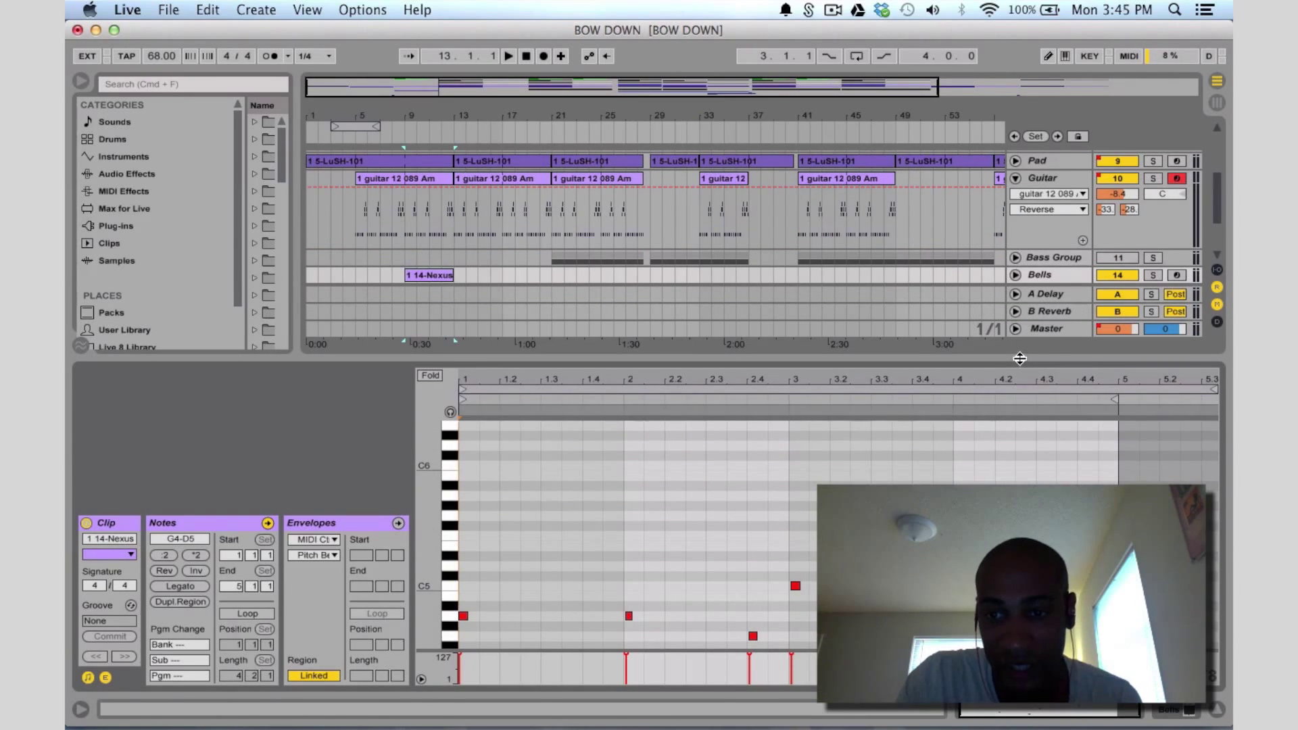
left_click_drag(1022, 356, 1022, 504)
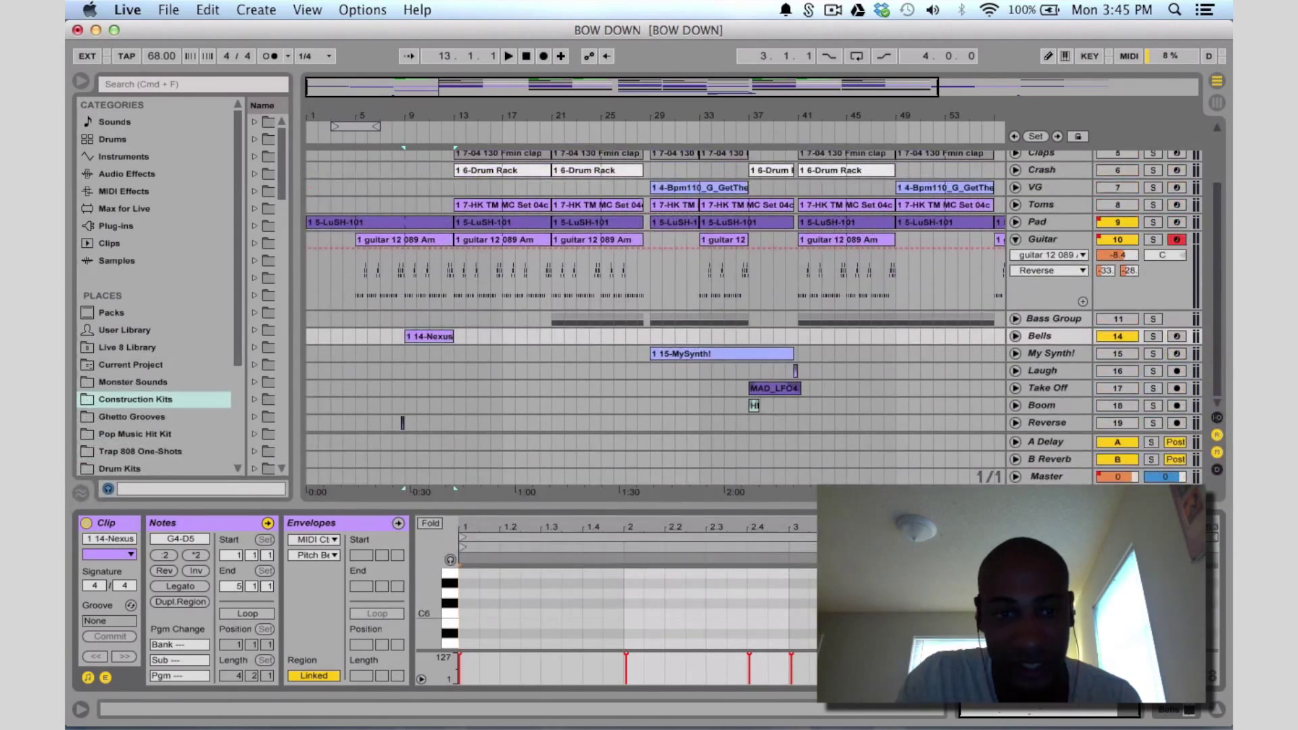
Enable the Reverse track, play the arrangement from bar 8, and unfold the track to show its waveform
left_click(1110, 423)
left_click(389, 422)
key("space")
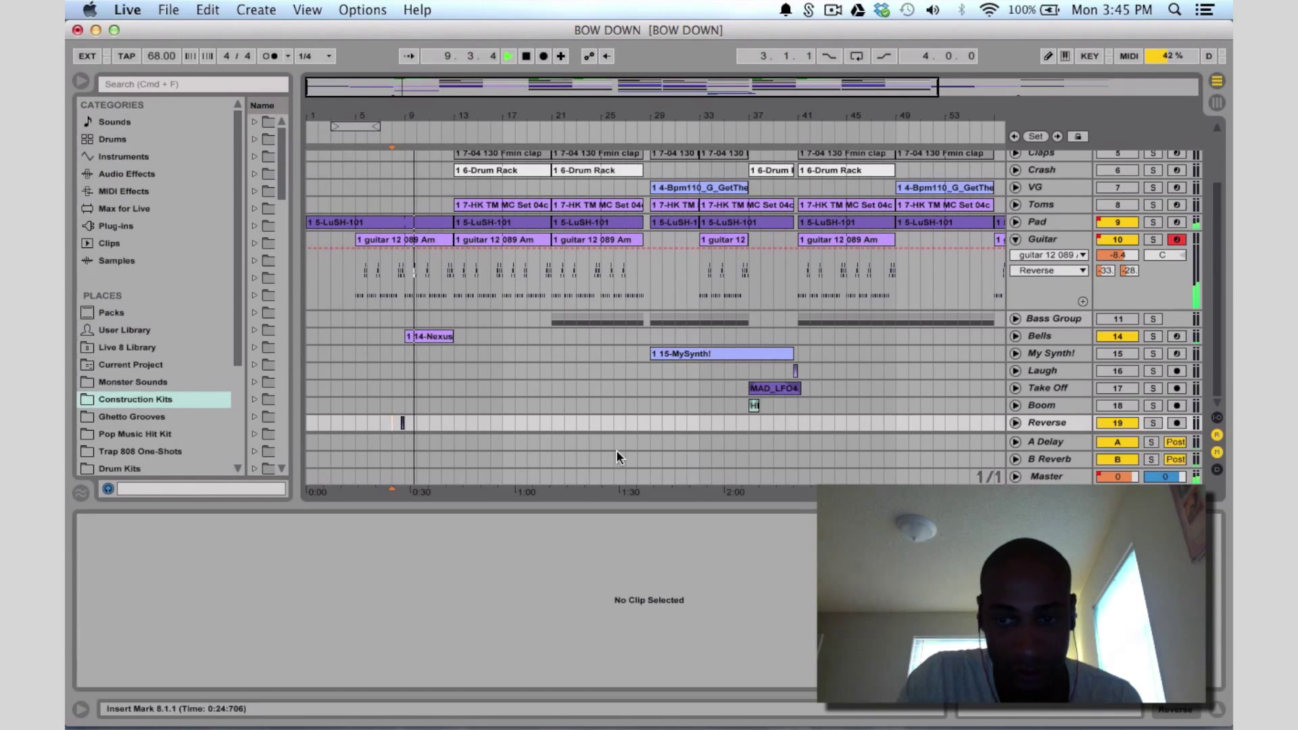
left_click(1015, 422)
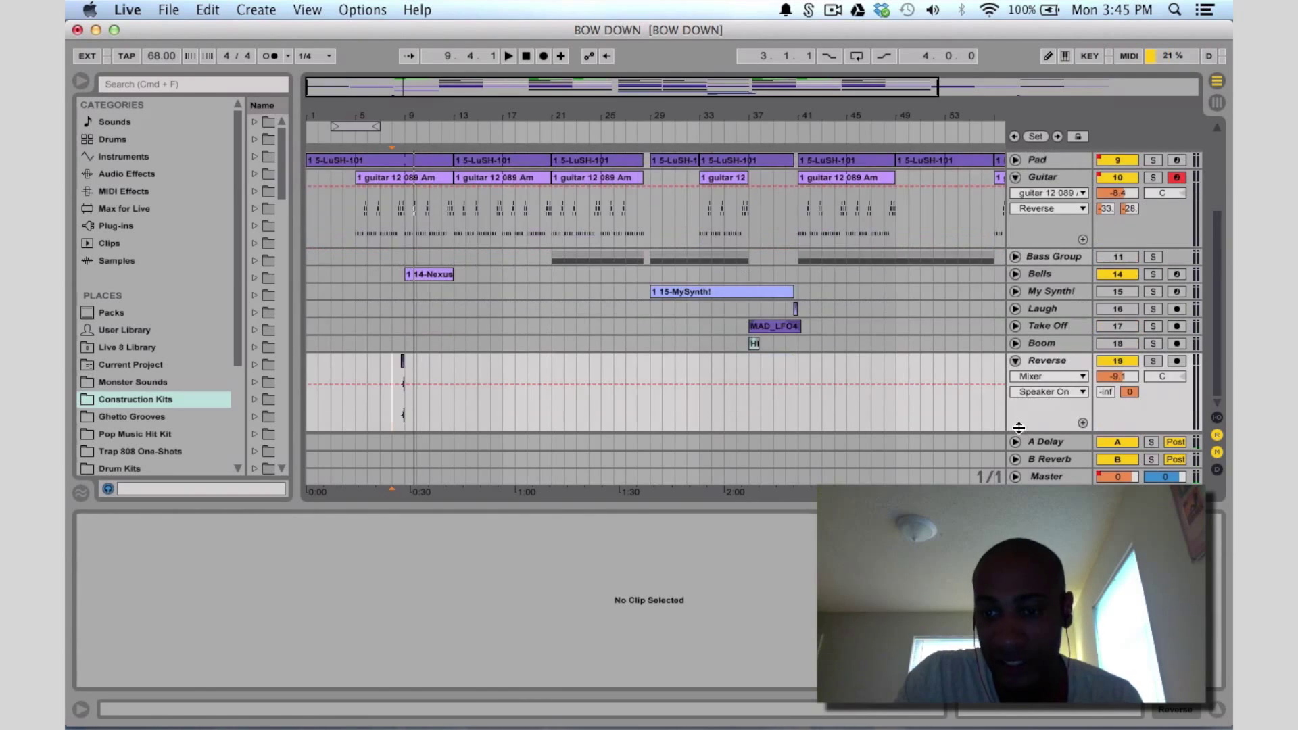
Solo the Reverse track and audition its short clip before bar 9, playing from 8.3.1
left_click(1067, 460)
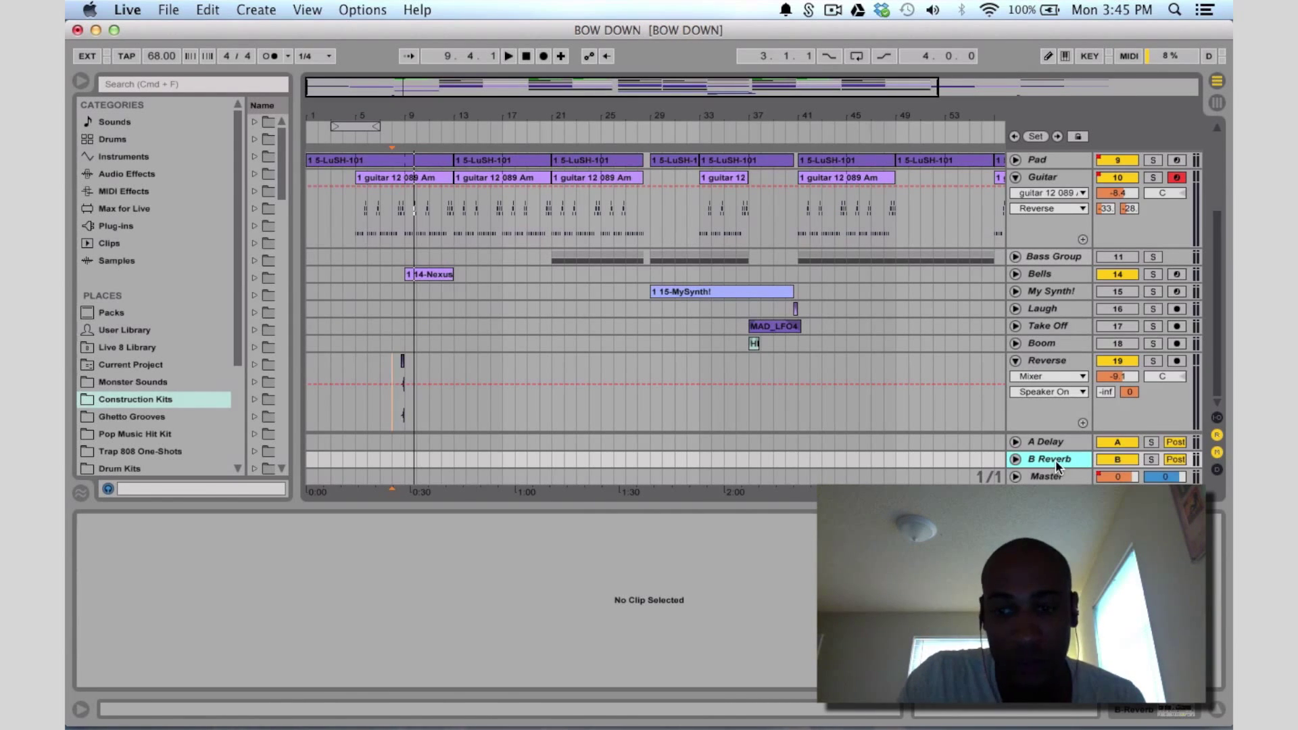
left_click(1051, 444)
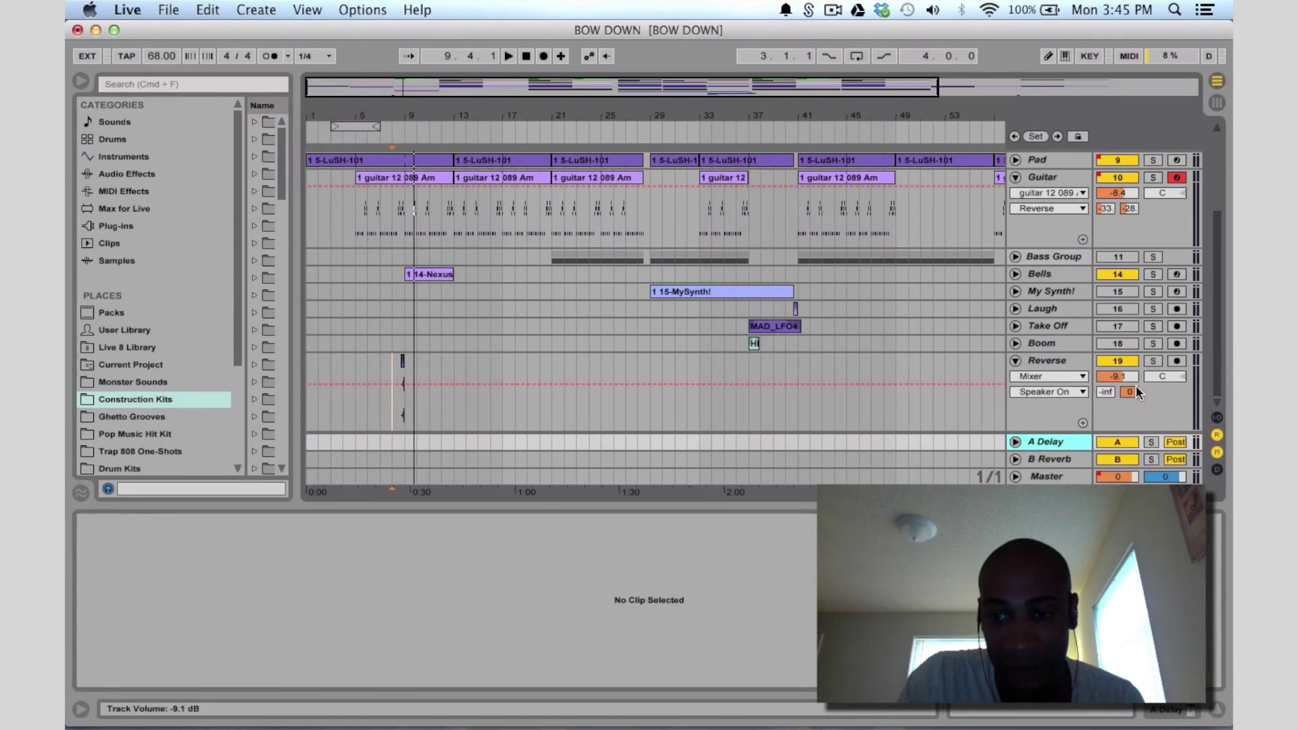
left_click(1153, 361)
left_click(406, 408)
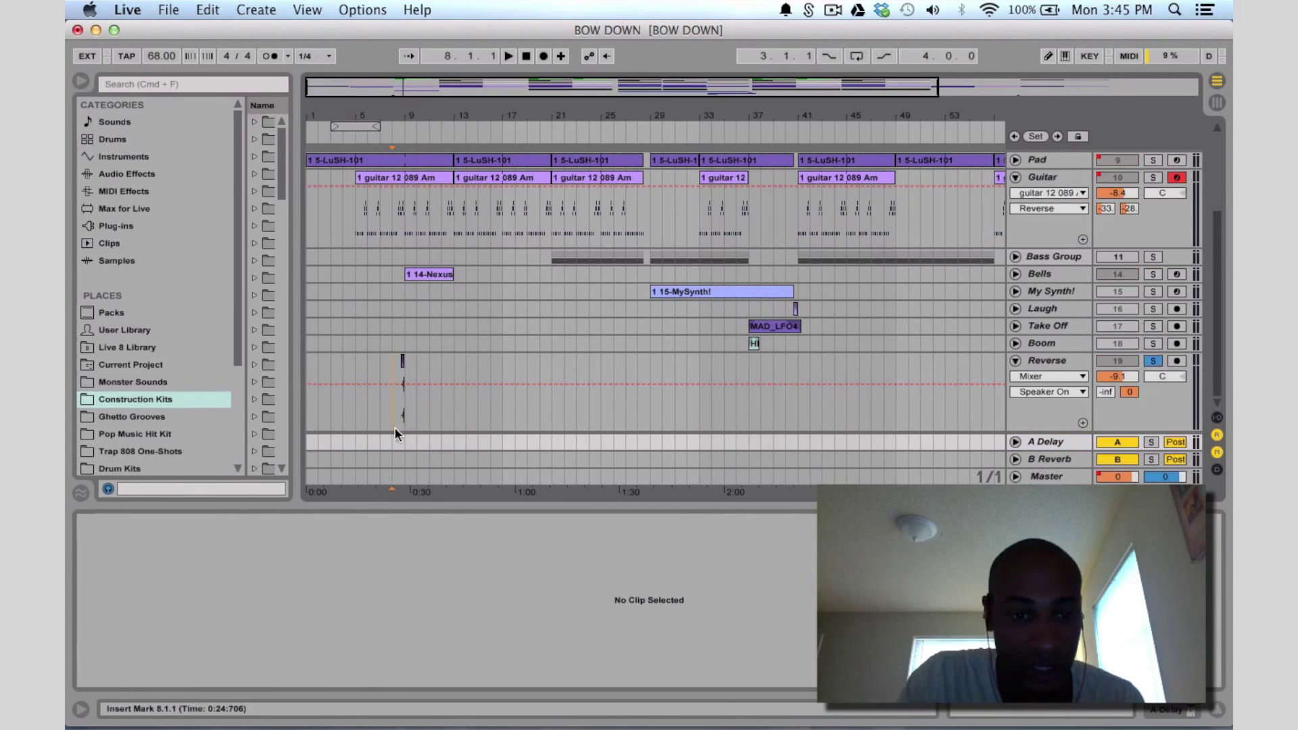
key("plus")
key("plus")
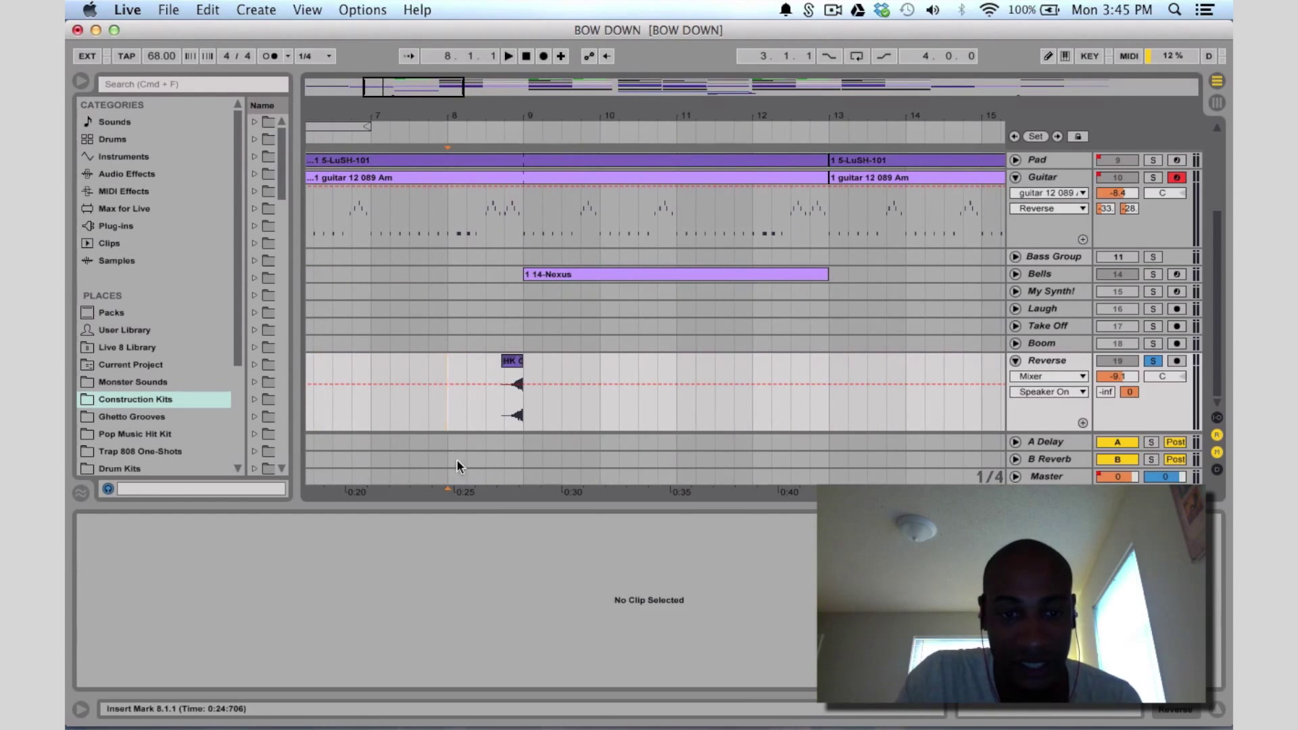
left_click(490, 438)
key("space")
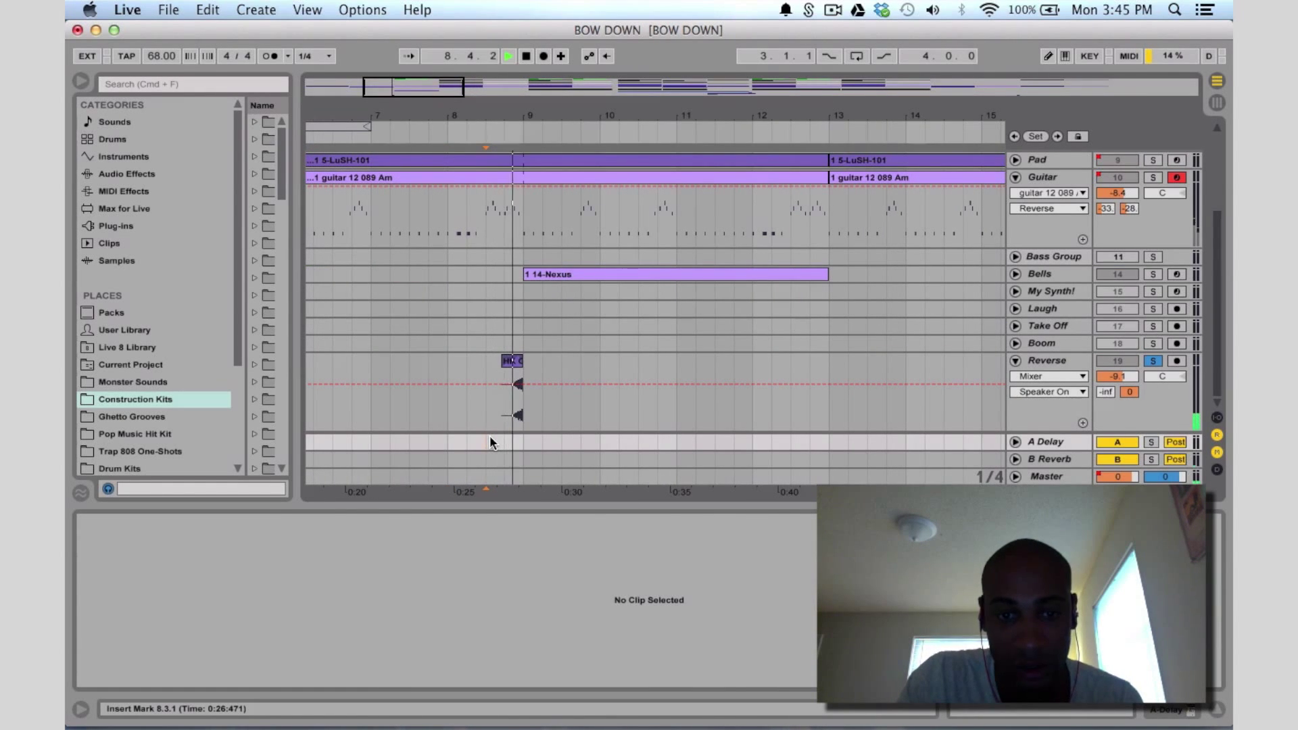
key("space")
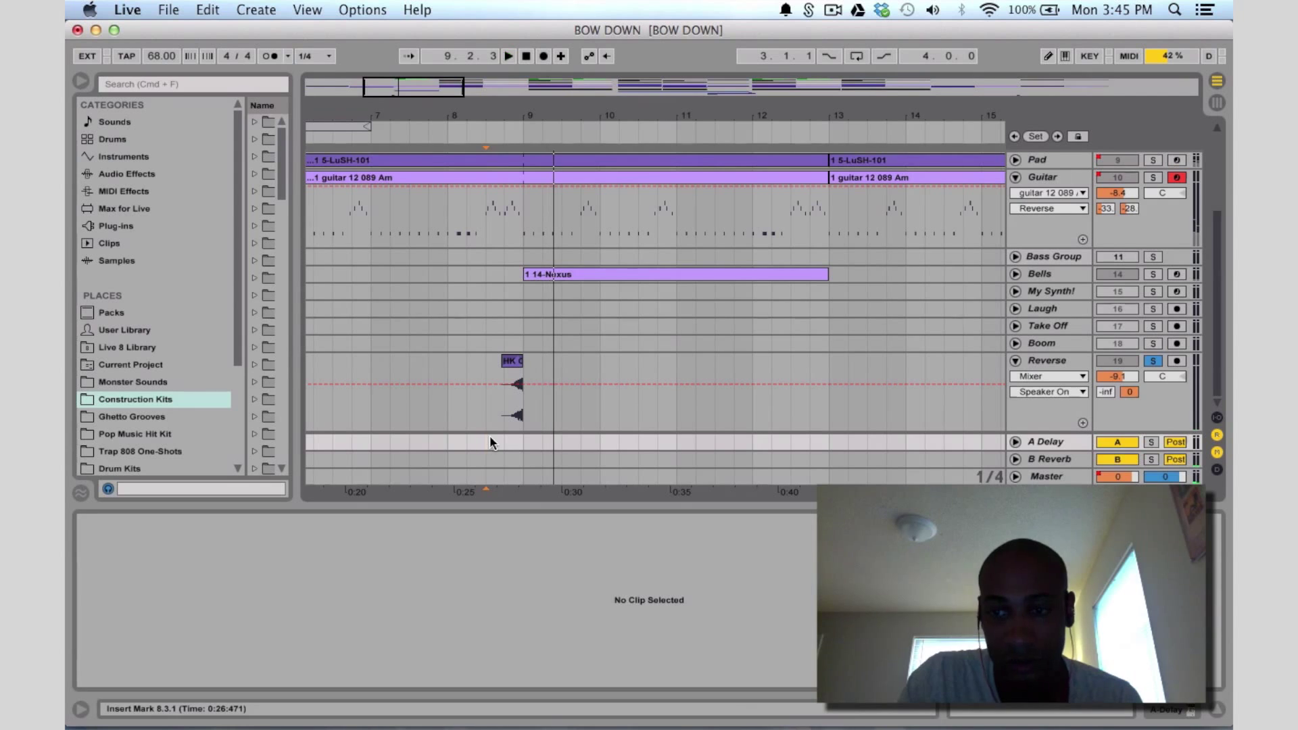
Display the DRUMS track's FOG Drumsk rack and enable the track for the section starting at bar 13
key("minus")
scroll(504, 237, "up", 4)
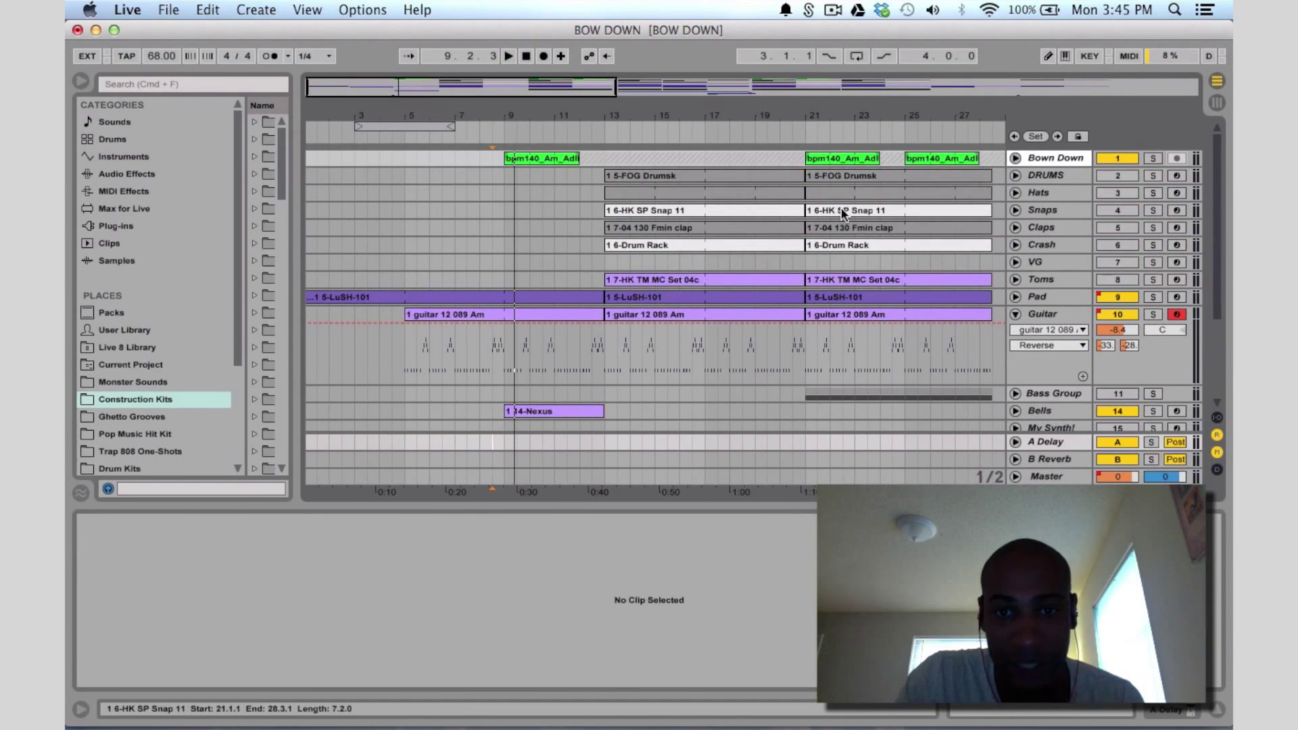
scroll(501, 233, "right", 2)
left_click(1042, 174)
left_click(1043, 174)
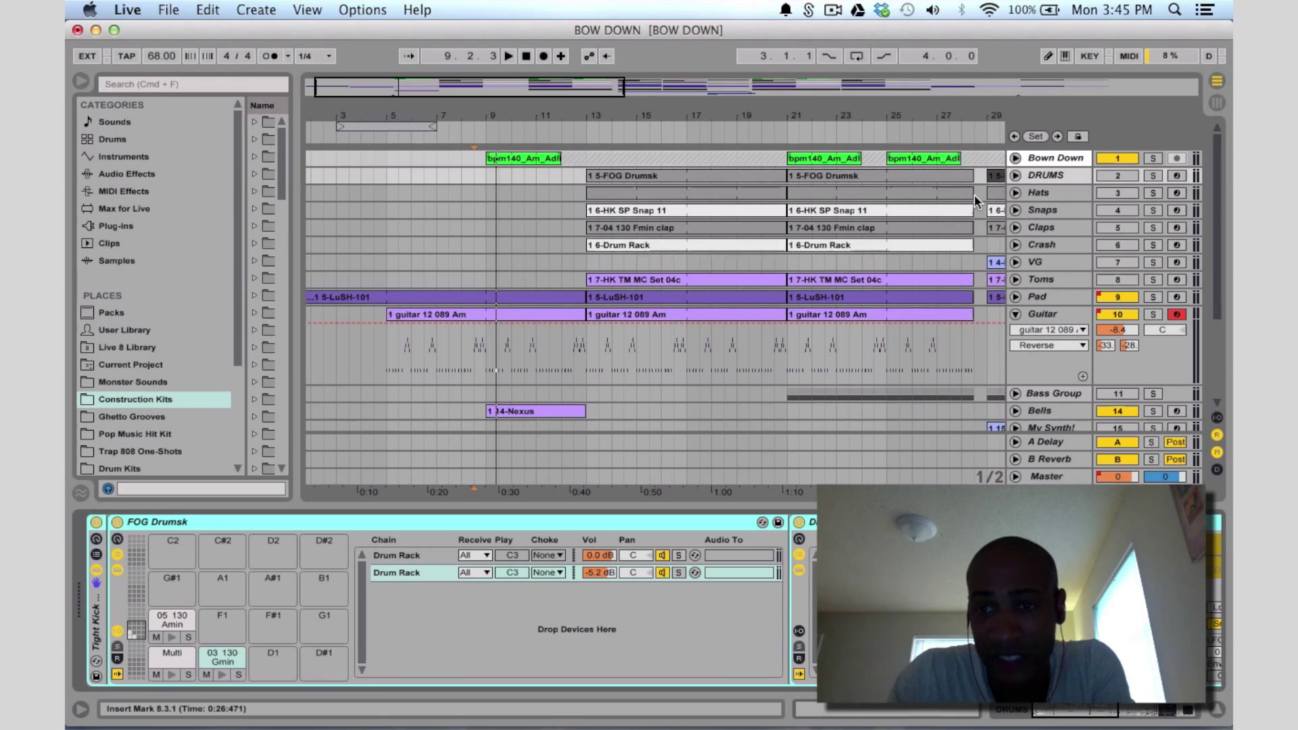
left_click_drag(518, 92, 518, 122)
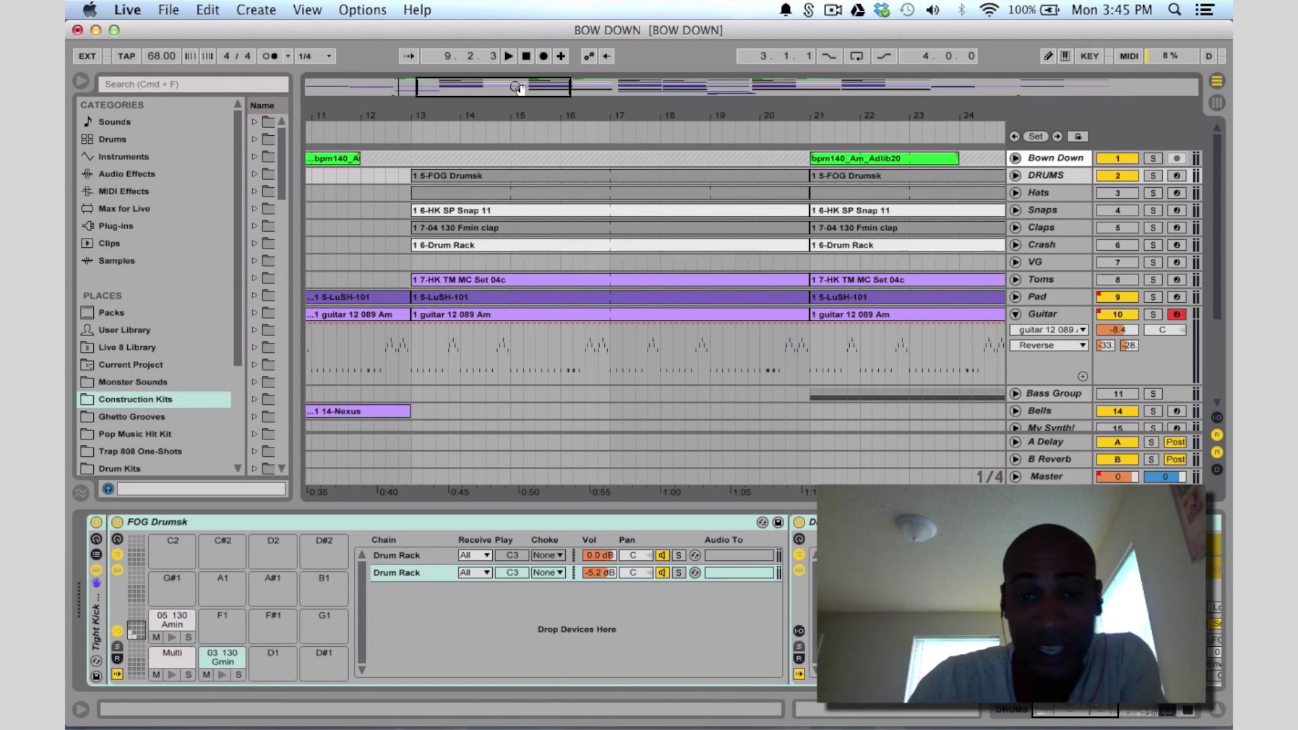
left_click(1015, 175)
left_click(1016, 175)
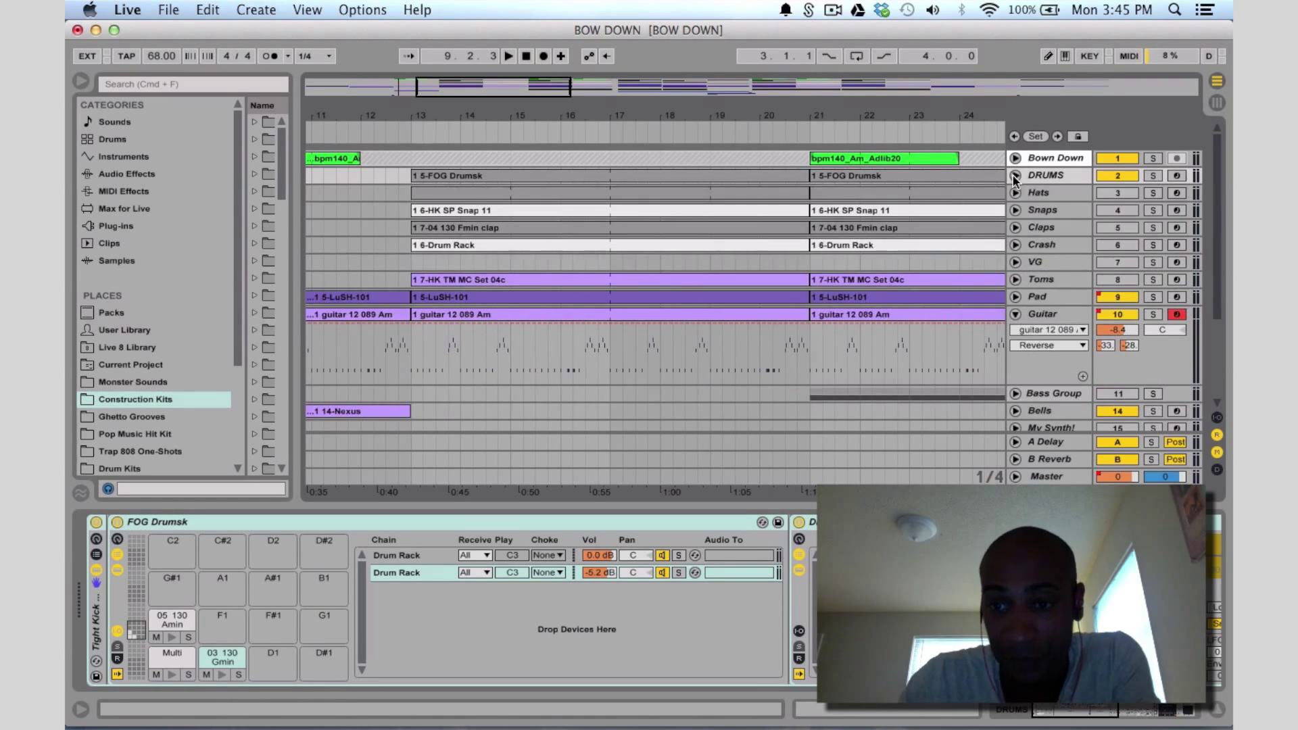
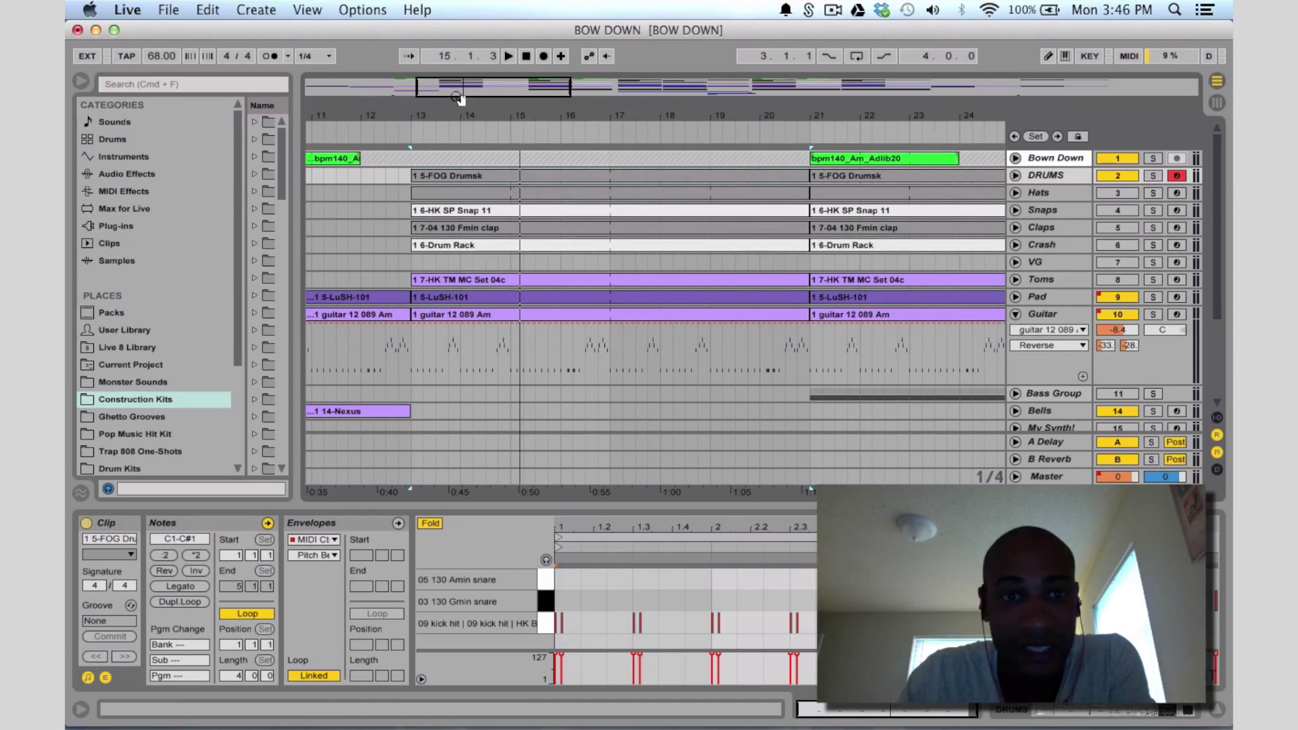
Fold the Guitar track, then unfold and enable the Hats track around bar 13
left_click_drag(494, 88, 495, 105)
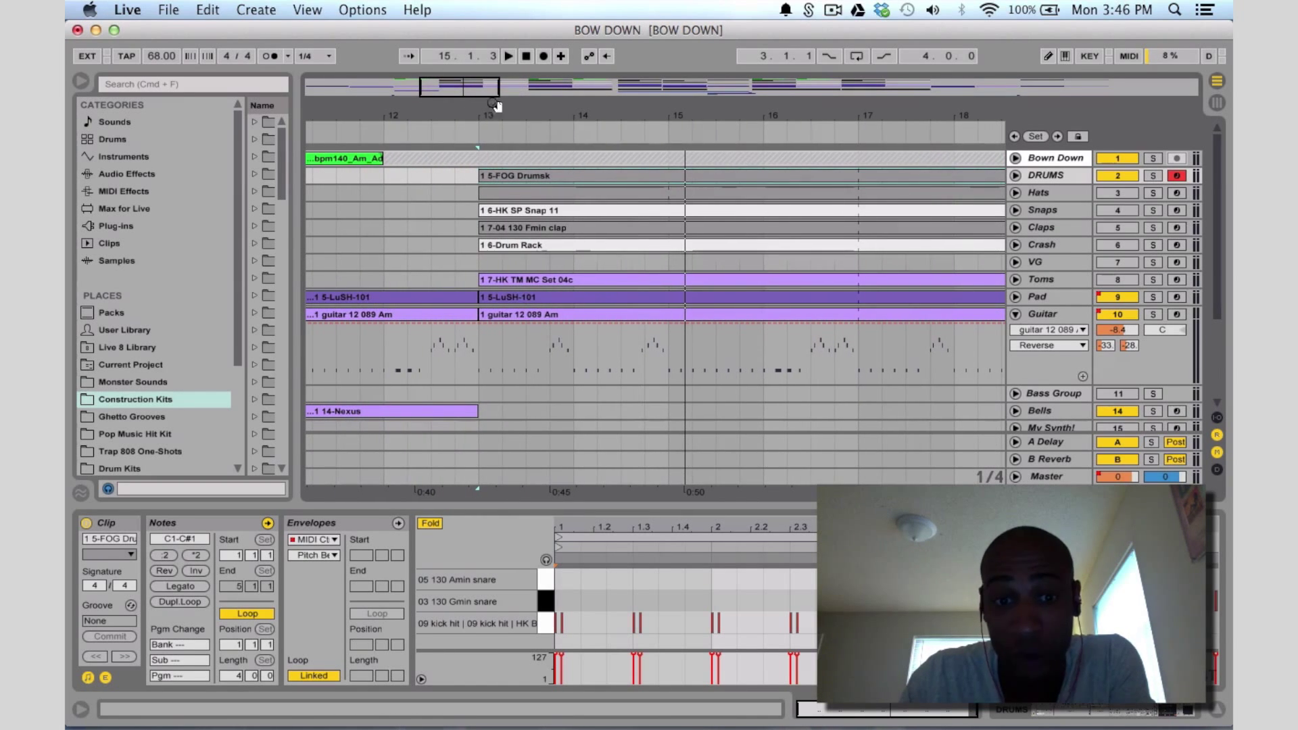
left_click(1014, 315)
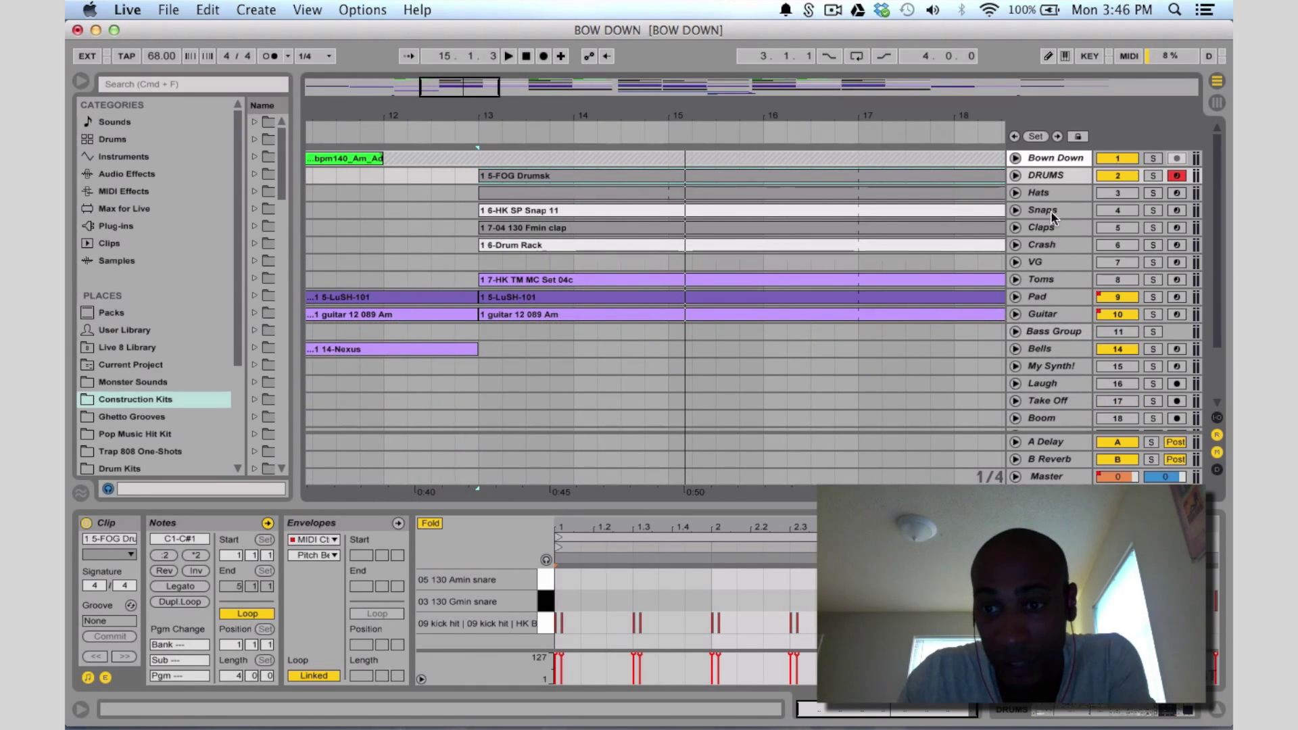
left_click(1014, 192)
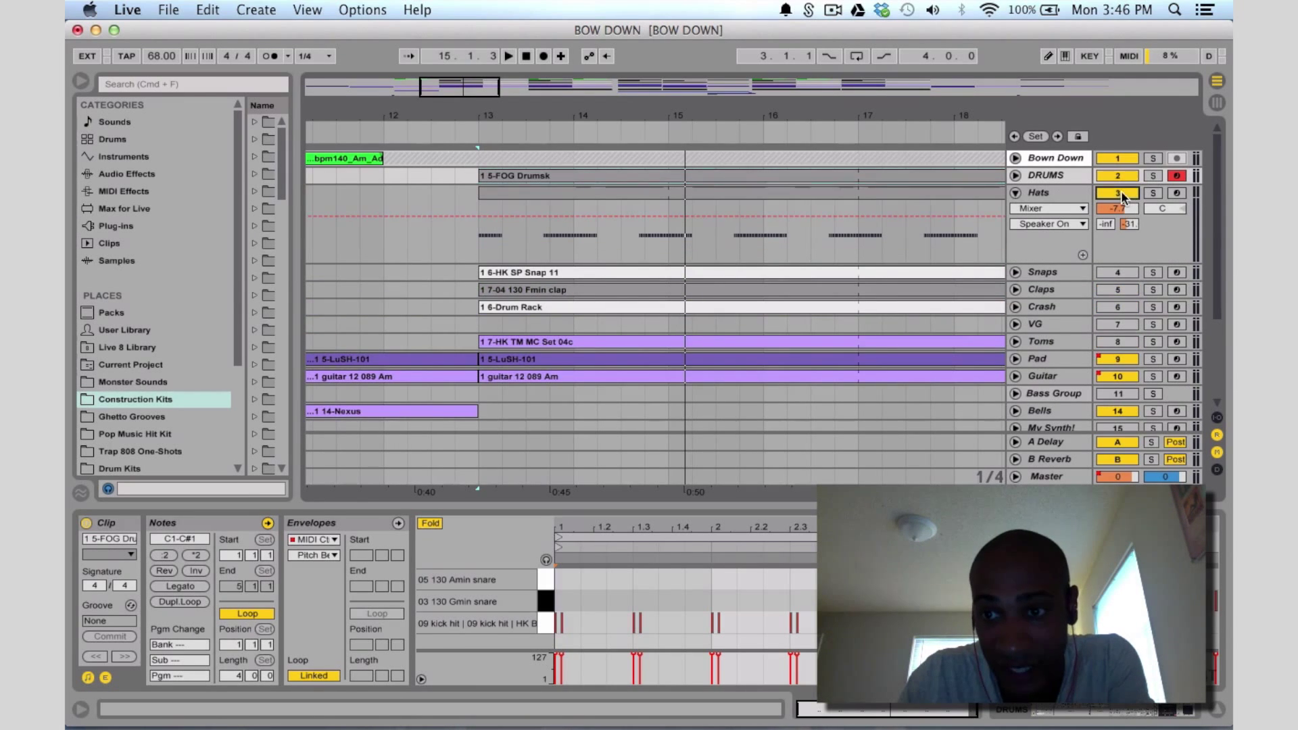
Solo the Hats track, audition it from bar 13, and look over its 02 132 Emin hi hat device chain
left_click(1153, 193)
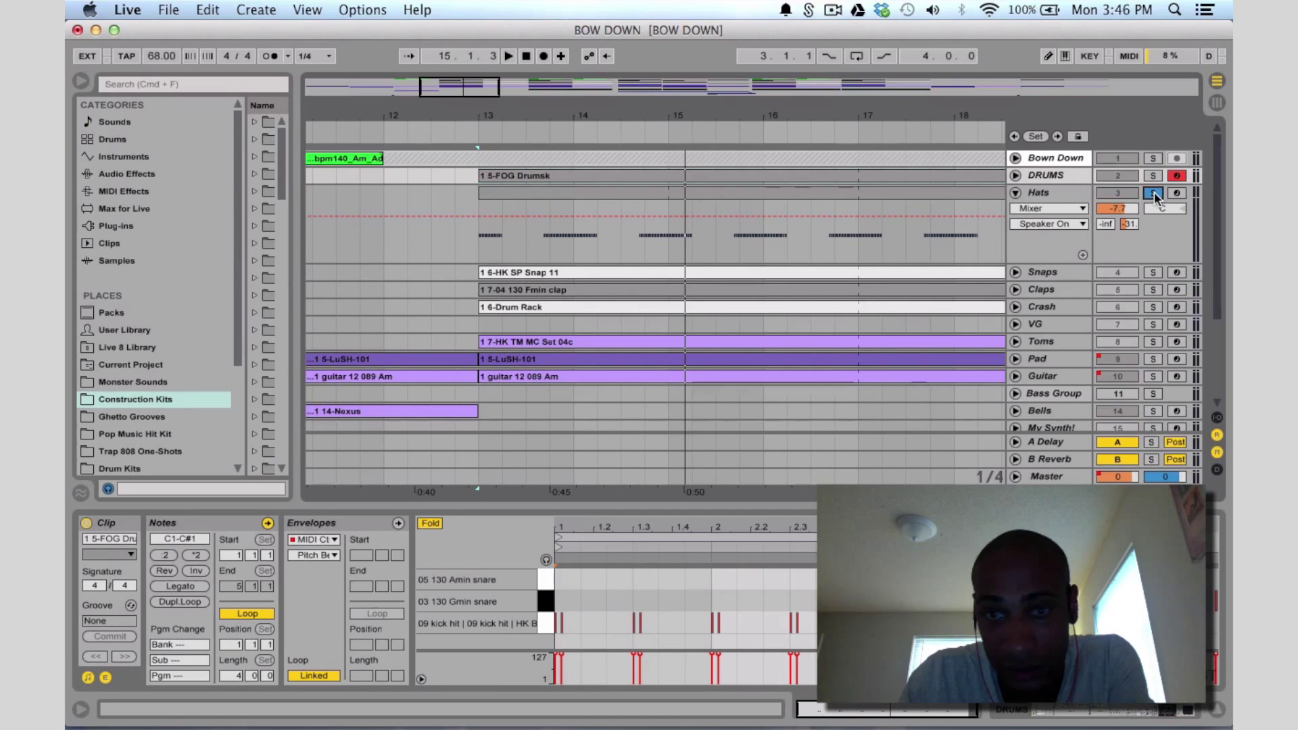
key("space")
double_click(1067, 197)
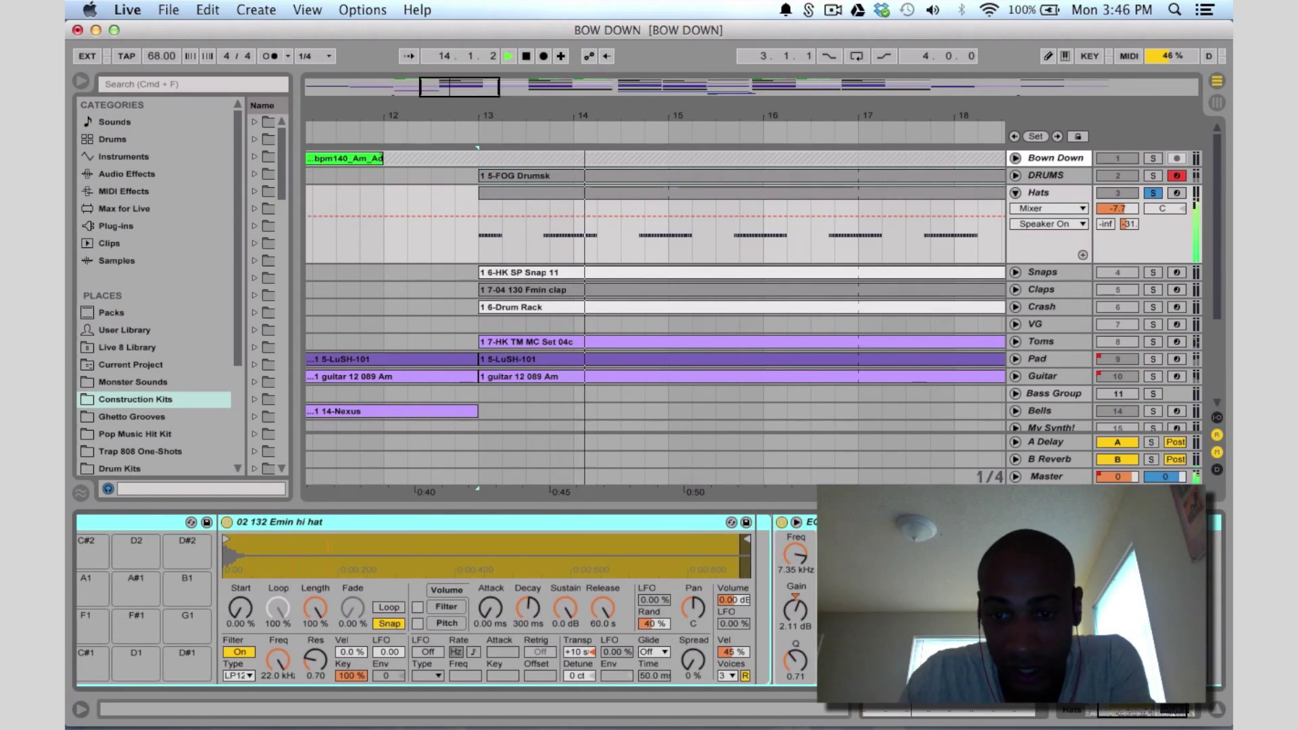
scroll(638, 639, "right", 3)
scroll(638, 638, "left", 5)
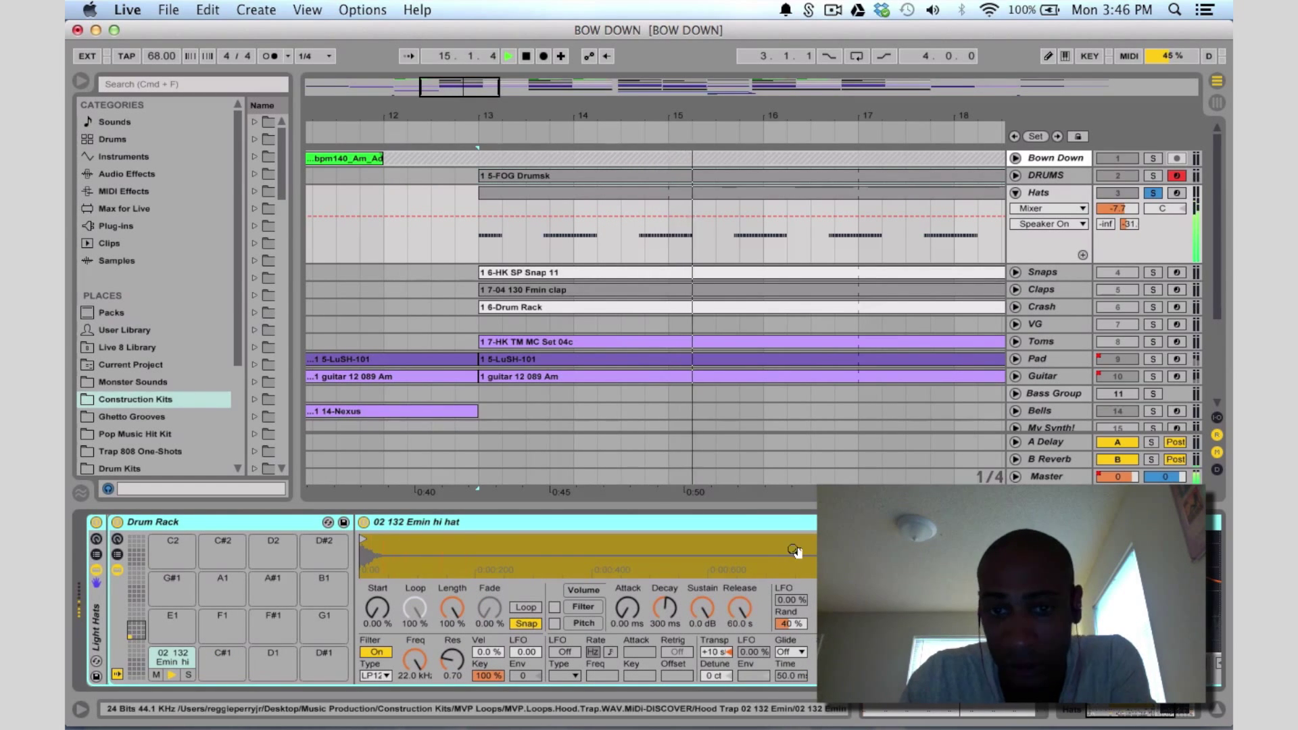
key("space")
Show the hi-hat notes of the Hats clip at bar 13 and fold the Hats track
left_click(565, 180)
left_click(515, 194)
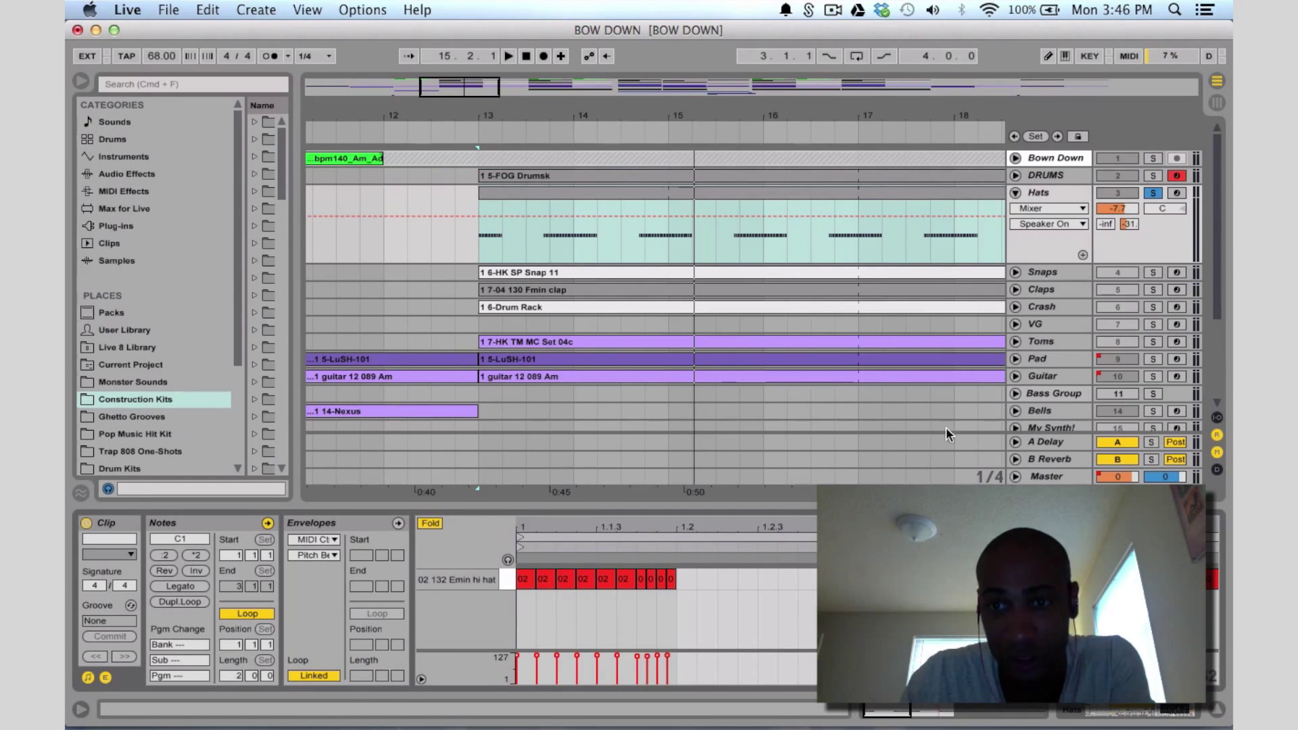
left_click(1016, 192)
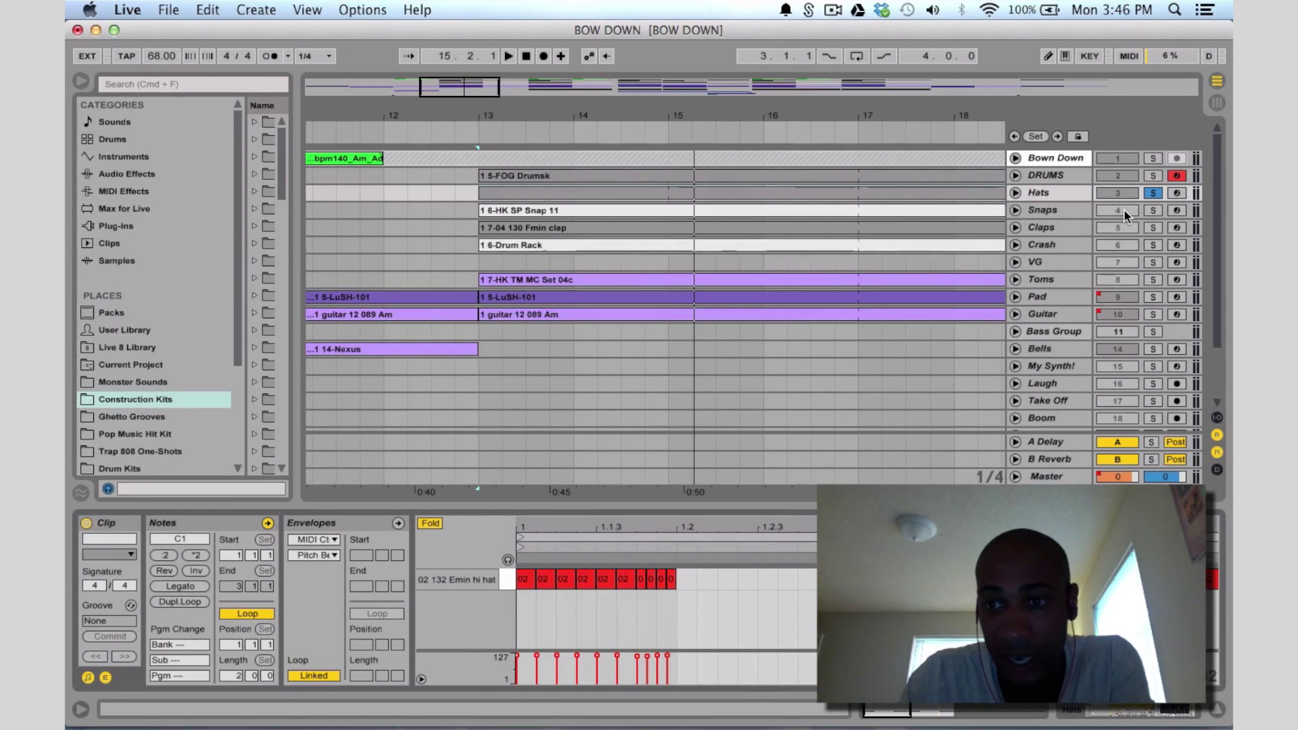
Solo the Snaps track, audition it from bar 13, and unfold the track to show its pattern
left_click(1153, 210)
key("space")
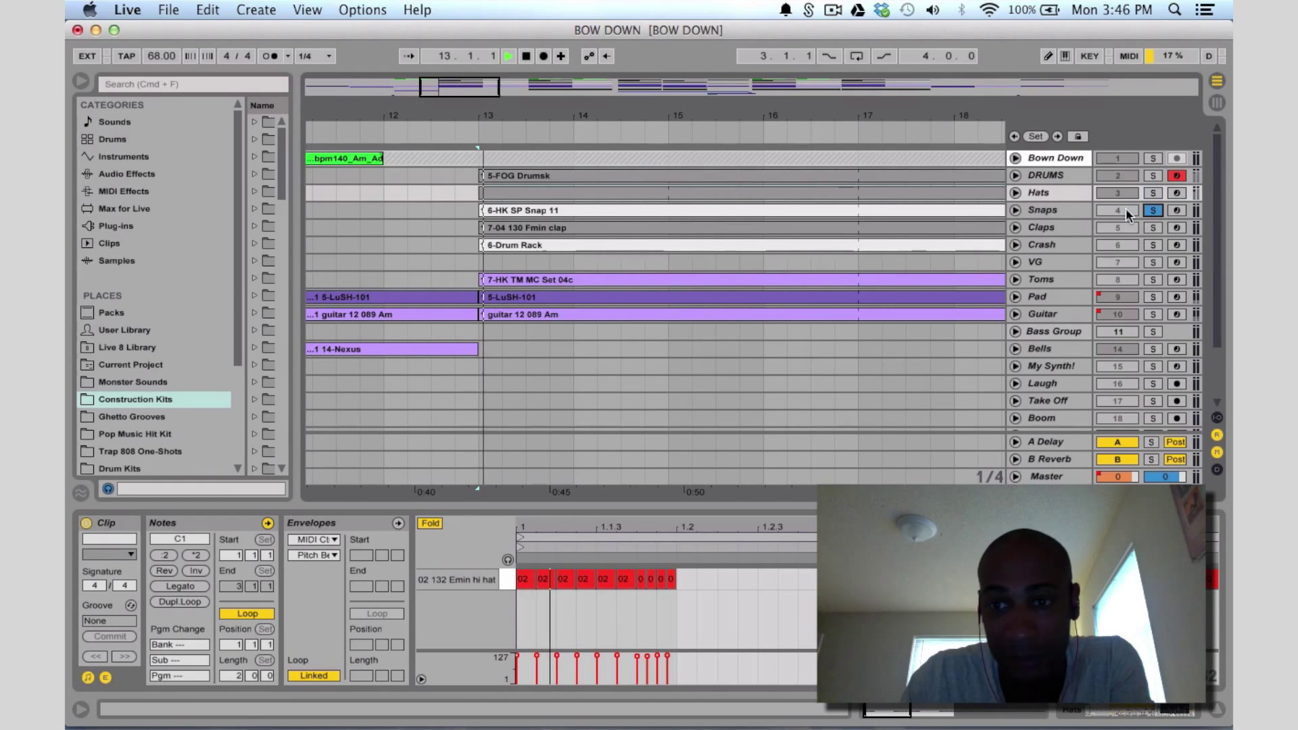
left_click(1017, 210)
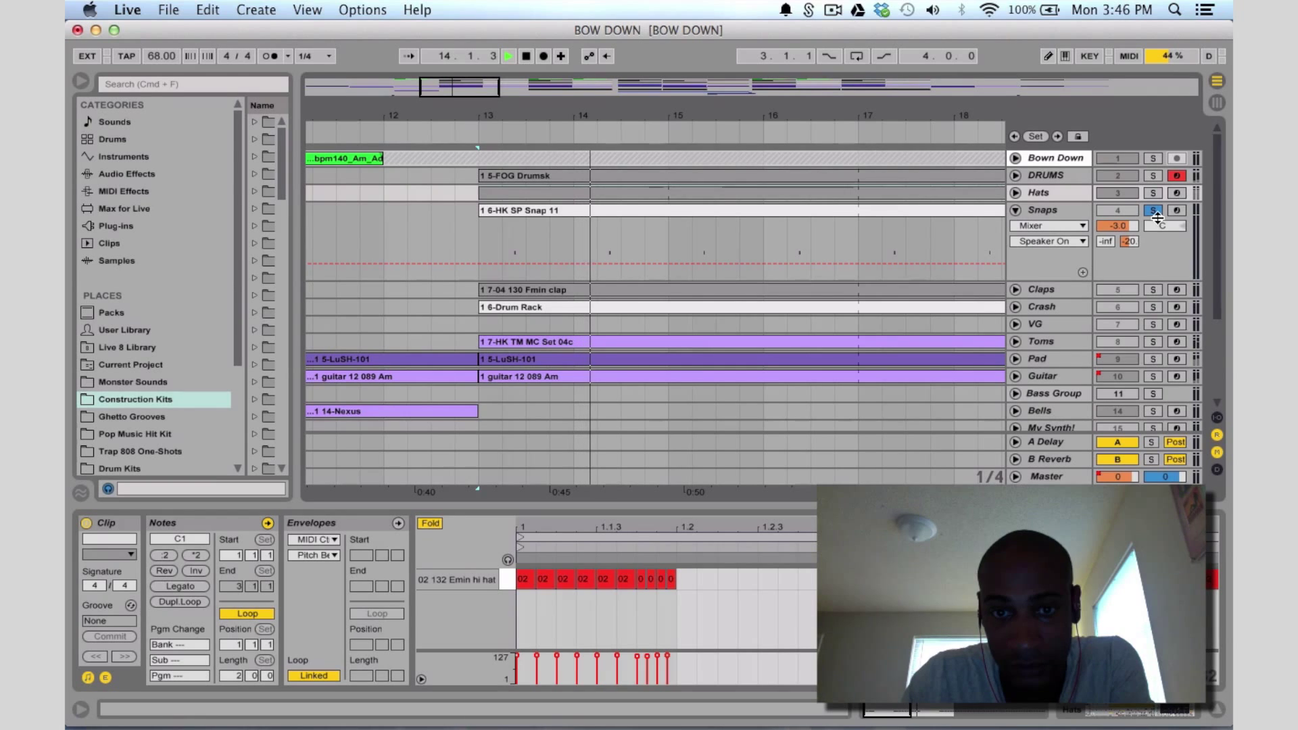
key("space")
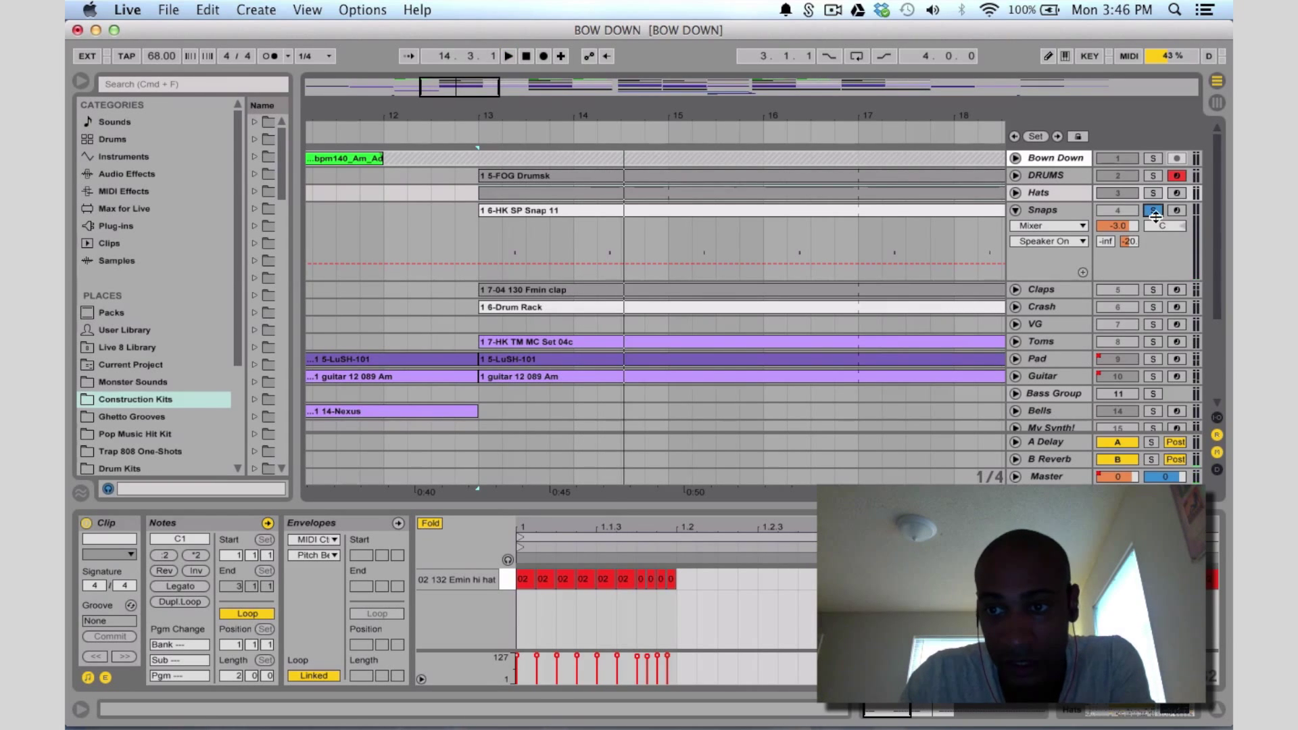
Unsolo and enable the Snaps track, and play the arrangement from 13.1.1
left_click(1154, 213)
left_click(1128, 214)
left_click(476, 262)
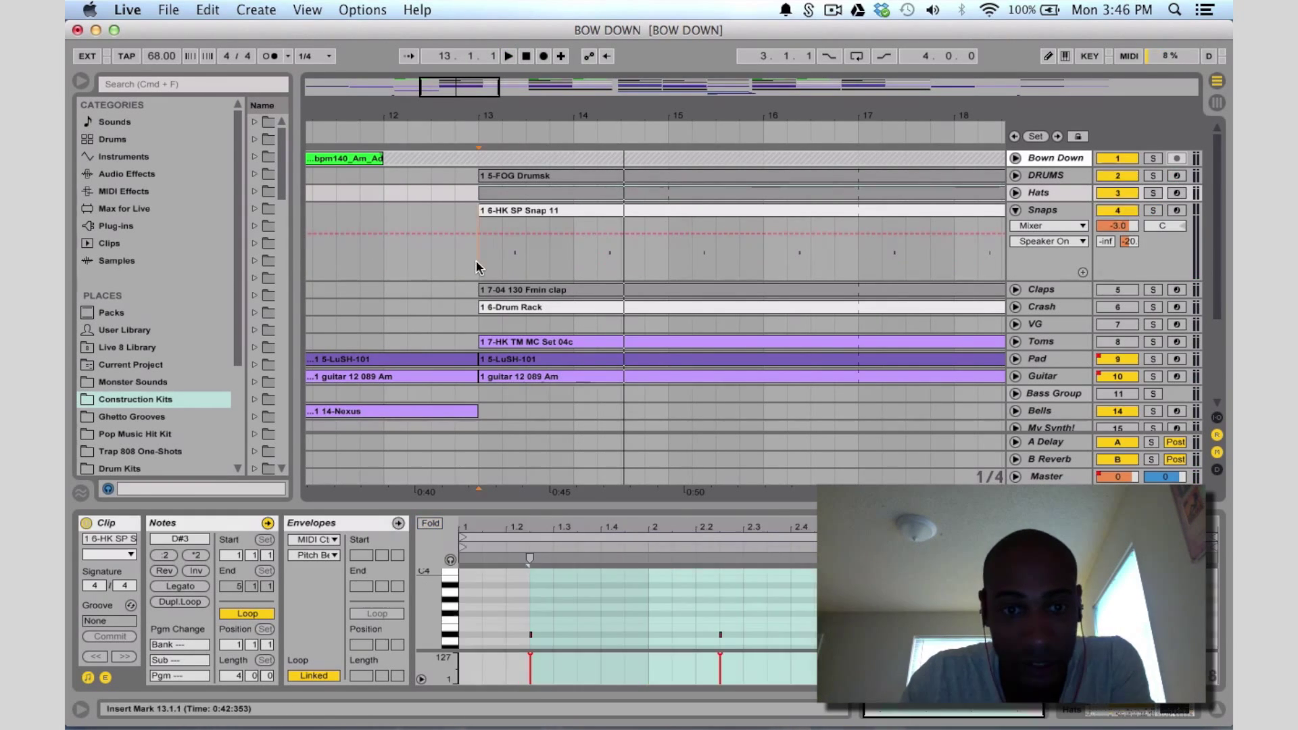
key("space")
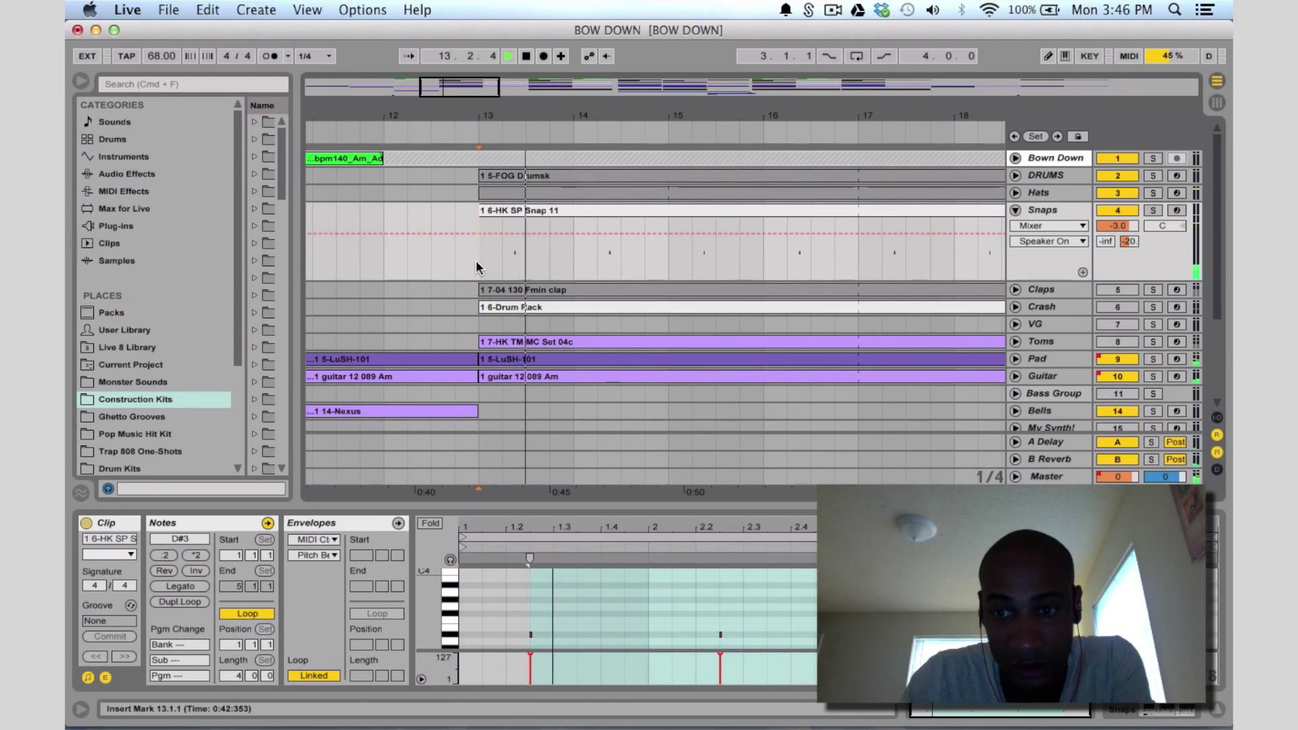
scroll(545, 294, "down", 3)
scroll(545, 295, "up", 3)
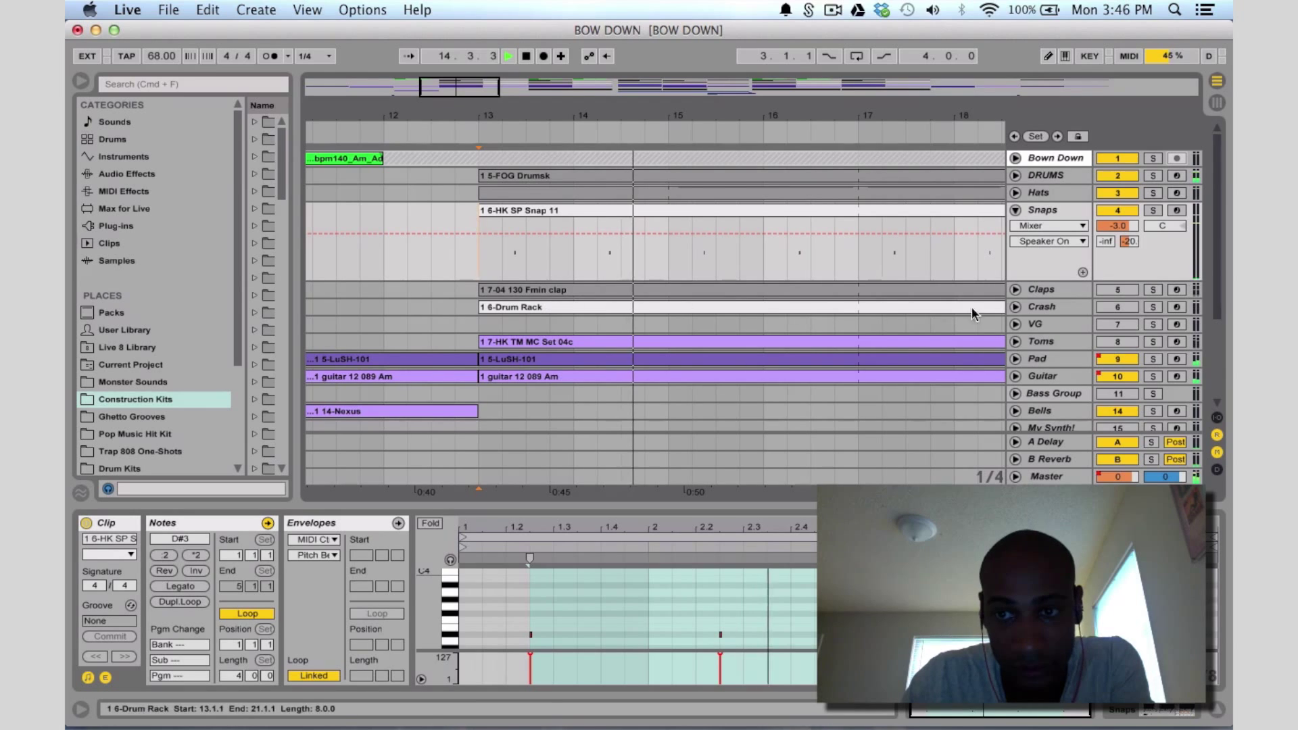
Unfold and enable the Claps and Crash tracks while the section from bar 13 plays
left_click(1016, 289)
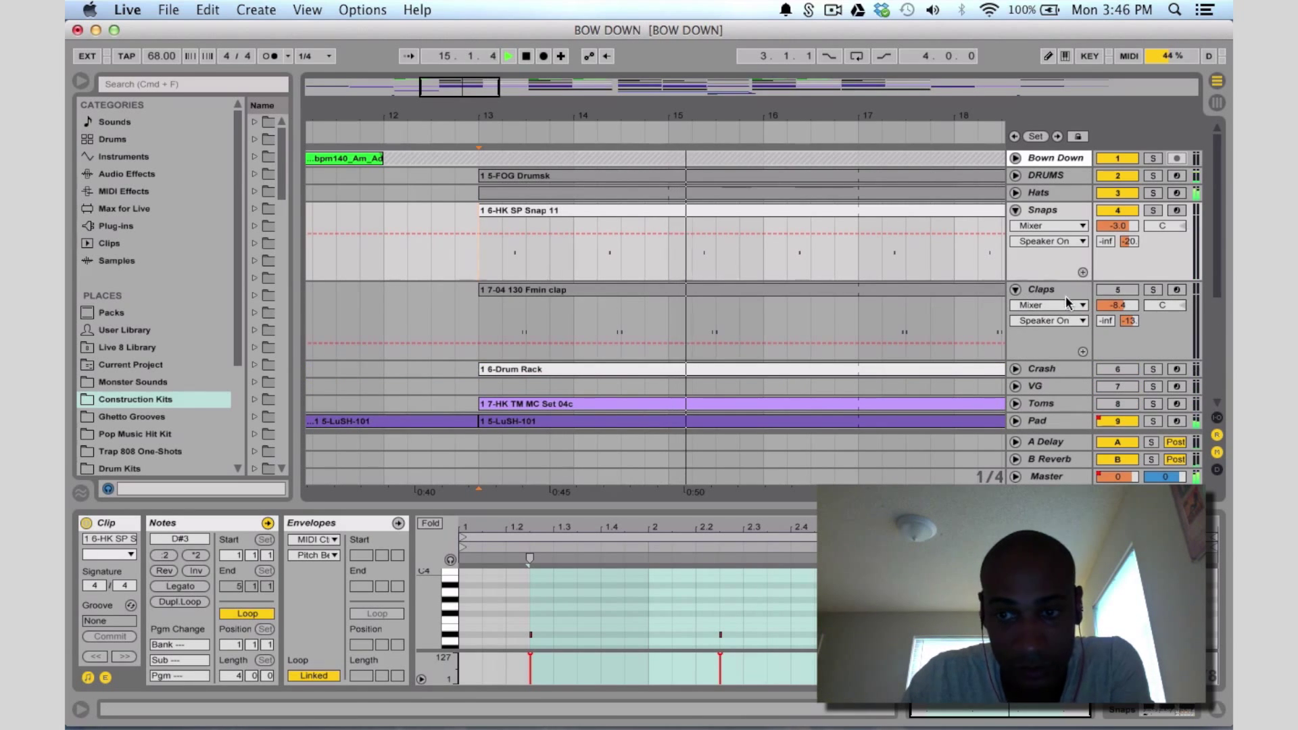
left_click(1114, 291)
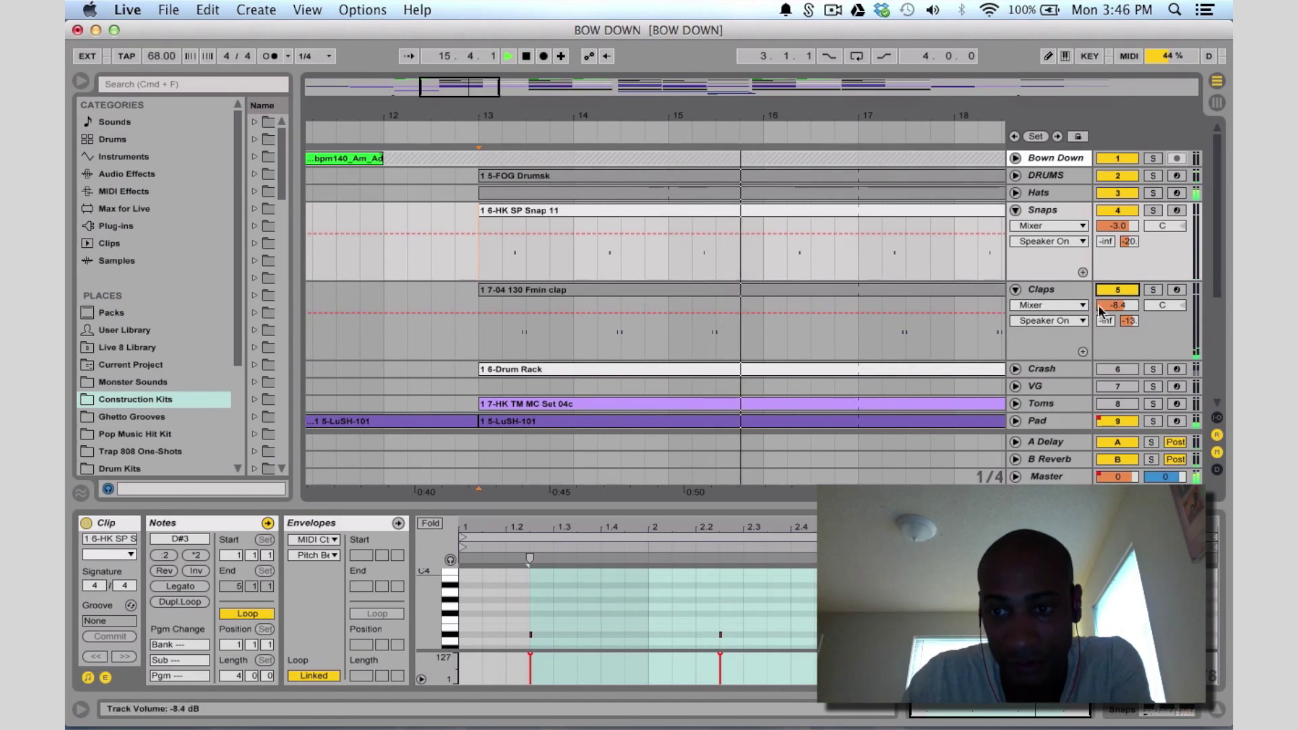
left_click(1015, 369)
scroll(1014, 338, "down", 2)
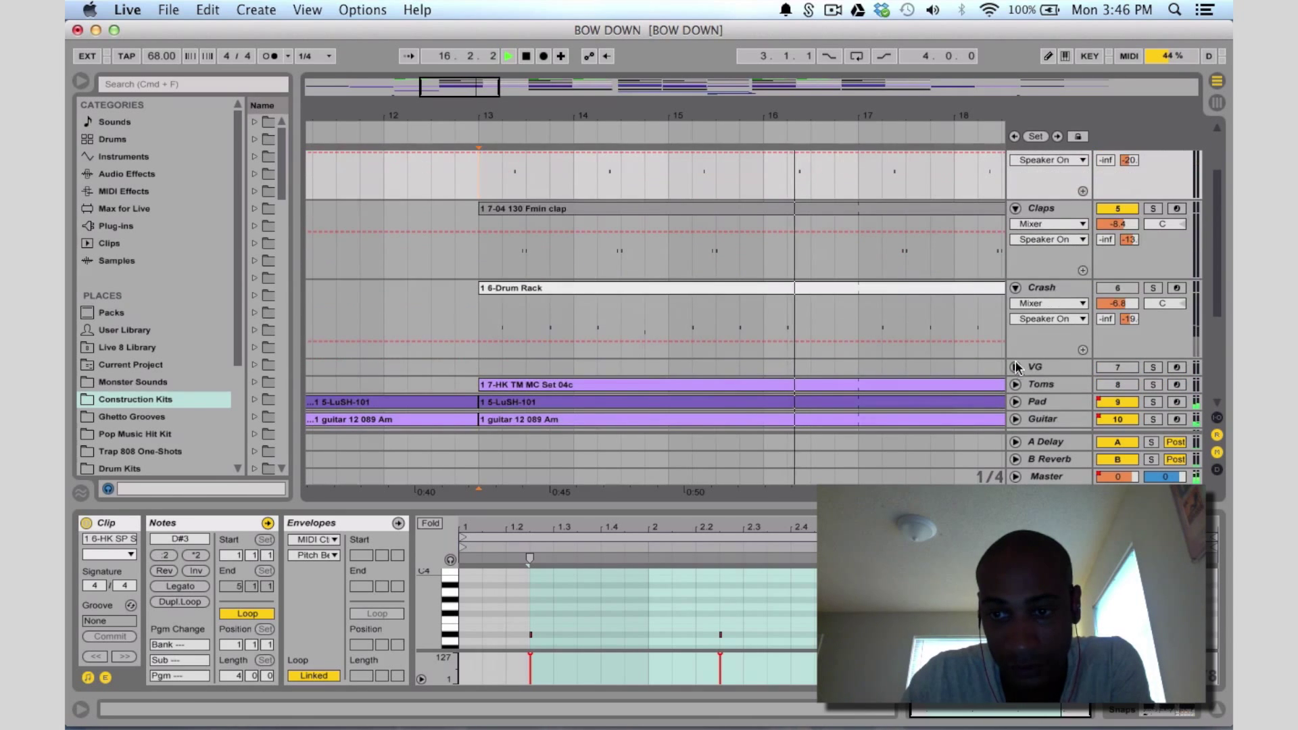
left_click(1118, 287)
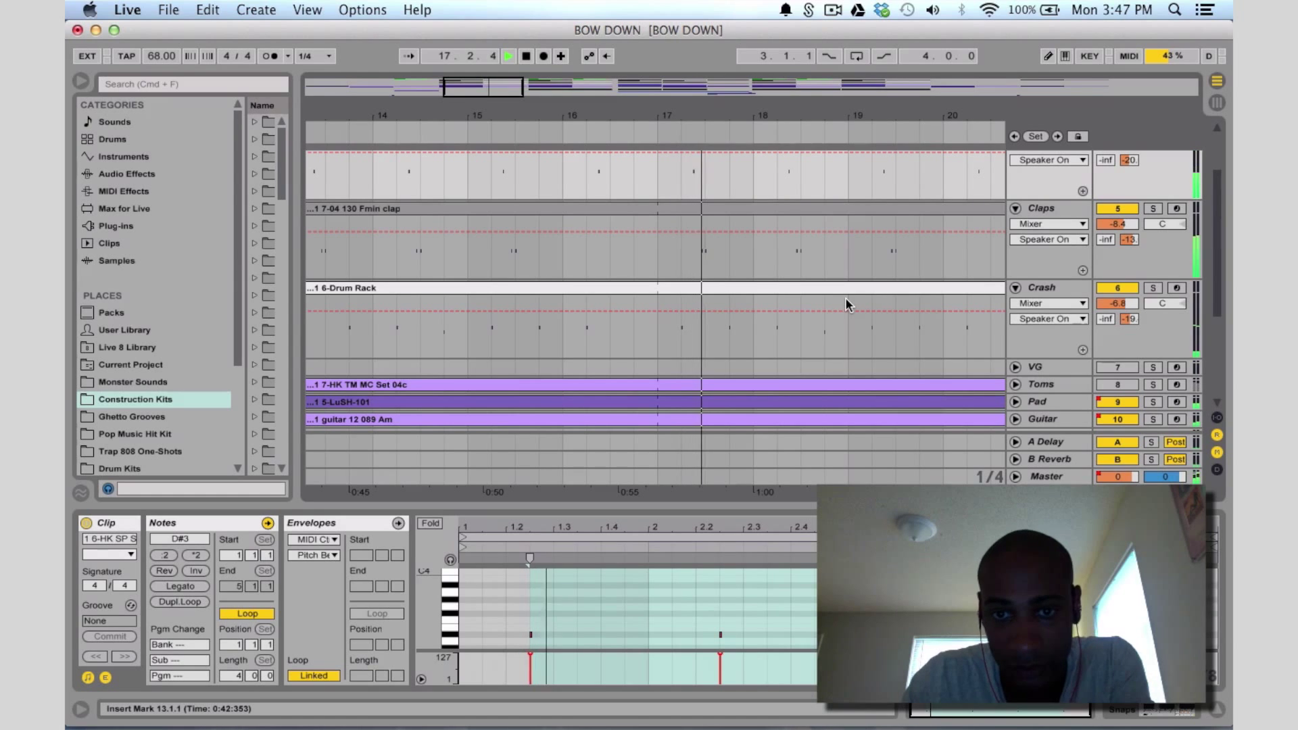
scroll(845, 304, "up", 2)
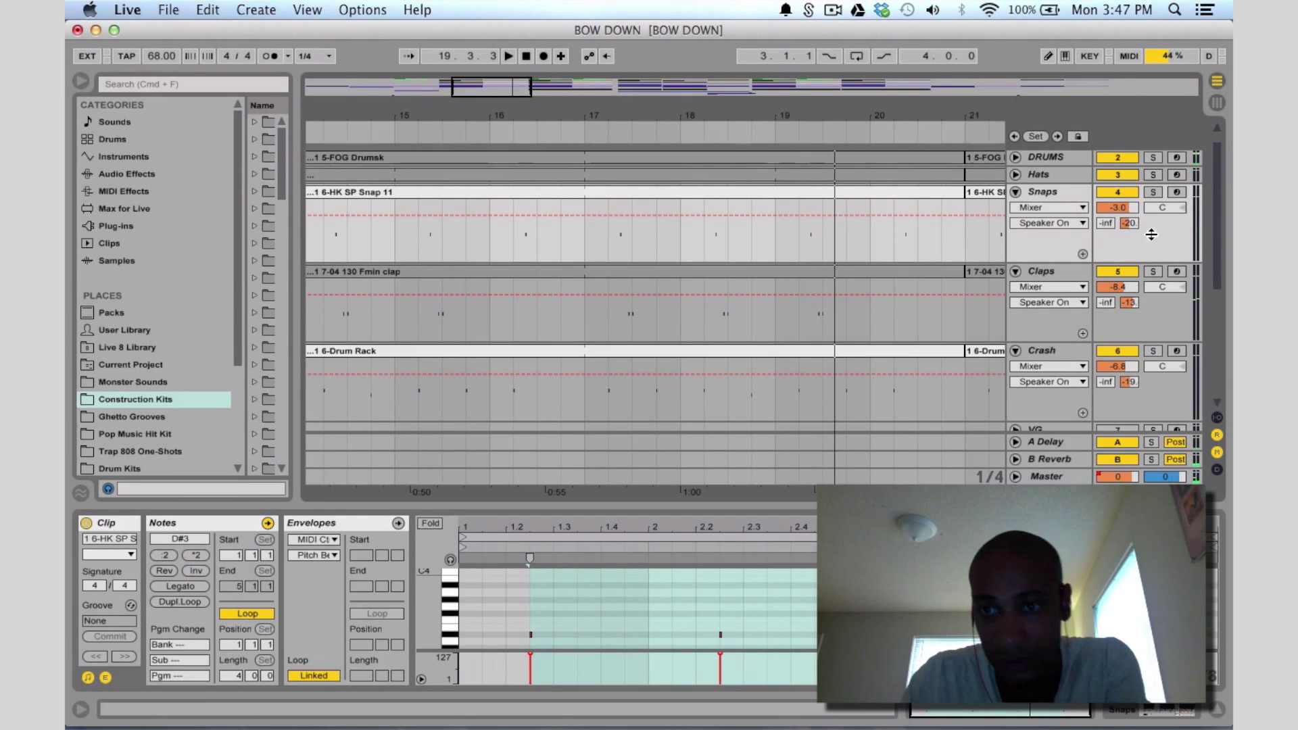
Fold the Claps, Snaps and Crash tracks and bring the section from bar 21 into view
left_click(1016, 271)
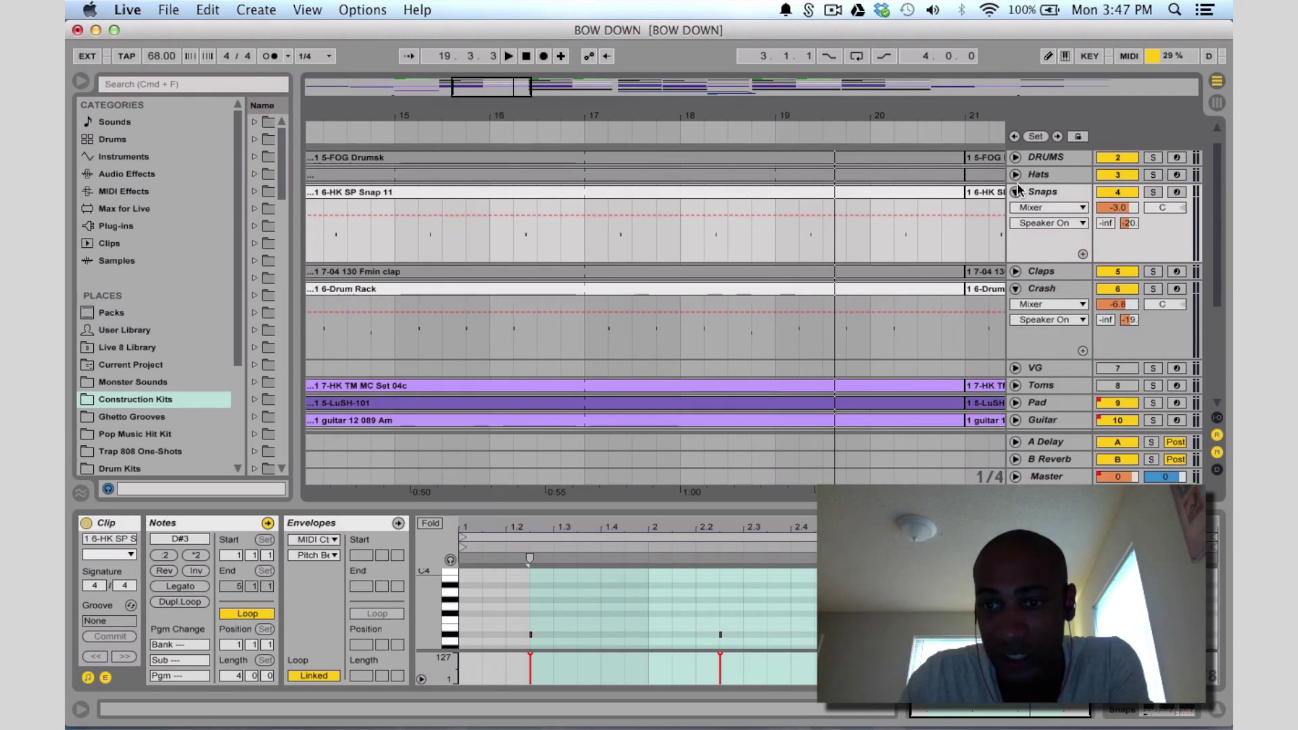
left_click(1016, 192)
left_click(1015, 227)
scroll(932, 248, "up", 1)
scroll(932, 248, "right", 6)
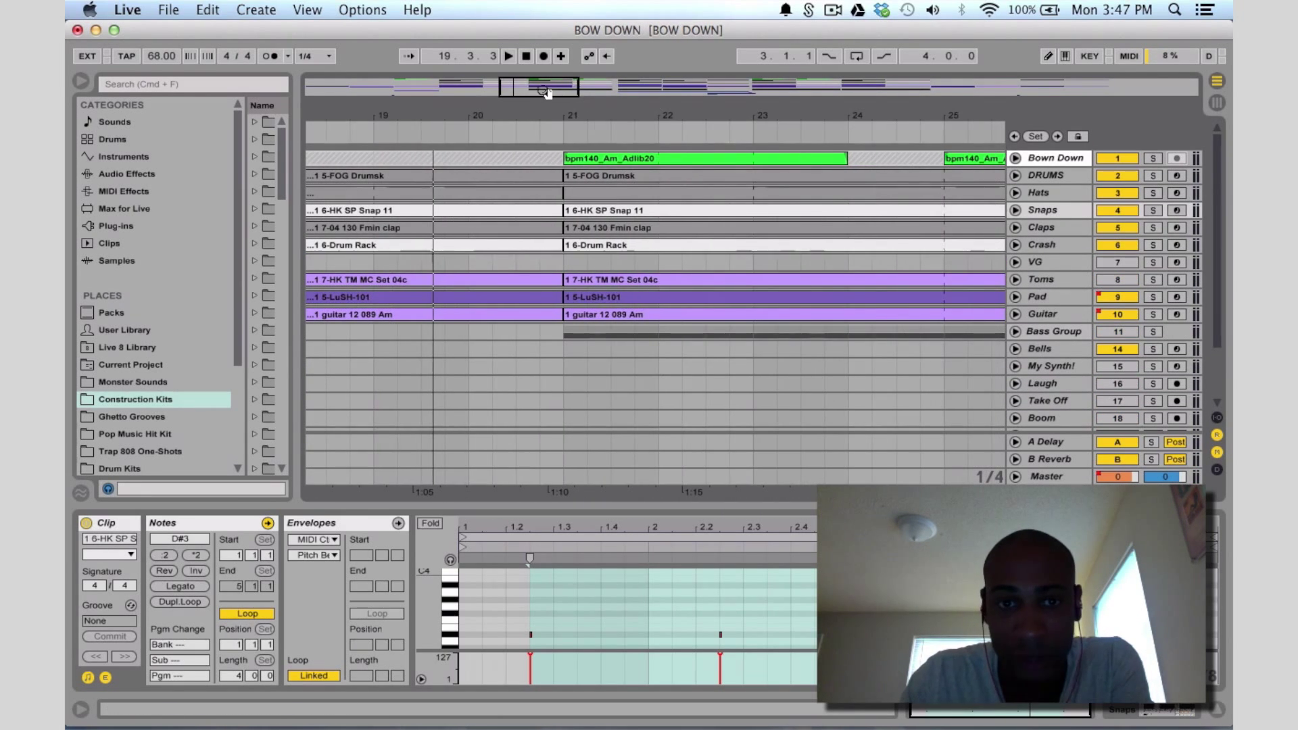
Display the DRUMS clip starting at bar 21, followed by the notes of the DRUMS clip starting at bar 29
left_click(878, 160)
left_click(847, 174)
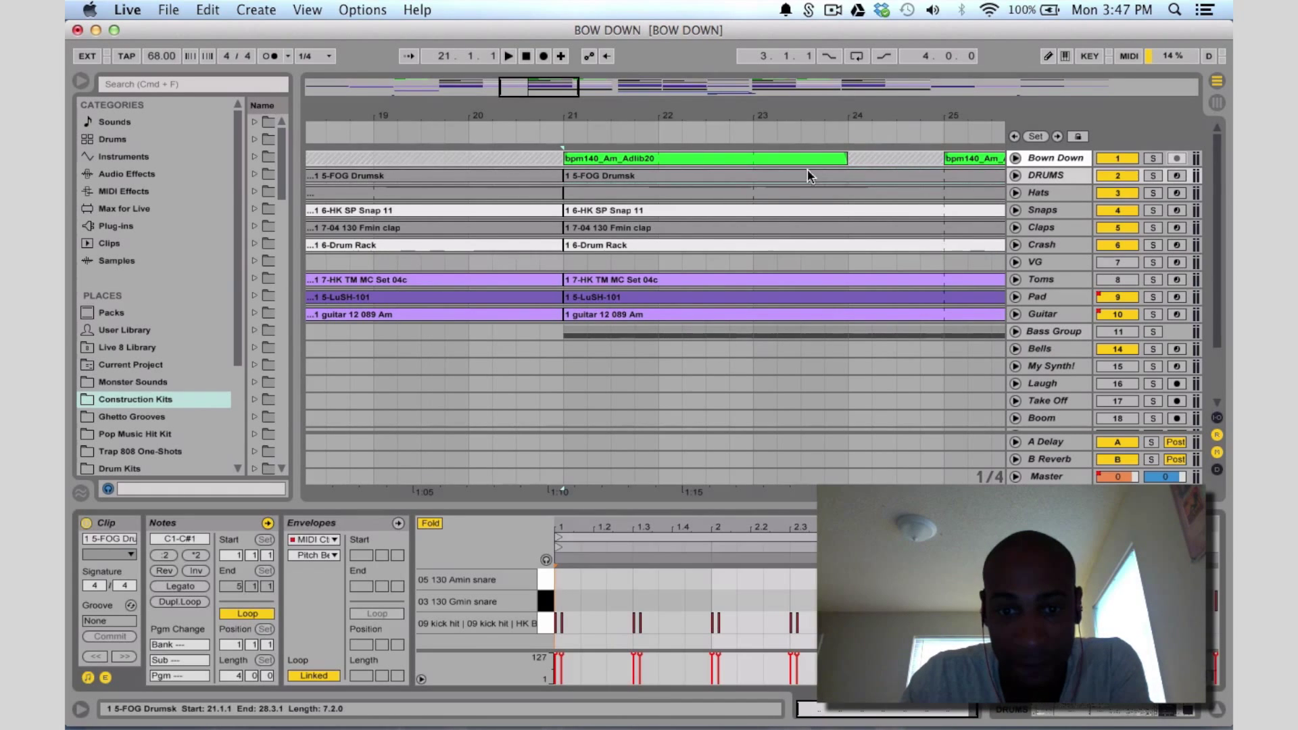
left_click_drag(586, 75, 618, 177)
left_click(618, 176)
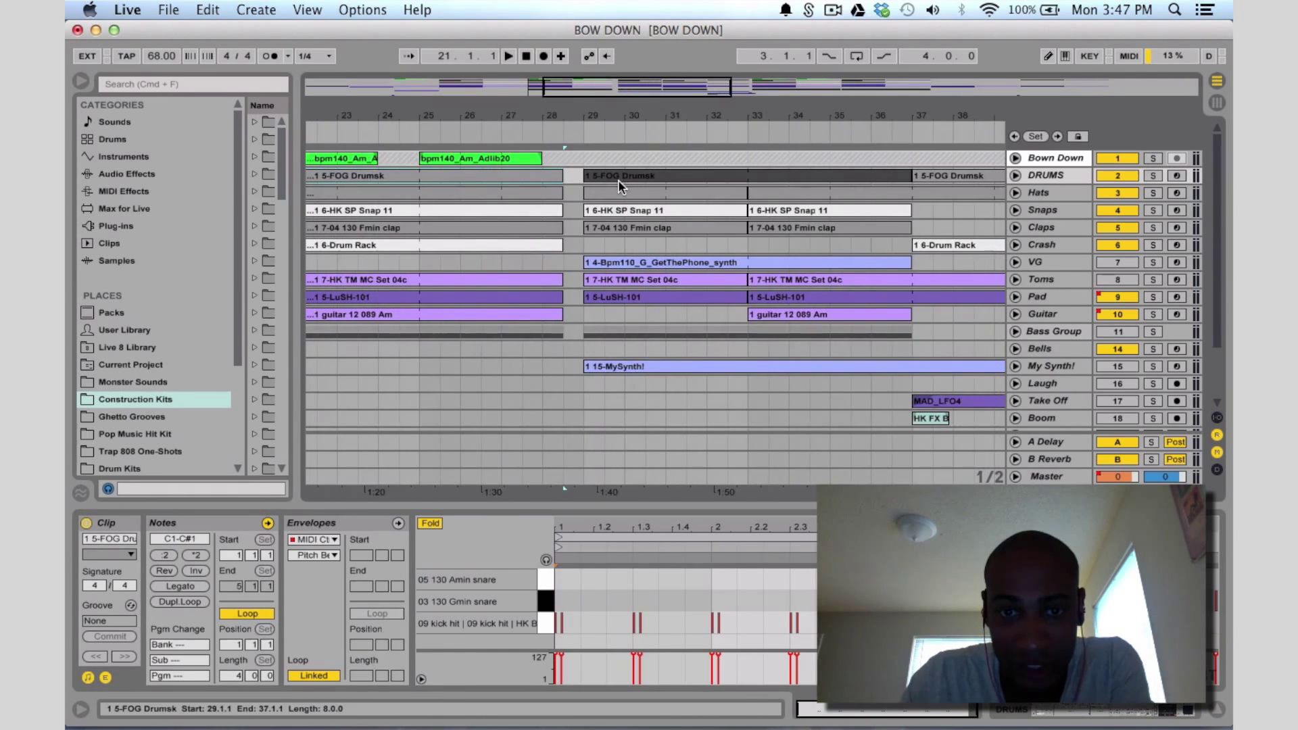
left_click(783, 574)
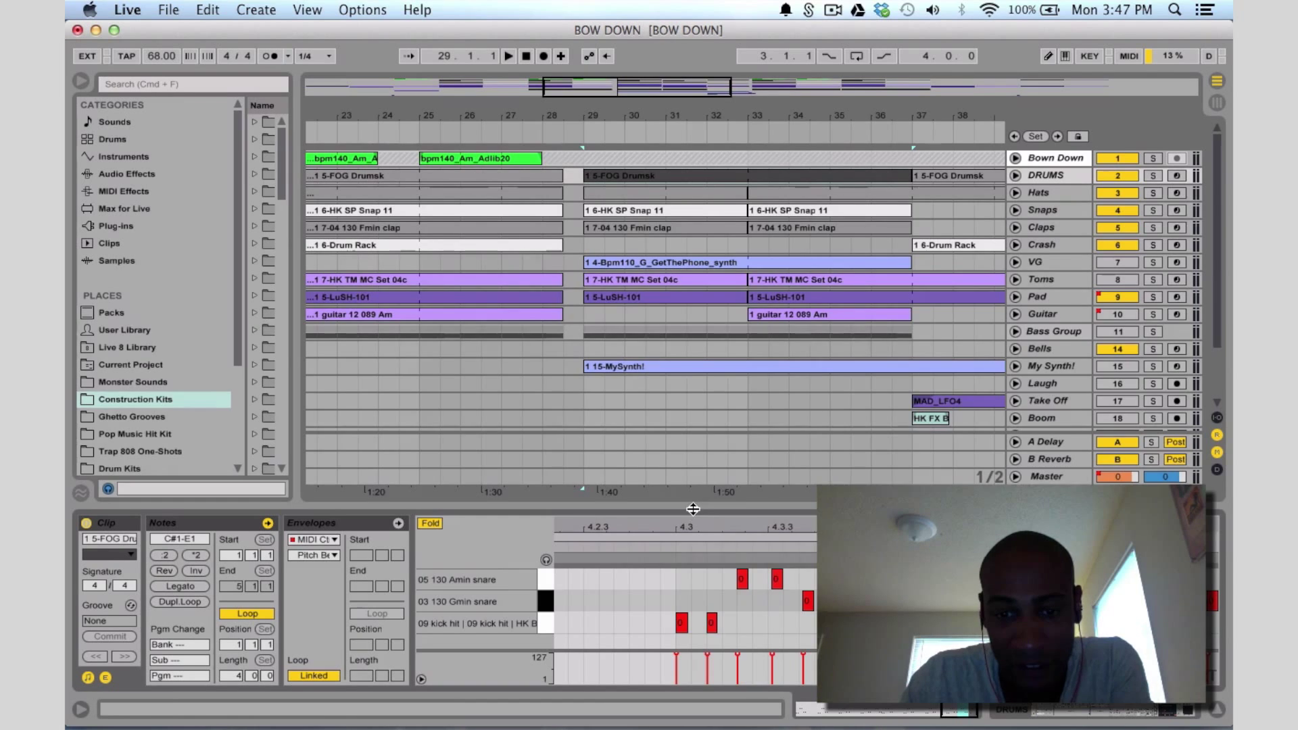
Enlarge the note editor and examine the kick and snare notes at the start of the bar 29 DRUMS clip
left_click_drag(693, 509, 712, 341)
scroll(712, 468, "left", 5)
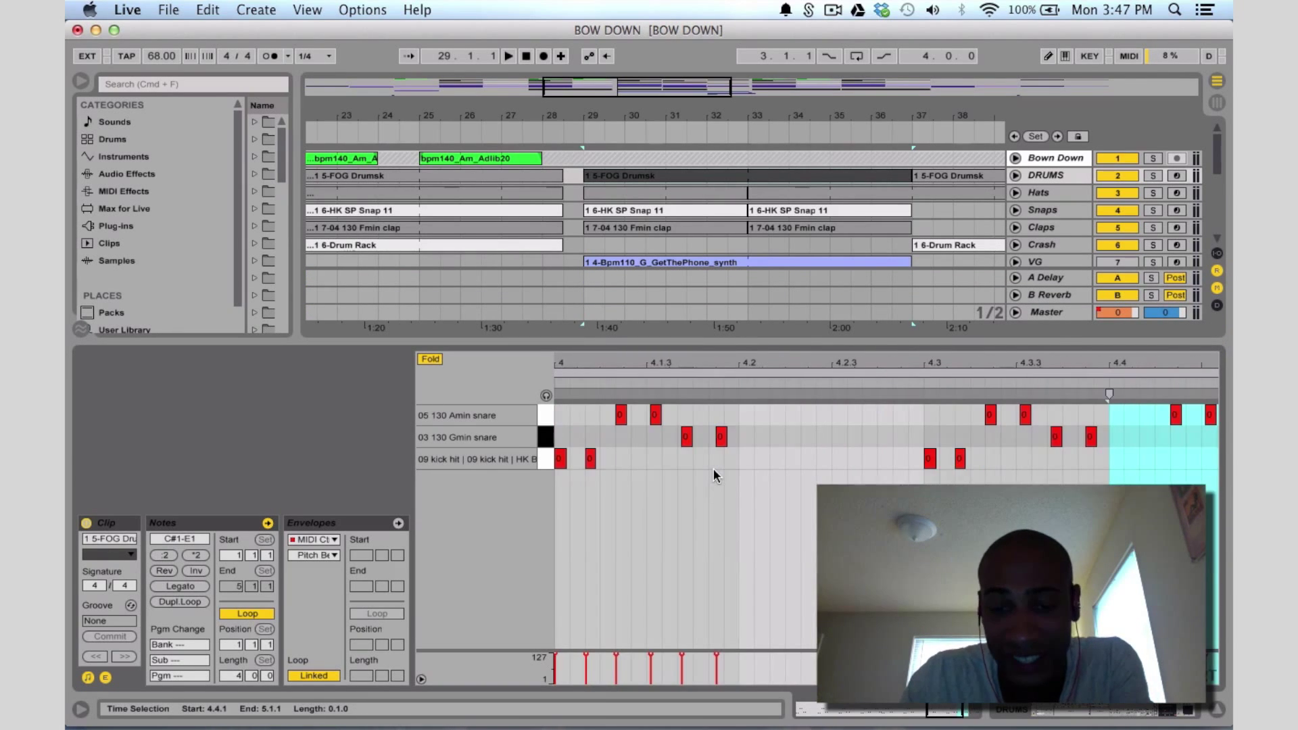
scroll(712, 468, "left", 10)
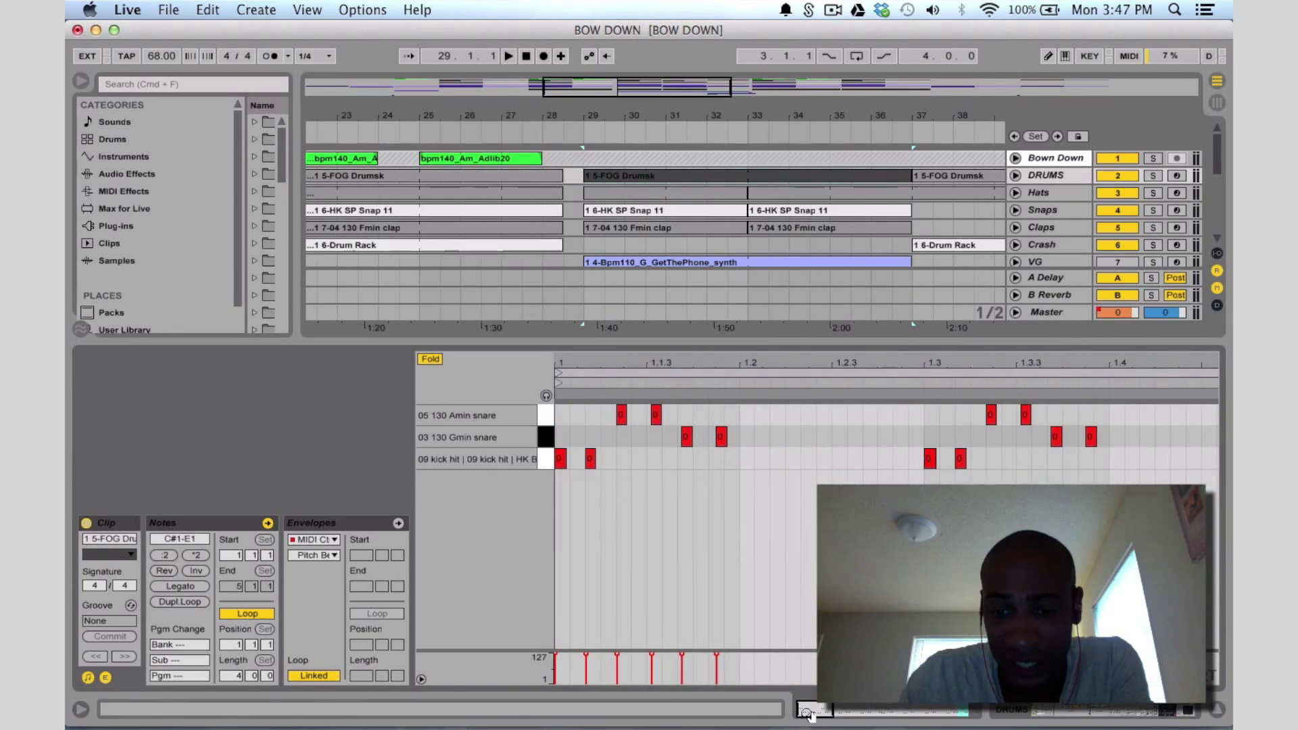
left_click_drag(808, 713, 805, 712)
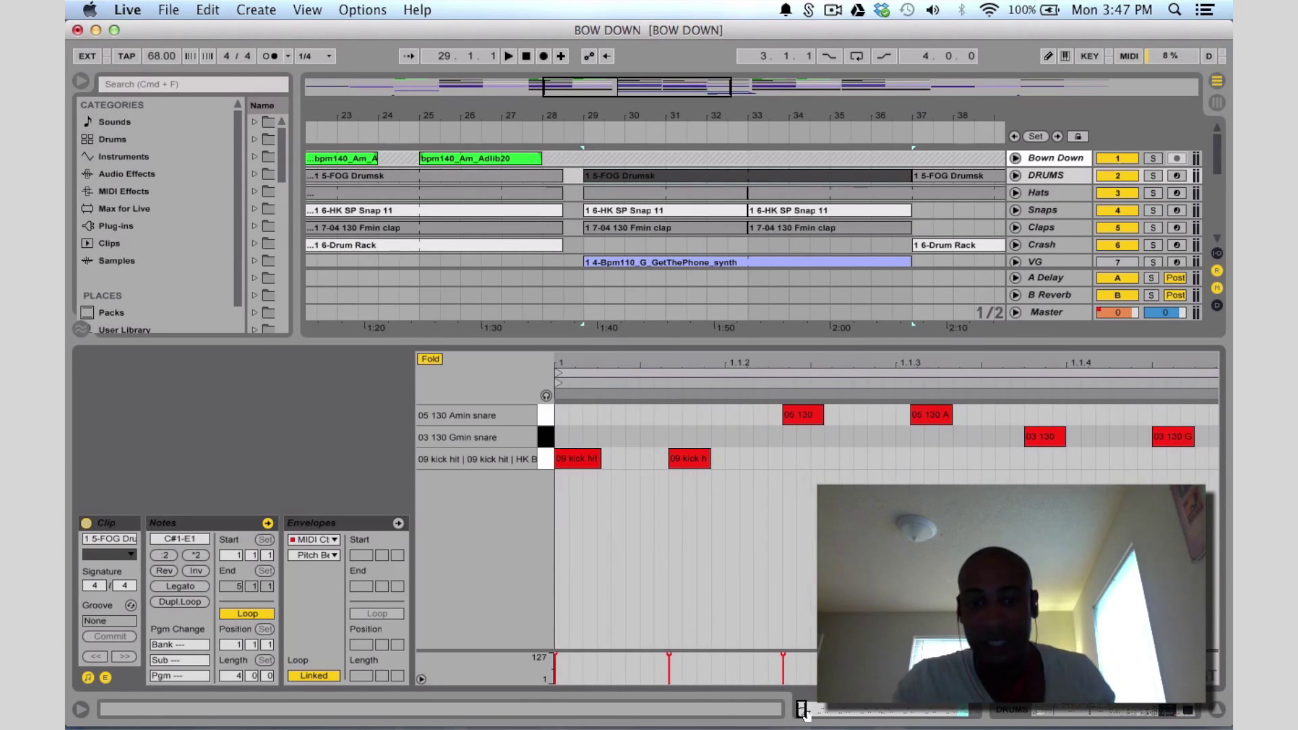
Check the Triplet Grid option for the DRUMS clip and view its kick and snare pattern across the first bar
right_click(769, 460)
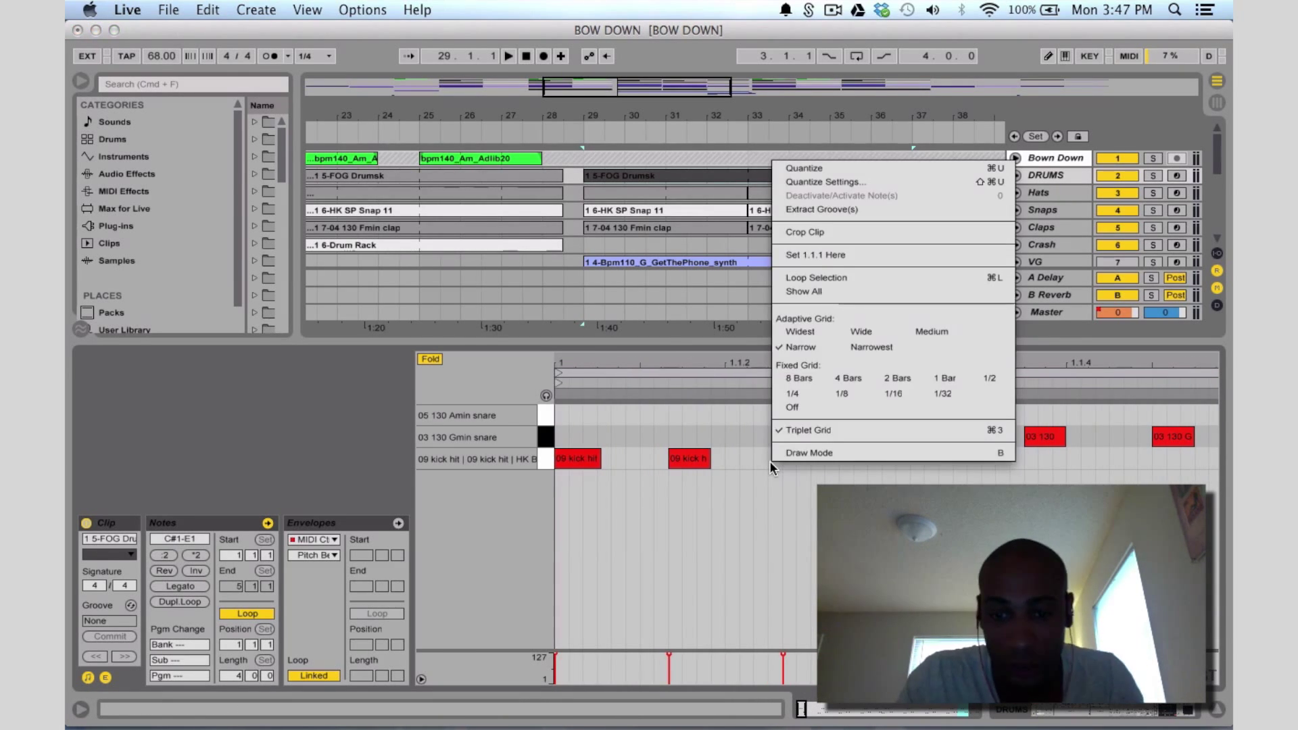
left_click(805, 430)
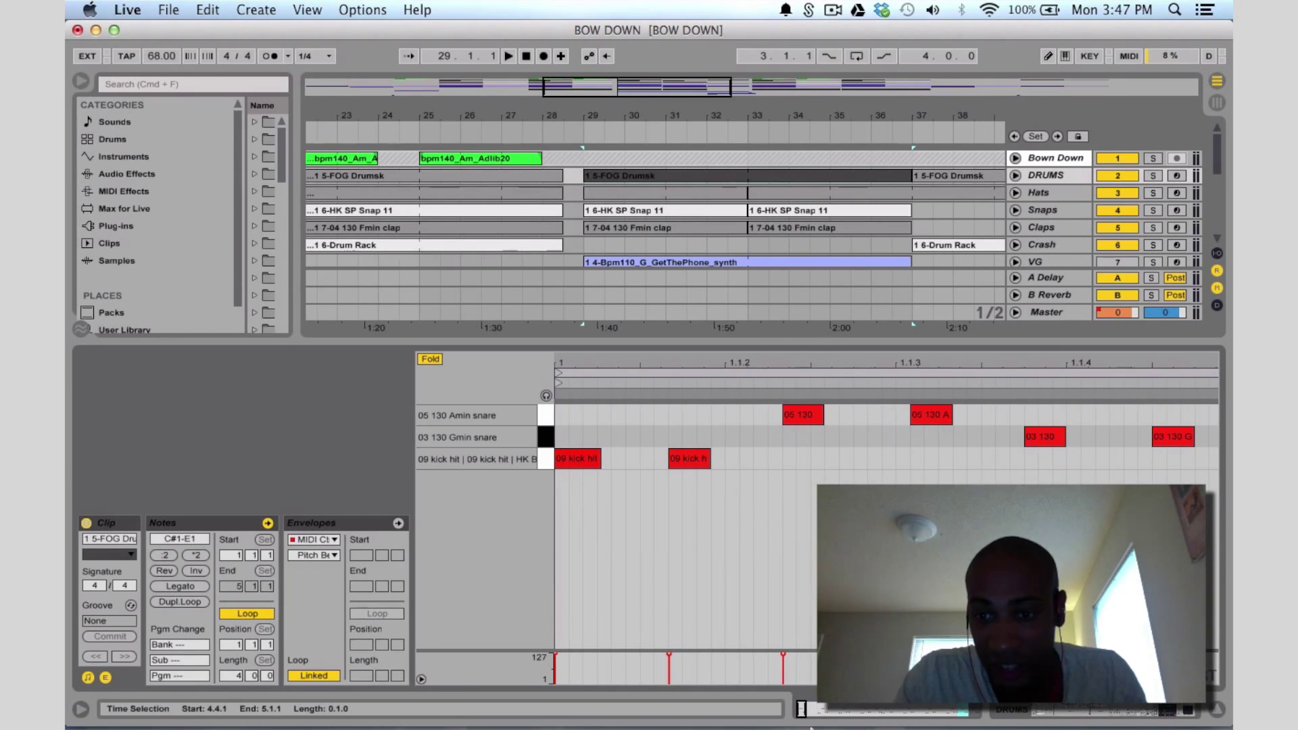
left_click_drag(816, 703, 937, 478)
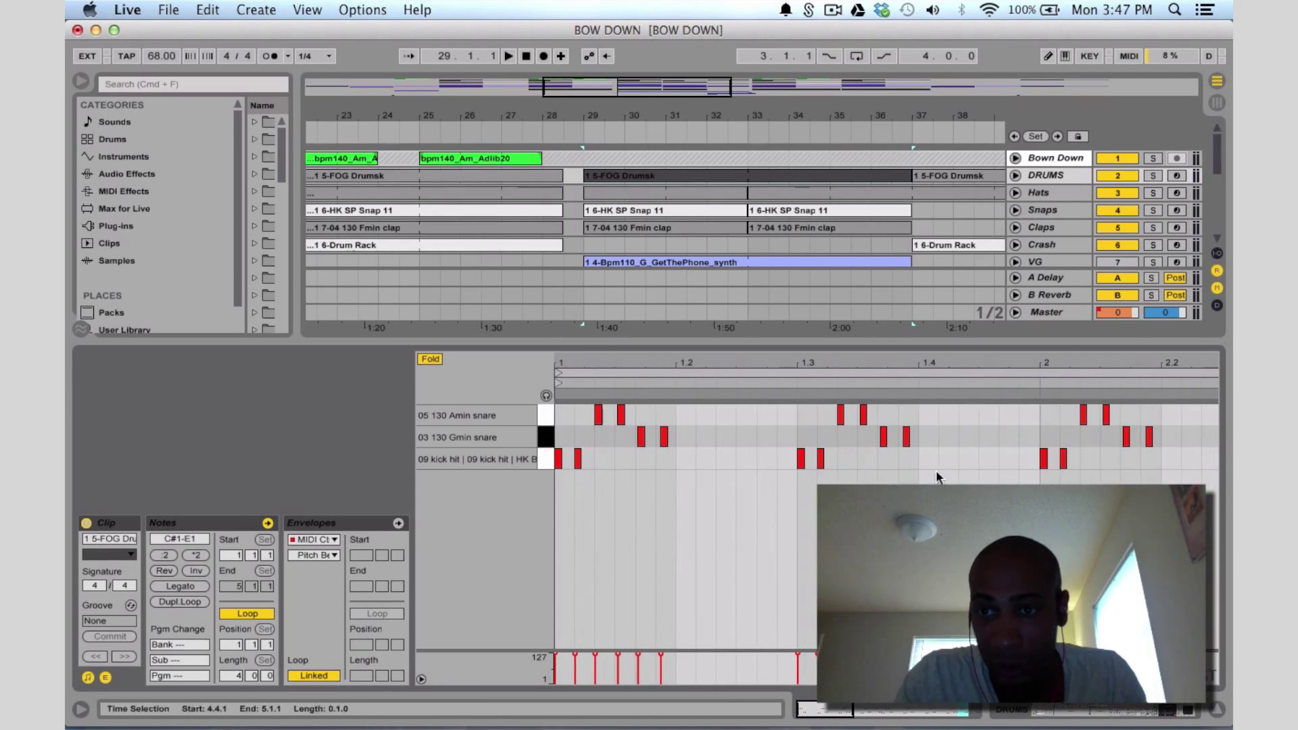
Solo the DRUMS track and audition its kick and snare pattern from bar 29
left_click(1153, 176)
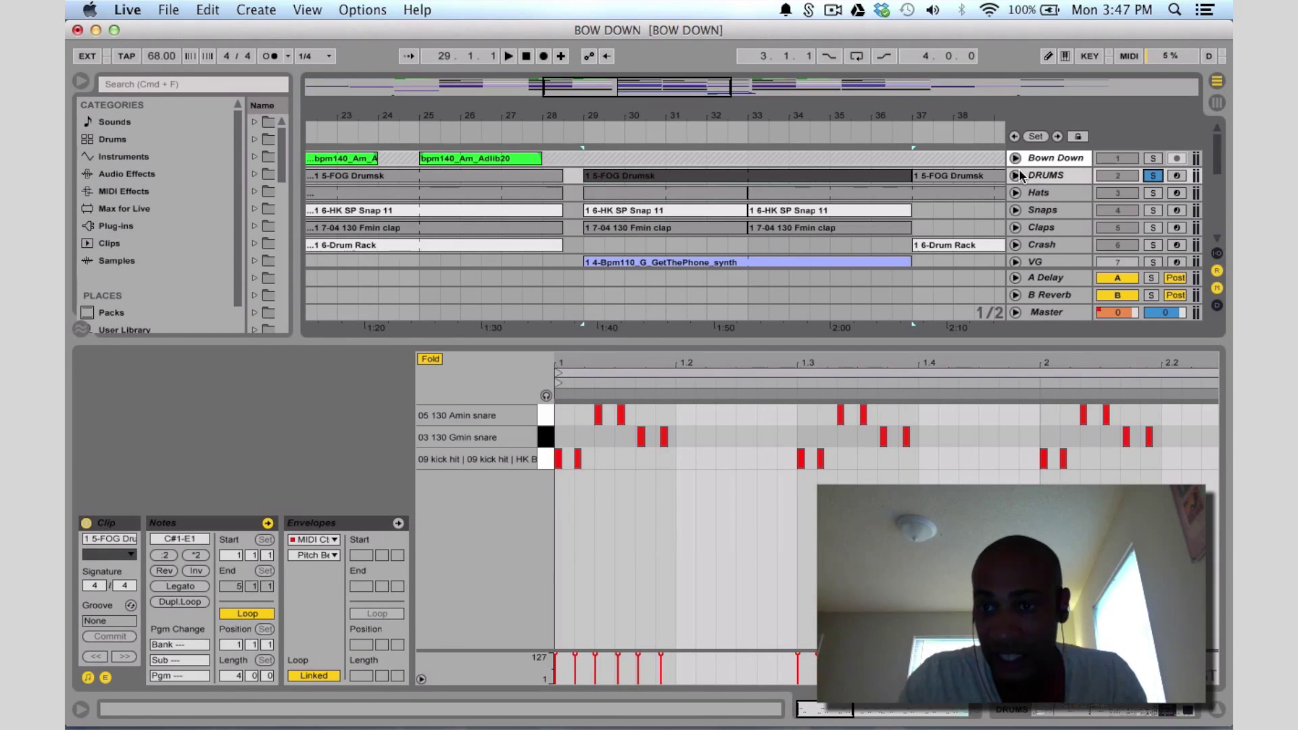
key("space")
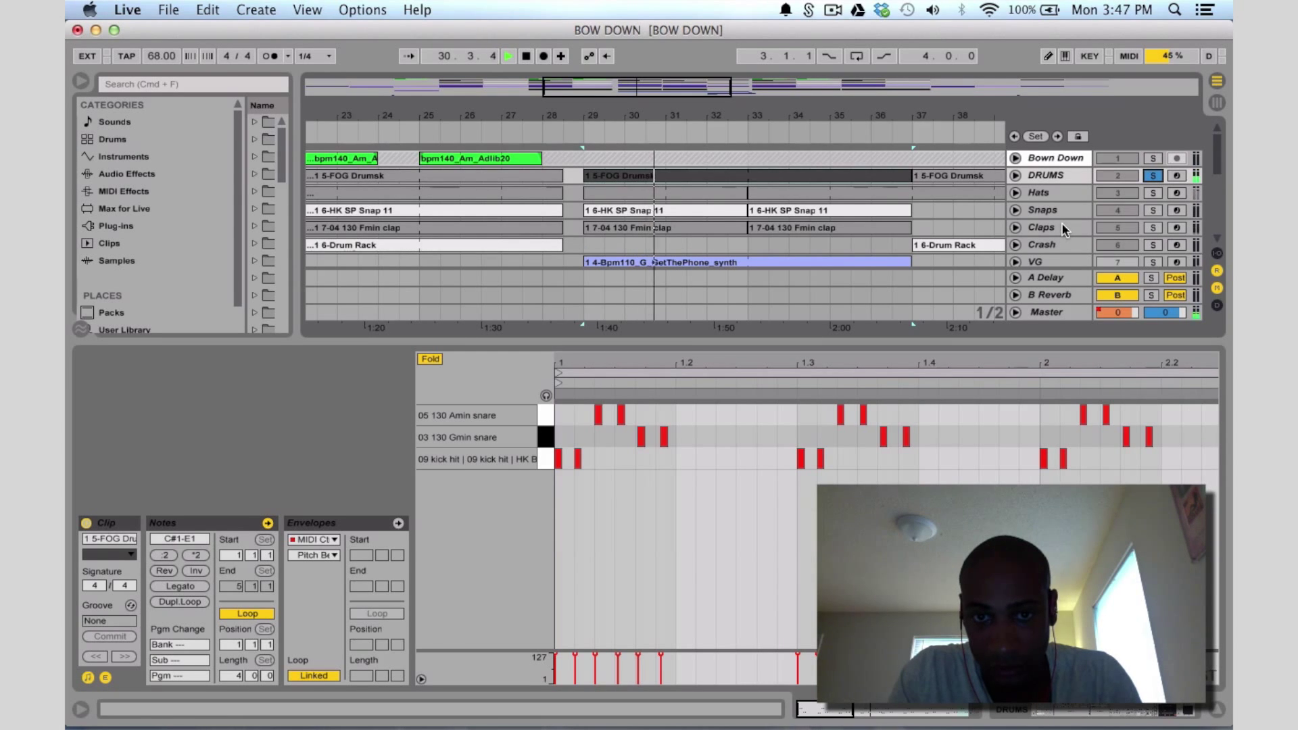
Switch to Session View, enlarge the mixer area, and unfold the DRUMS track's rack chains
key("Tab")
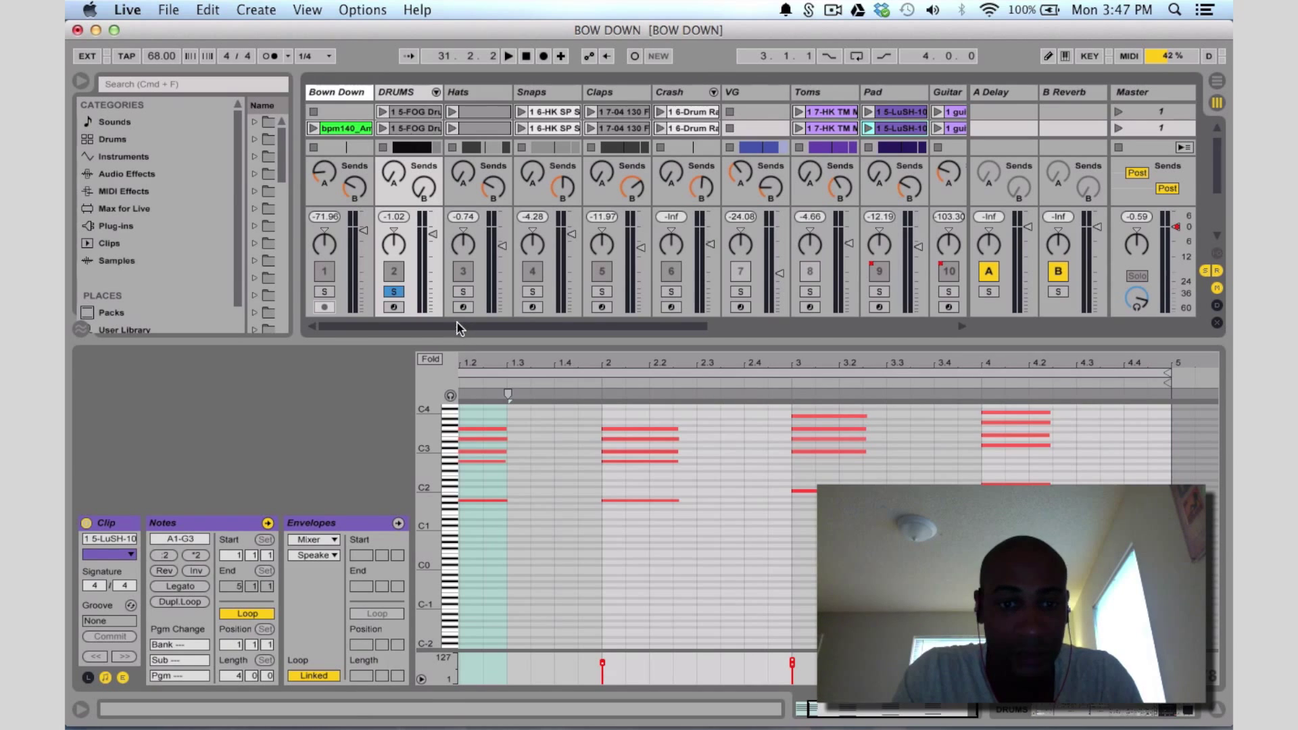
left_click_drag(393, 343, 393, 507)
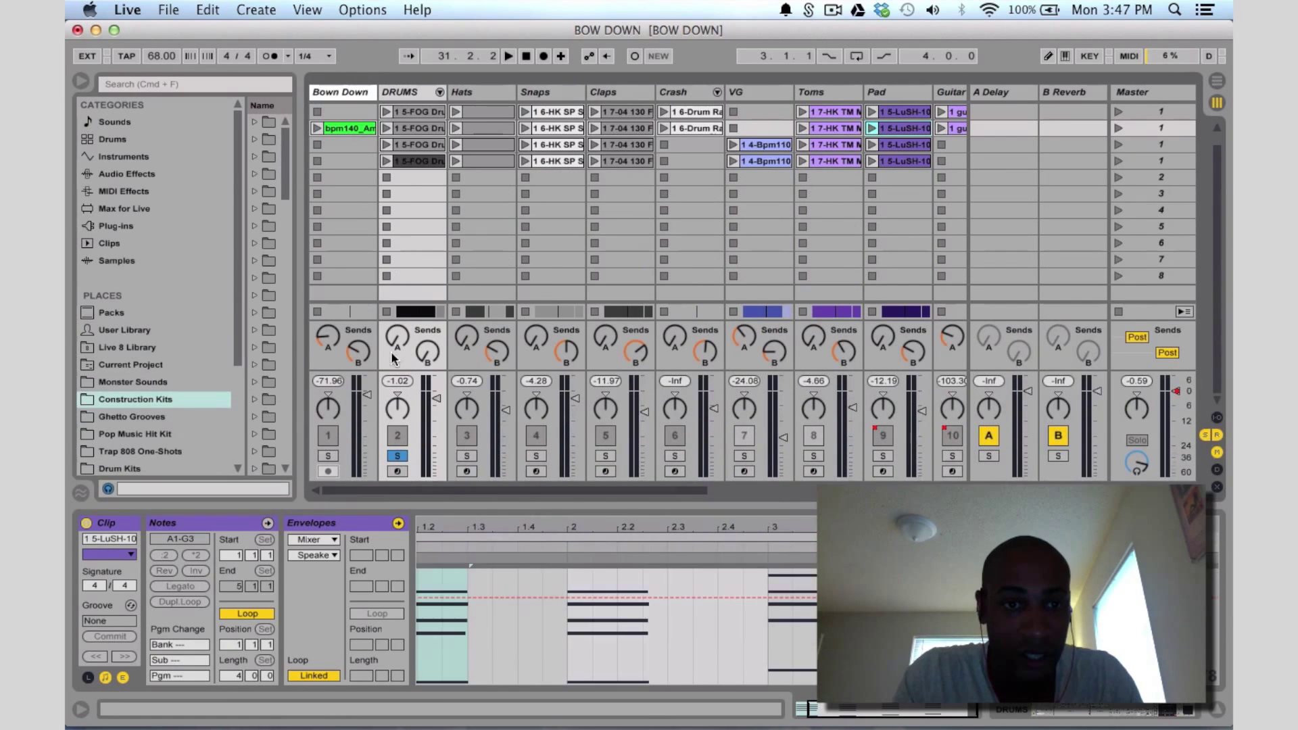
left_click(440, 92)
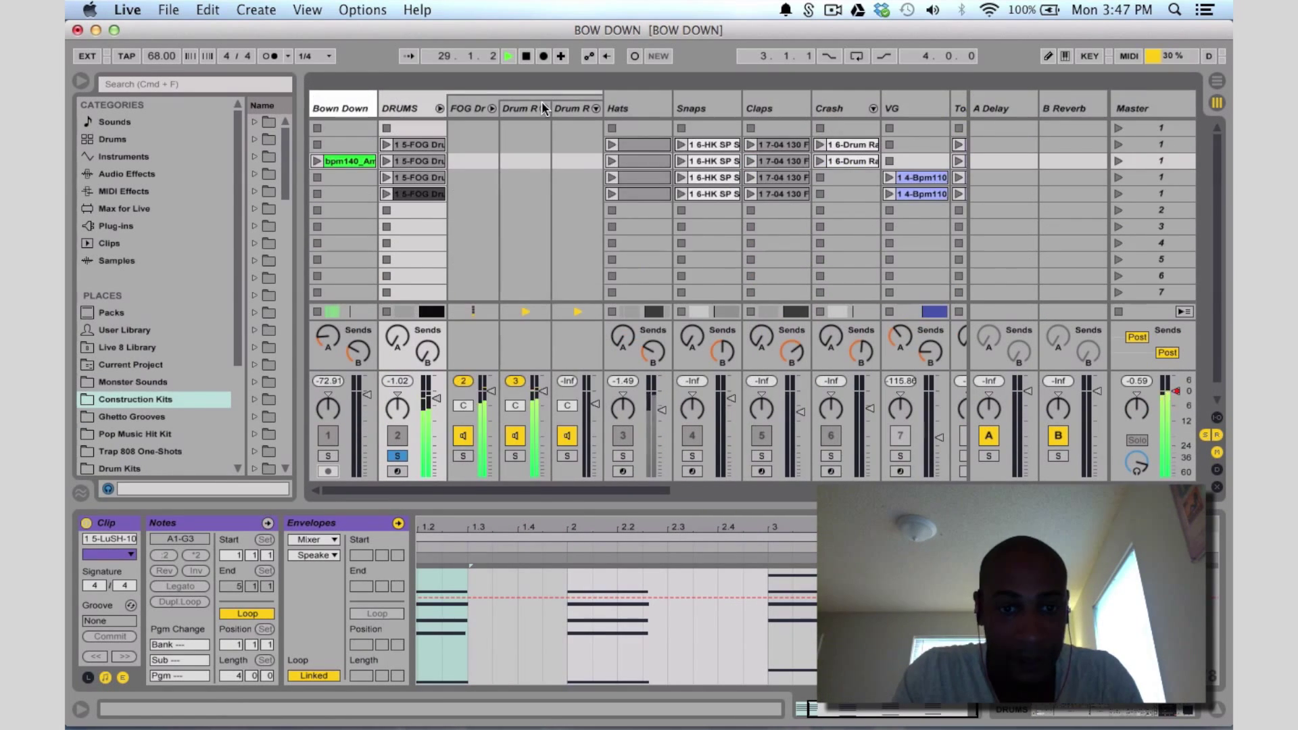
Select the FOG Drumsk chain and inspect its pads and the two nested Drum Rack chains
left_click(481, 165)
left_click(646, 546)
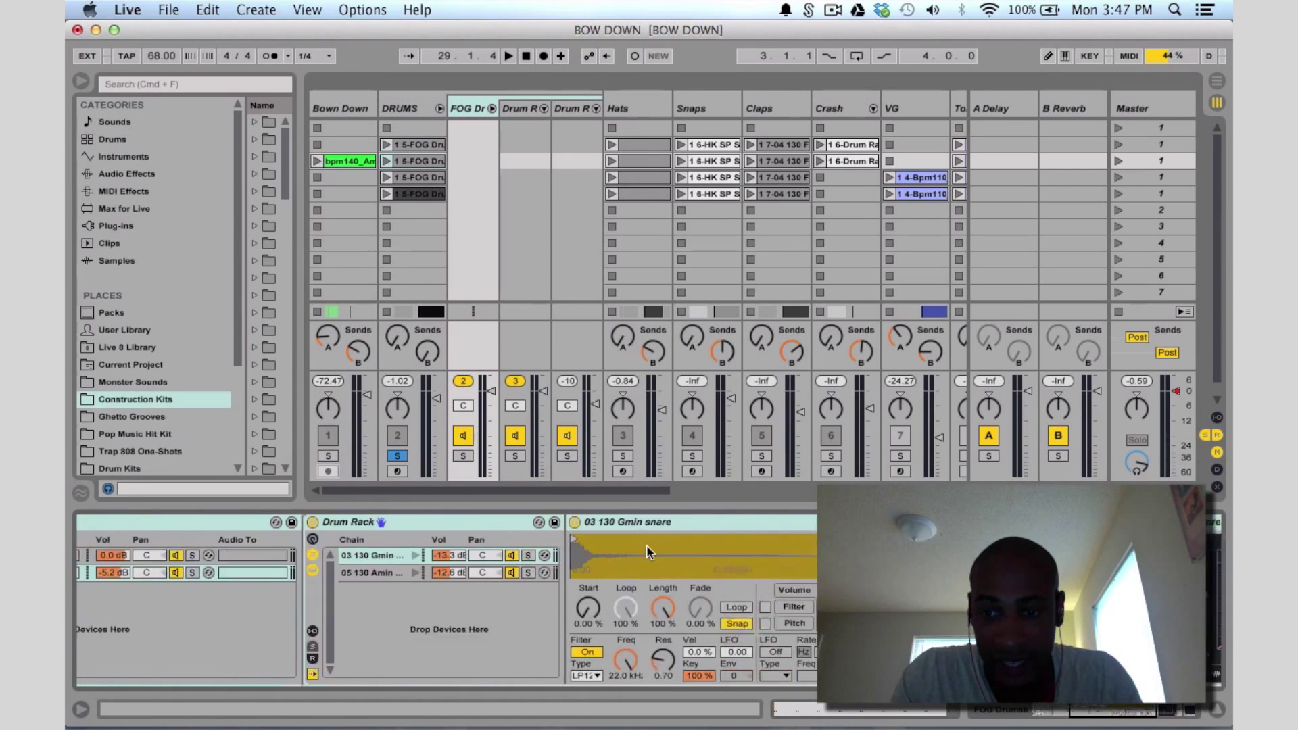
scroll(304, 522, "left", 5)
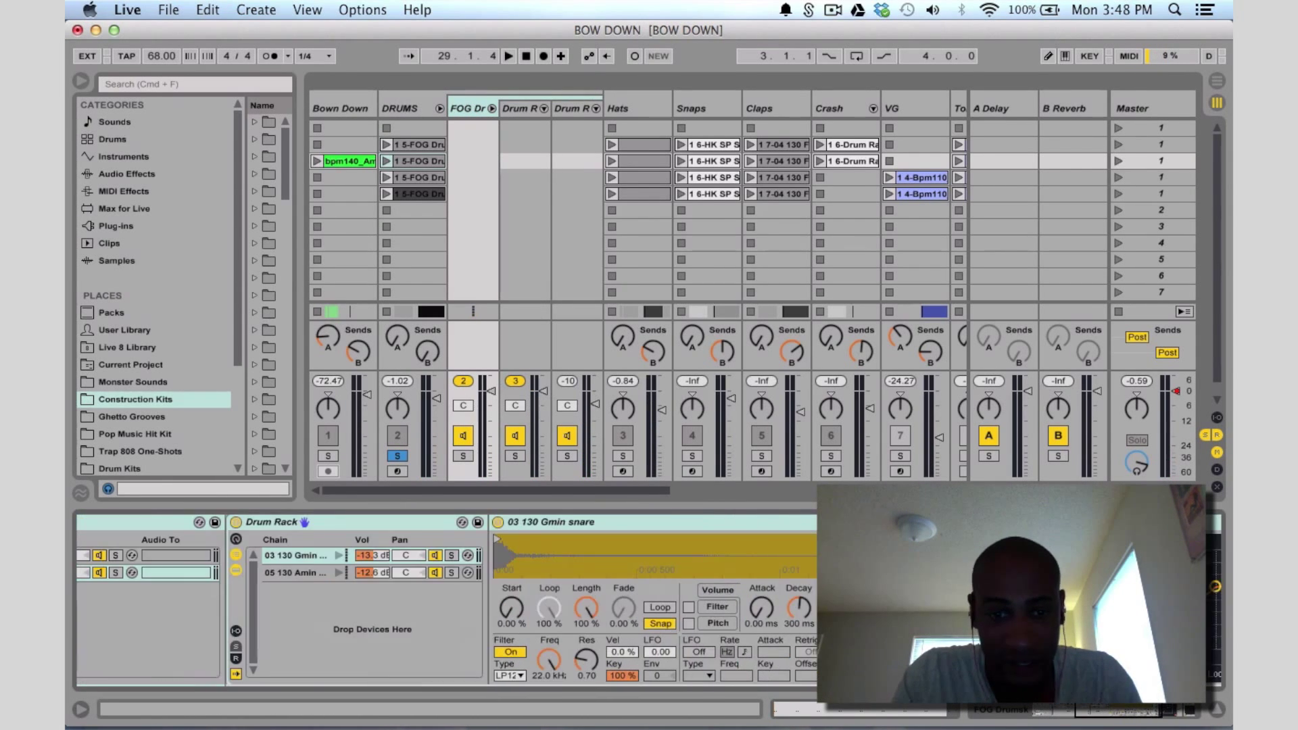
scroll(447, 600, "left", 5)
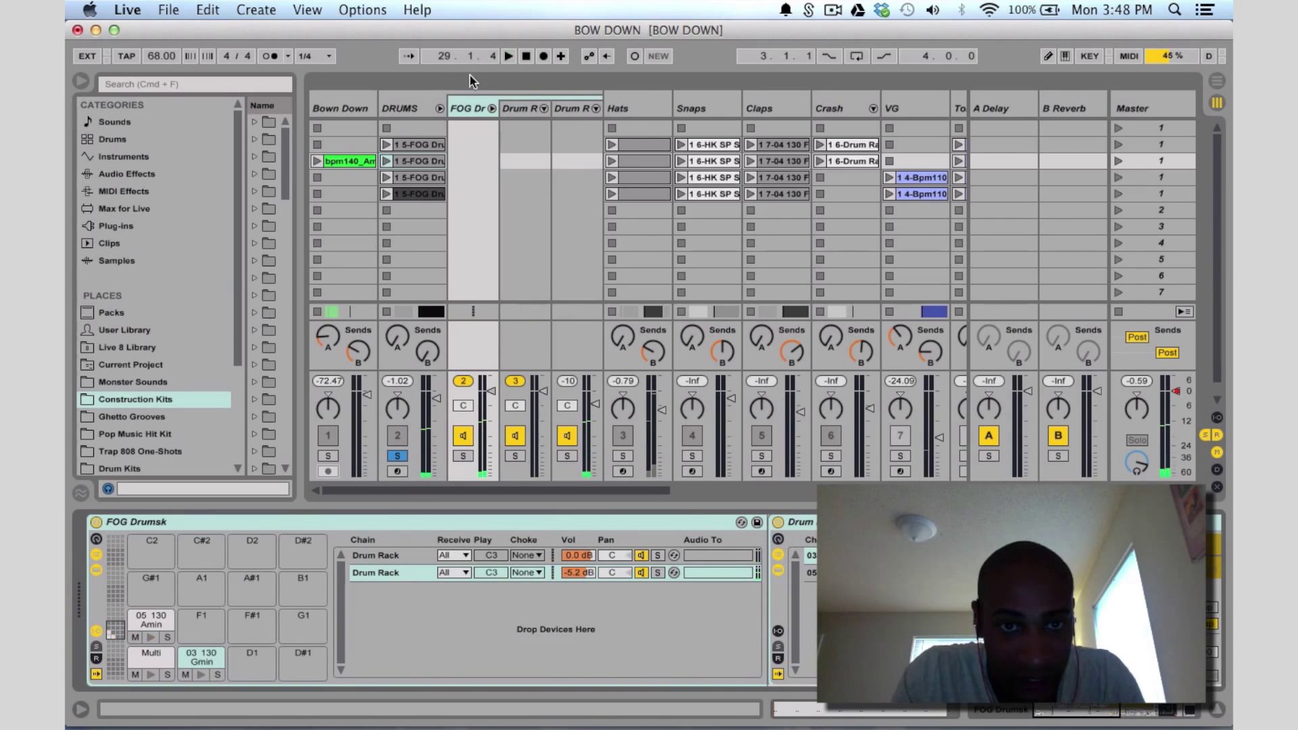
Select the nested kick Drum Rack chain to view its kick samples and EQ Eight, and audition the drums
left_click(493, 108)
left_click(492, 94)
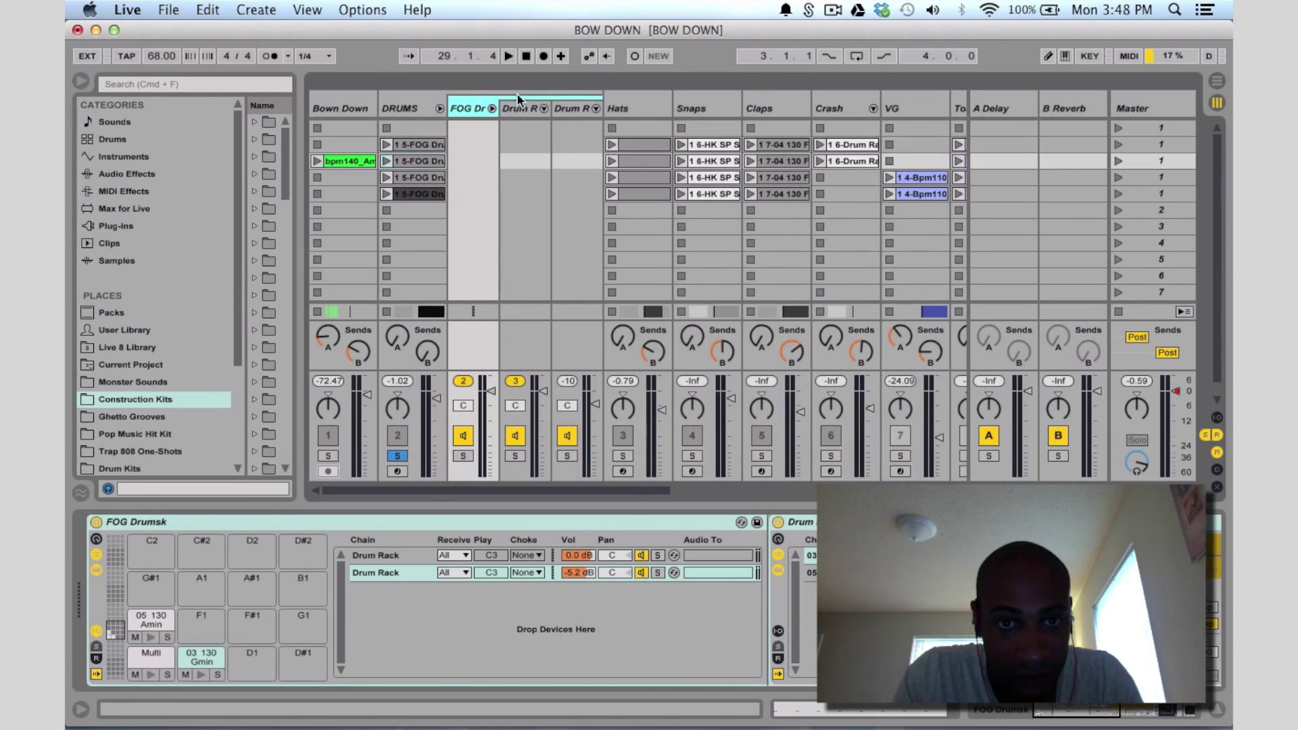
left_click(525, 108)
key("space")
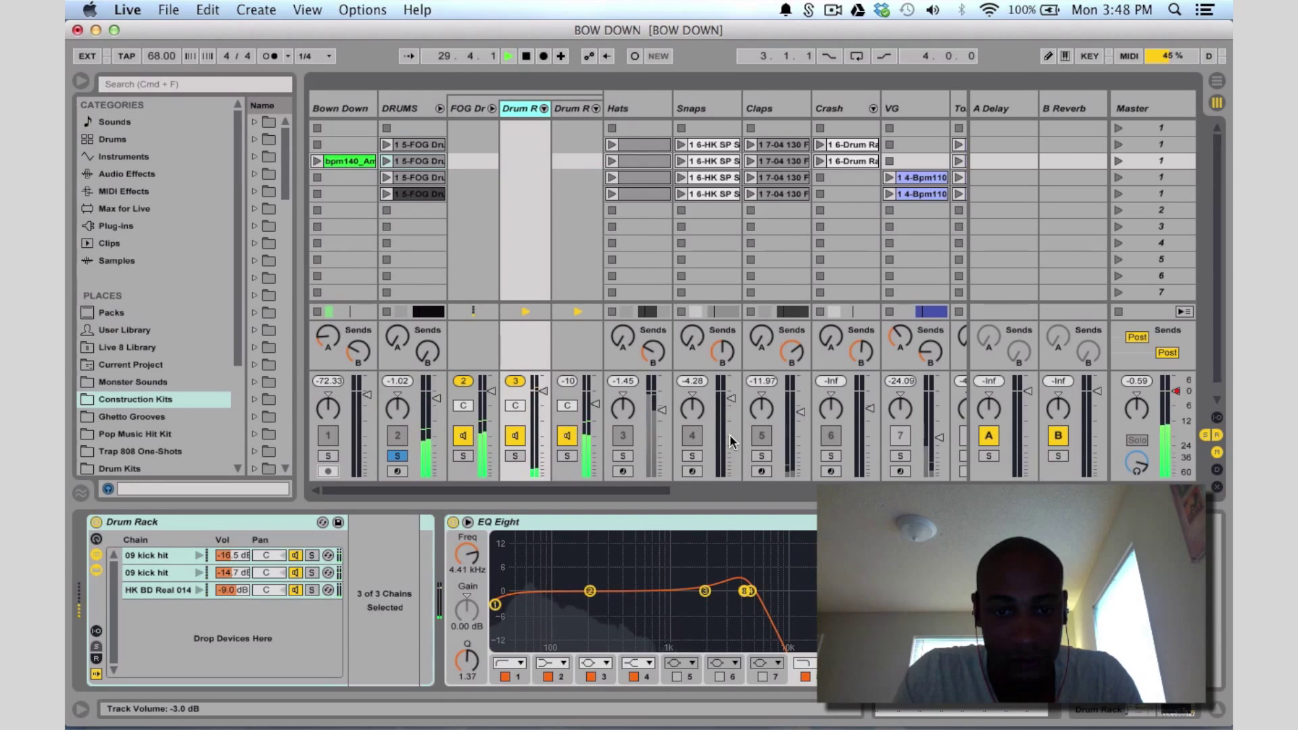
key("space")
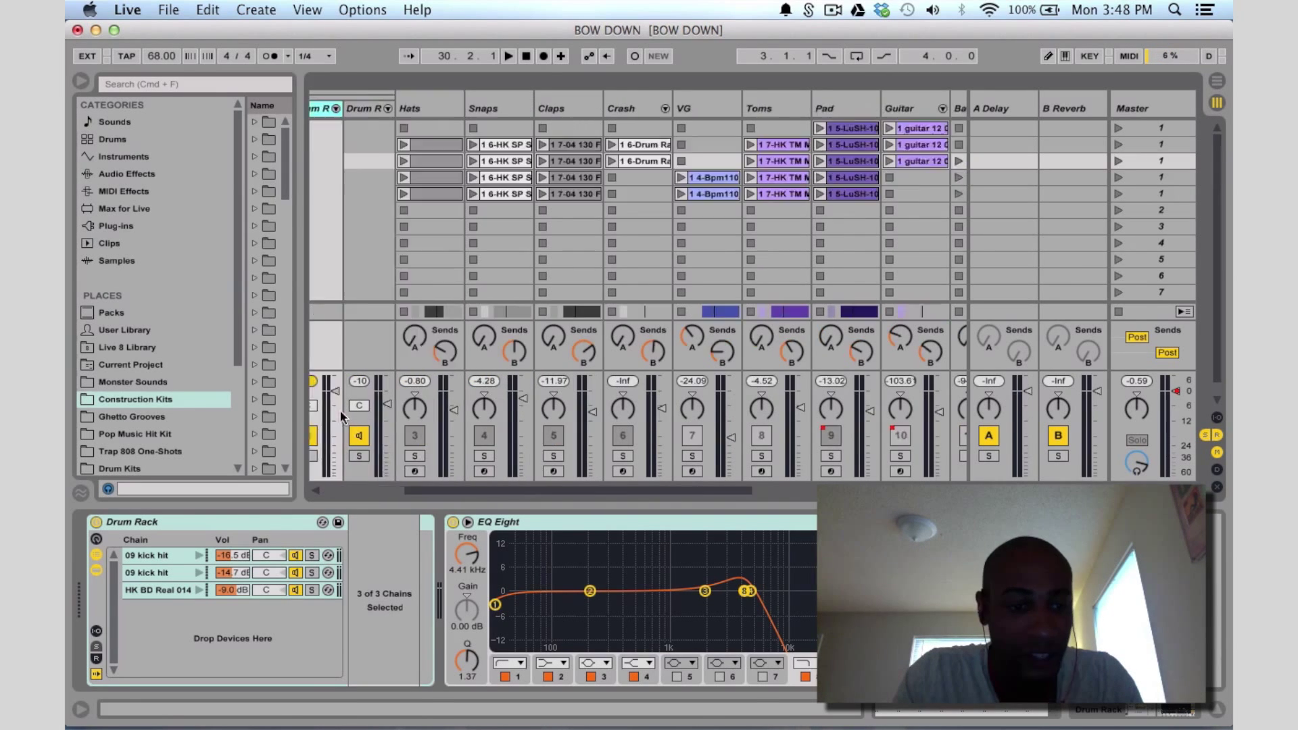
Select the nested snare Drum Rack chain and inspect the 03 130 Gmin snare sample's settings
scroll(452, 407, "right", 3)
left_click(437, 118)
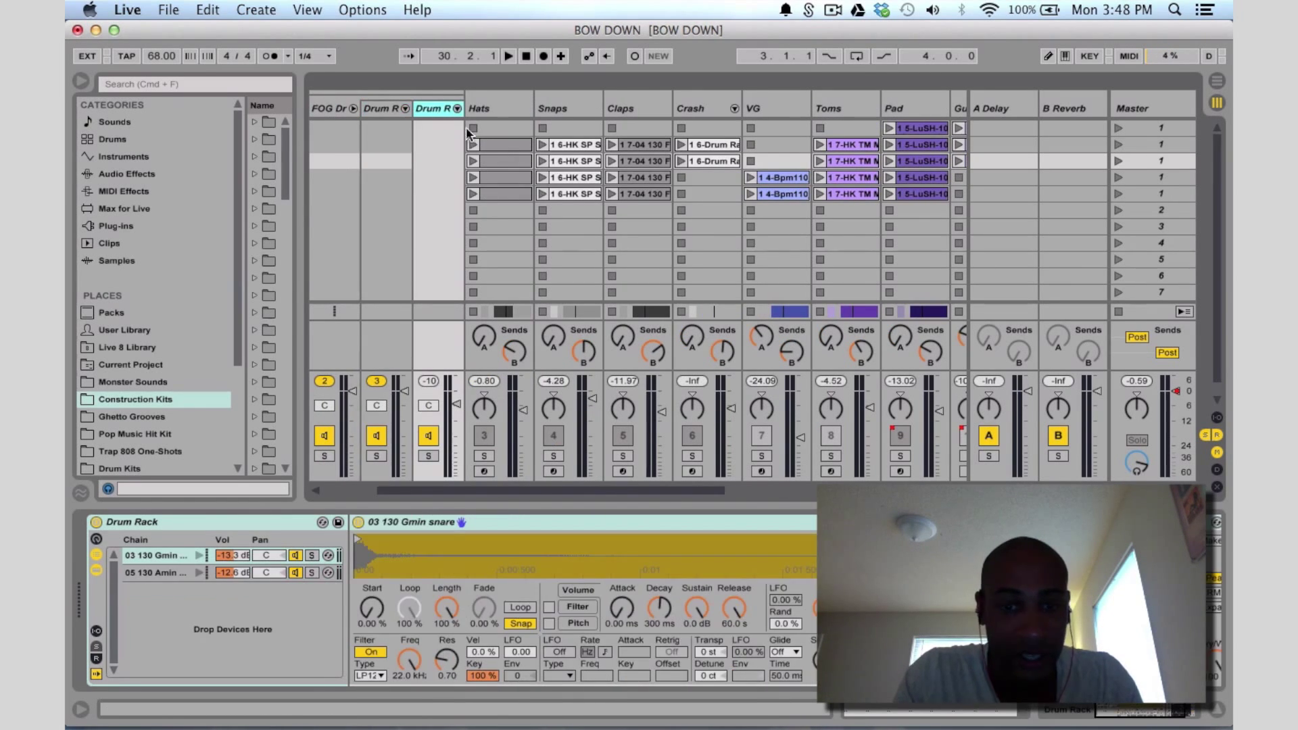
scroll(491, 578, "right", 5)
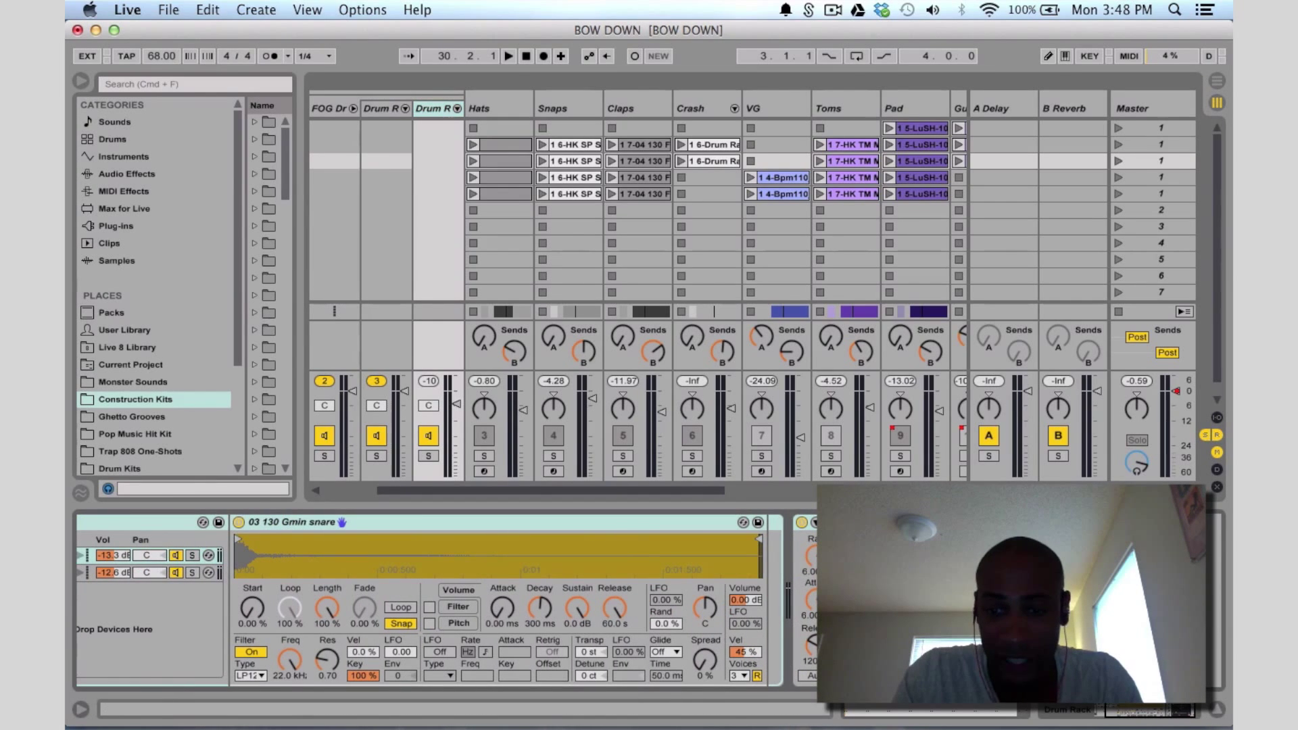
scroll(436, 183, "left", 3)
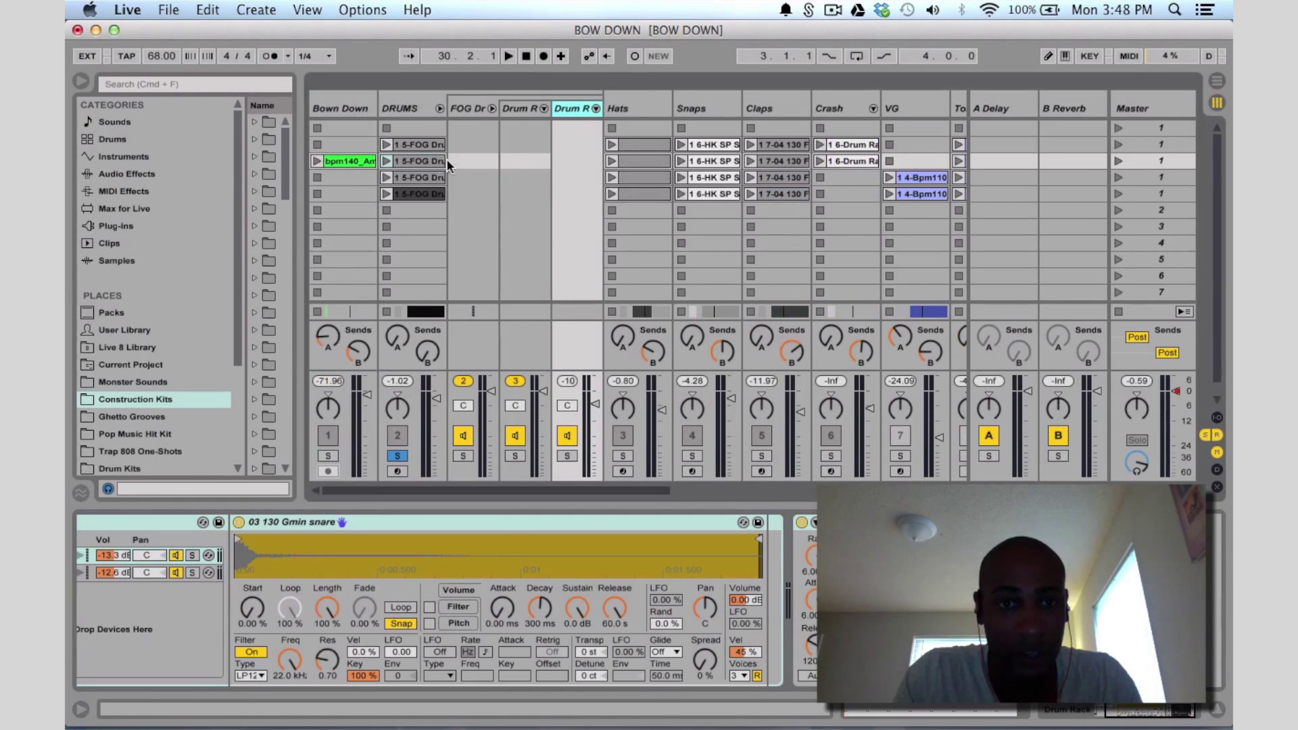
Fold the DRUMS track's chains, return to Arrangement View, and unsolo the DRUMS track
key("space")
left_click(440, 108)
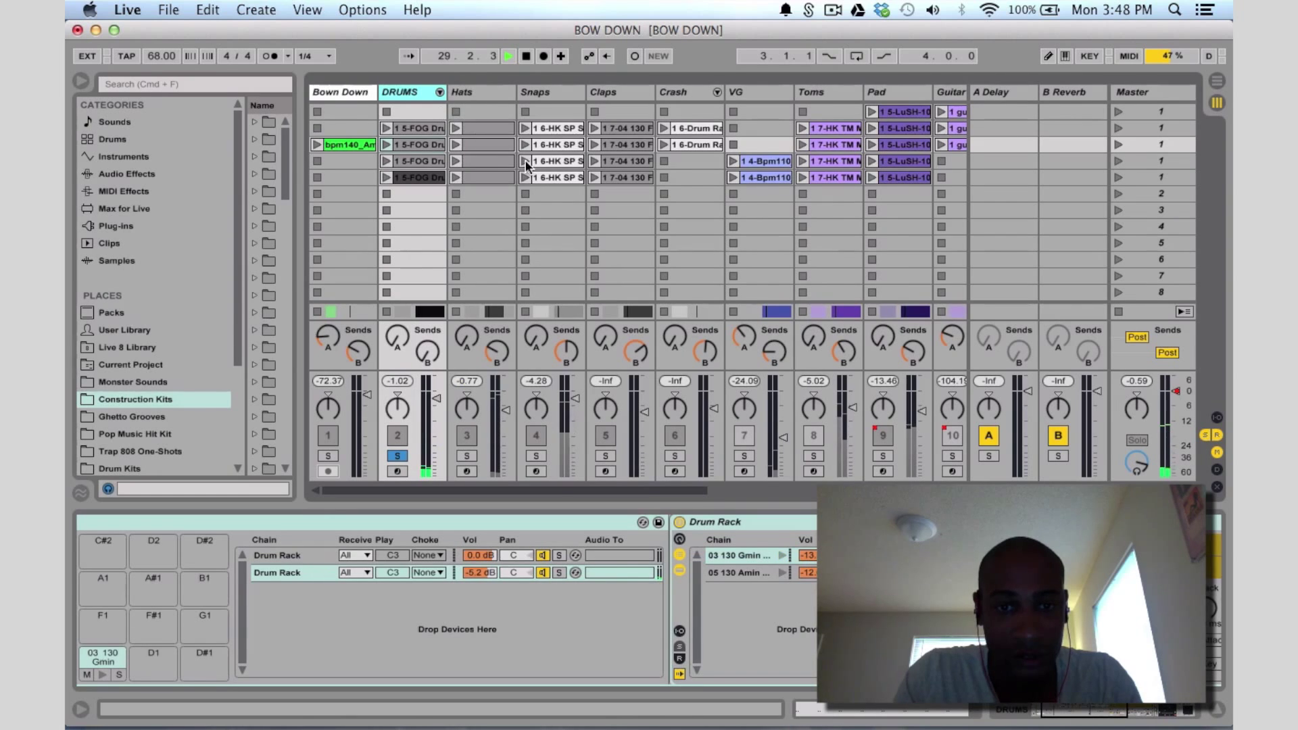
key("Tab")
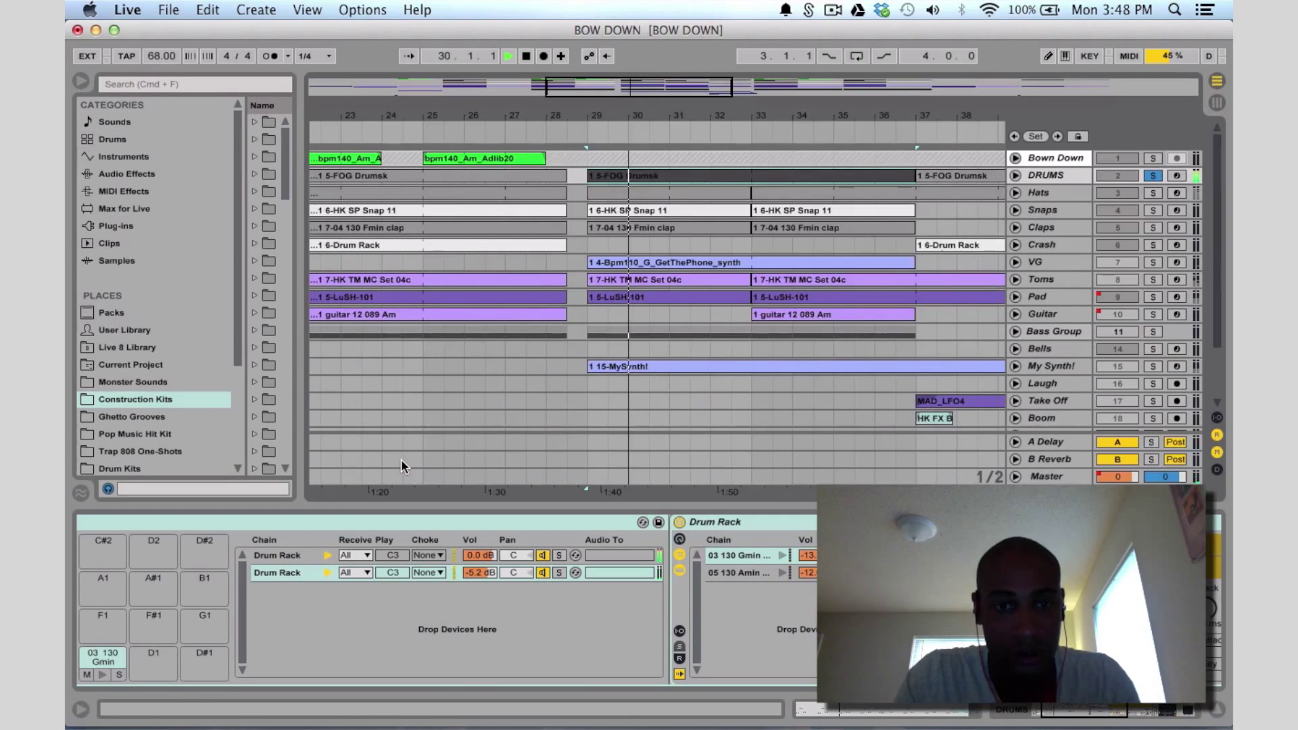
key("space")
left_click(1154, 174)
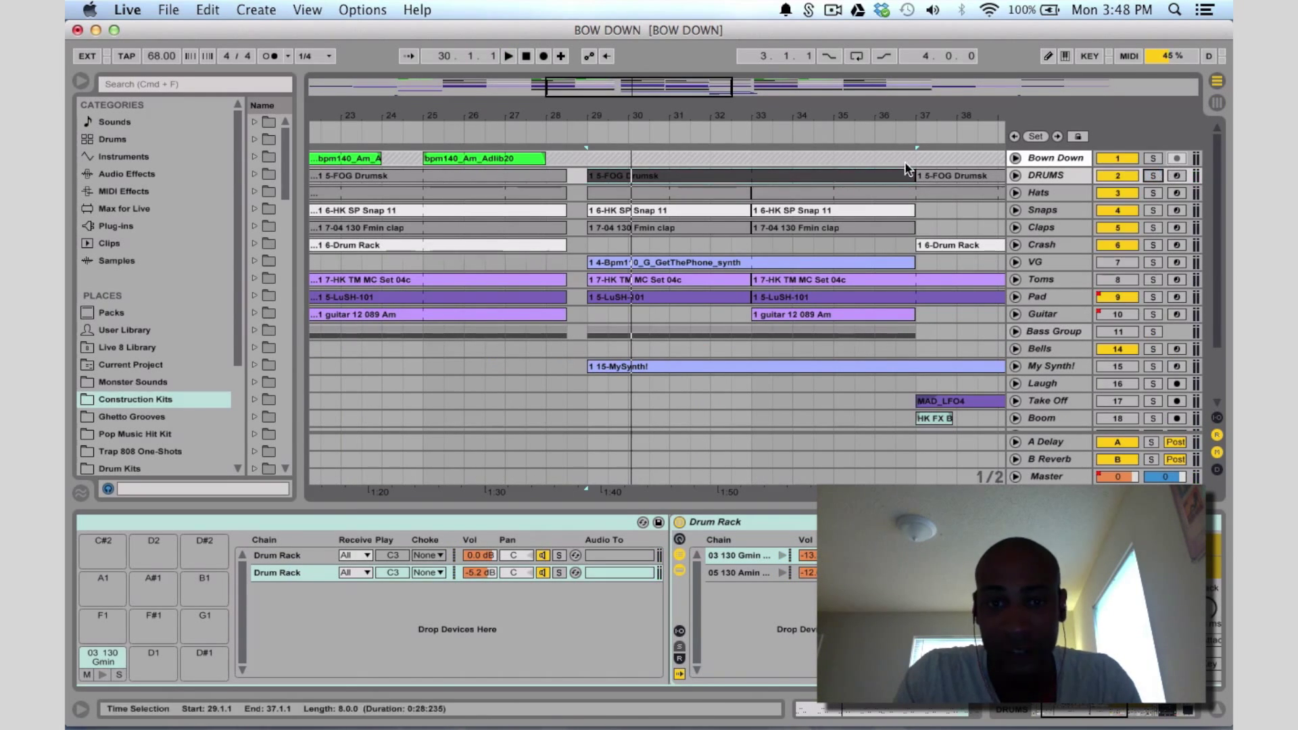
Play the arrangement from bar 29 and activate the Guitar track during playback
left_click(1061, 212)
left_click(1056, 223)
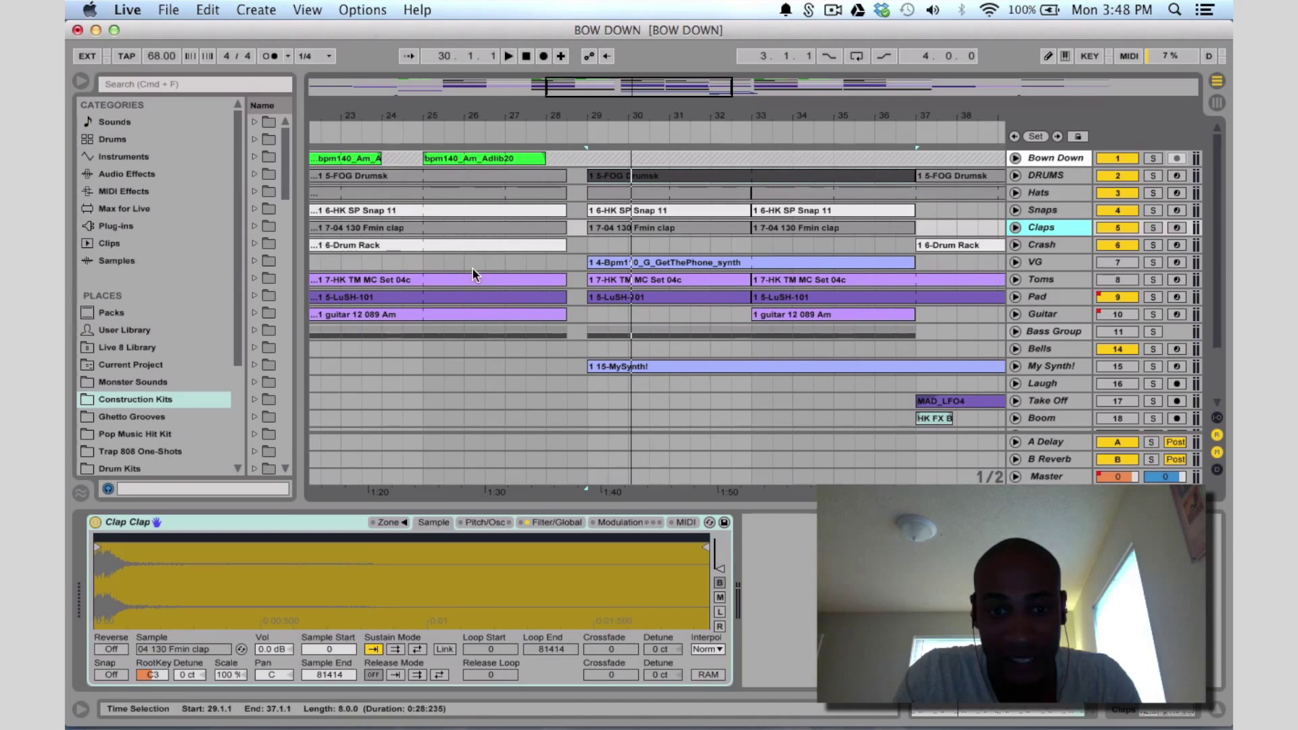
left_click(594, 403)
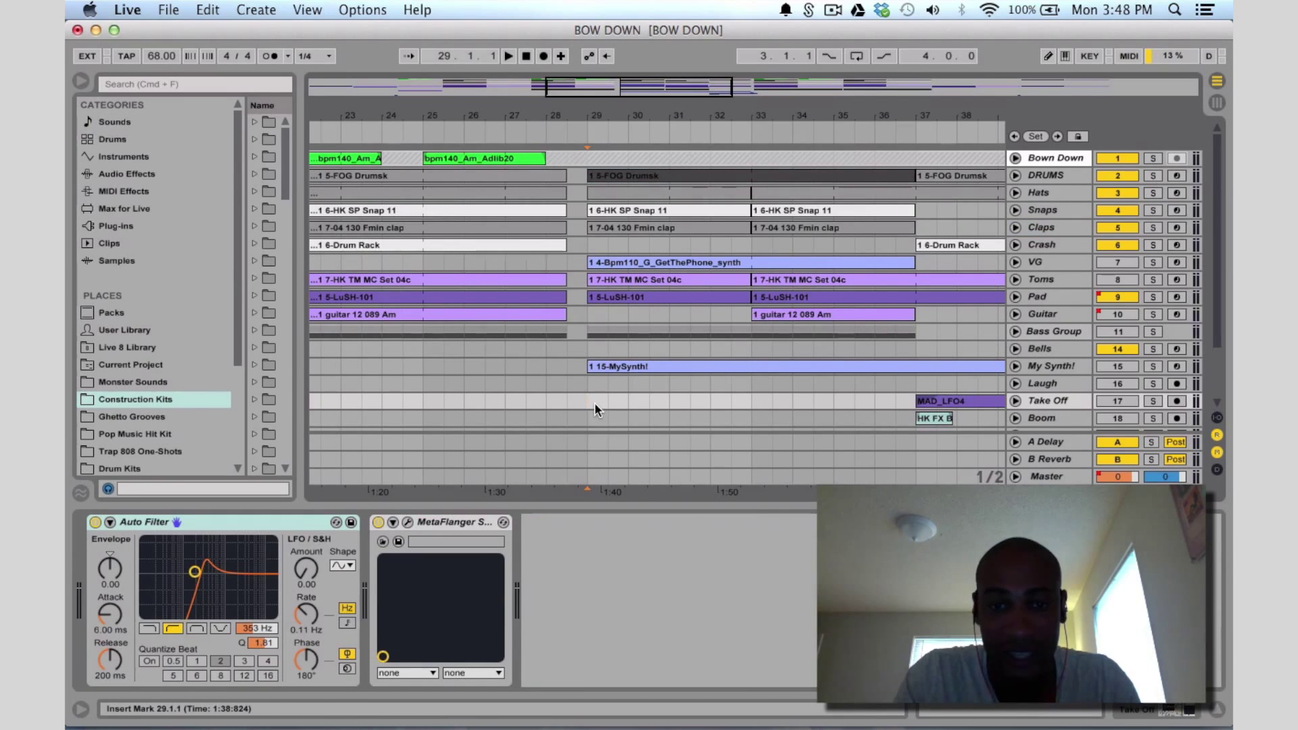
key("space")
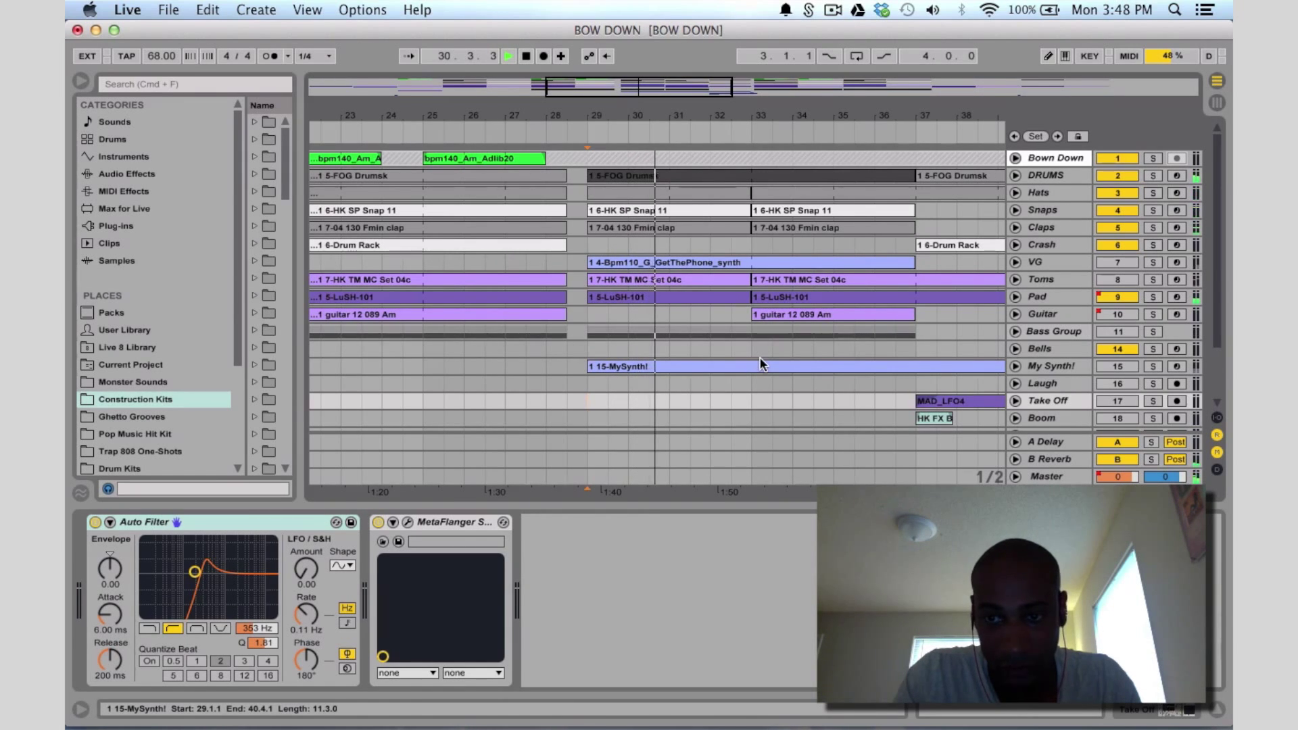
left_click(1118, 315)
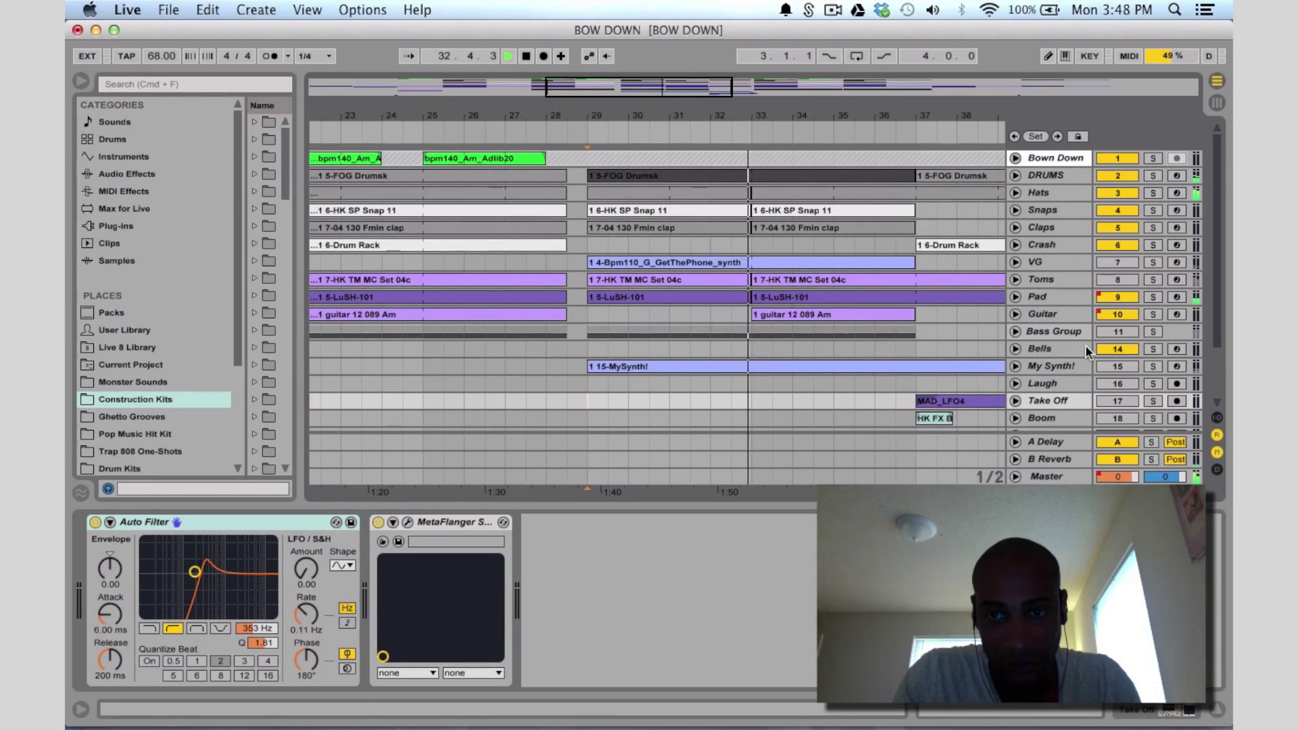
key("space")
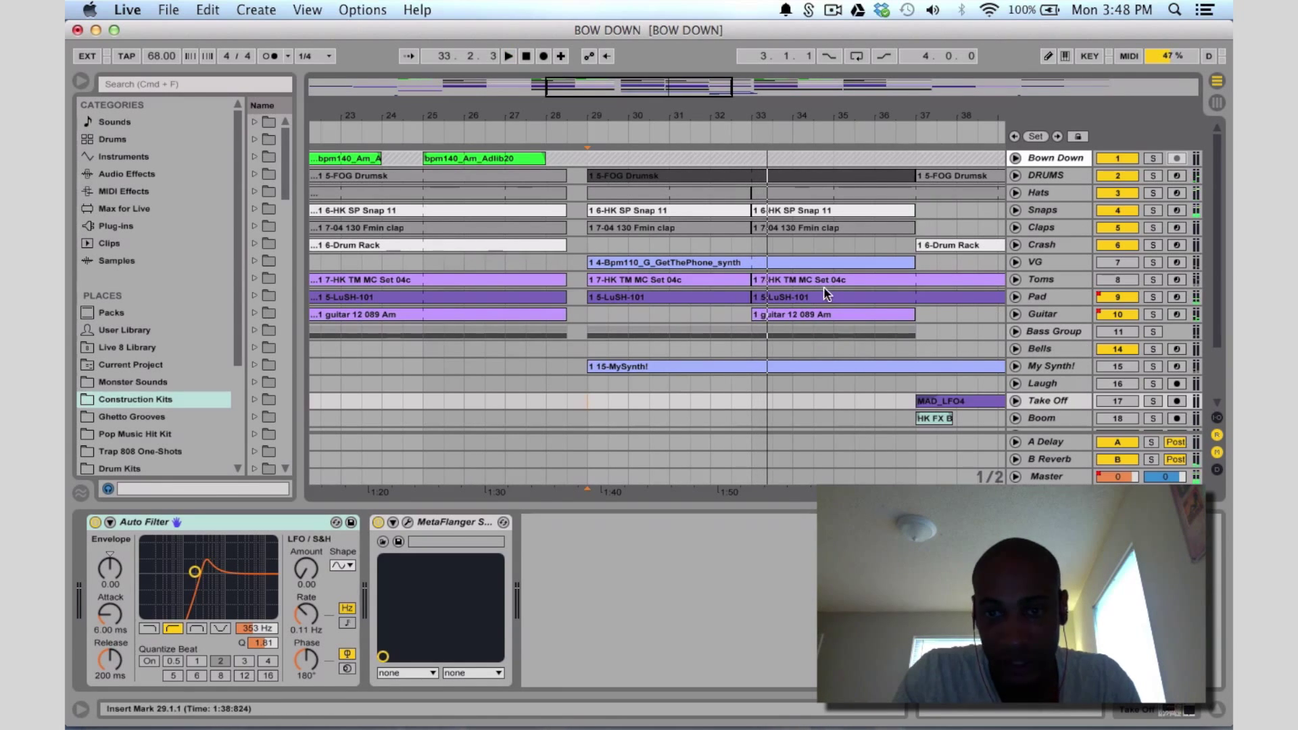
Unfold and activate the My Synth! track, solo it, and audition it from bar 29
scroll(942, 301, "down", 3)
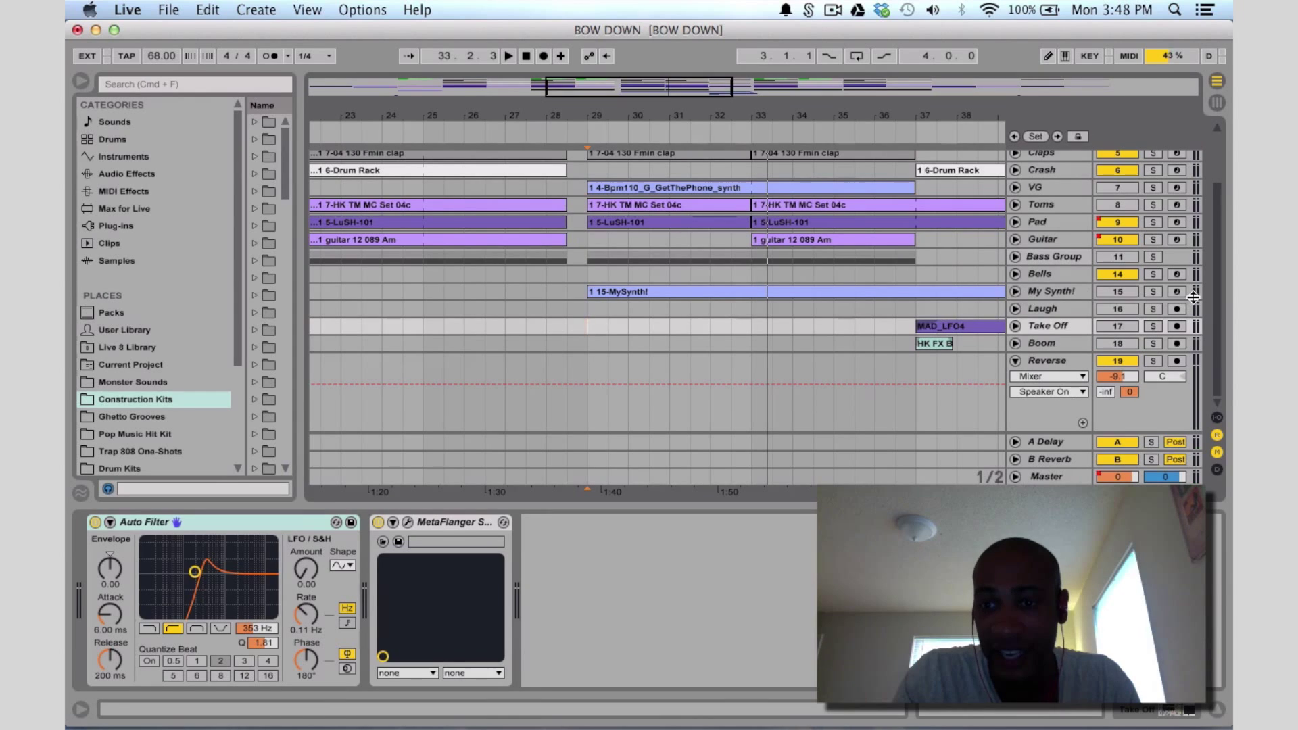
left_click(1016, 291)
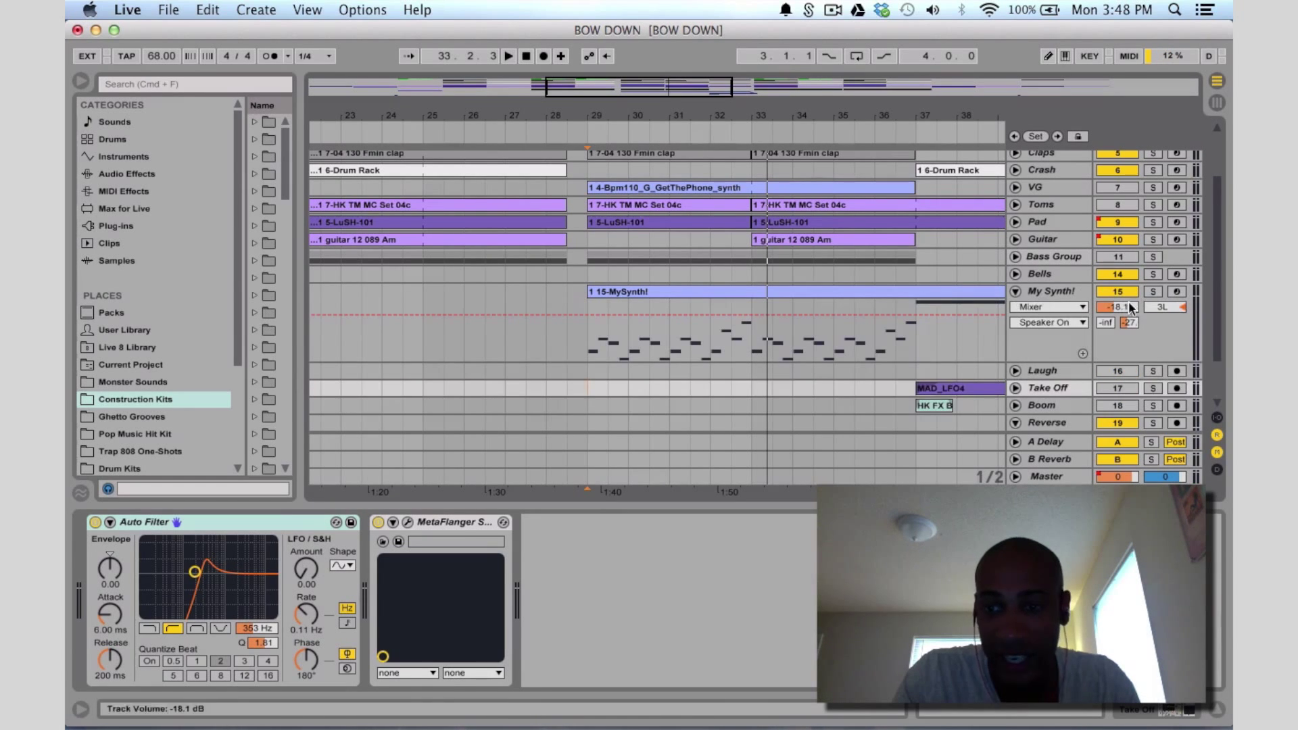
left_click(1152, 292)
left_click(587, 375)
key("space")
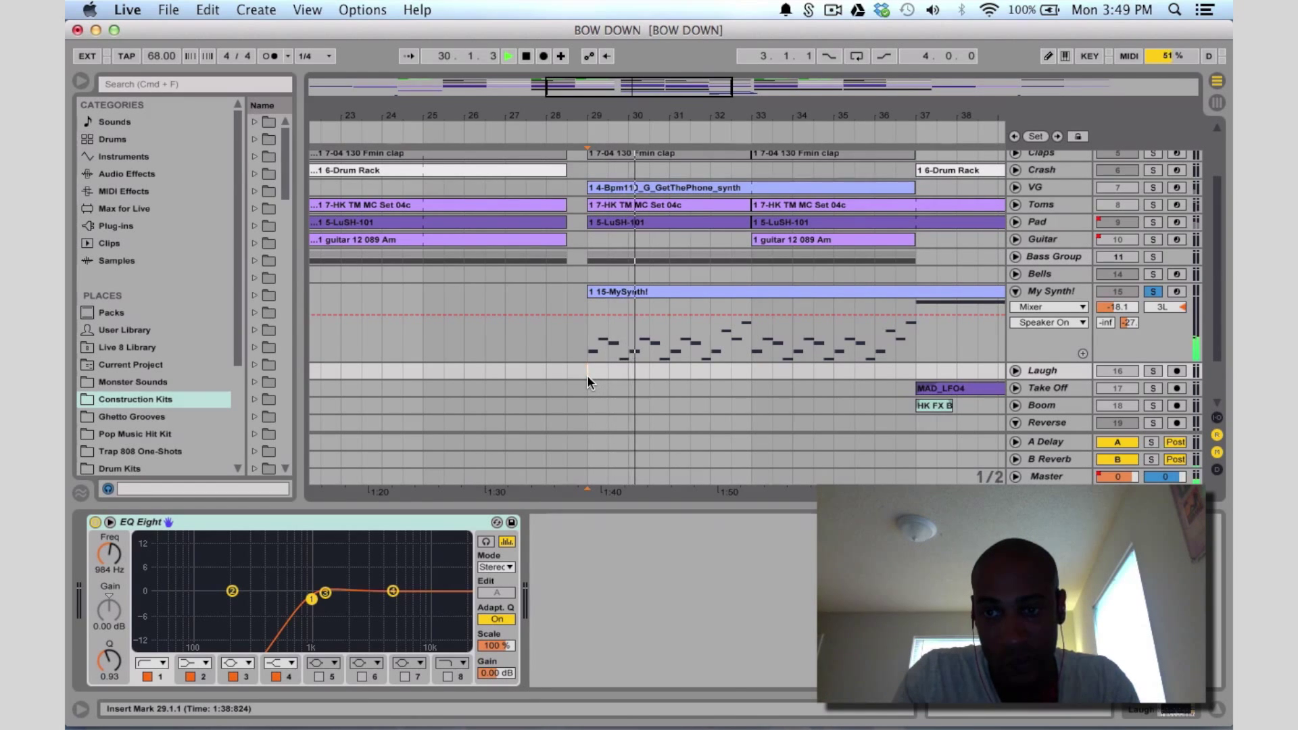
Audition the soloed My Synth! track from bar 36 and view its LuSH-101, Auto Filter and SSLComp devices
scroll(586, 375, "up", 3)
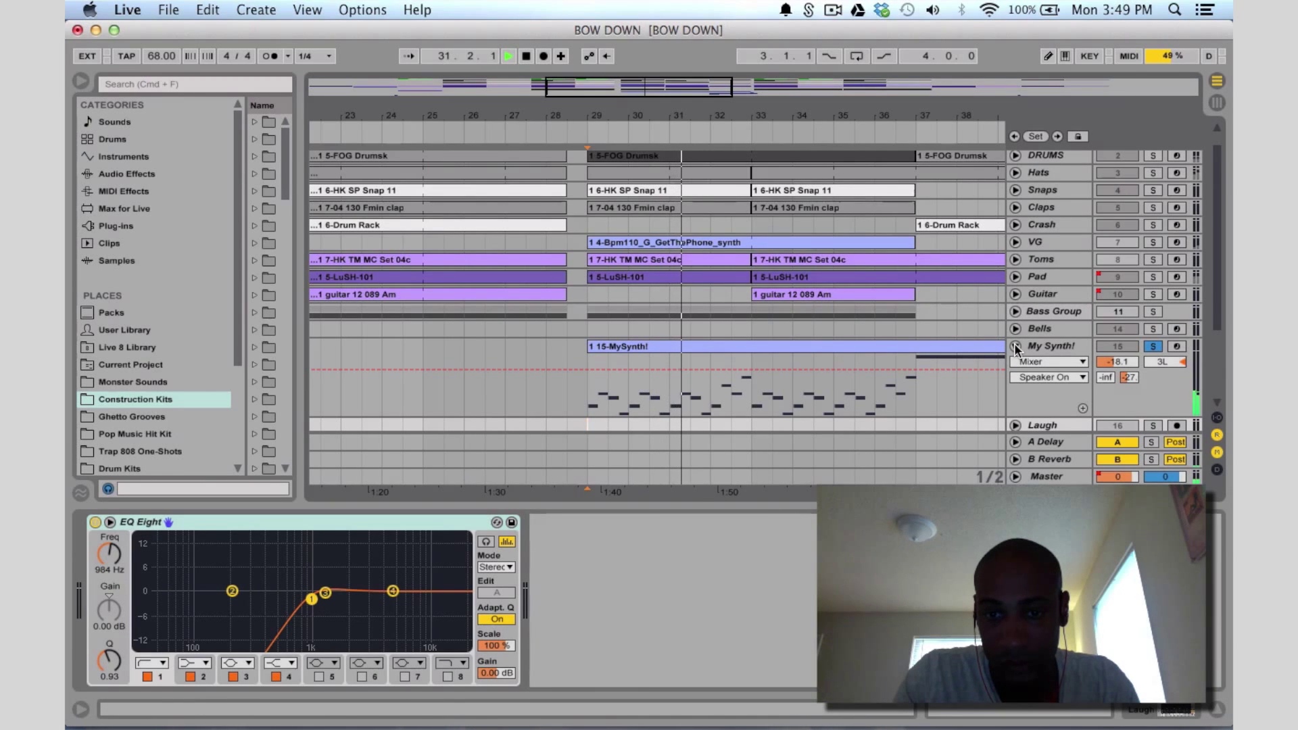
left_click(878, 406)
key("space")
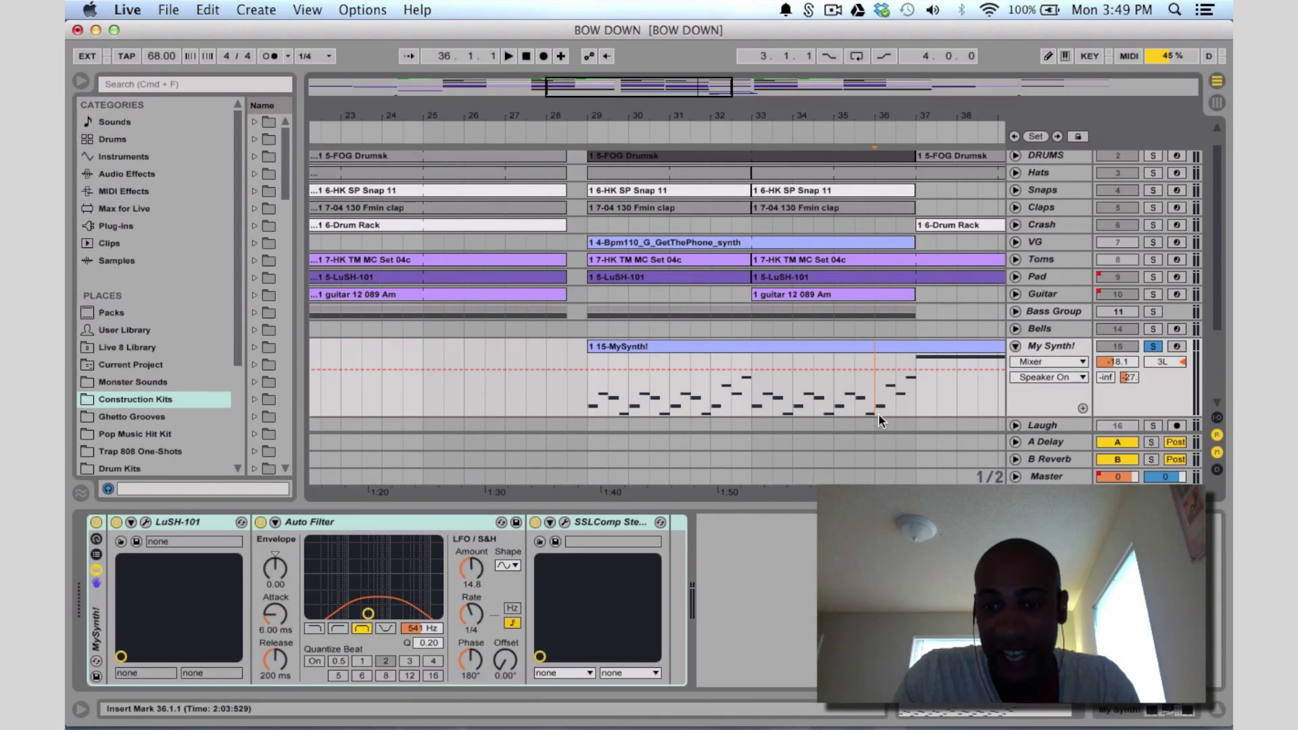
scroll(777, 448, "right", 8)
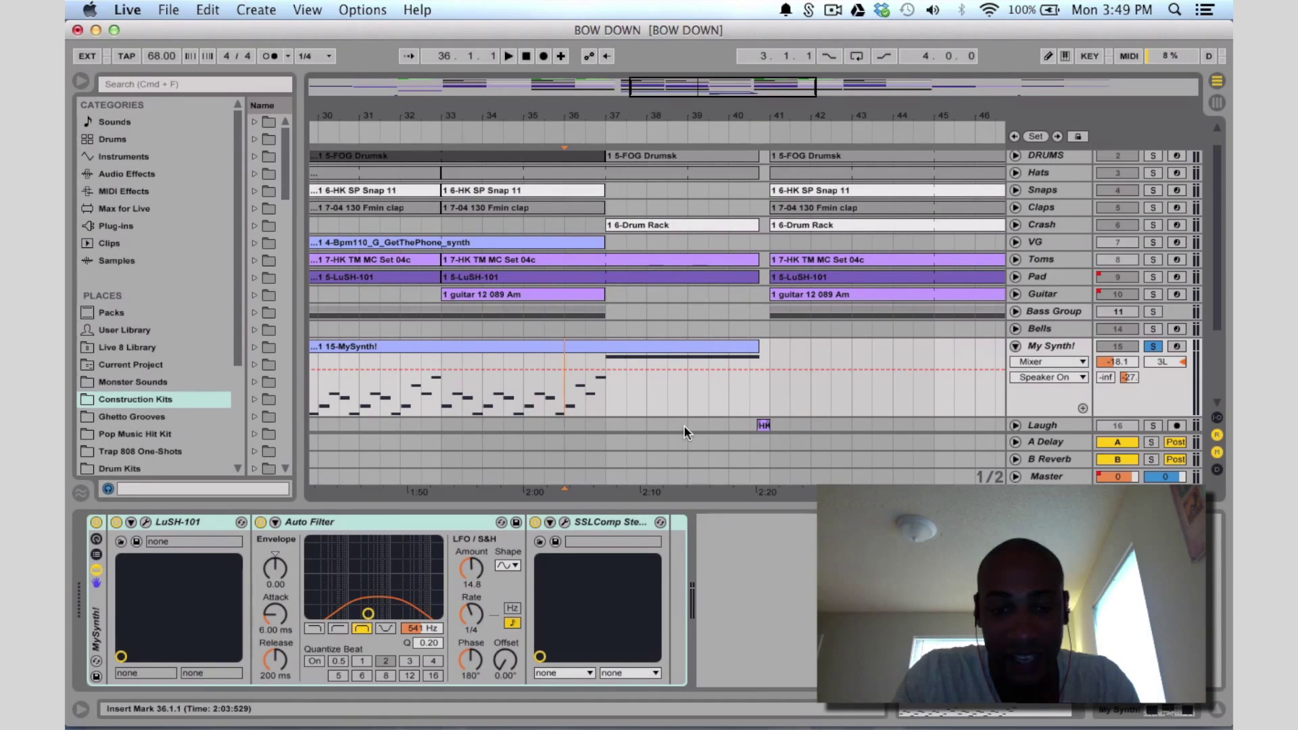
key("space")
left_click(1073, 345)
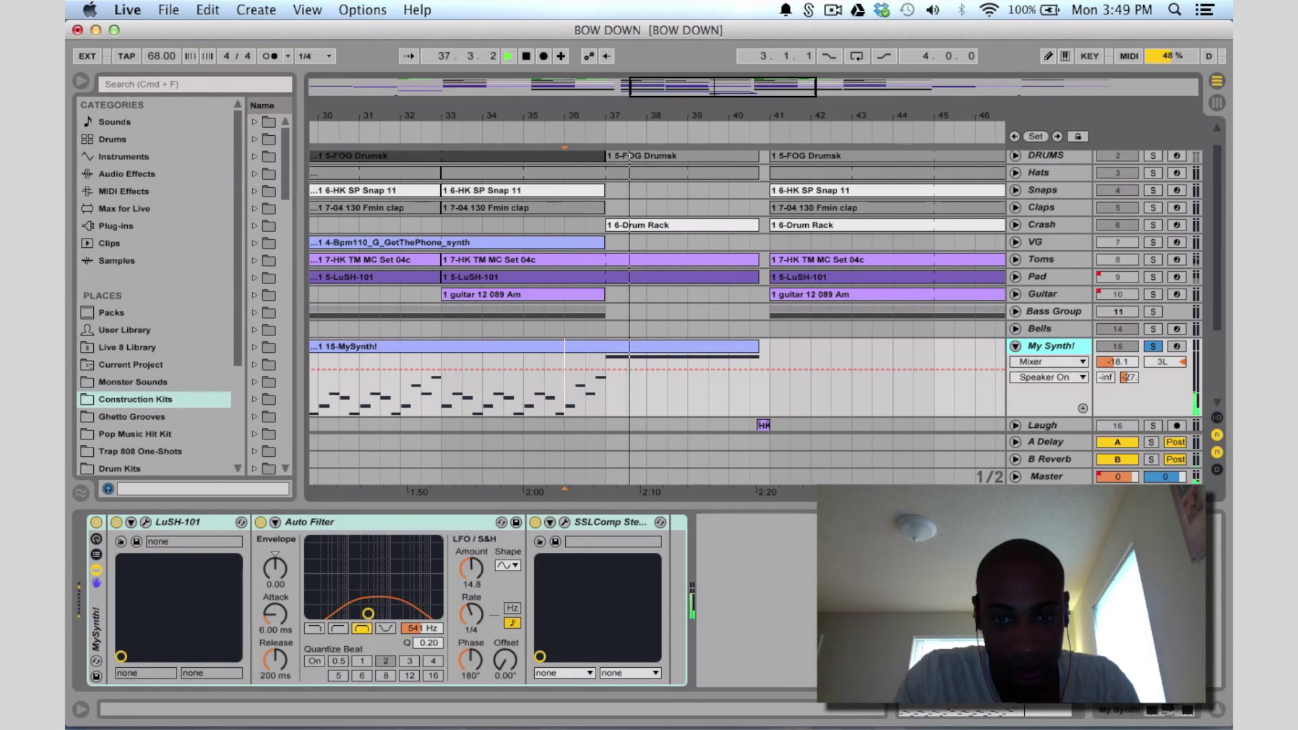
Open the MySynth! clip to view its notes and envelopes, and unsolo the track
left_click(663, 341)
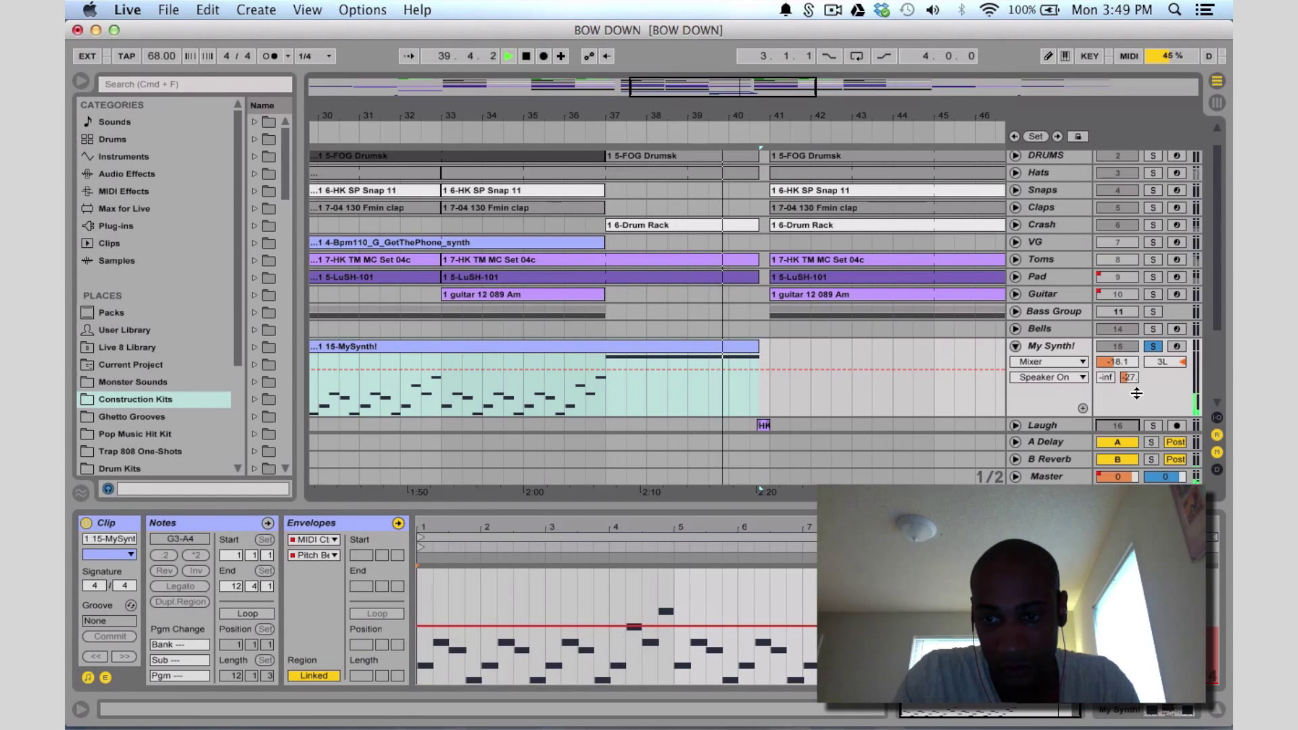
left_click(1146, 345)
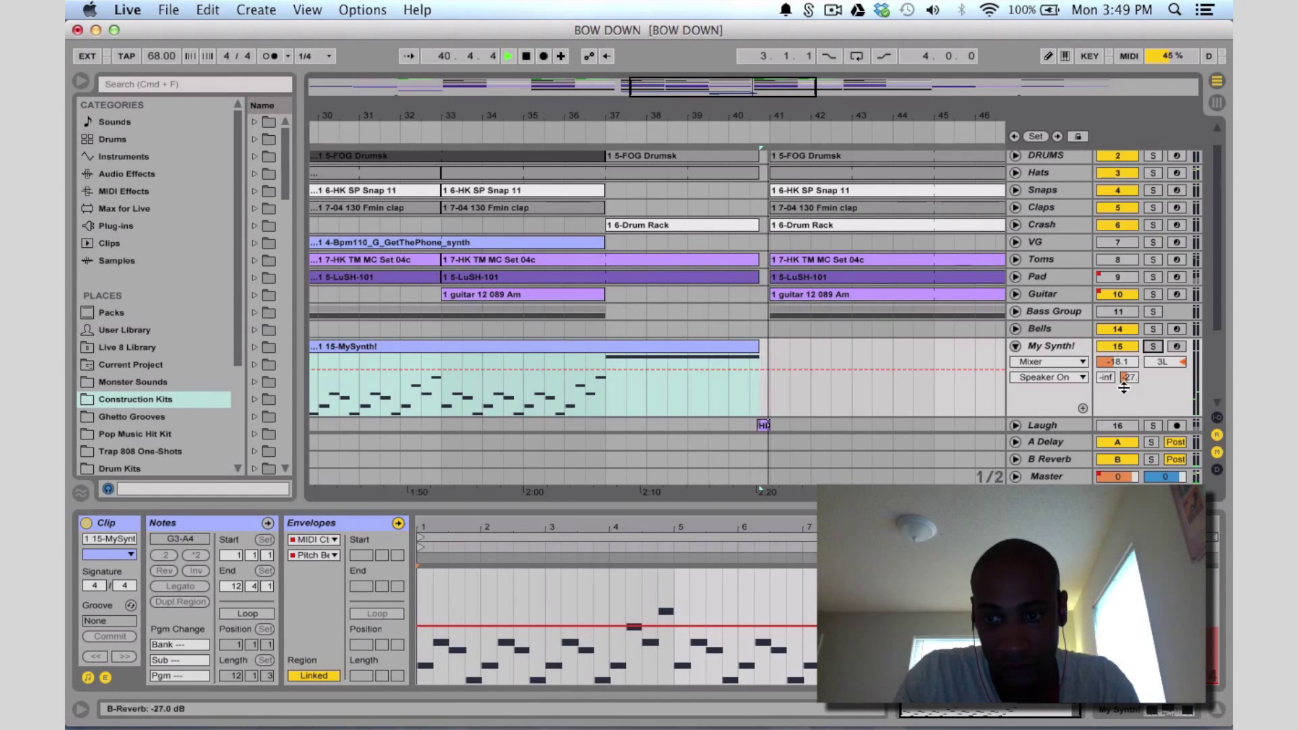
key("space")
Activate the Laugh track, play its effect from bar 40, and fold the My Synth! track
left_click(1117, 426)
left_click(732, 432)
key("space")
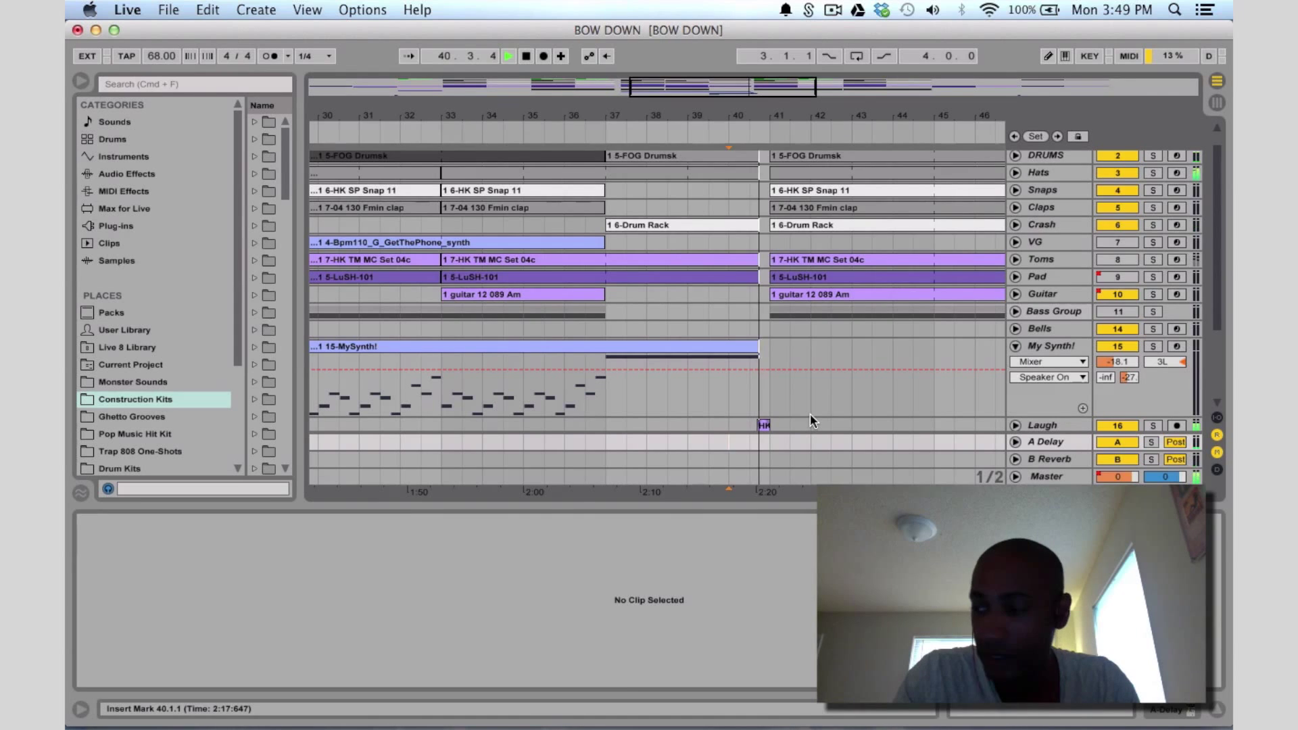
left_click(1016, 345)
key("space")
Unfold the Bass Group and view the Bass and Bass Sub note patterns
scroll(906, 334, "left", 5)
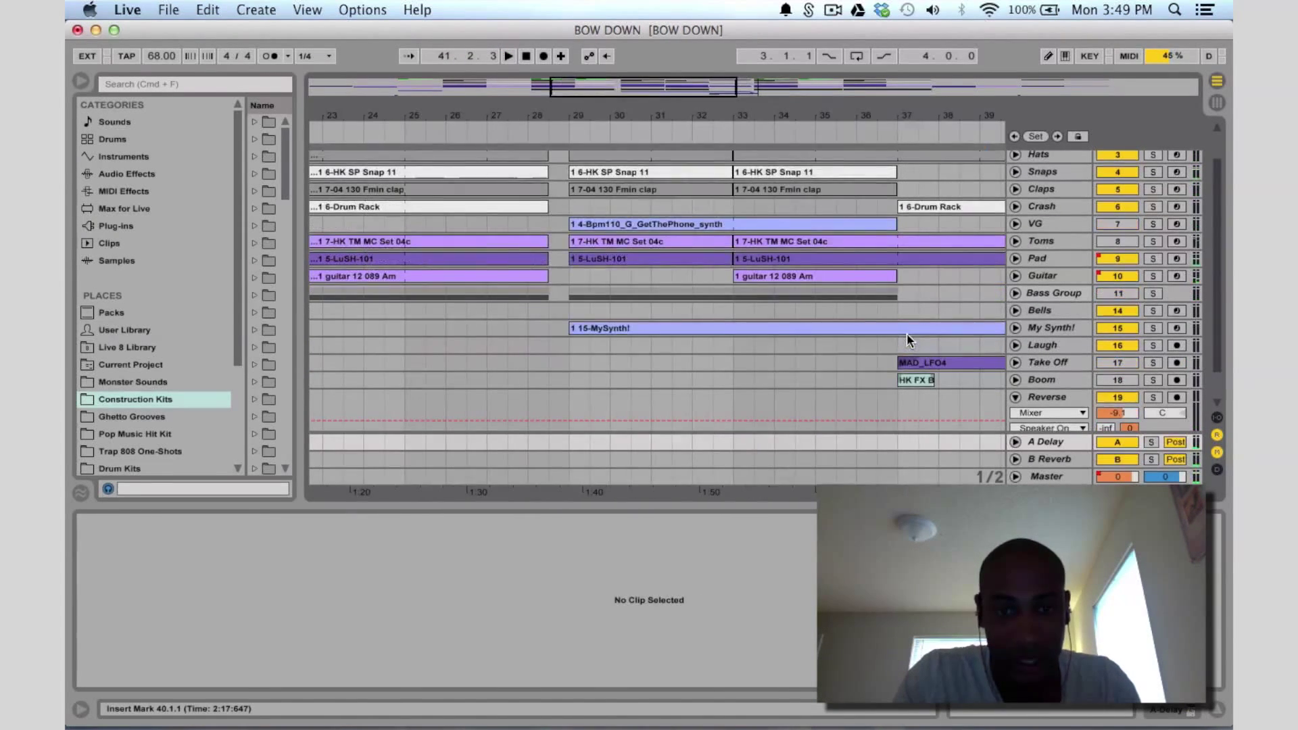
left_click(1016, 292)
left_click(1016, 292)
scroll(720, 301, "down", 5)
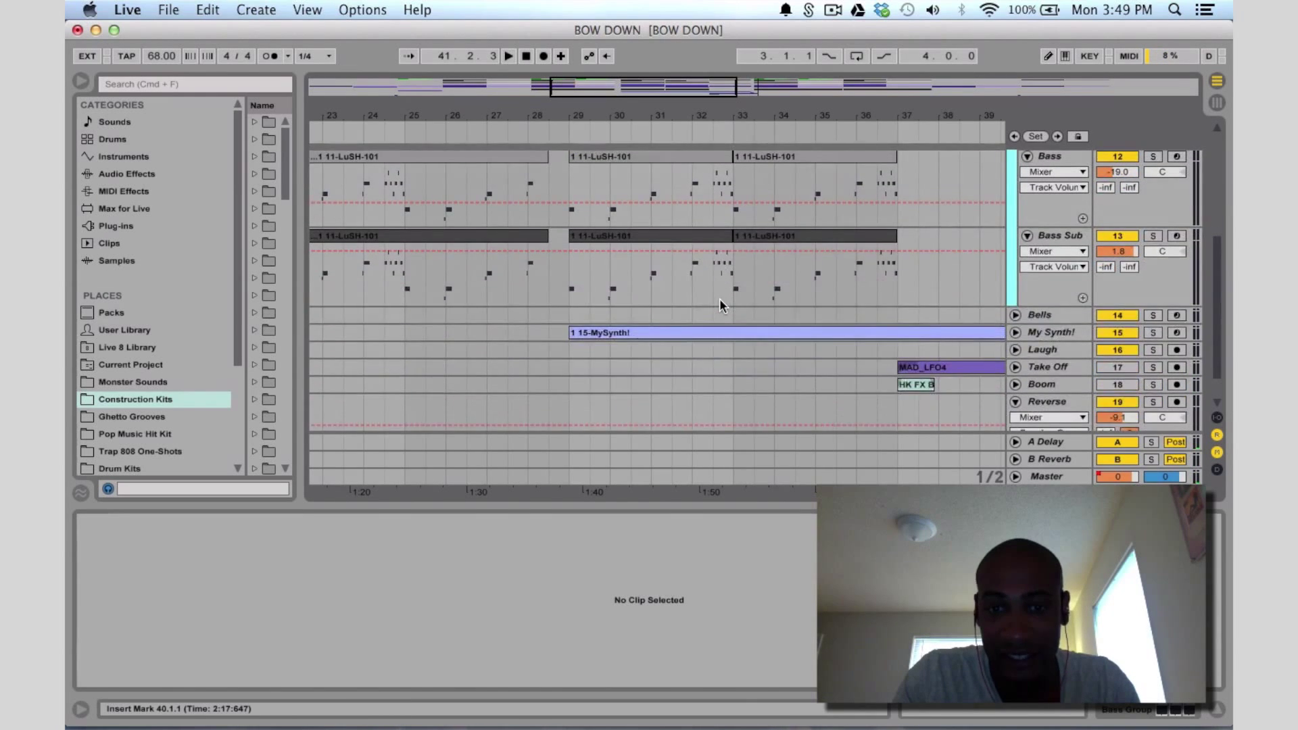
scroll(720, 301, "up", 1)
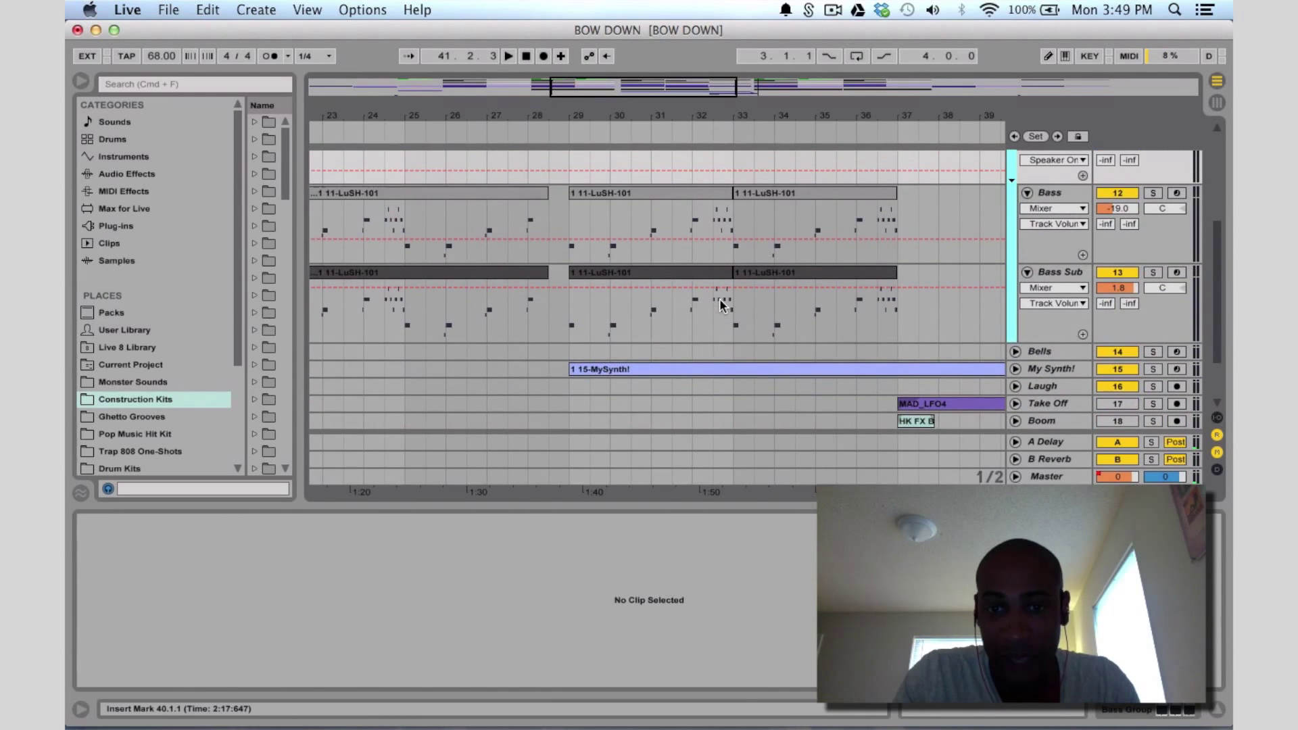
Solo the Bass track, briefly audition it from bar 29, and unsolo it
left_click(1065, 195)
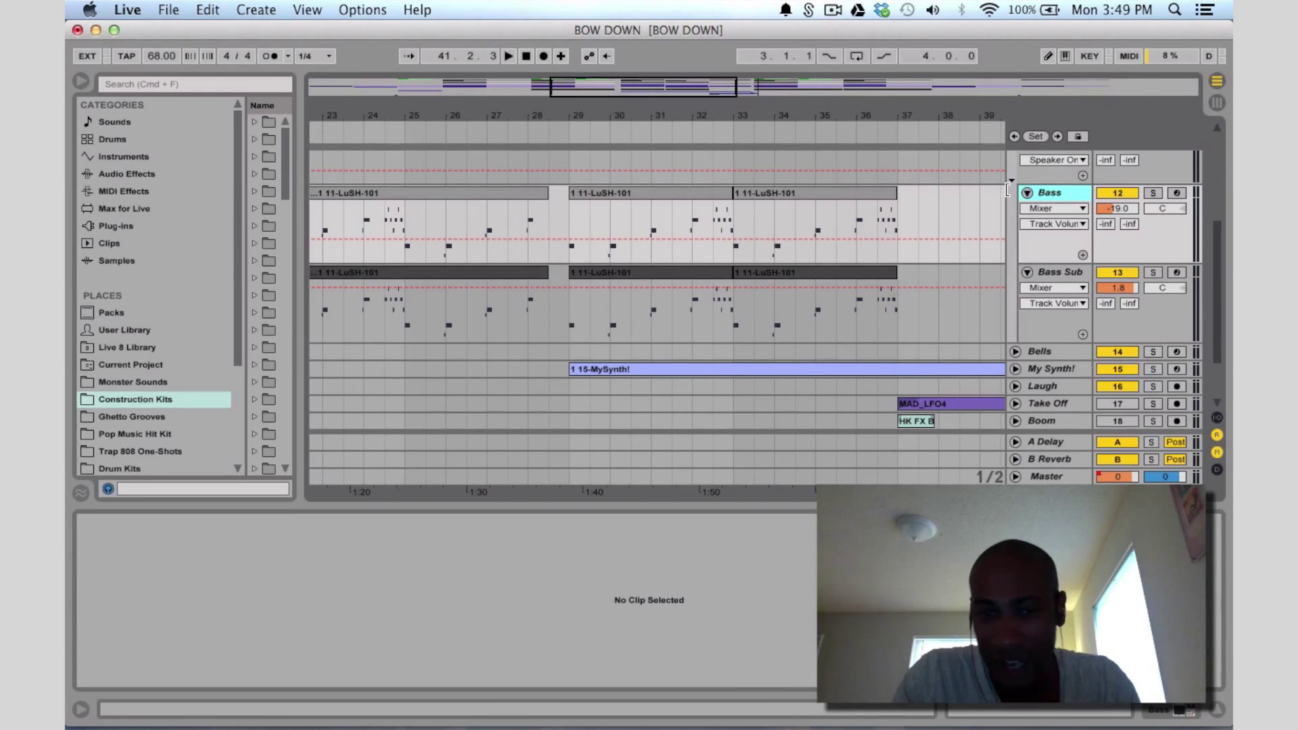
left_click(1153, 194)
left_click(570, 396)
key("space")
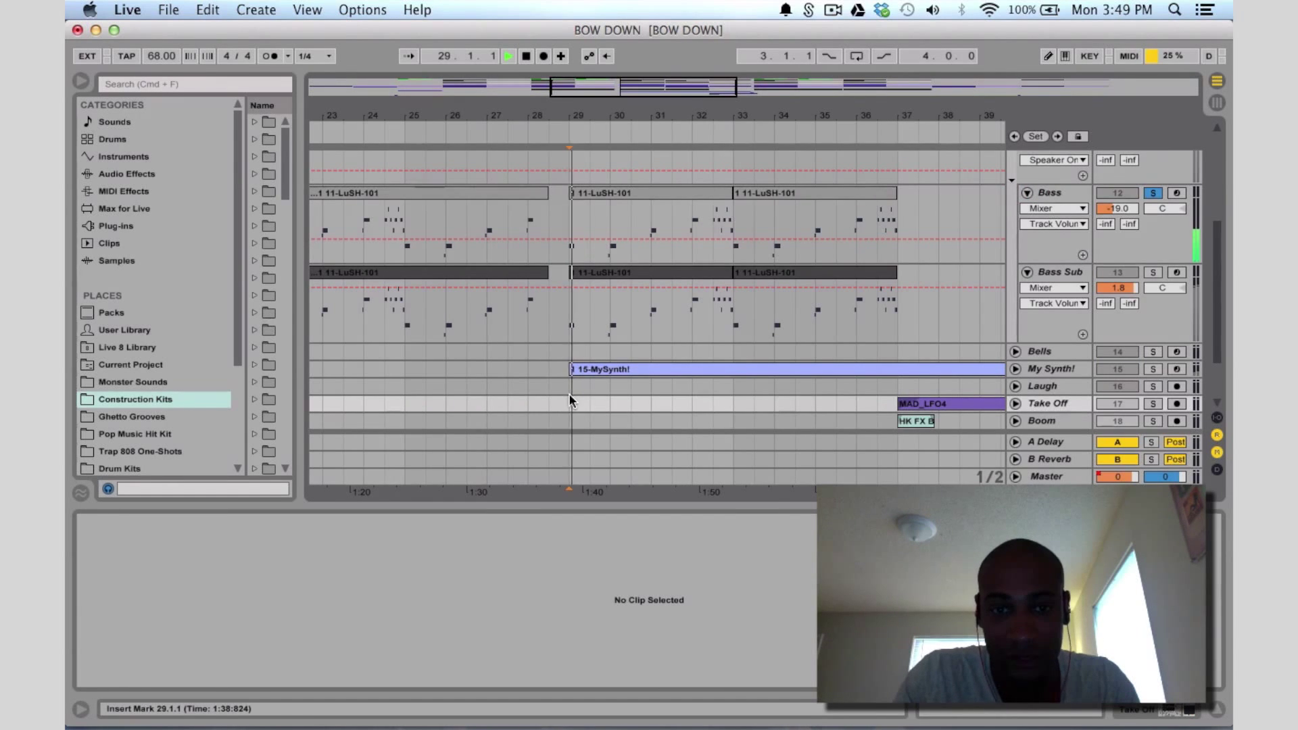
left_click(1154, 194)
Solo the Bass Group, deactivate the Bass Sub track, and view its Nexus Basic Sine instrument
scroll(1158, 197, "up", 2)
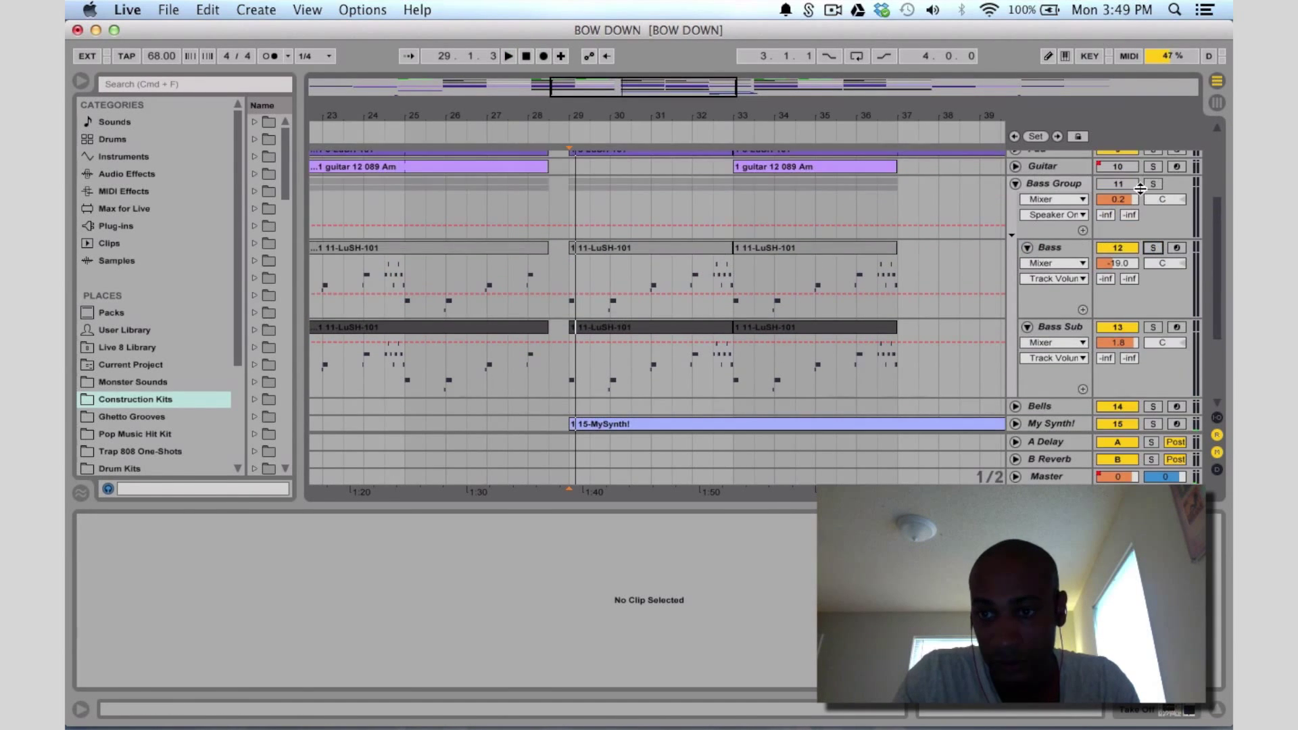
left_click(1153, 184)
left_click(1118, 328)
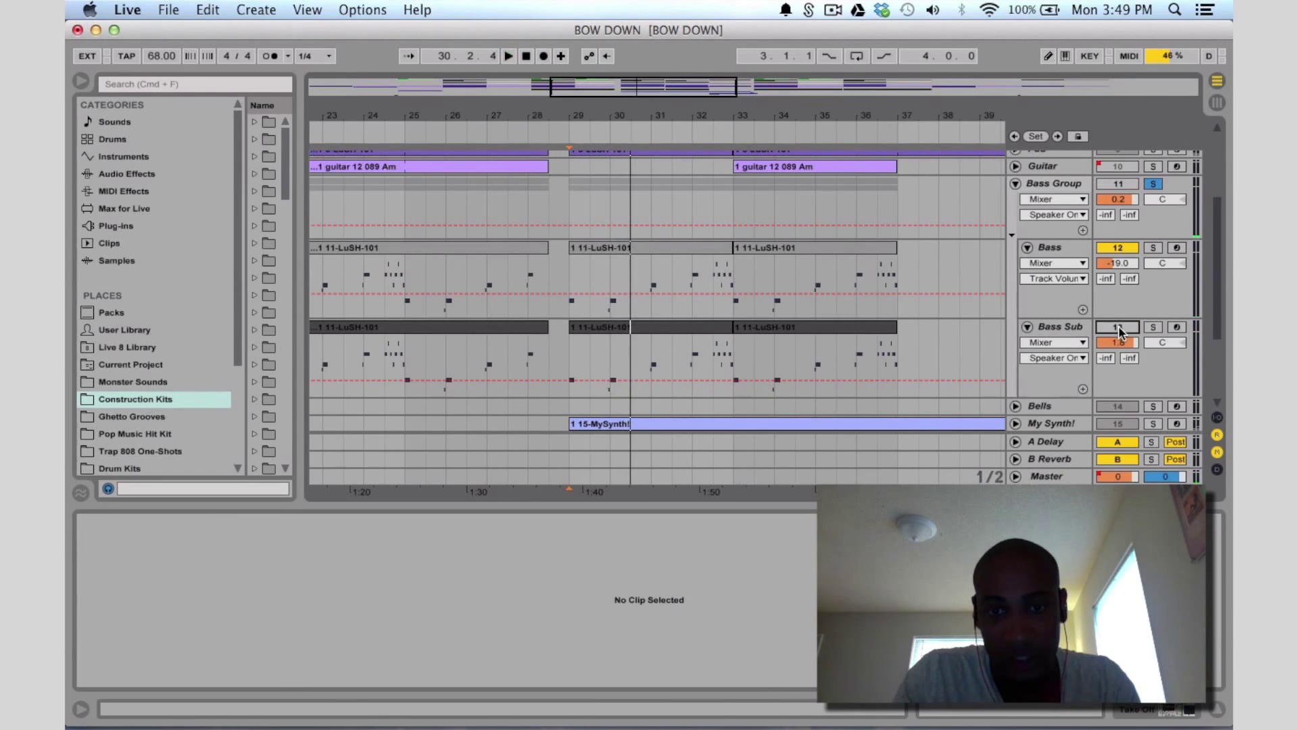
left_click(1076, 328)
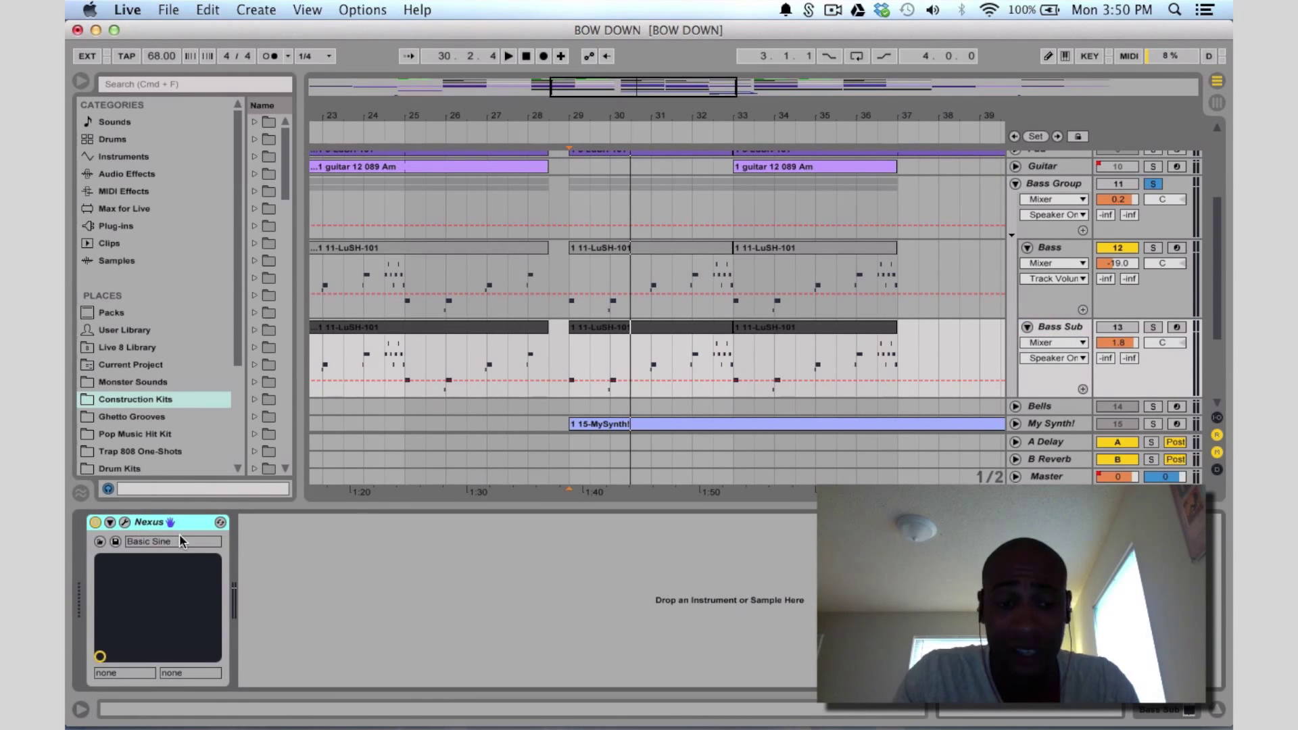
Reactivate the Bass Sub track and audition both bass layers together from bar 29
left_click(1109, 329)
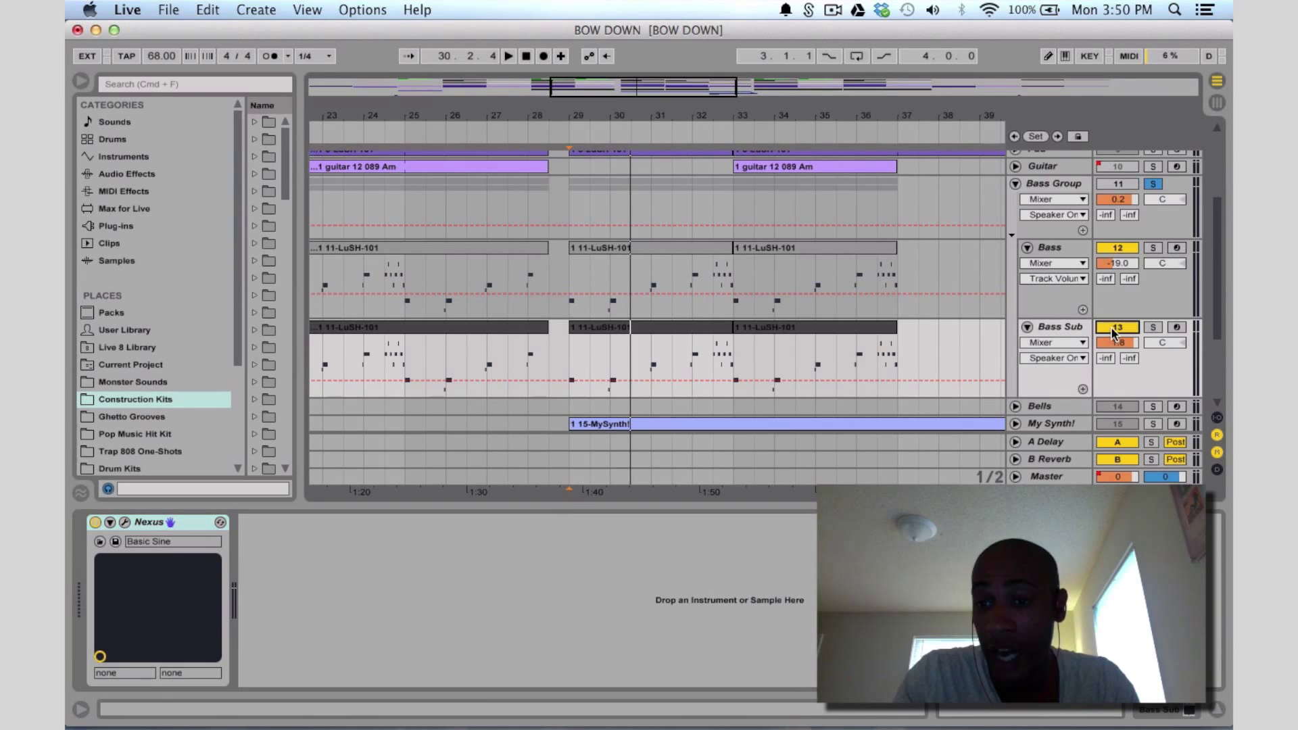
left_click(565, 465)
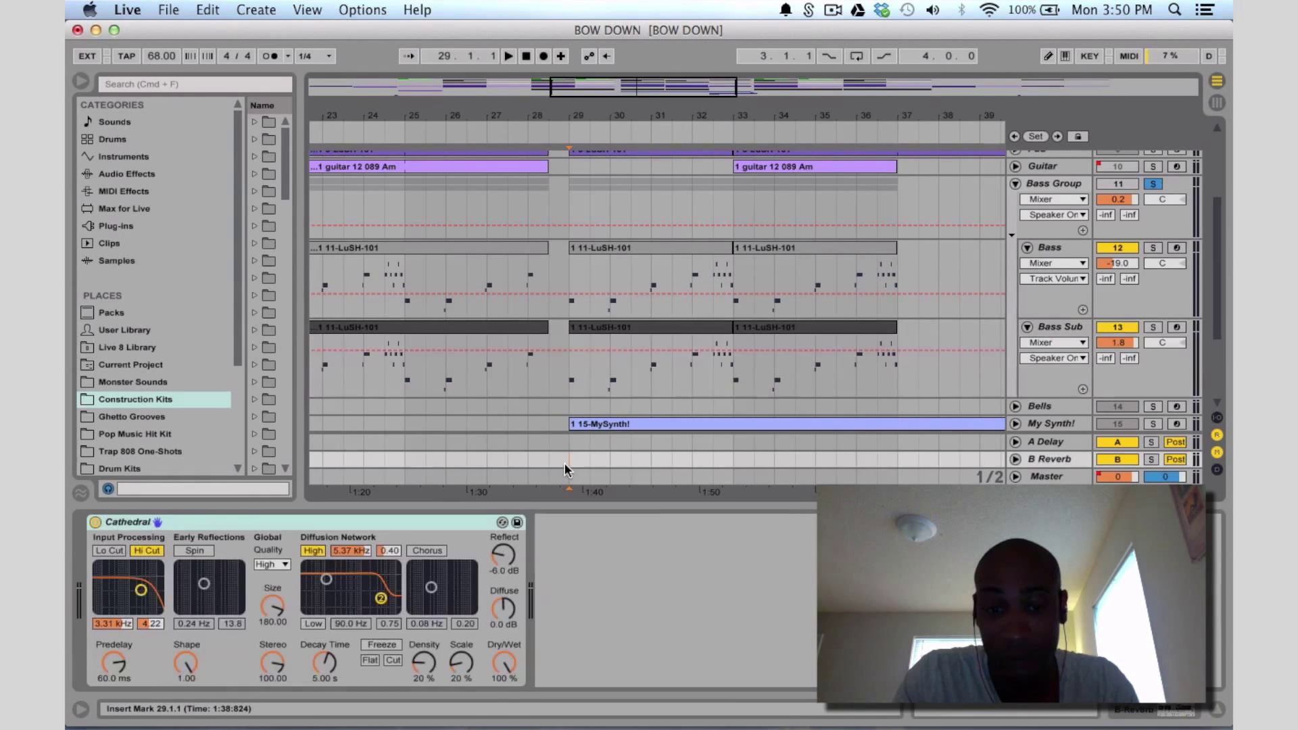
key("space")
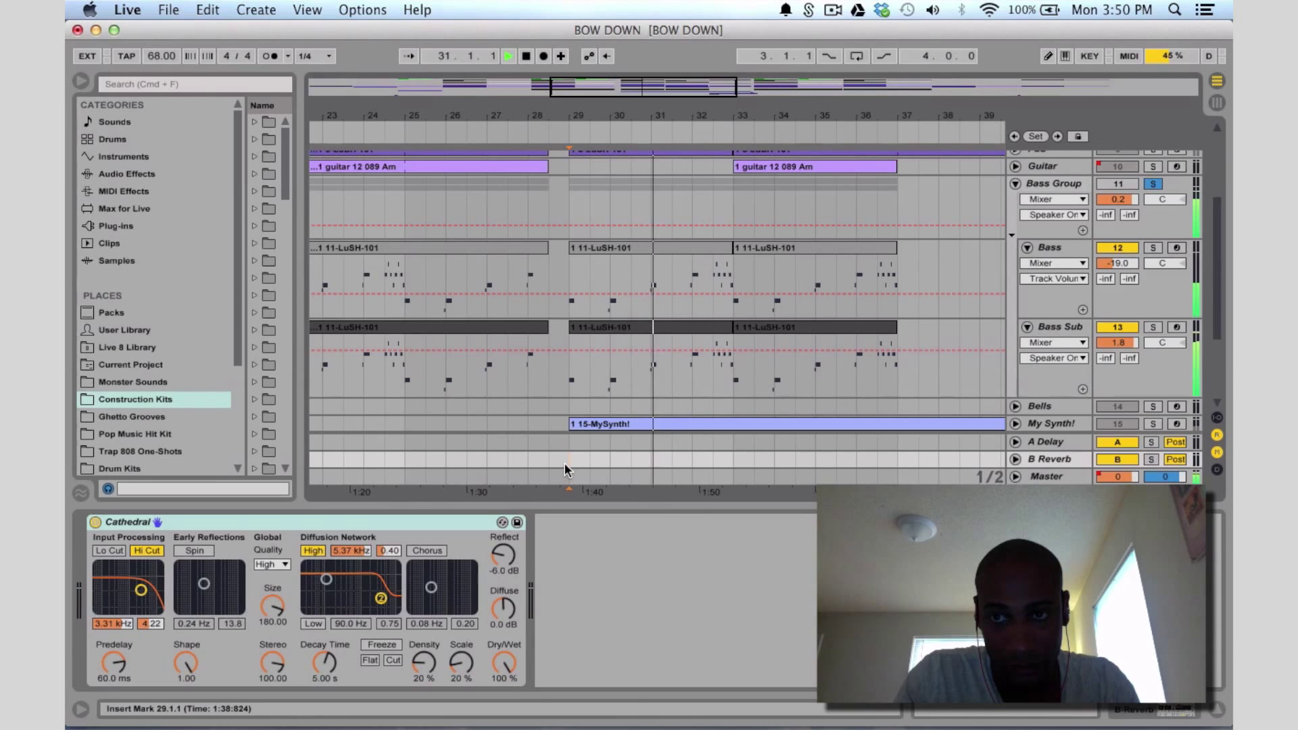
View the note pattern of the Bass clip at bar 29, stop playback, and unsolo the Bass Group
left_click(696, 249)
left_click(806, 606)
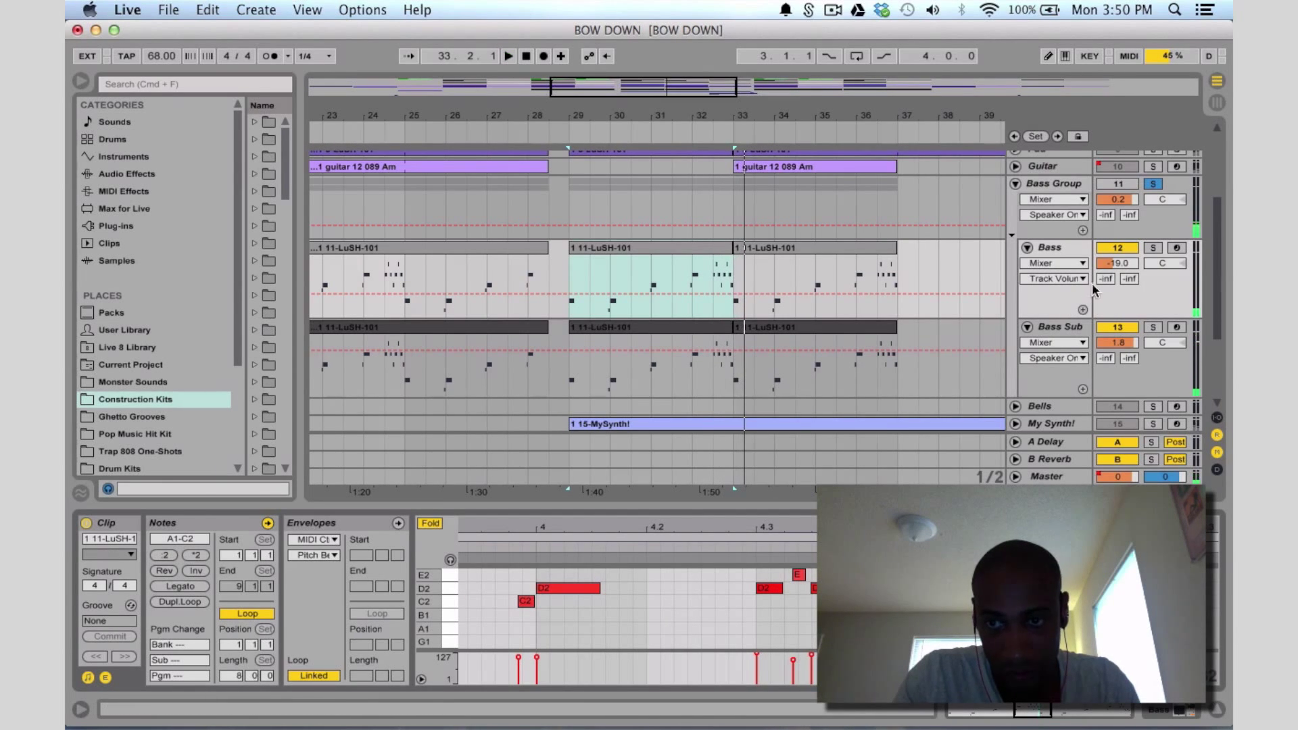
left_click(1157, 168)
key("space")
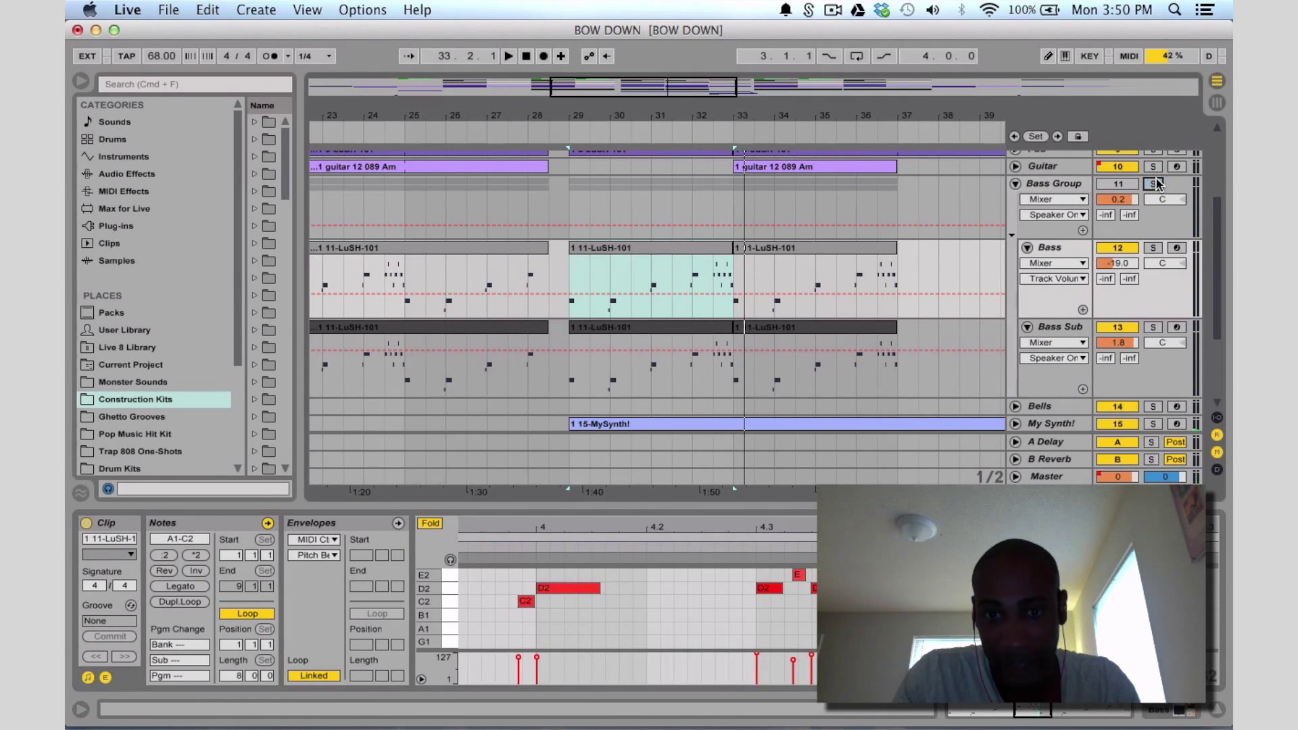
Play the full mix from bar 29 and reactivate the Bass Group
left_click(570, 441)
key("space")
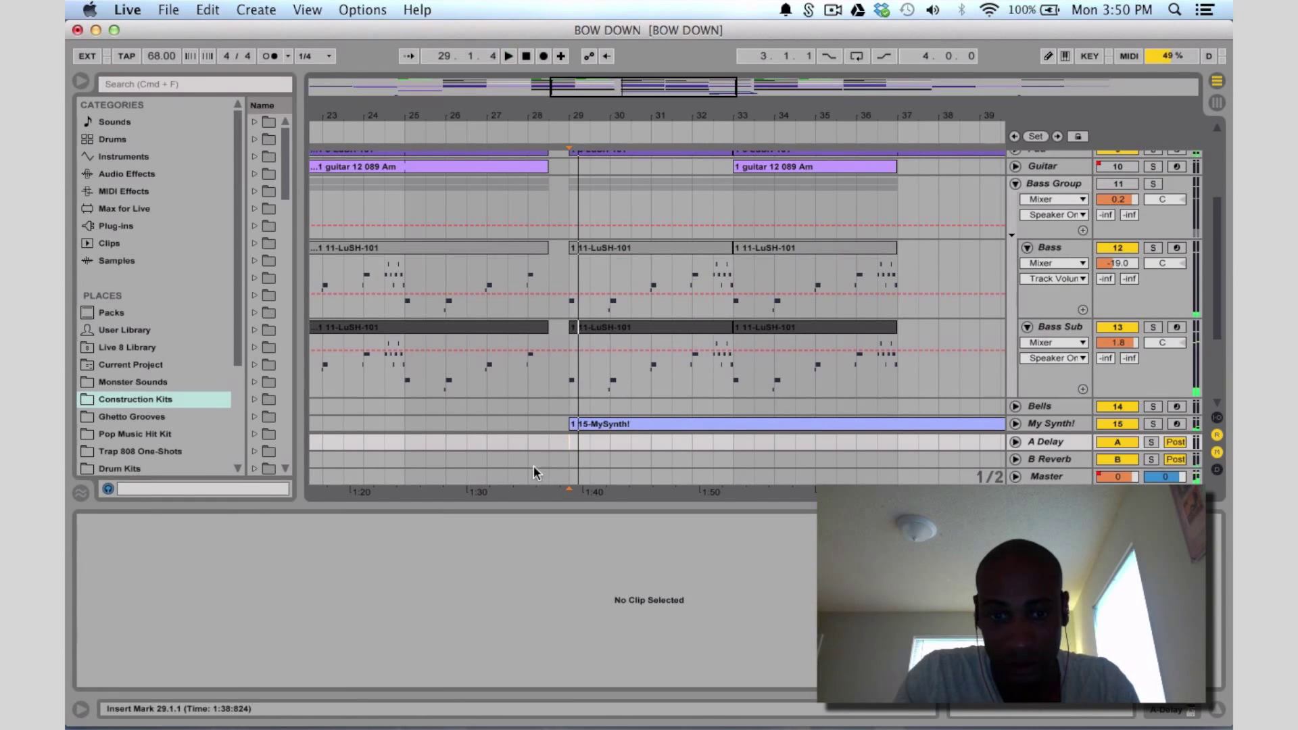
key("Down")
left_click(1120, 184)
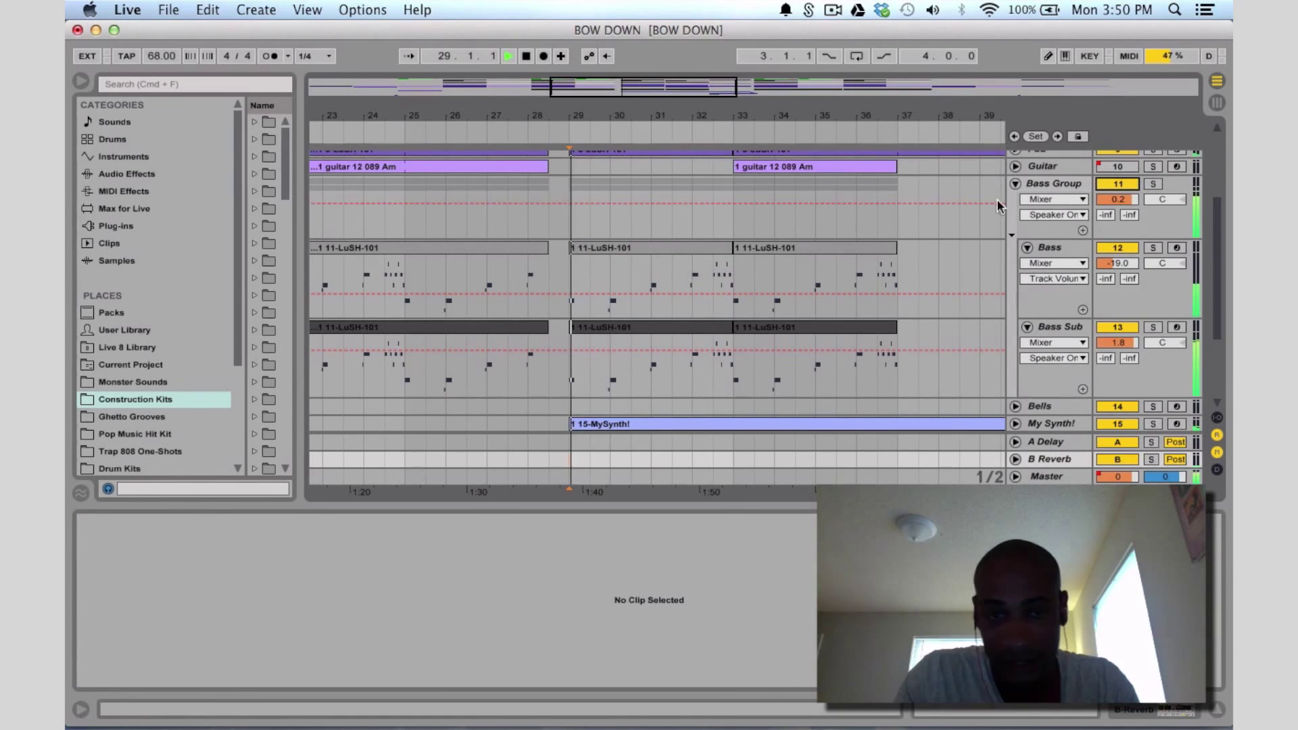
Fold the Bass and Bass Sub tracks while the mix plays, and stop playback around bar 33
left_click(1027, 248)
left_click(1027, 265)
scroll(1025, 260, "up", 3)
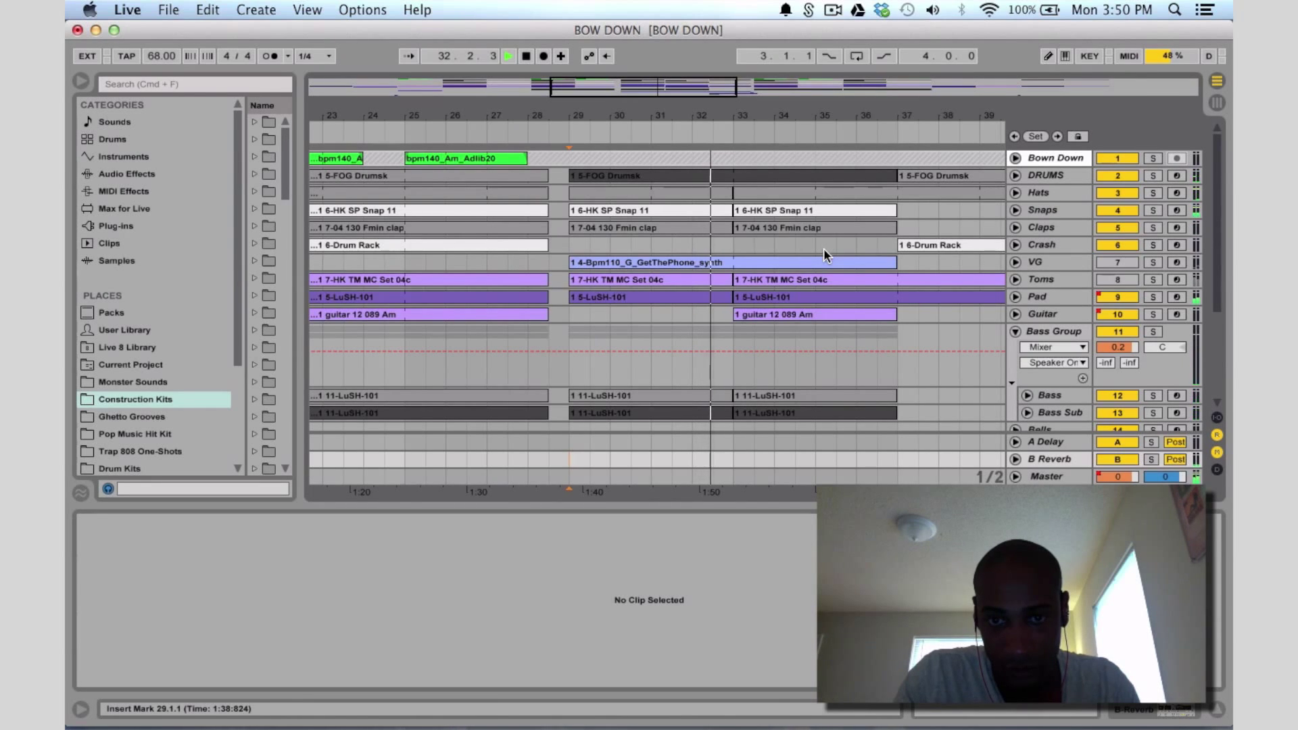
key("space")
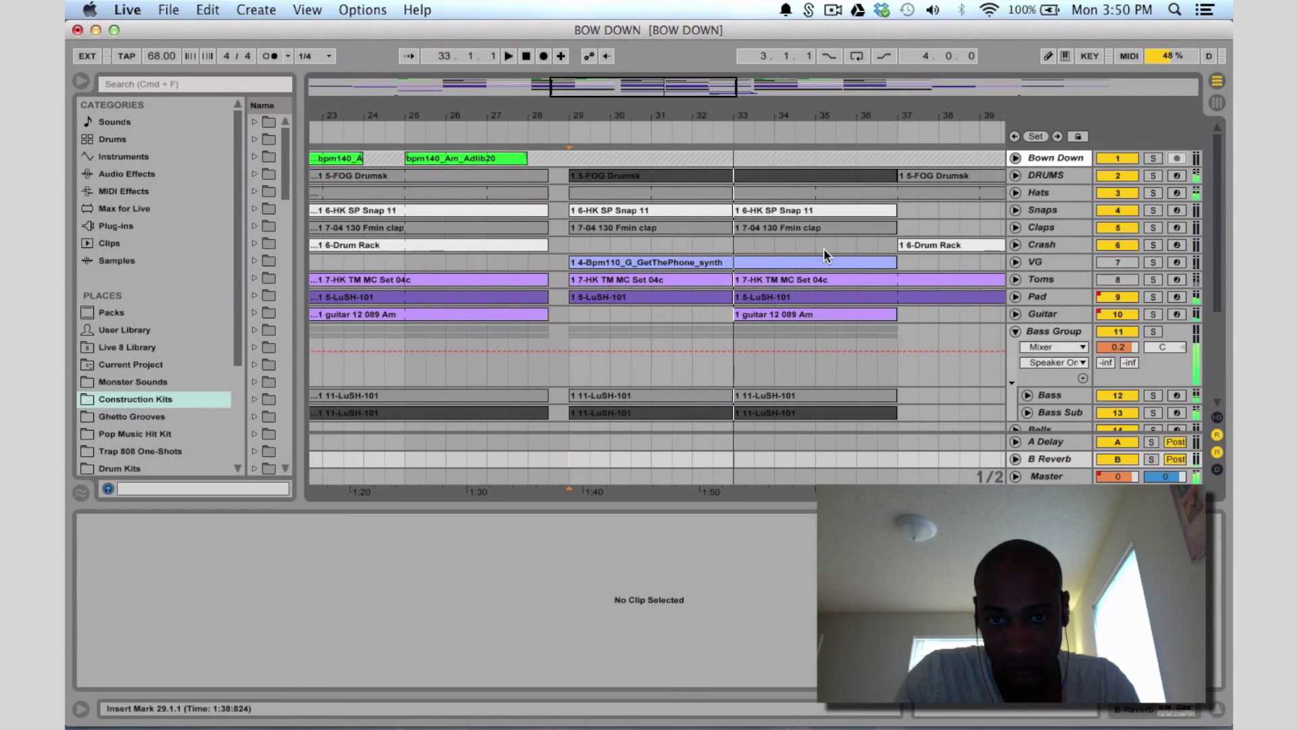
Unfold the Toms track and view the sample waveform loaded in its Electro Toms sampler
left_click(1069, 278)
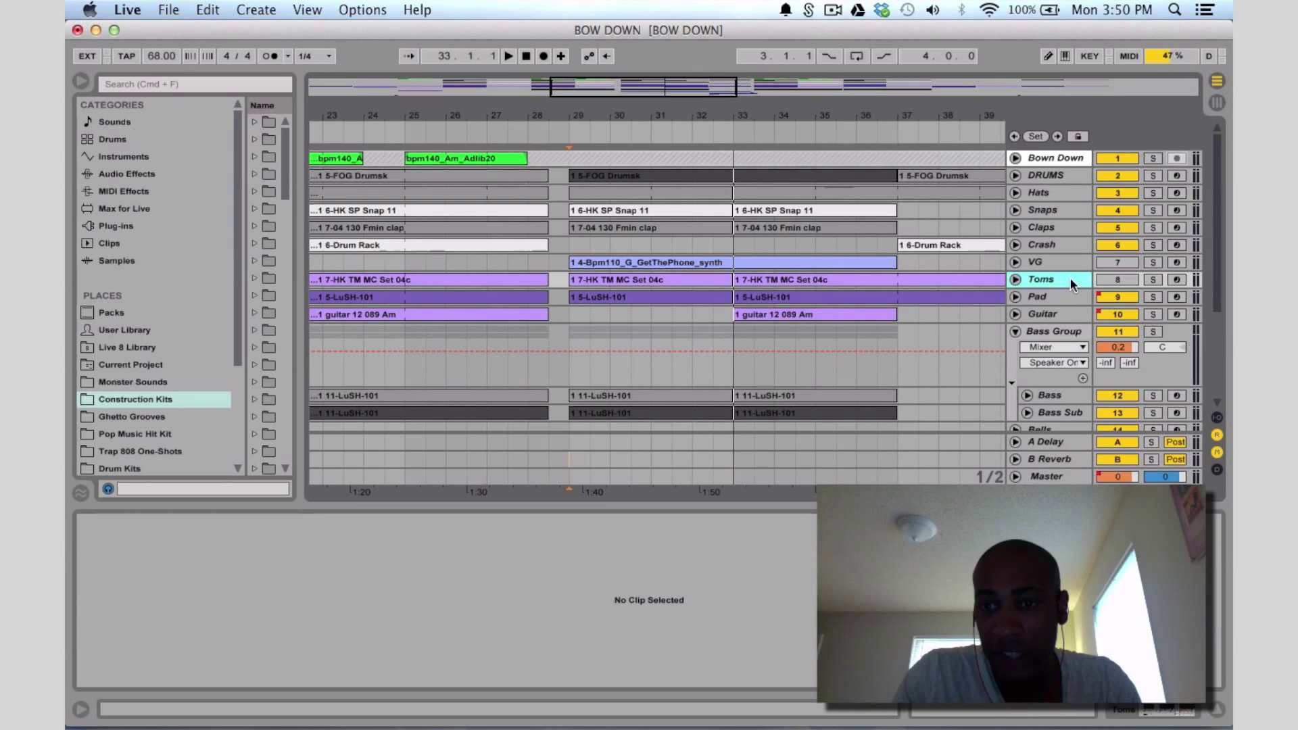
left_click(1015, 279)
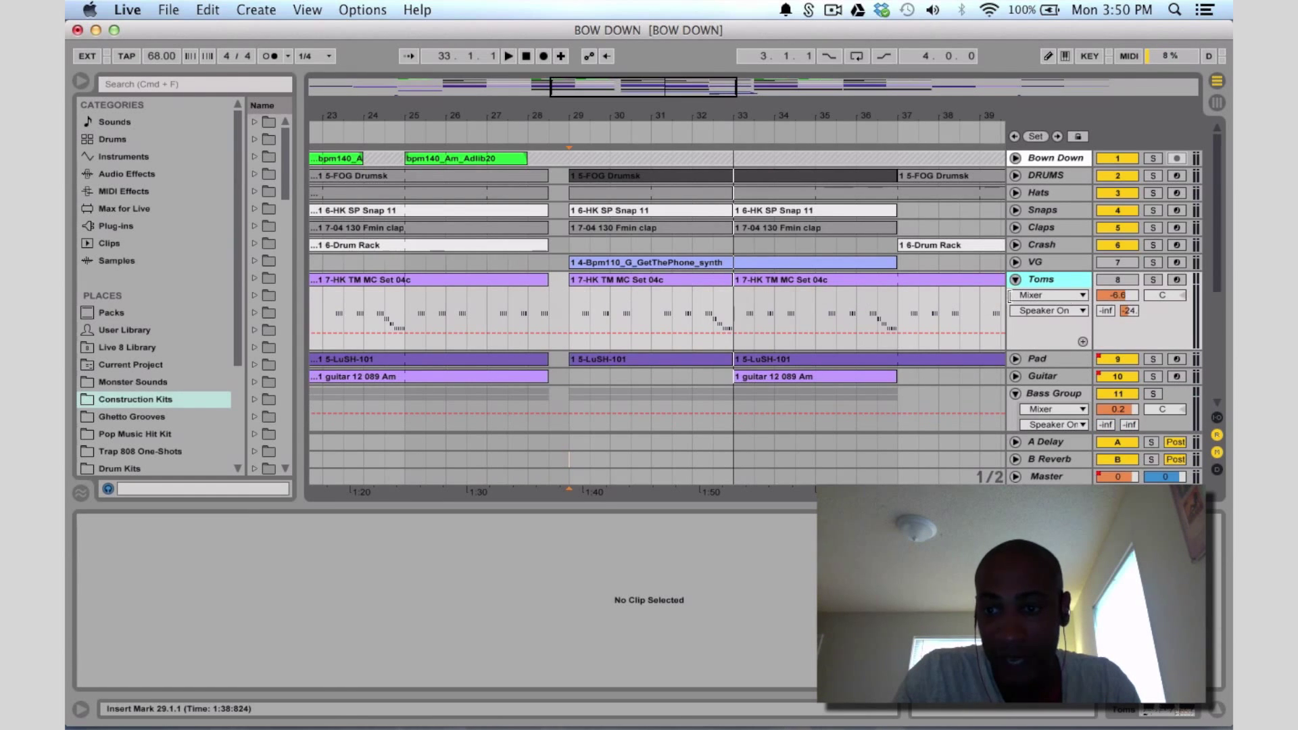
double_click(1035, 281)
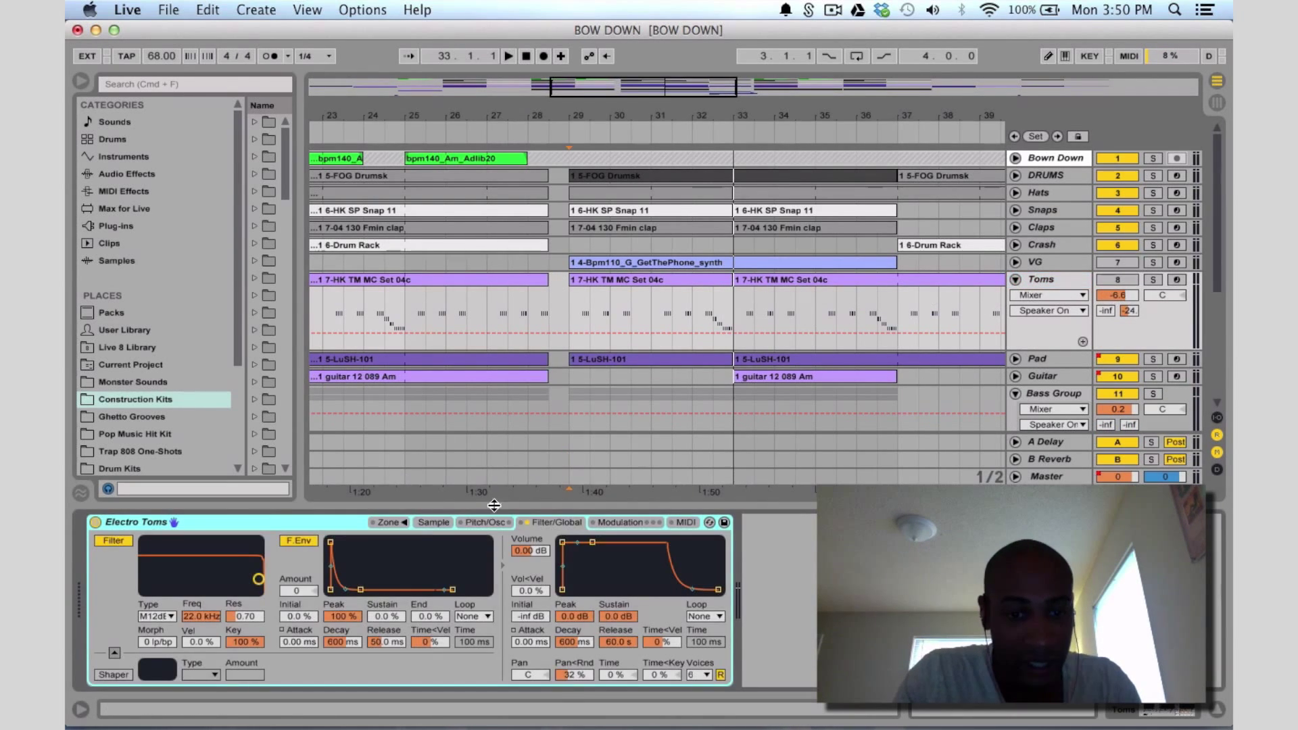
left_click(436, 525)
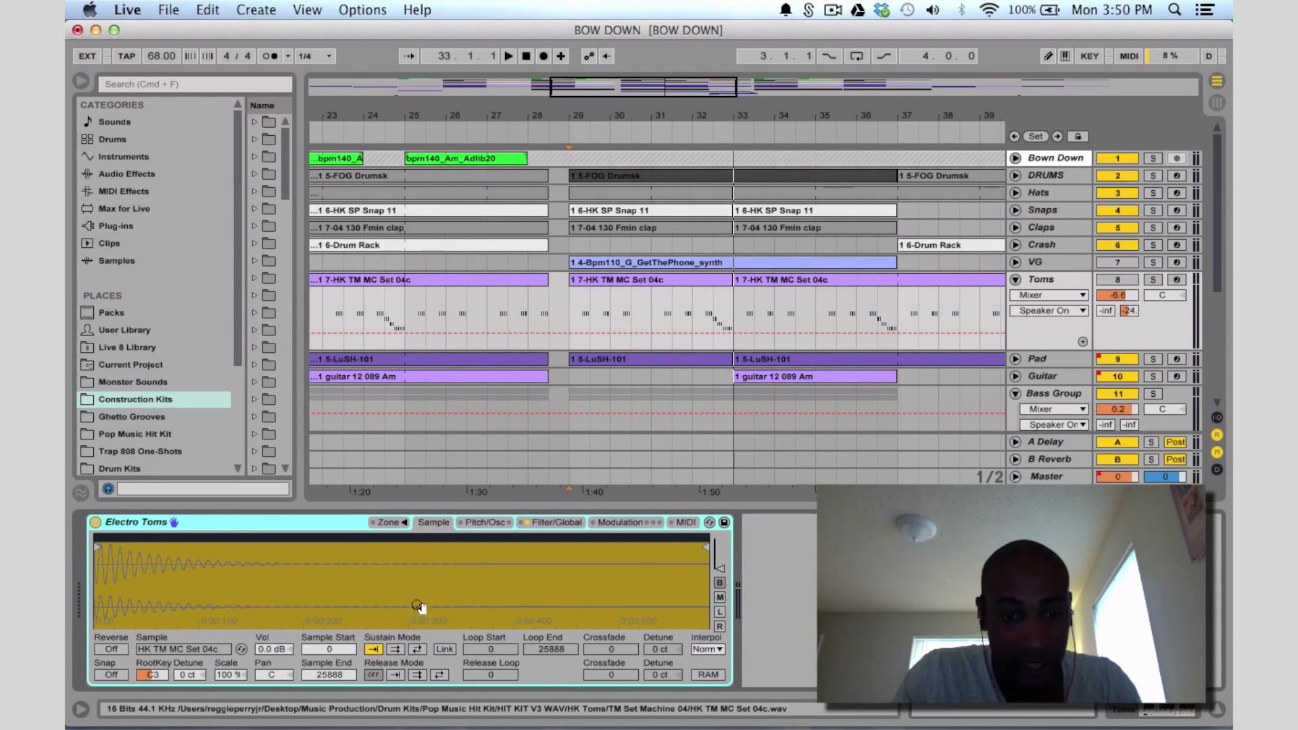
Arm and reactivate the Toms track, and play it soloed from bar 29
left_click(1176, 279)
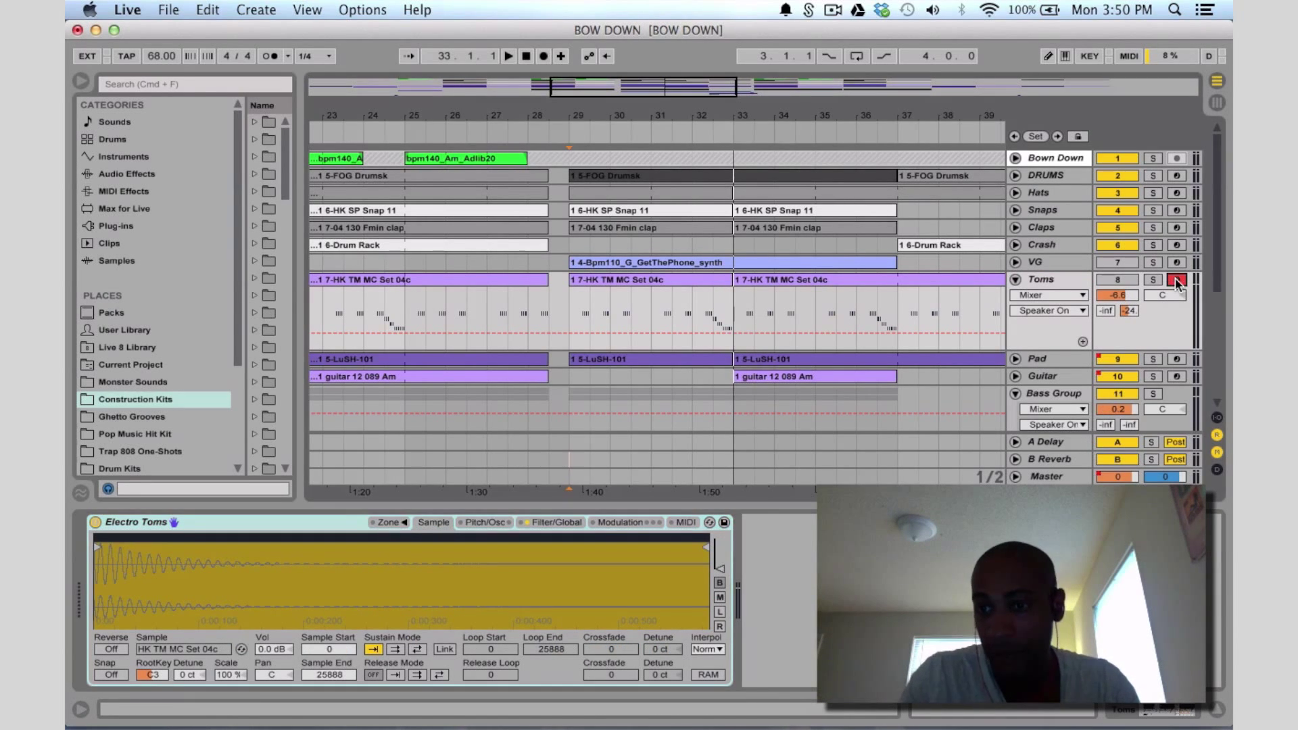
left_click(1116, 279)
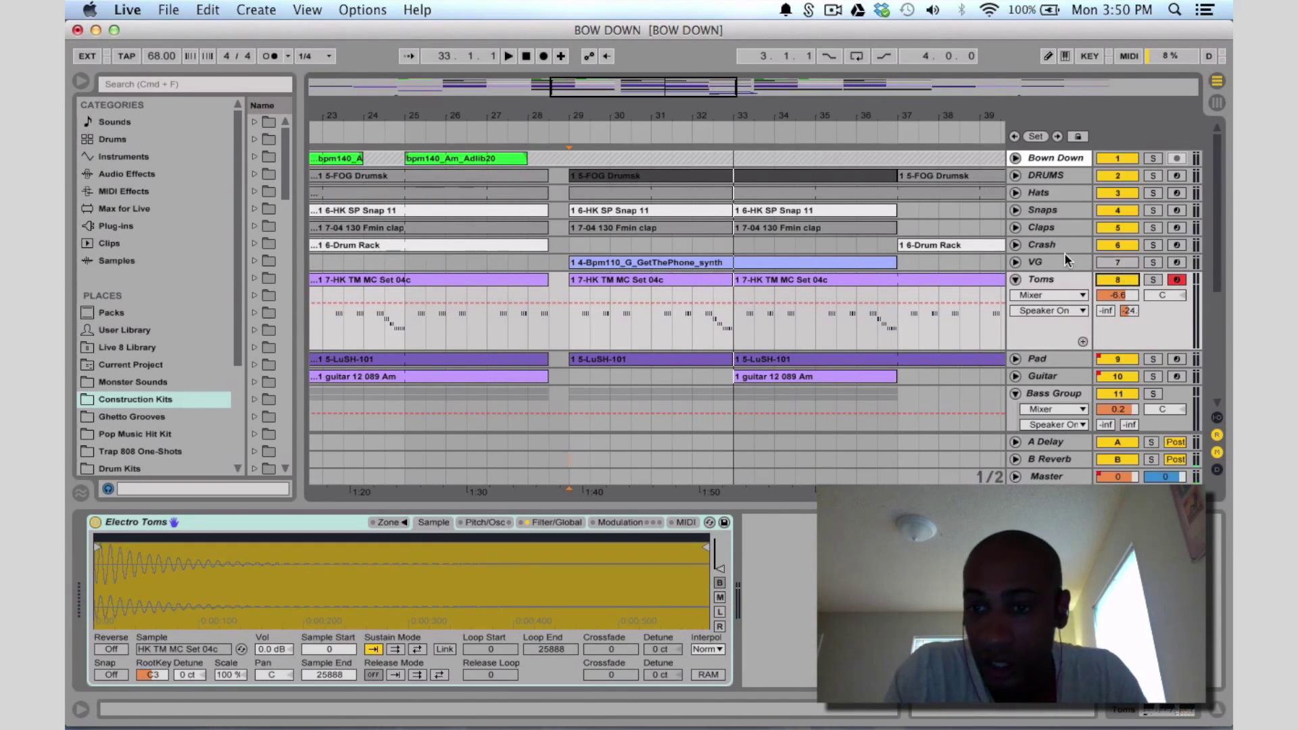
scroll(906, 254, "down", 3)
scroll(906, 254, "up", 1)
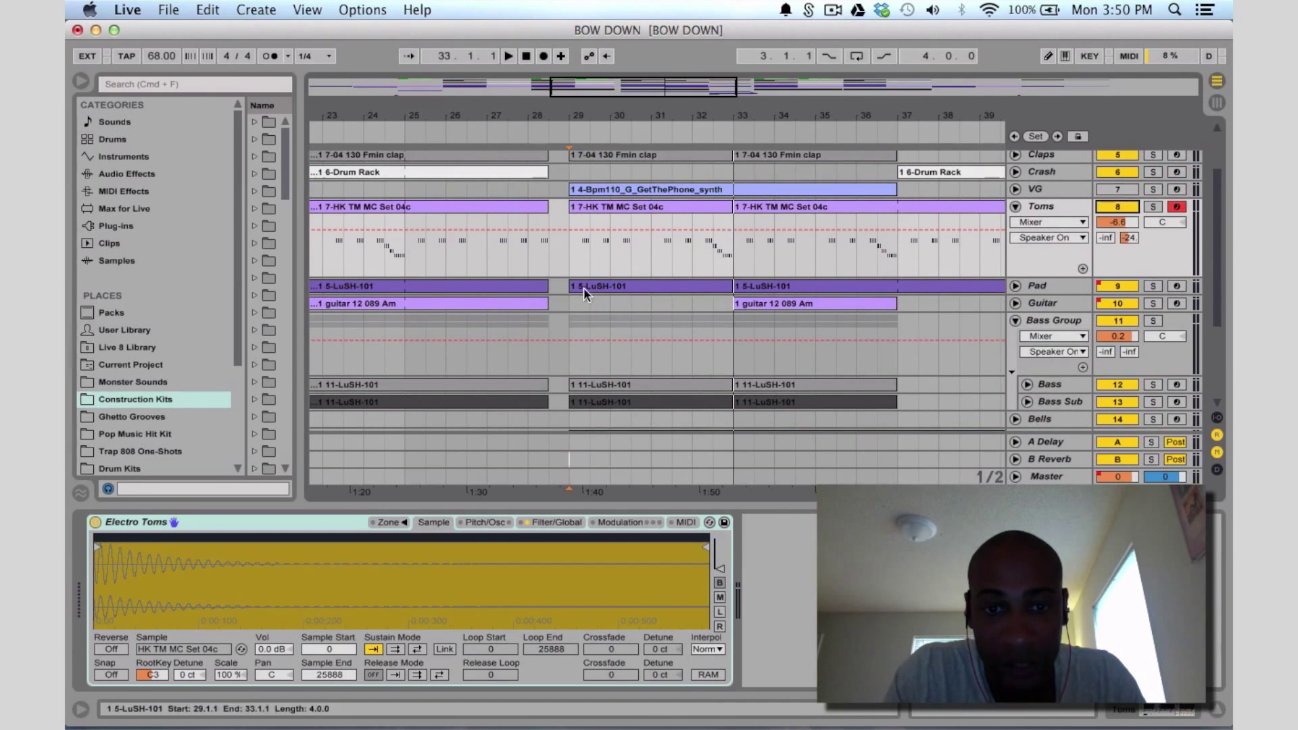
left_click(566, 307)
left_click(1157, 207)
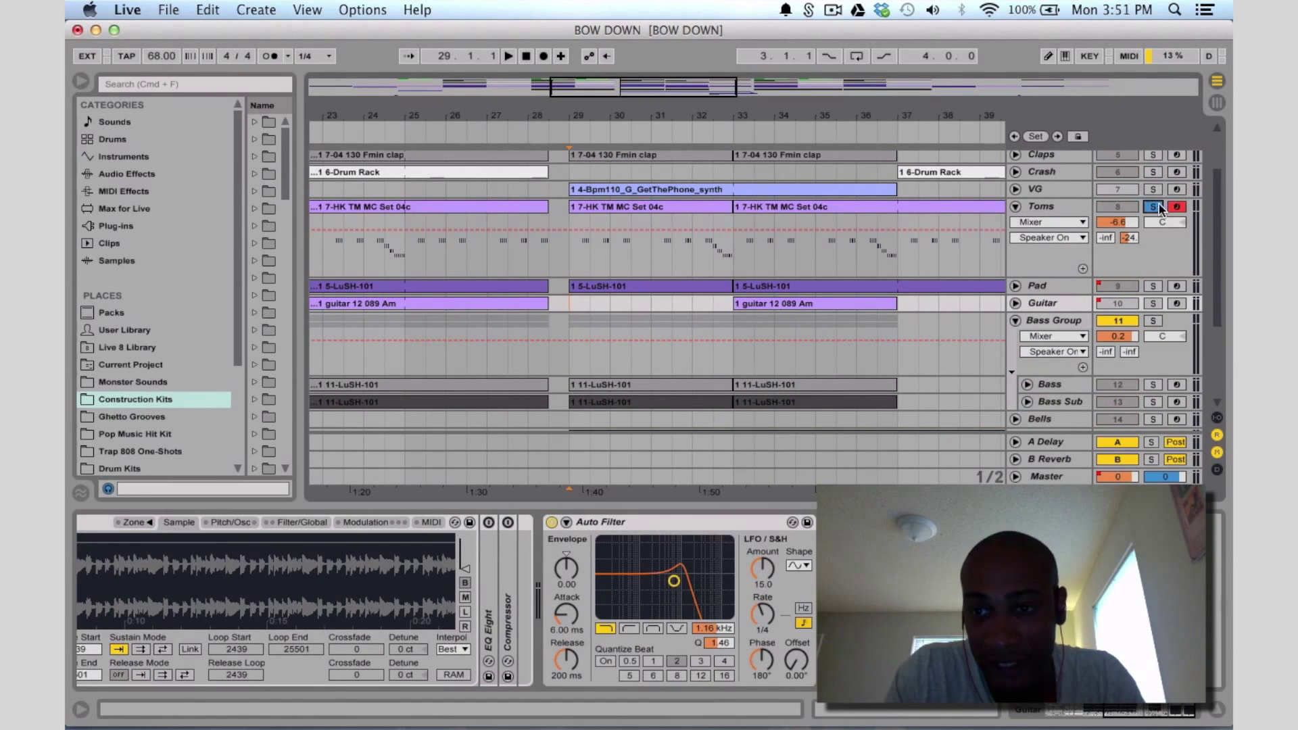
key("space")
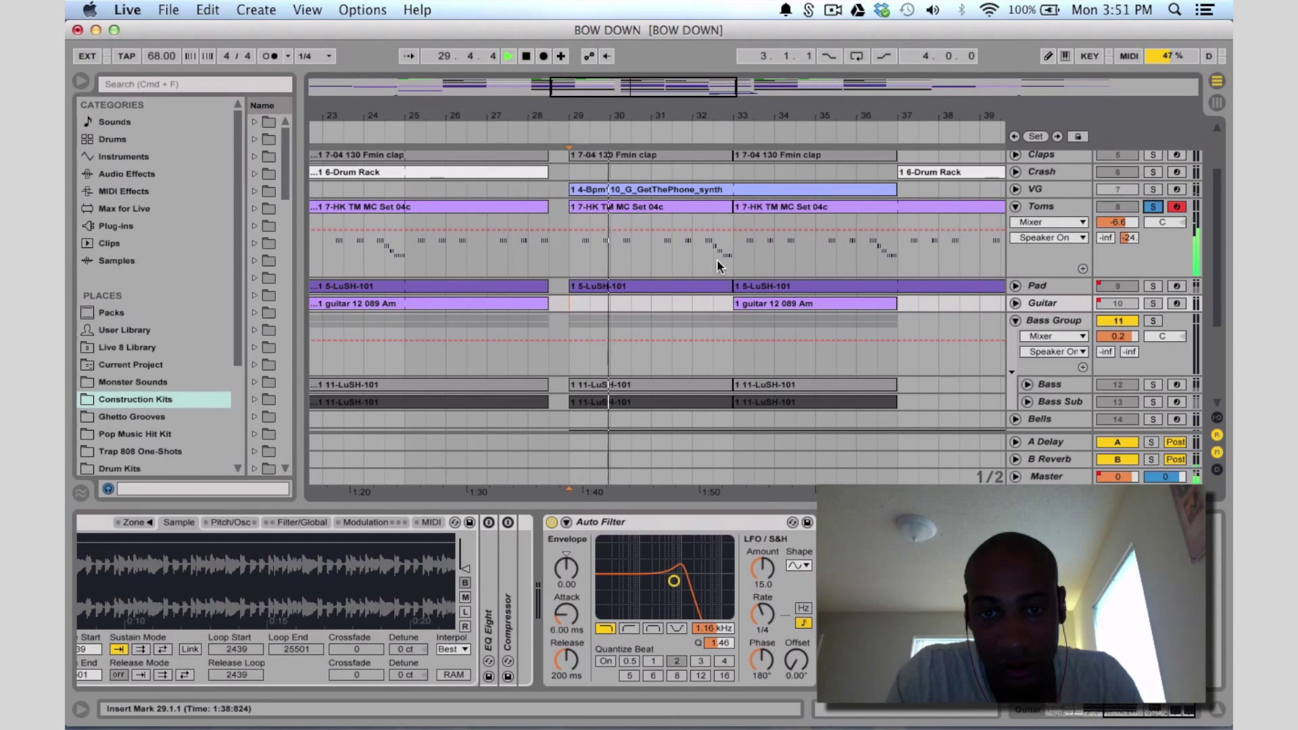
Audition the descending tom fill from bar 32, stop playback, and unsolo the Toms track
left_click(691, 265)
key("space")
key("space")
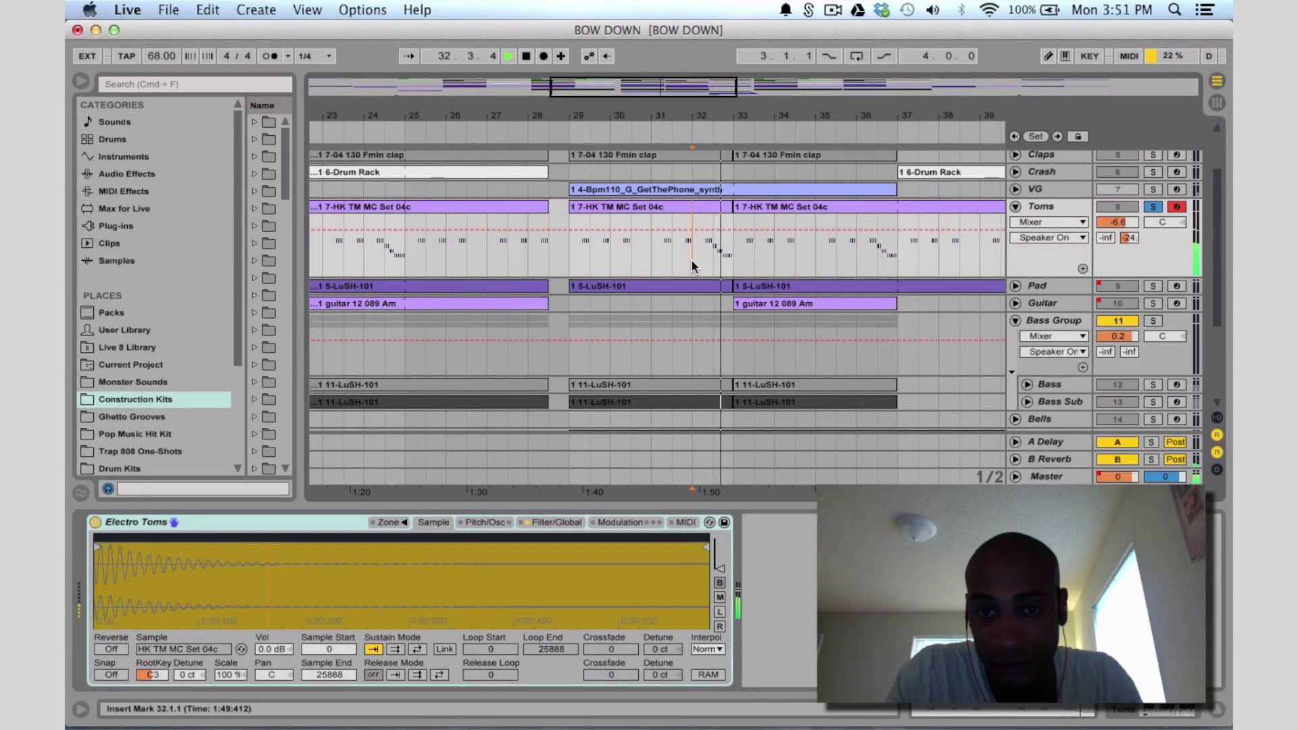
key("space")
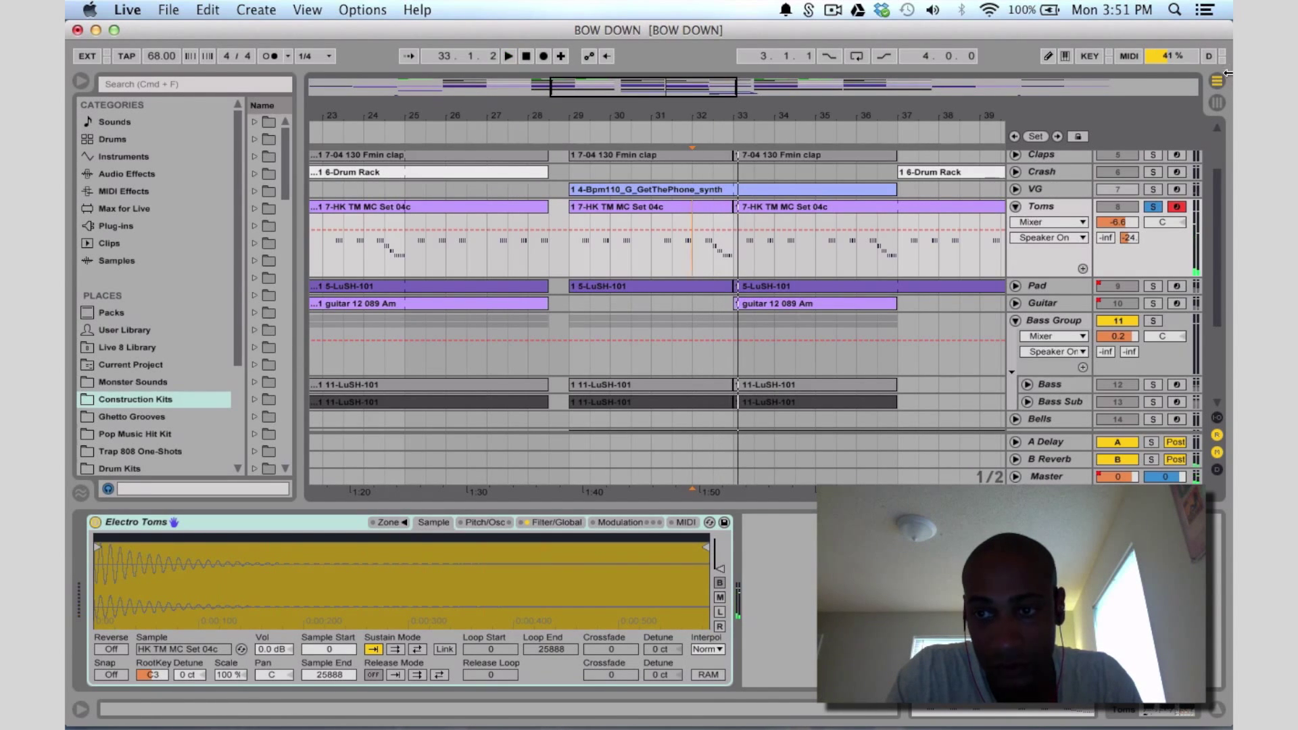
left_click(1153, 209)
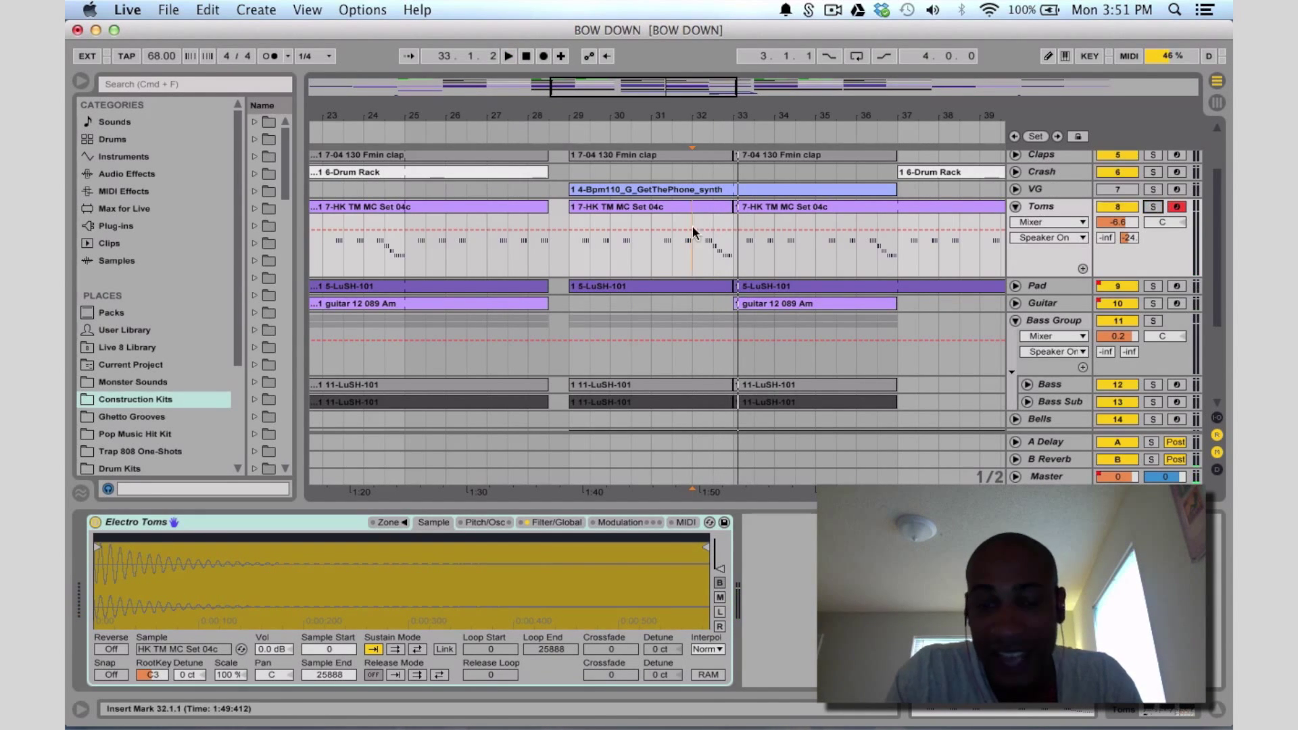
Play the full mix from bar 29, and fold the Toms track and the Bass Group
left_click(570, 305)
key("space")
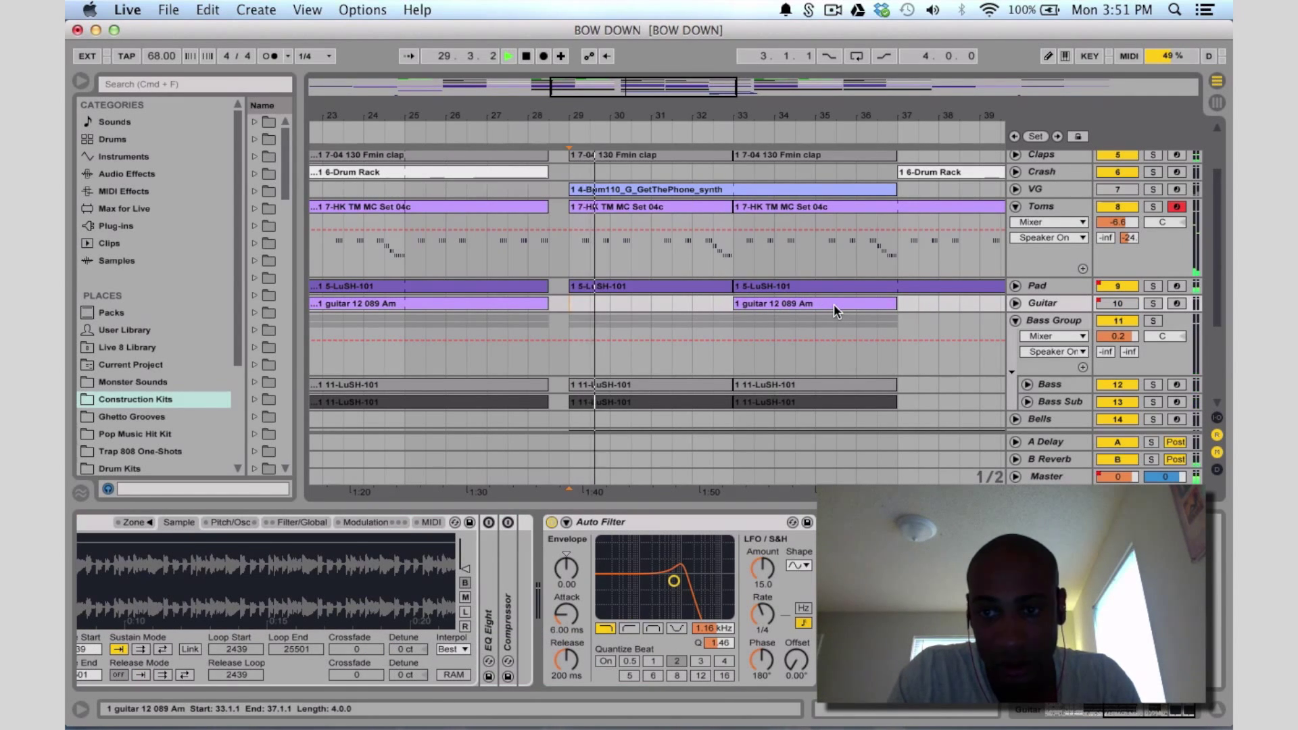
left_click(1016, 206)
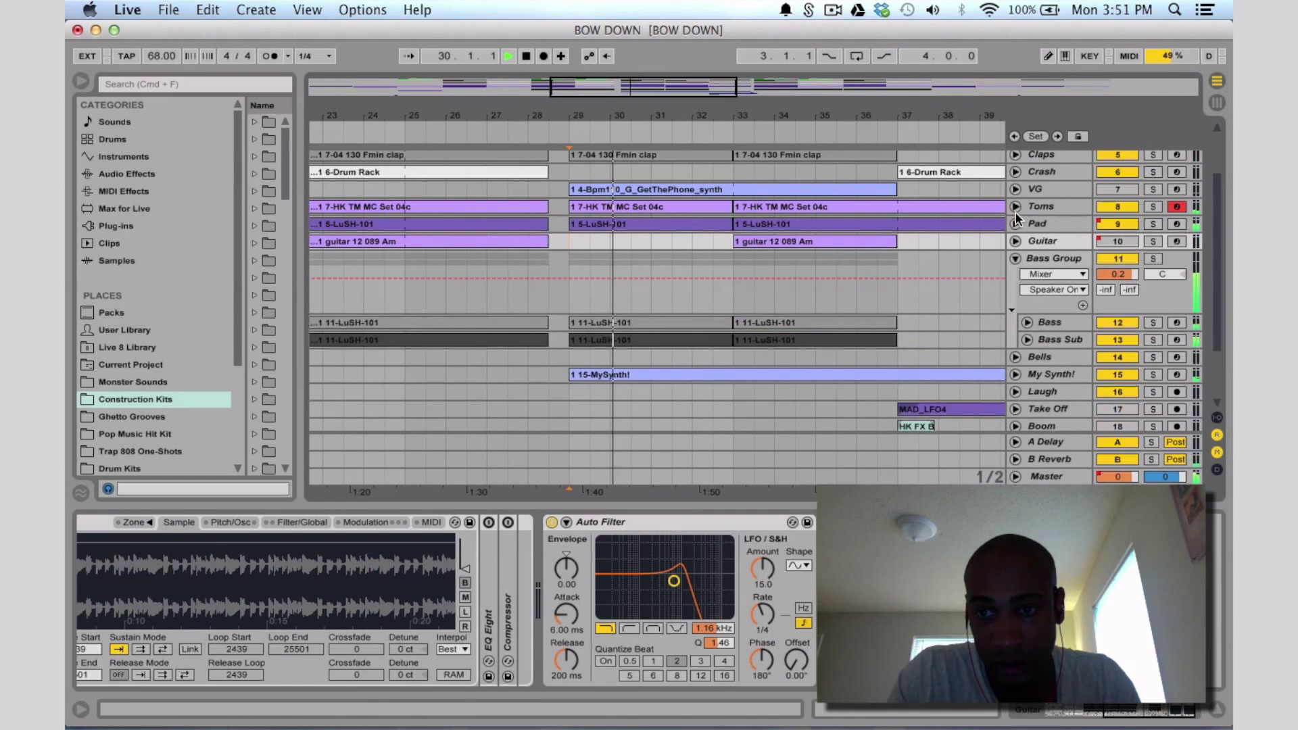
left_click(1015, 258)
scroll(1021, 264, "up", 3)
scroll(1021, 265, "down", 3)
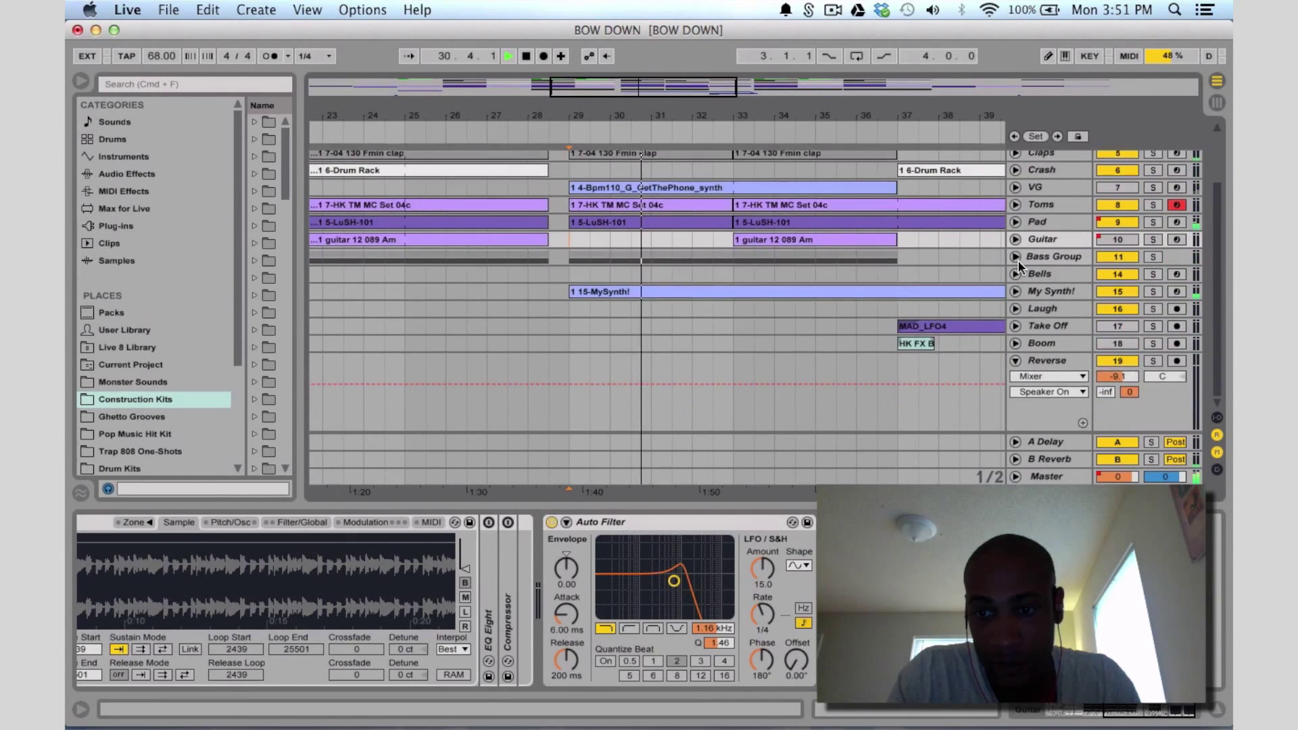
scroll(1018, 261, "up", 3)
scroll(1018, 260, "down", 3)
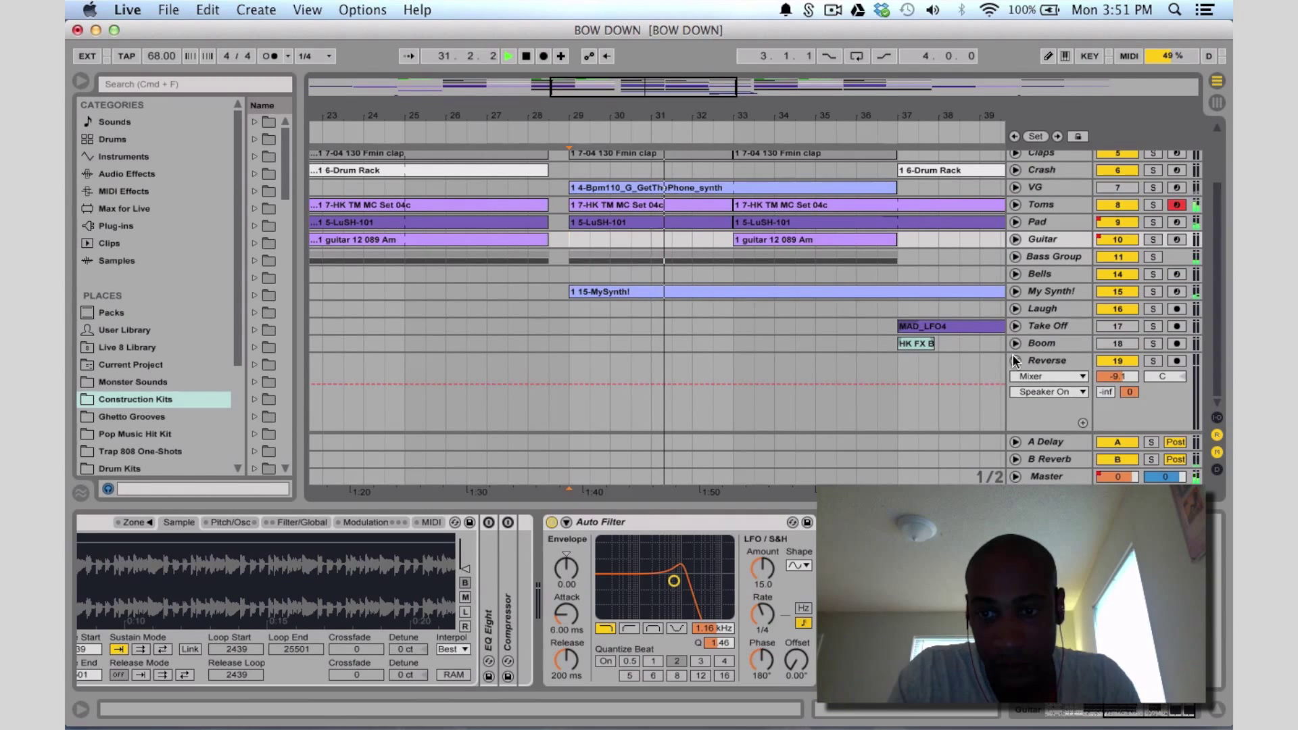
scroll(1015, 360, "up", 3)
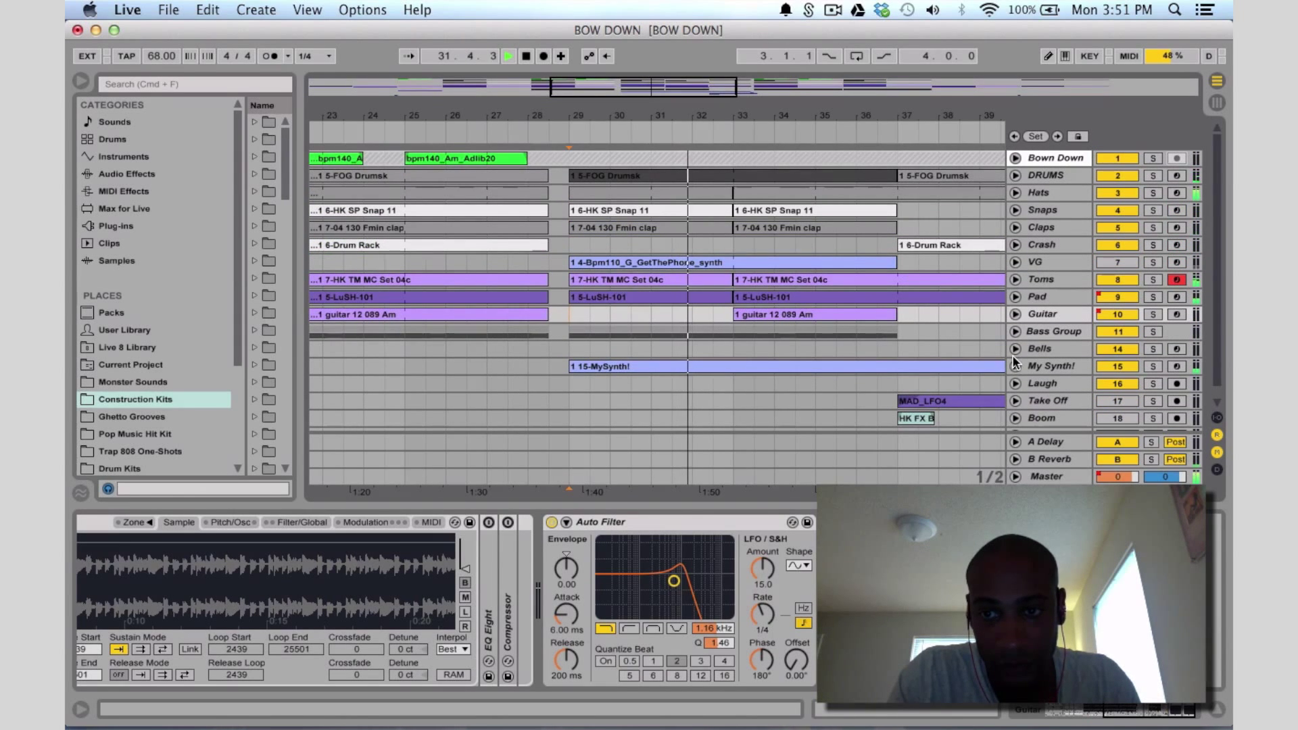
Unfold the VG track and view the notes of its 4-Bpm110_G_GetThePhone_synth clip
left_click(1016, 262)
left_click(1052, 261)
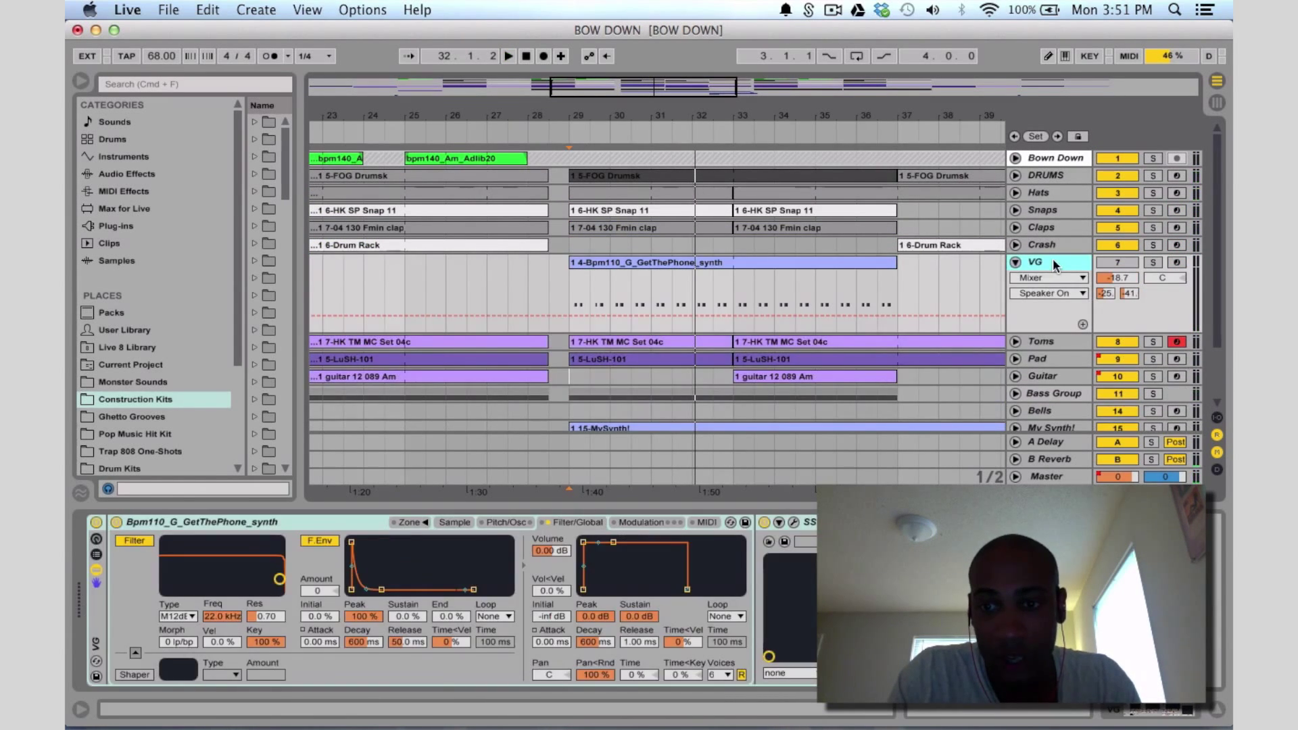
left_click(654, 264)
Arm and reactivate the VG track, and view the sample waveform in its Bpm110_G_GetThePhone_synth sampler
left_click(1175, 263)
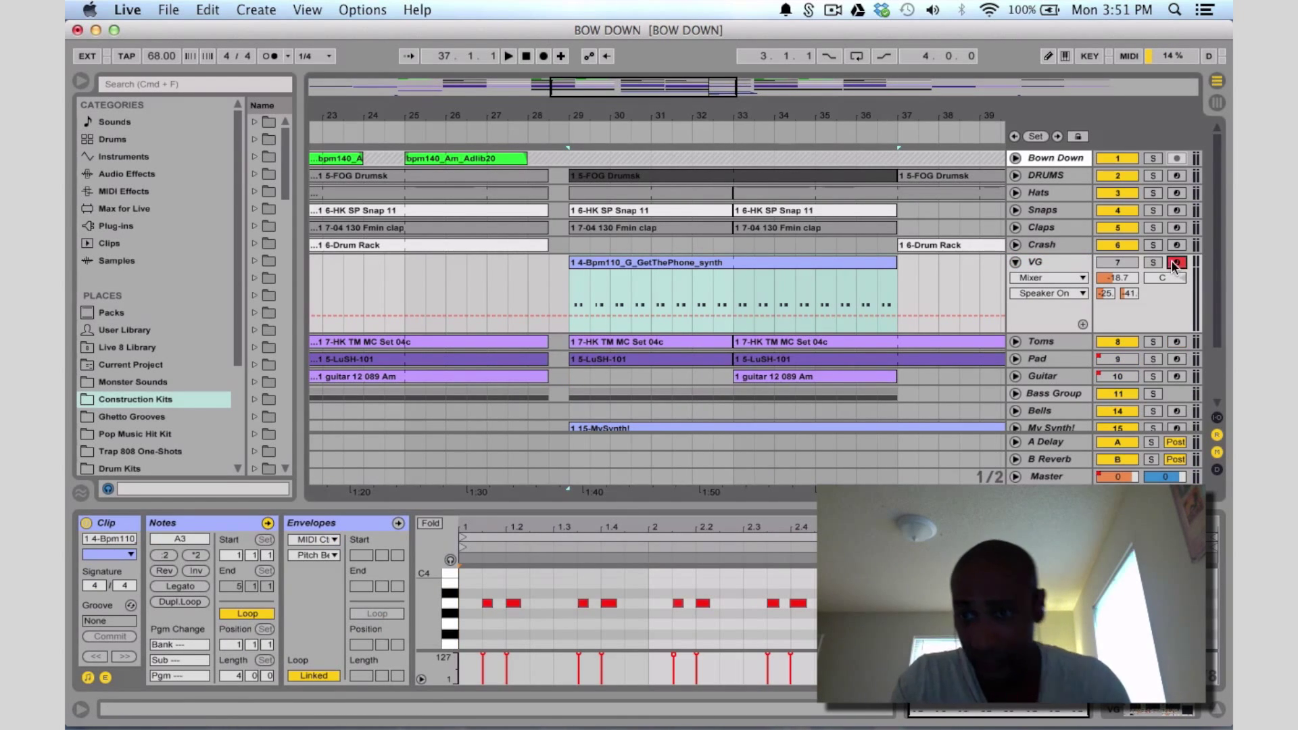
left_click(1119, 263)
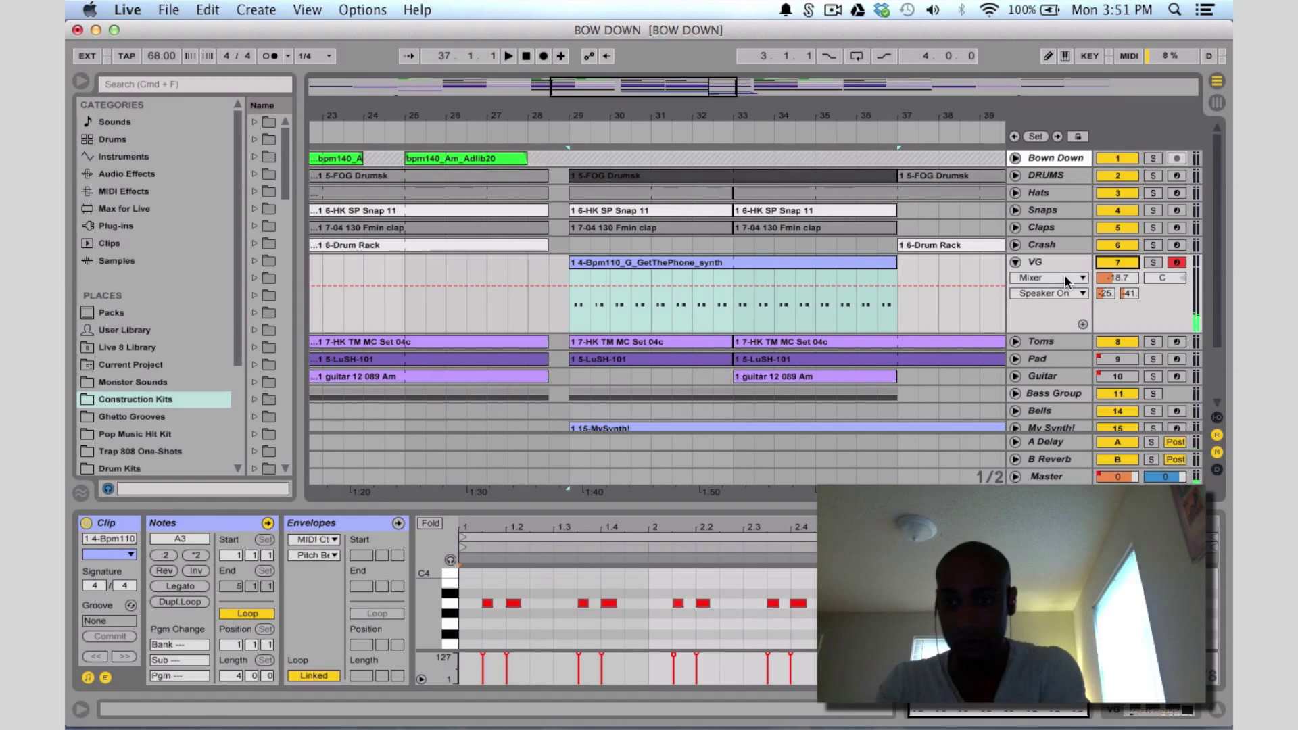
left_click(1040, 263)
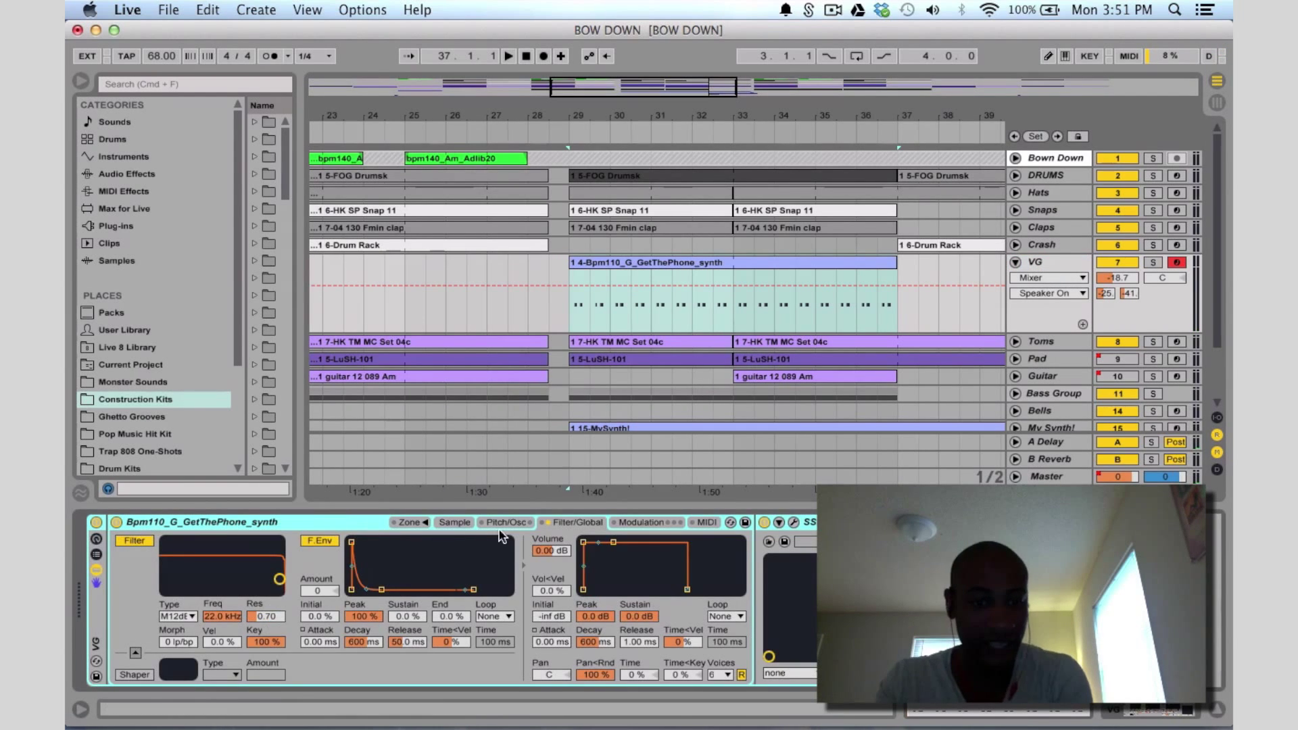
left_click(503, 522)
left_click(454, 524)
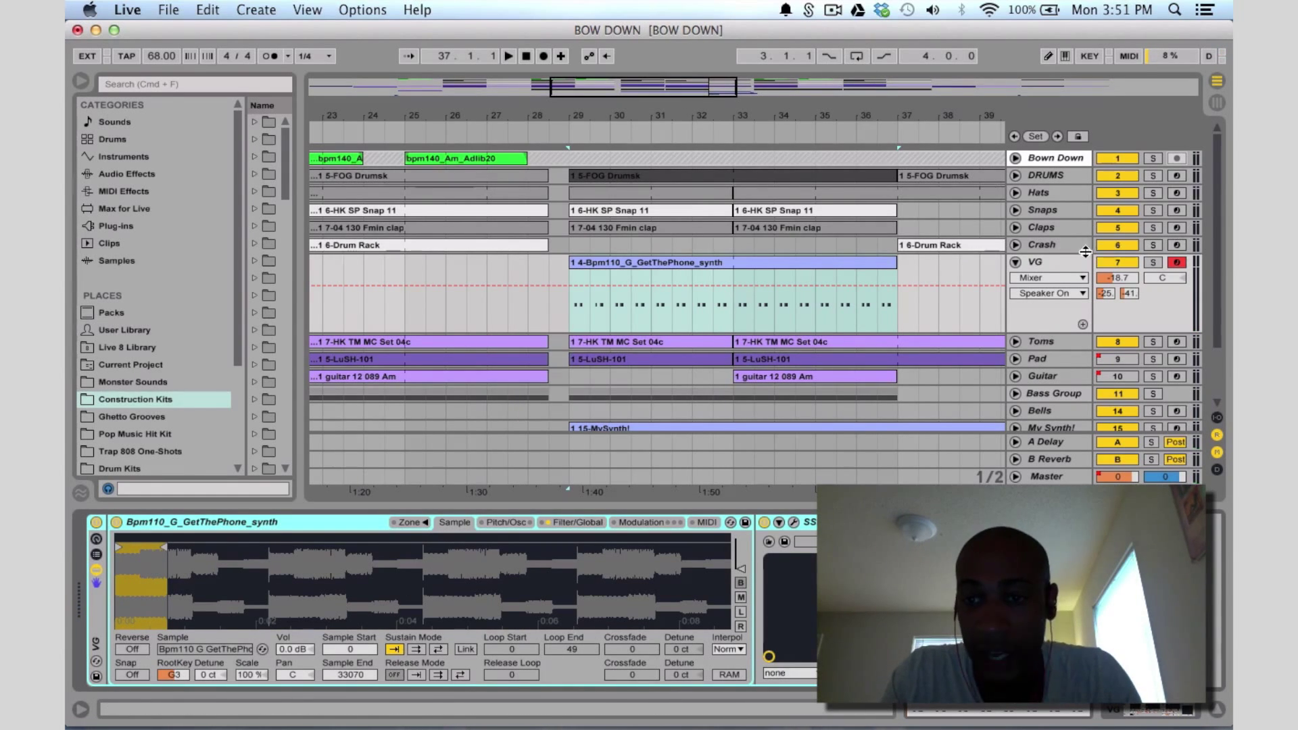
Play the mix from bar 29 with VG included, and view the VG sampler's pitch/oscillator and filter/global settings
left_click(570, 381)
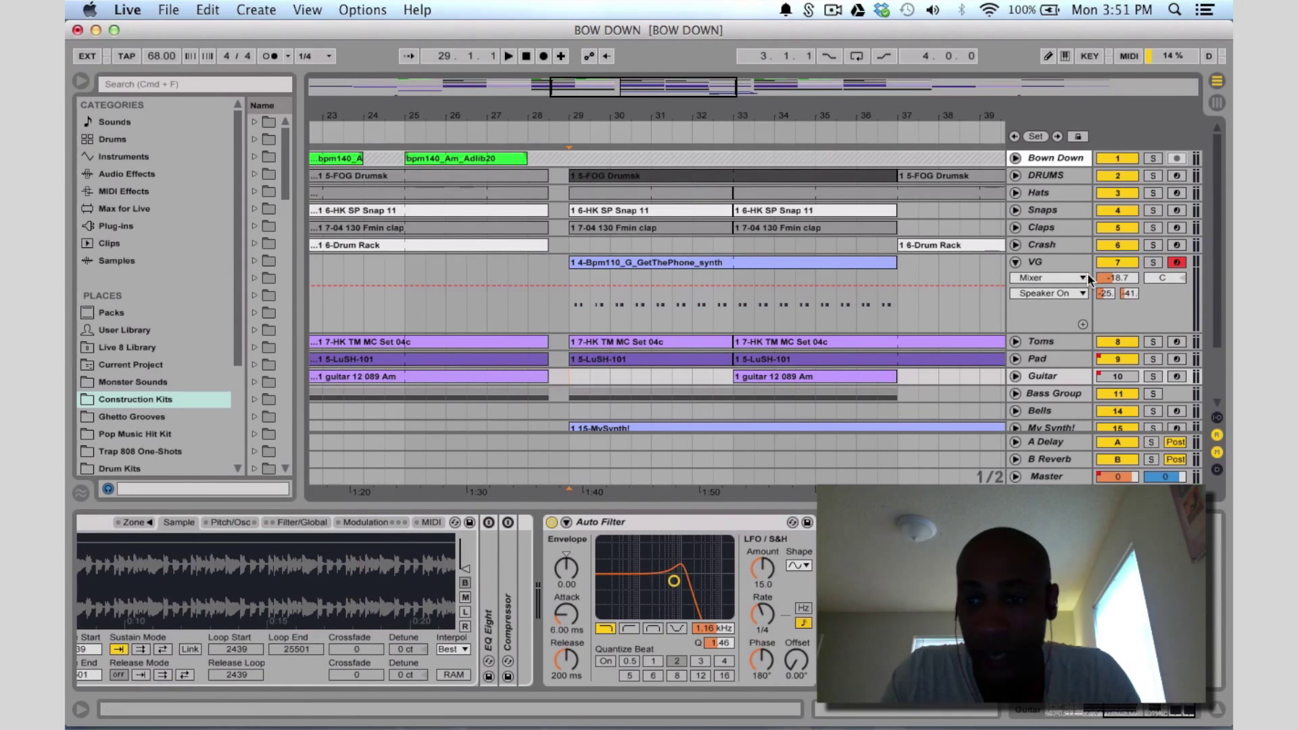
key("space")
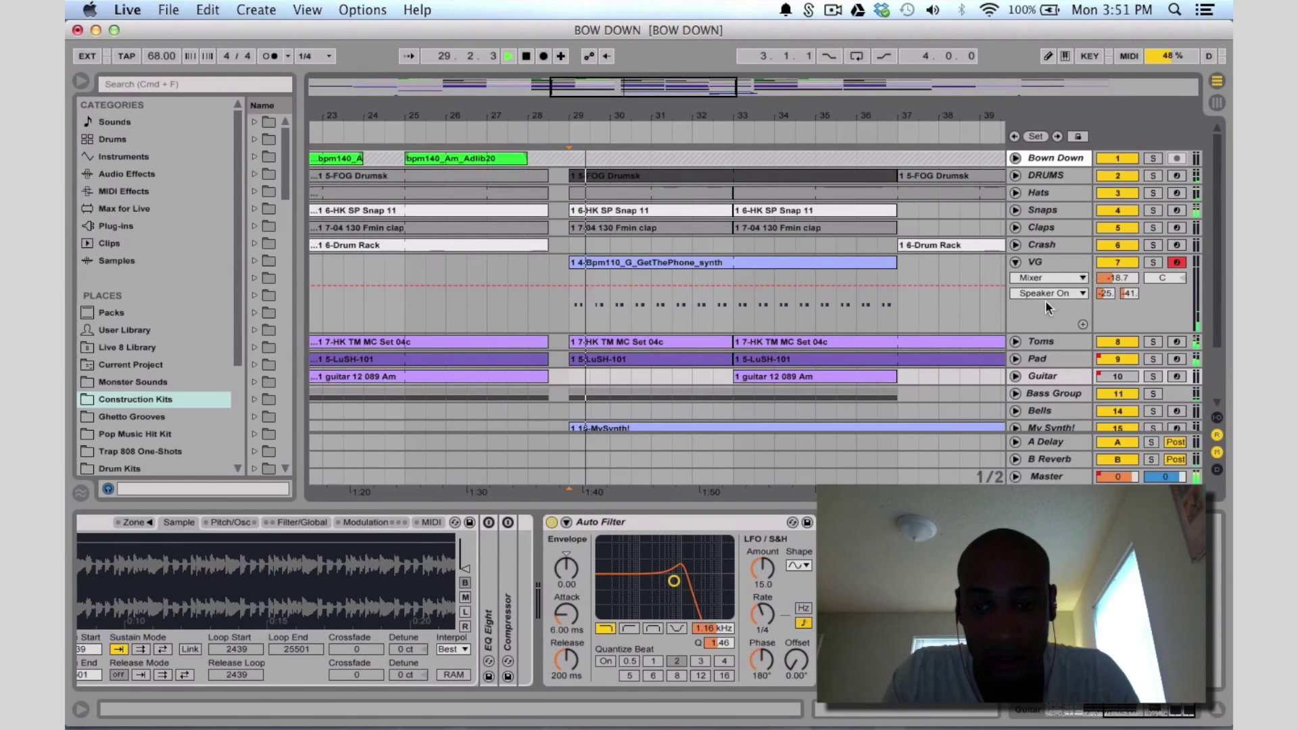
left_click(1053, 265)
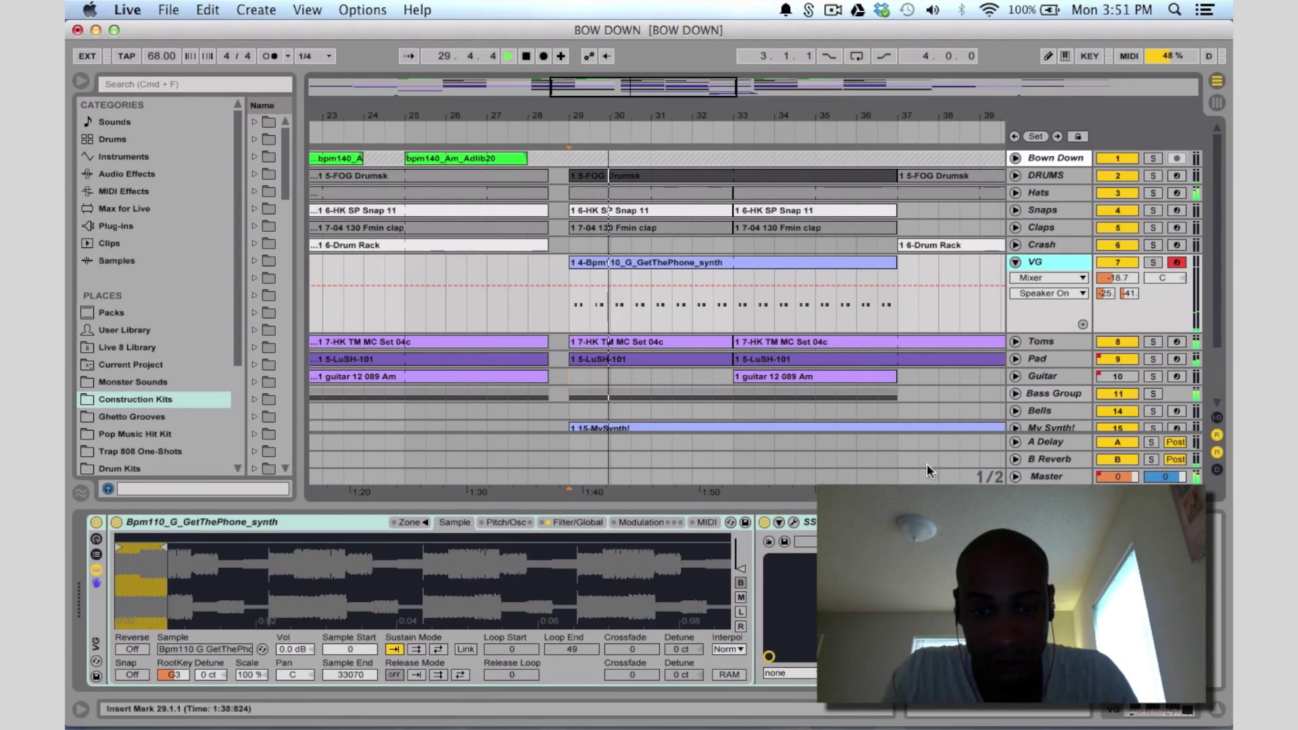
left_click(513, 522)
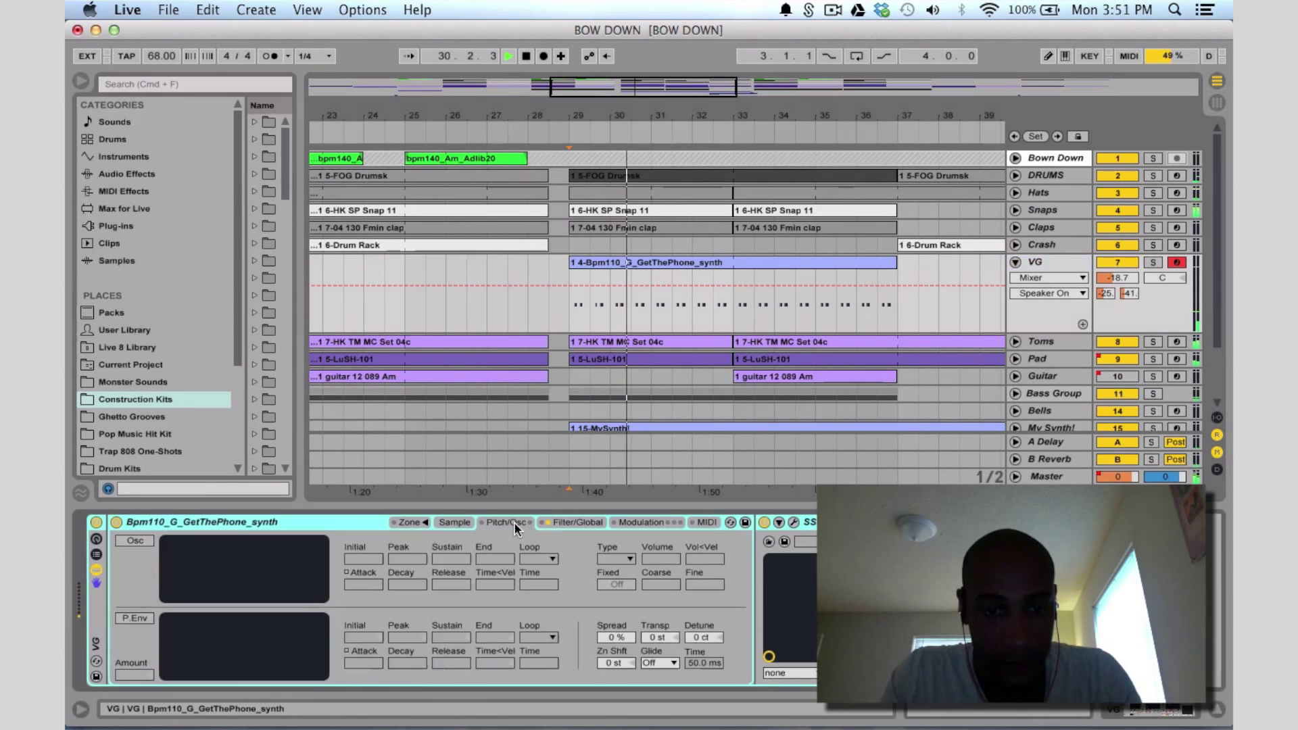
left_click(556, 522)
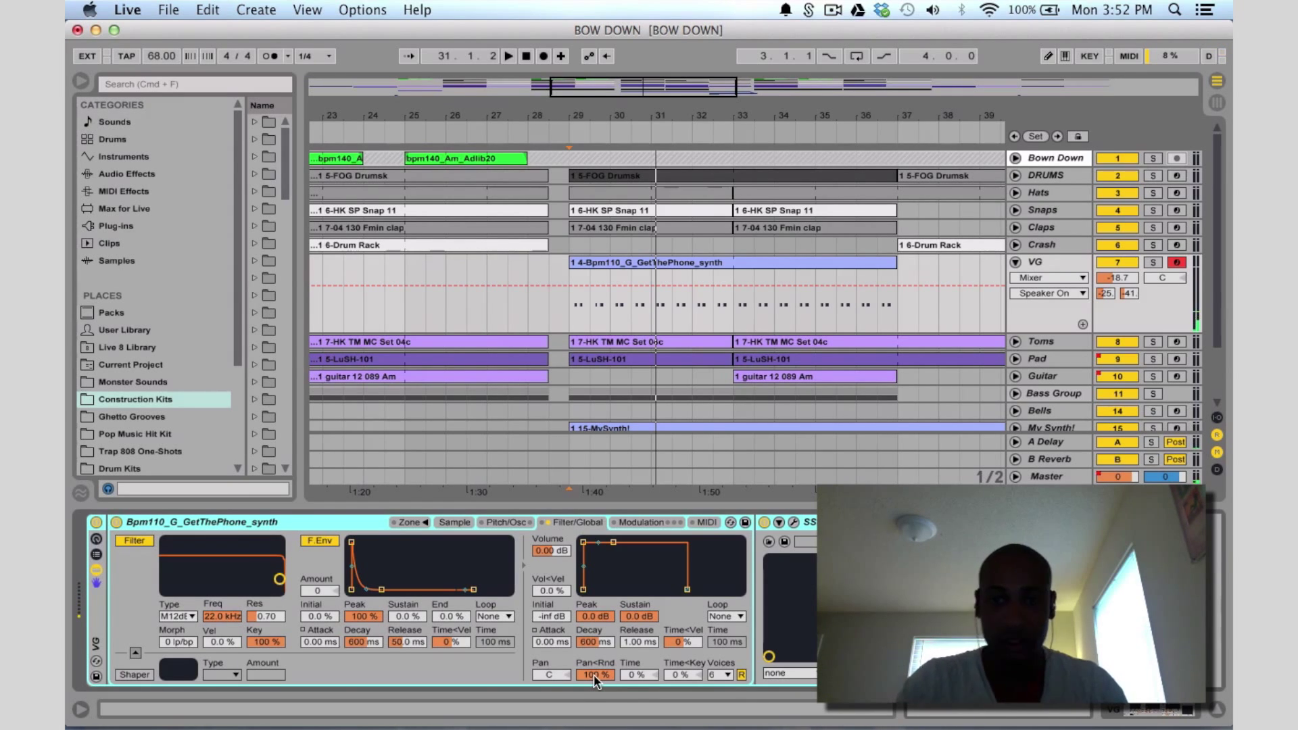
Fold the VG track and show the arrangement from about bar 26 to bar 46
left_click(1015, 263)
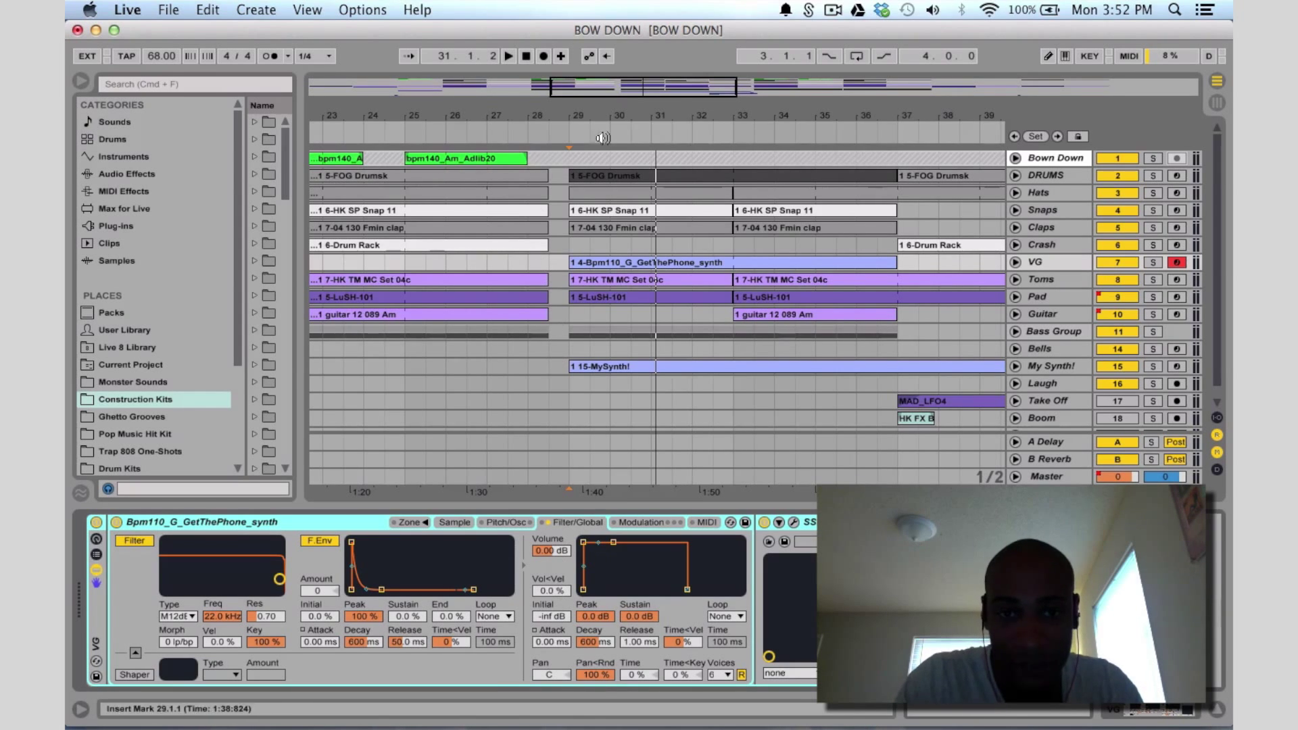
left_click_drag(617, 93, 661, 93)
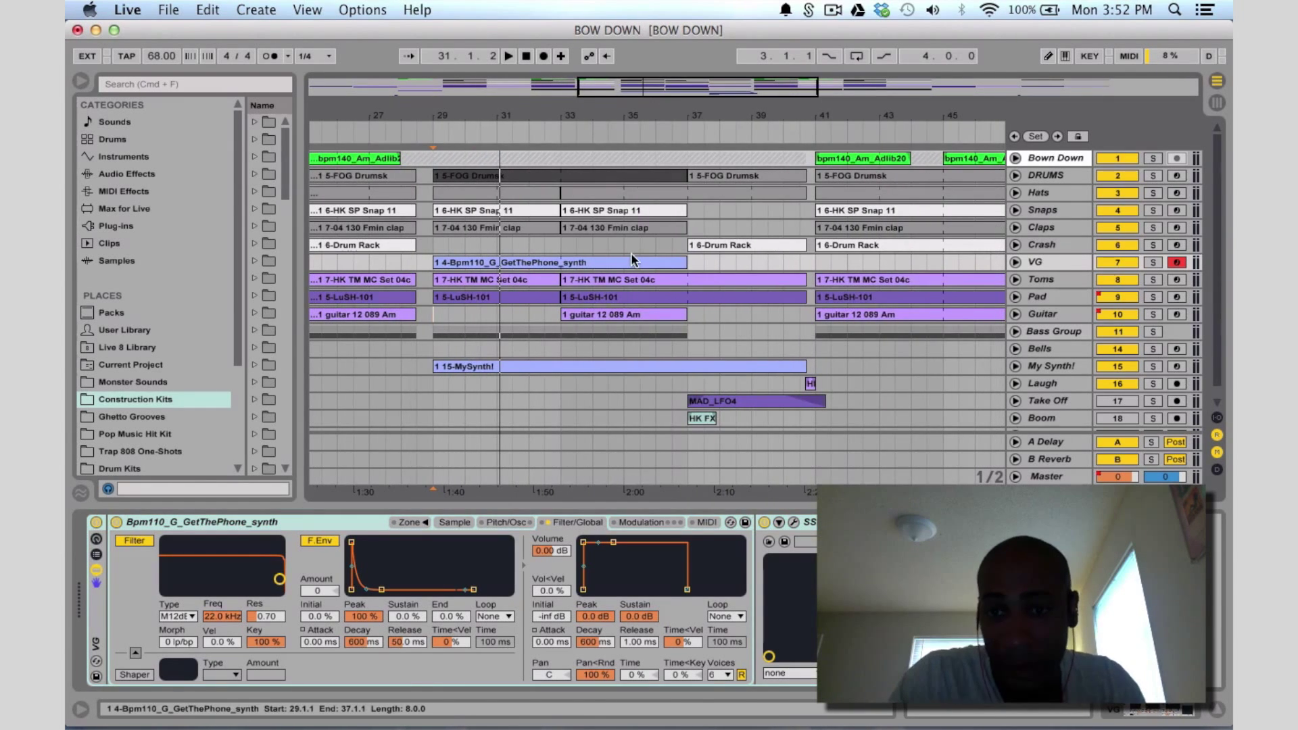
Show the arrangement from about bar 29 to bar 48 and view the device chains of the Boom and Take Off tracks
scroll(631, 252, "down", 1)
scroll(632, 255, "right", 3)
scroll(632, 255, "up", 1)
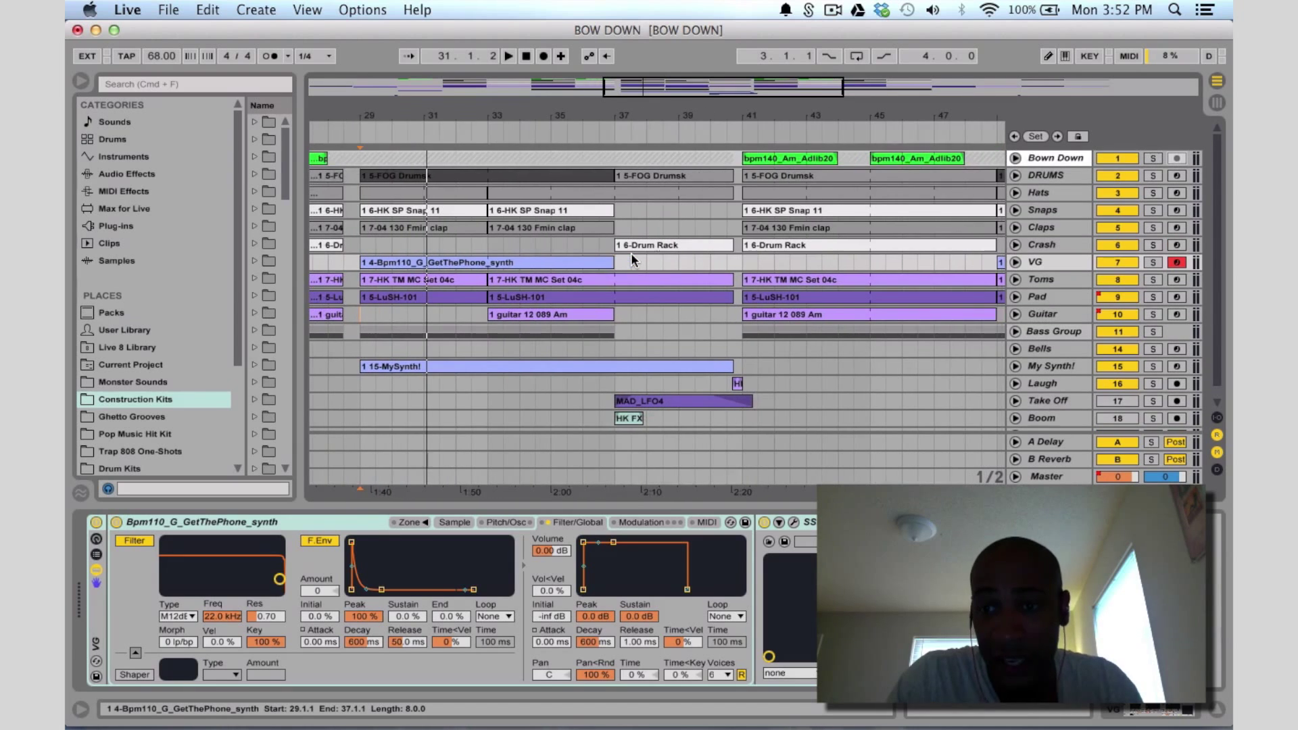
scroll(832, 282, "down", 1)
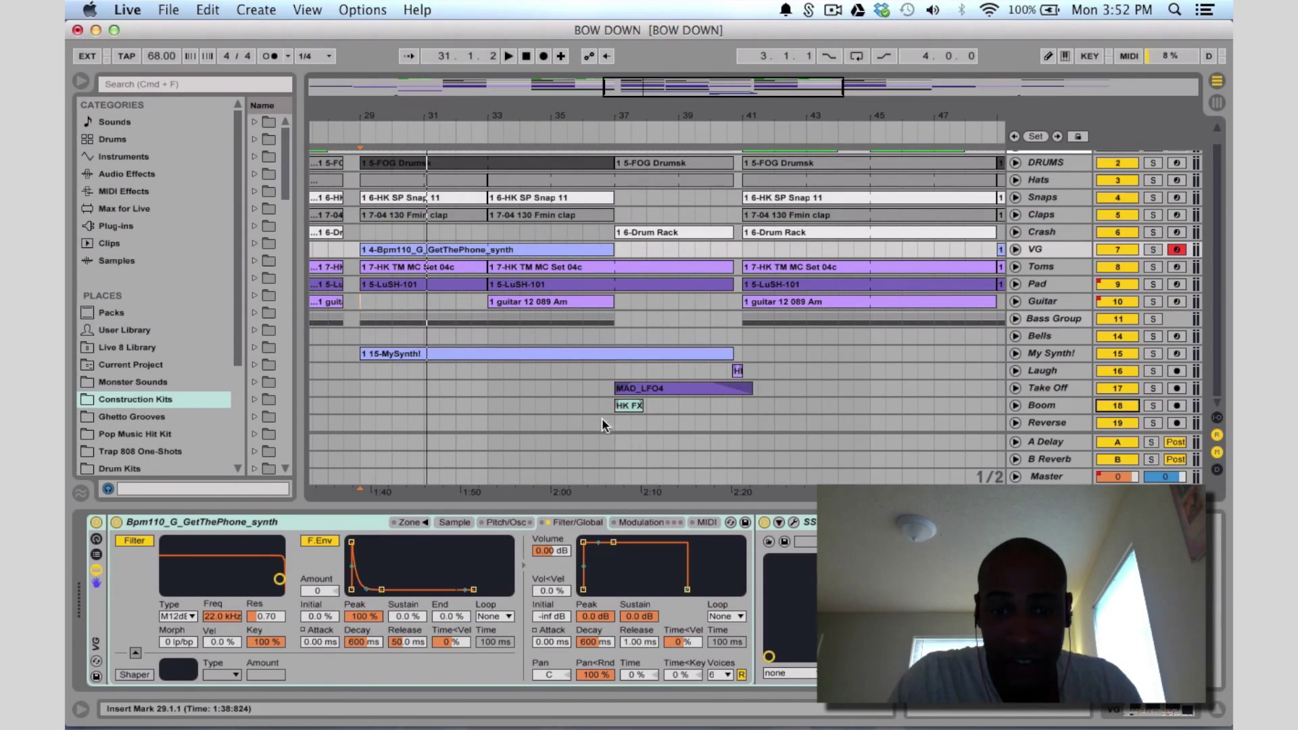
left_click(1053, 403)
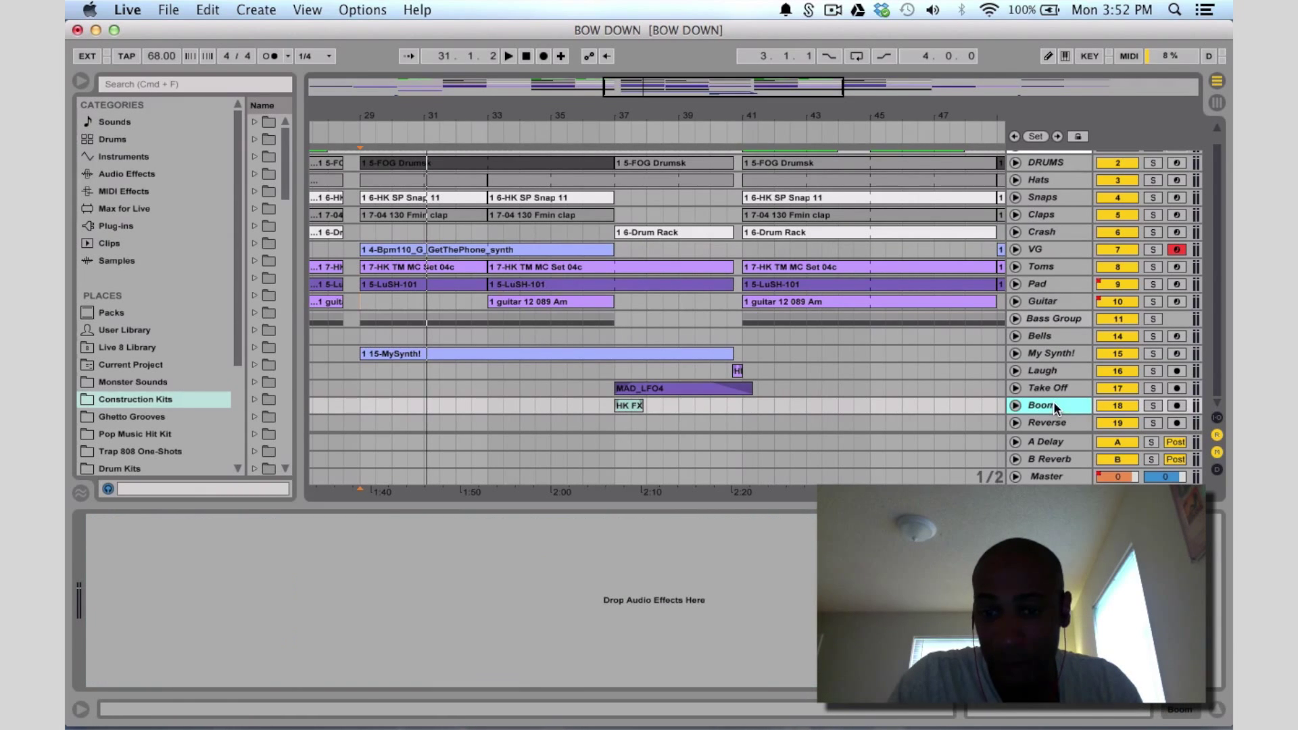
left_click(1046, 387)
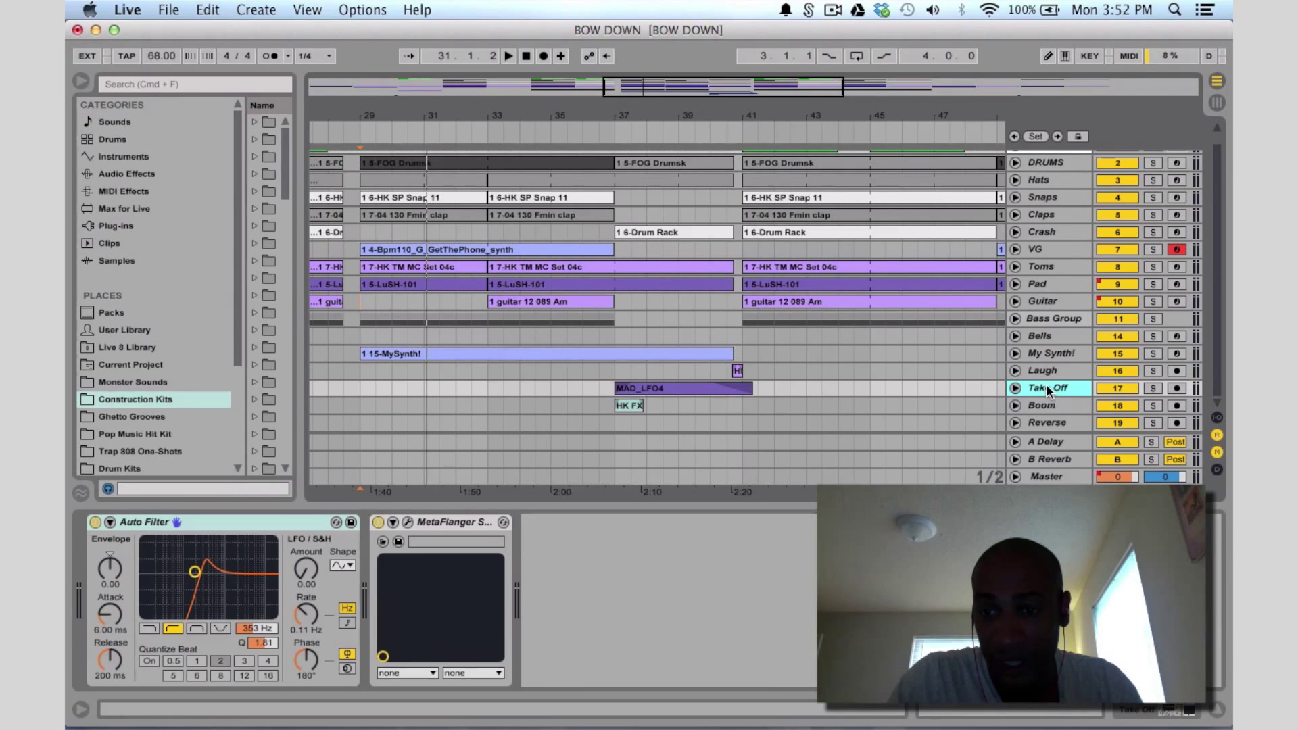
Play the mix from 36.3.1 with the Take Off track unfolded, and view its MAD_LFO4 clip fades and effect devices
left_click(600, 424)
key("space")
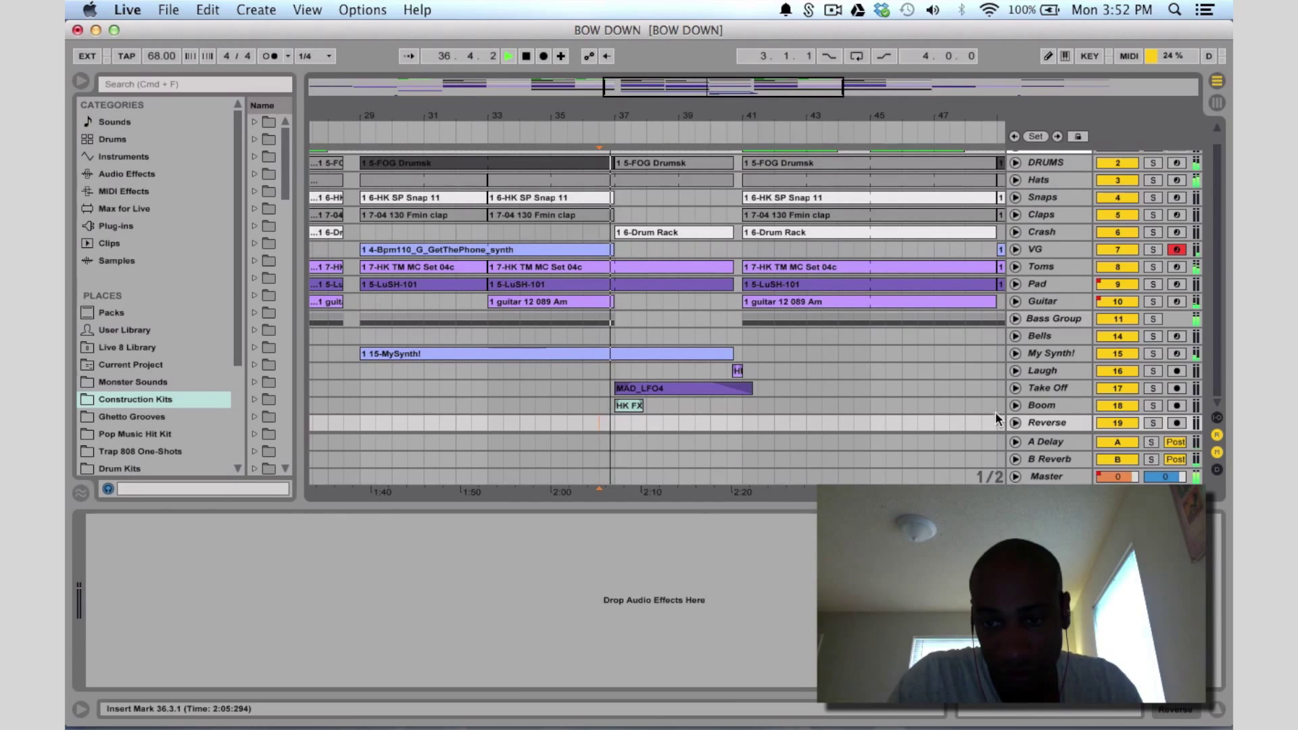
left_click(1015, 389)
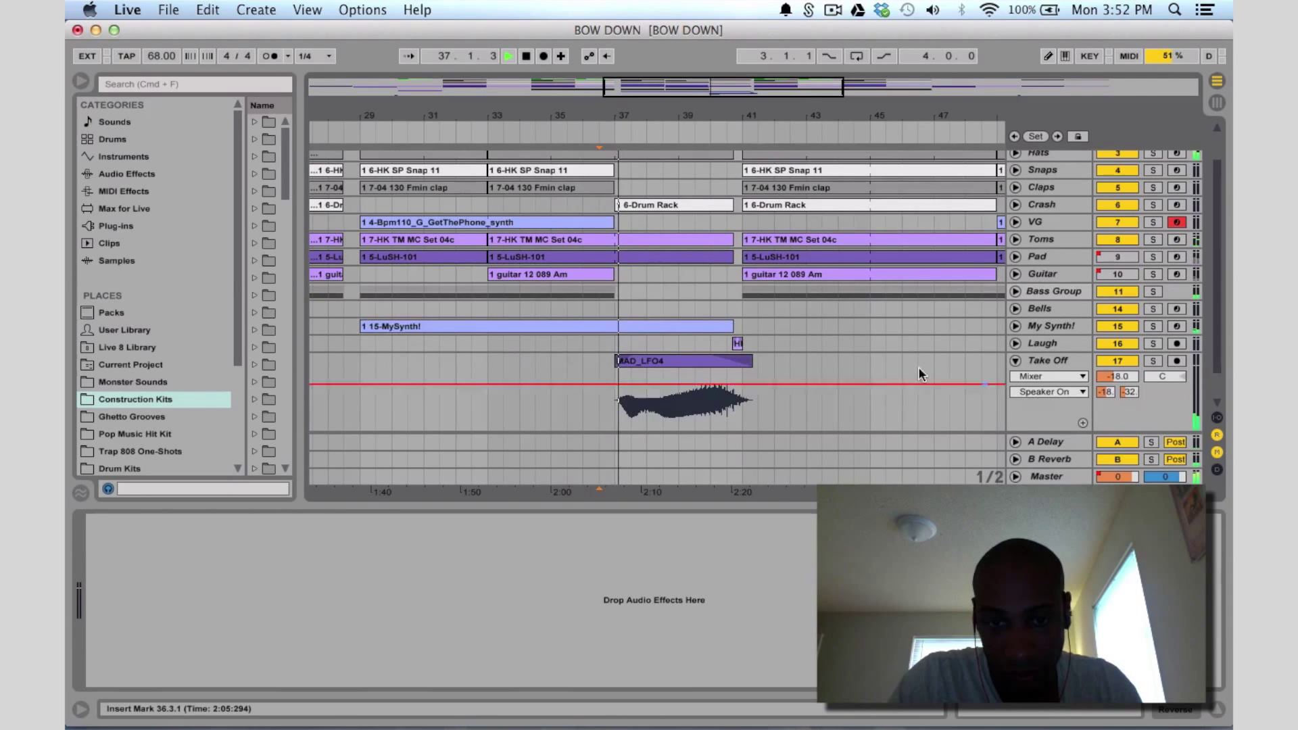
left_click(1022, 378)
left_click(1037, 414)
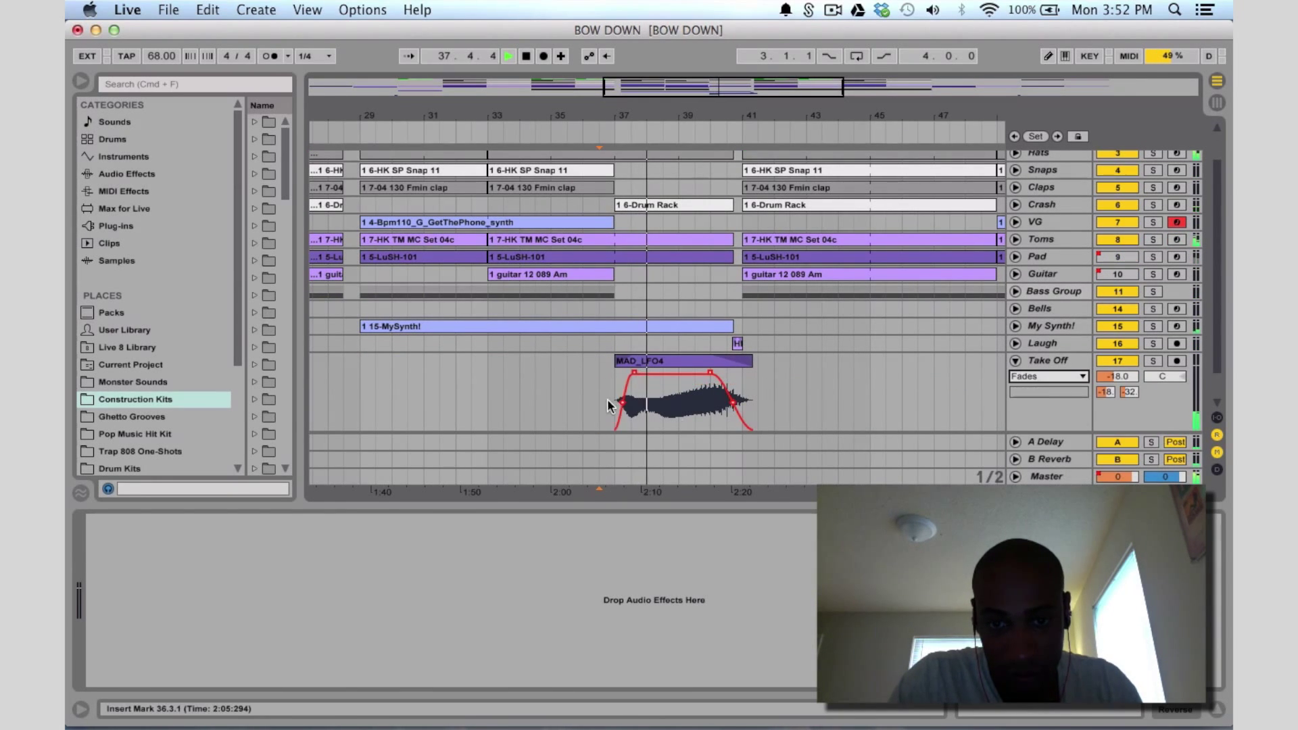
scroll(854, 411, "down", 2)
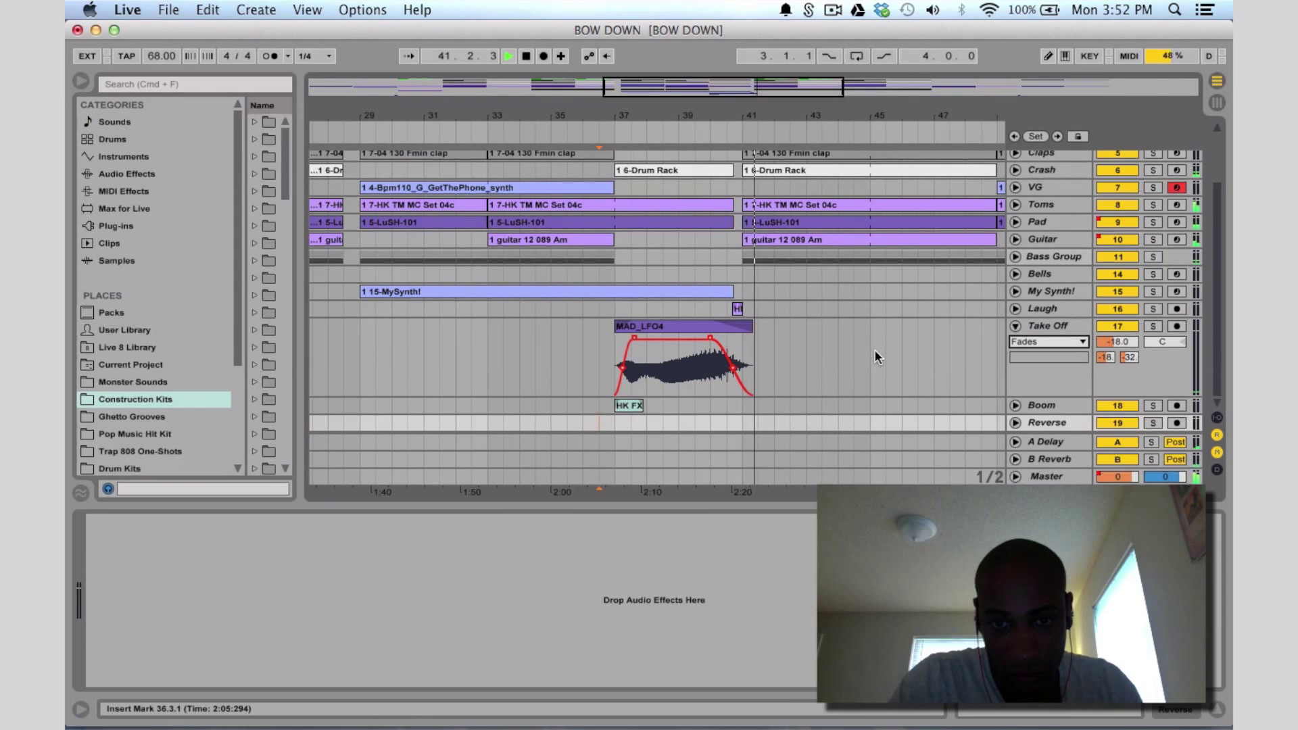
left_click(1045, 327)
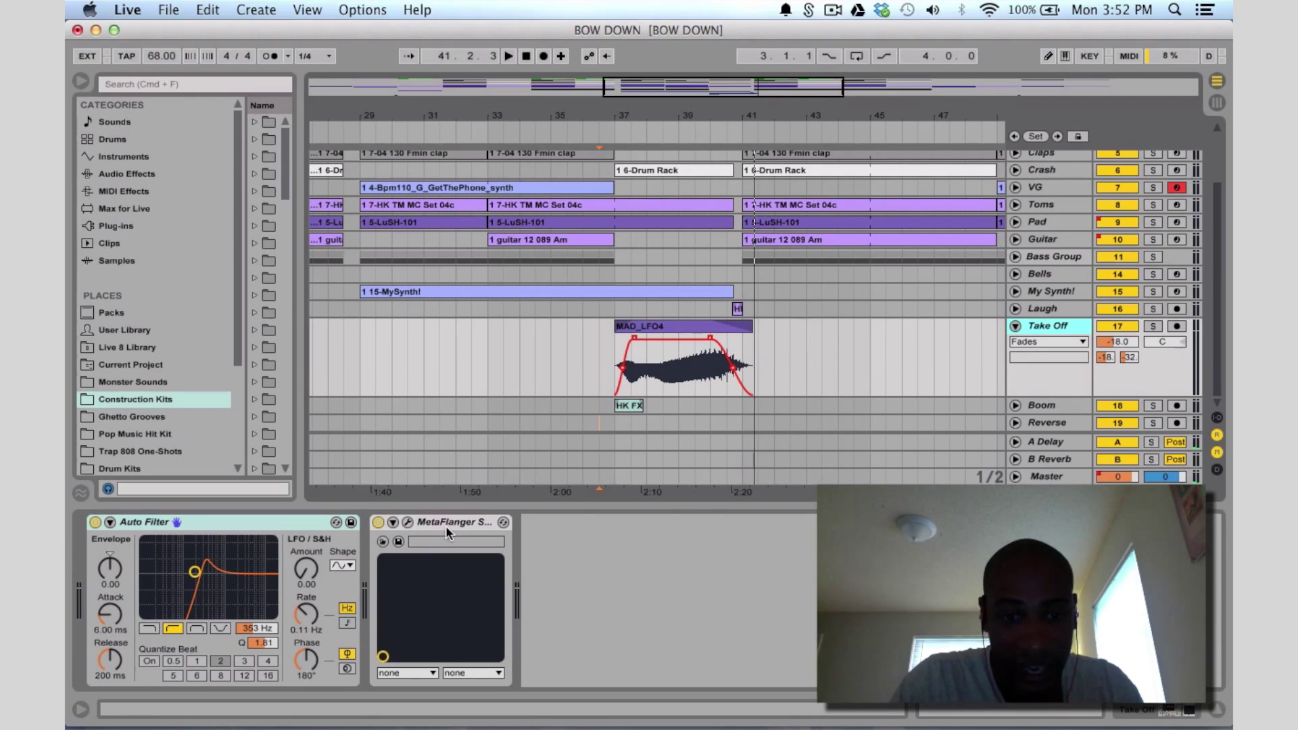
Unfold the Boom track and audition its HK FX clip soloed from bar 37, ending with the solo off
left_click(1015, 405)
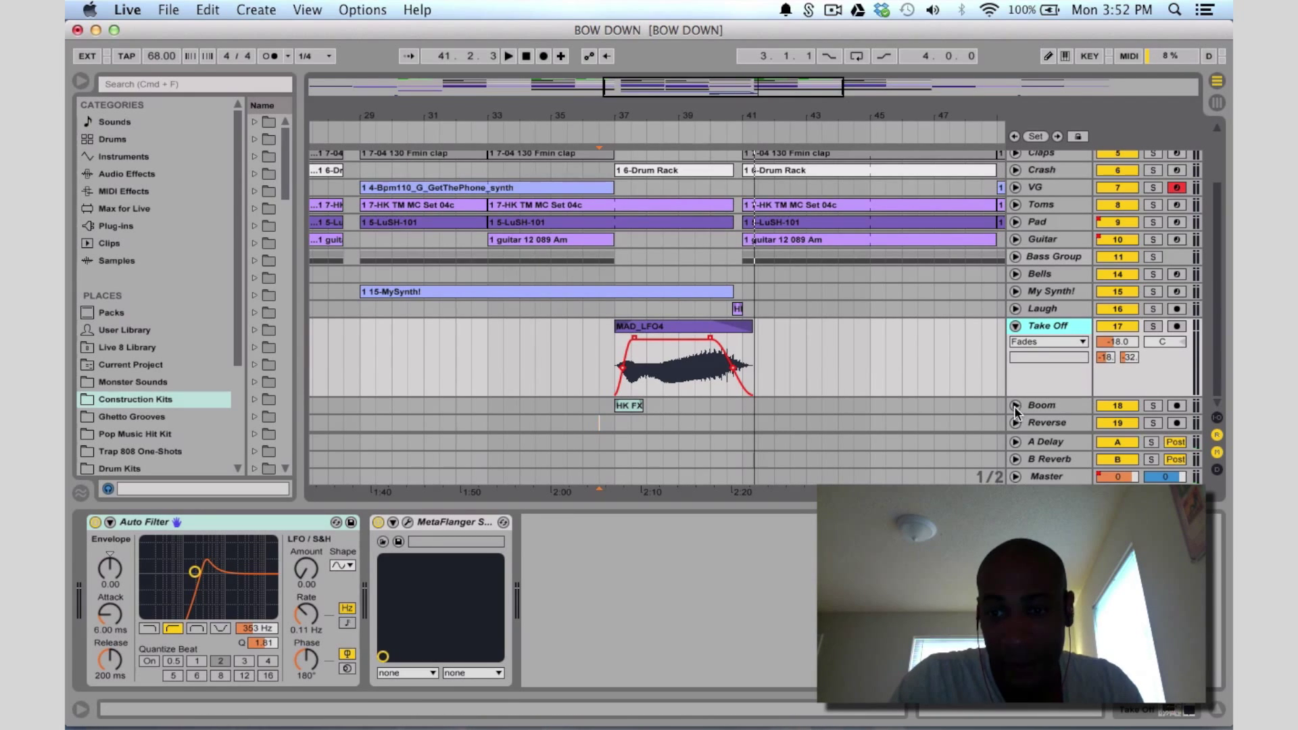
left_click(1153, 405)
left_click(611, 439)
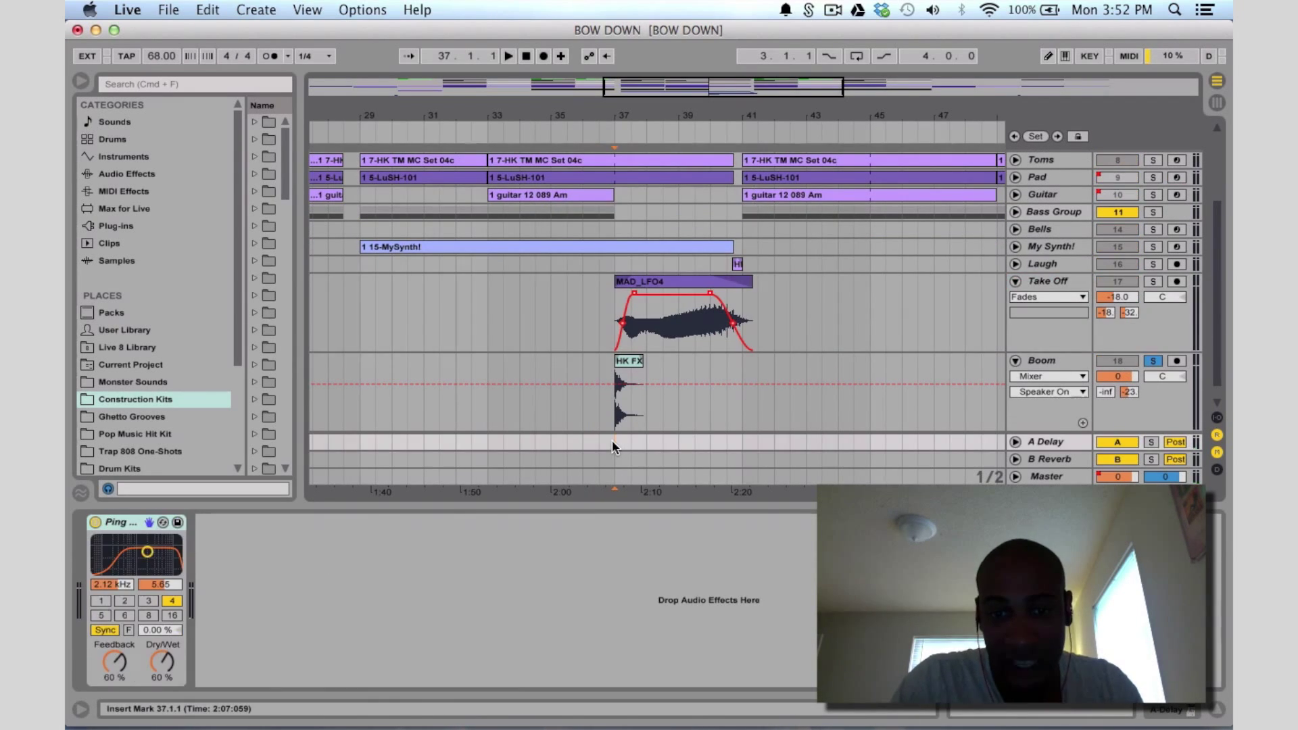
key("space")
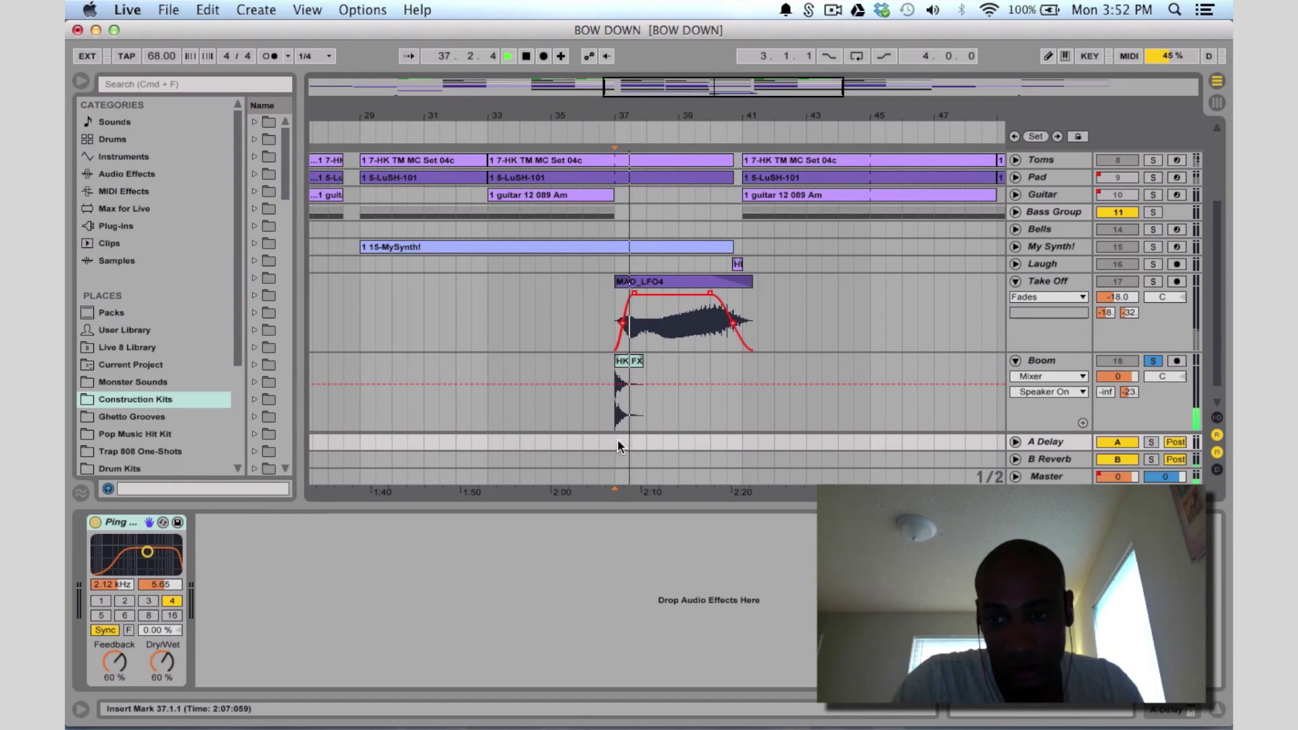
left_click(1155, 360)
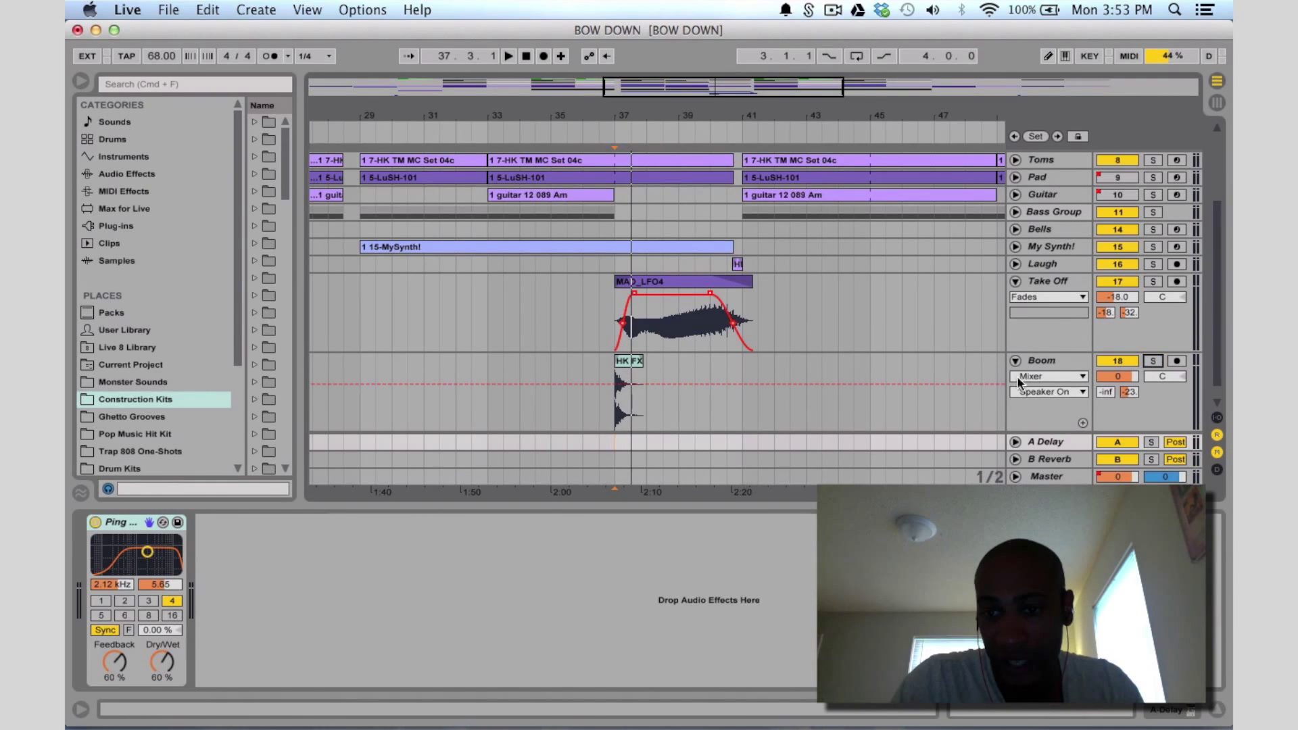
Fold the Boom and Take Off tracks and show the arrangement from about bar 33 to bar 55
left_click(1015, 360)
left_click(1017, 280)
scroll(729, 368, "up", 10)
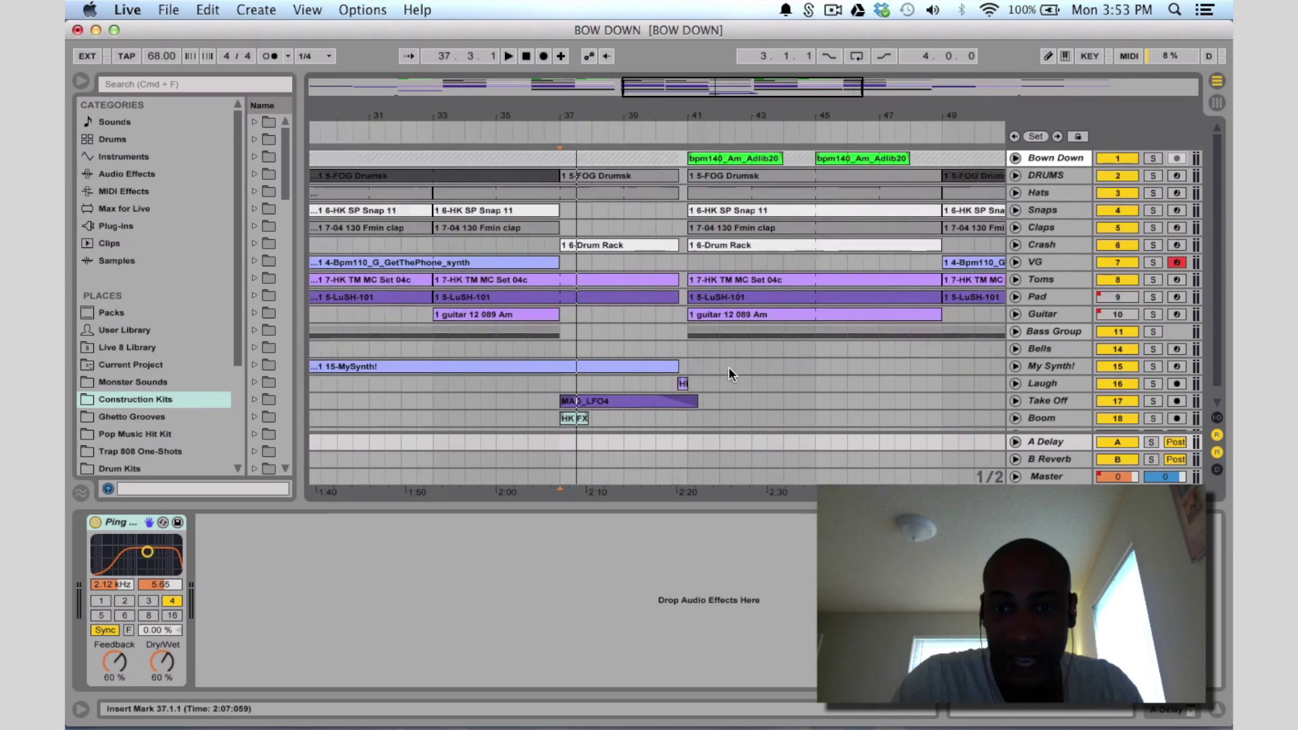
key("minus")
key("minus")
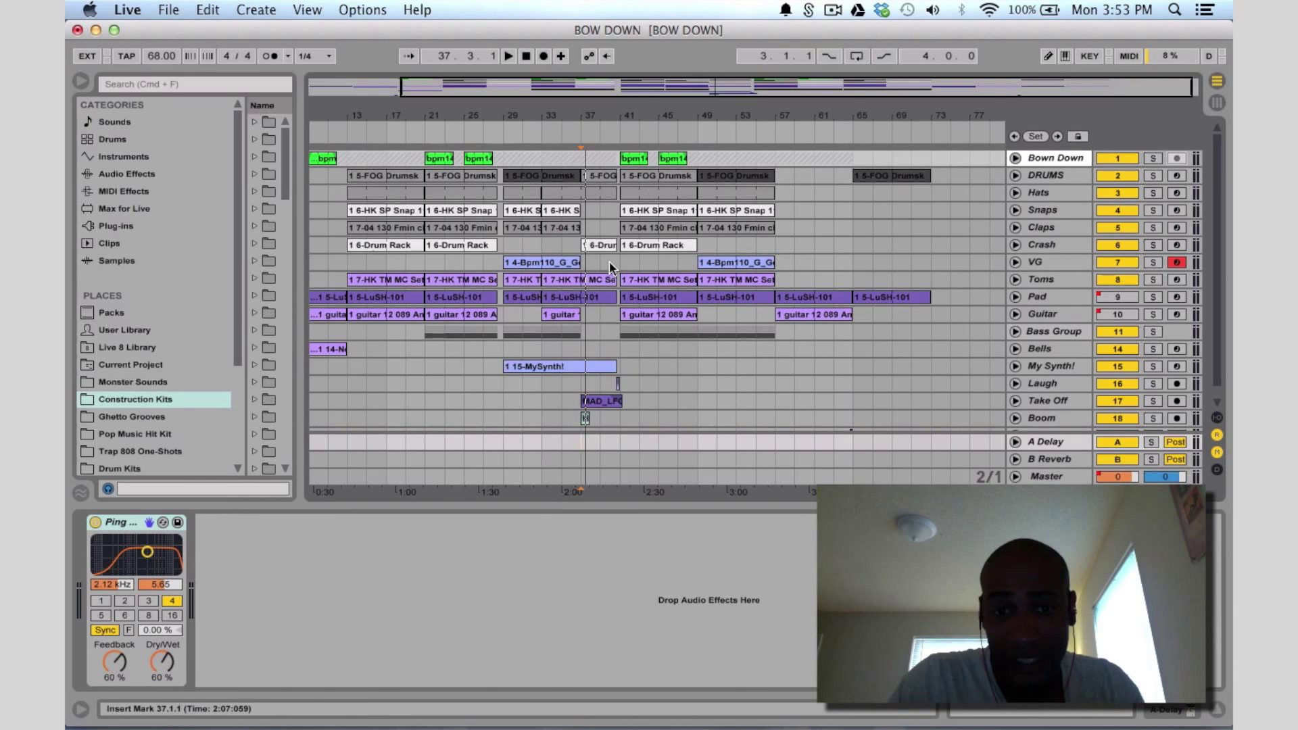
left_click_drag(605, 96, 725, 93)
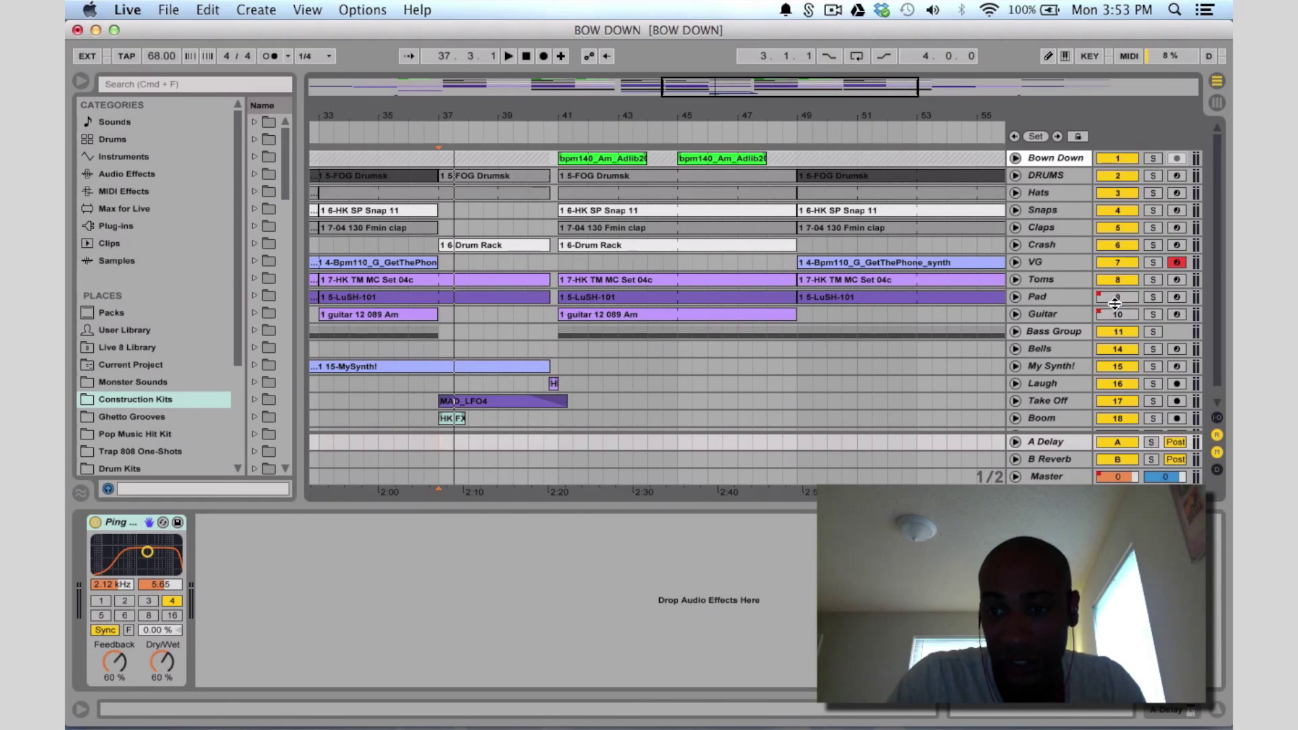
Play the full mix from bar 41 to bar 49 with the whole arrangement in view
left_click(560, 350)
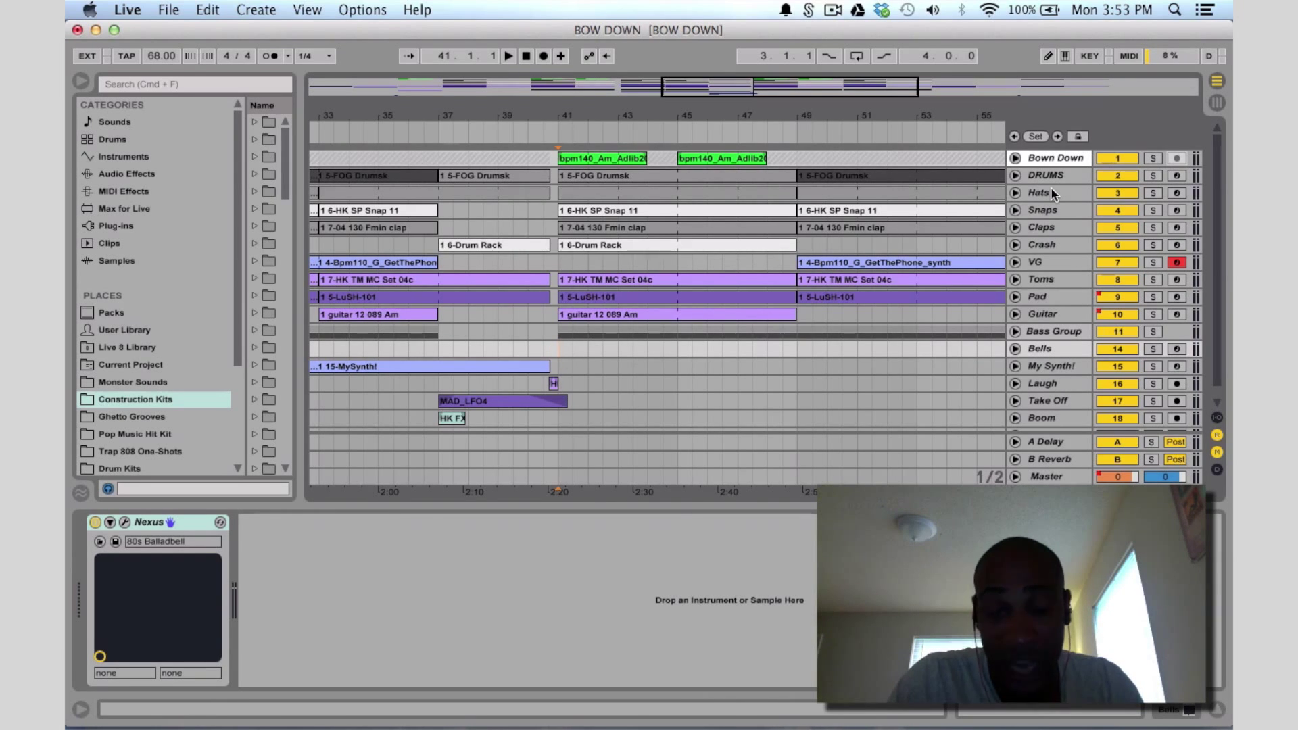
key("space")
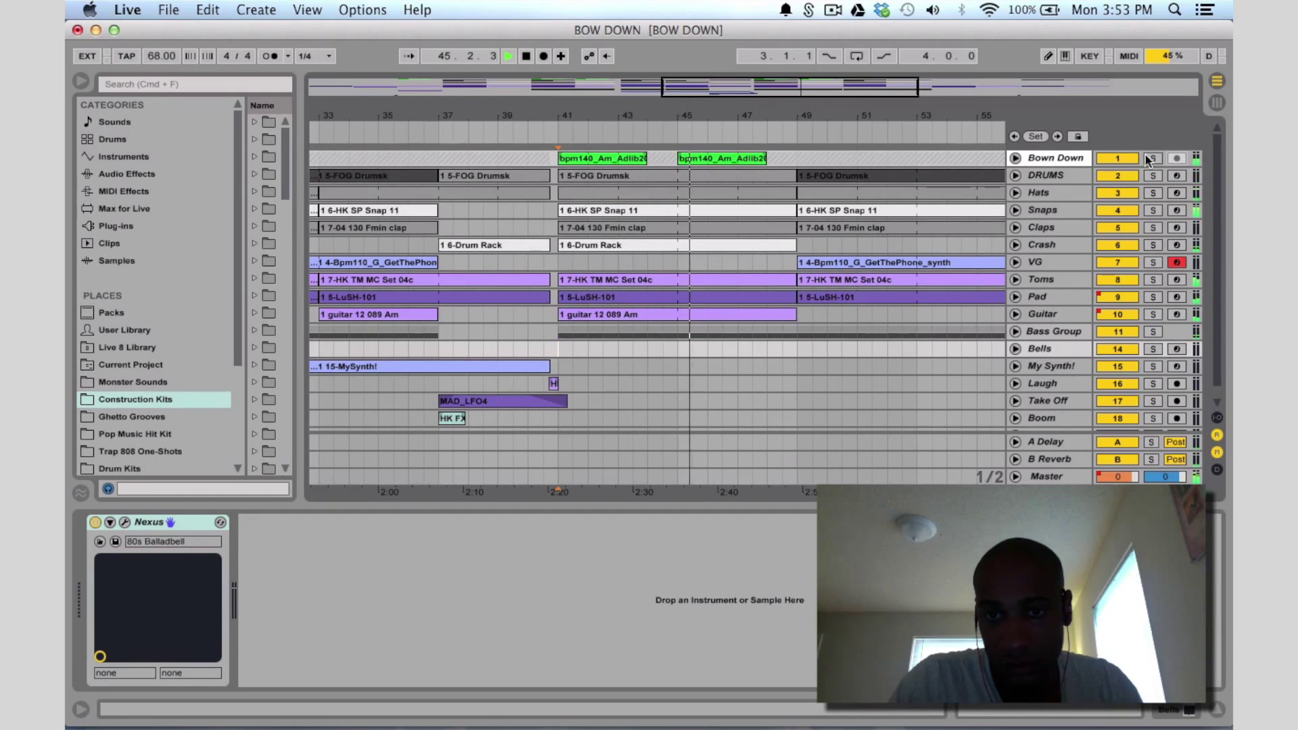
left_click_drag(884, 95, 885, 68)
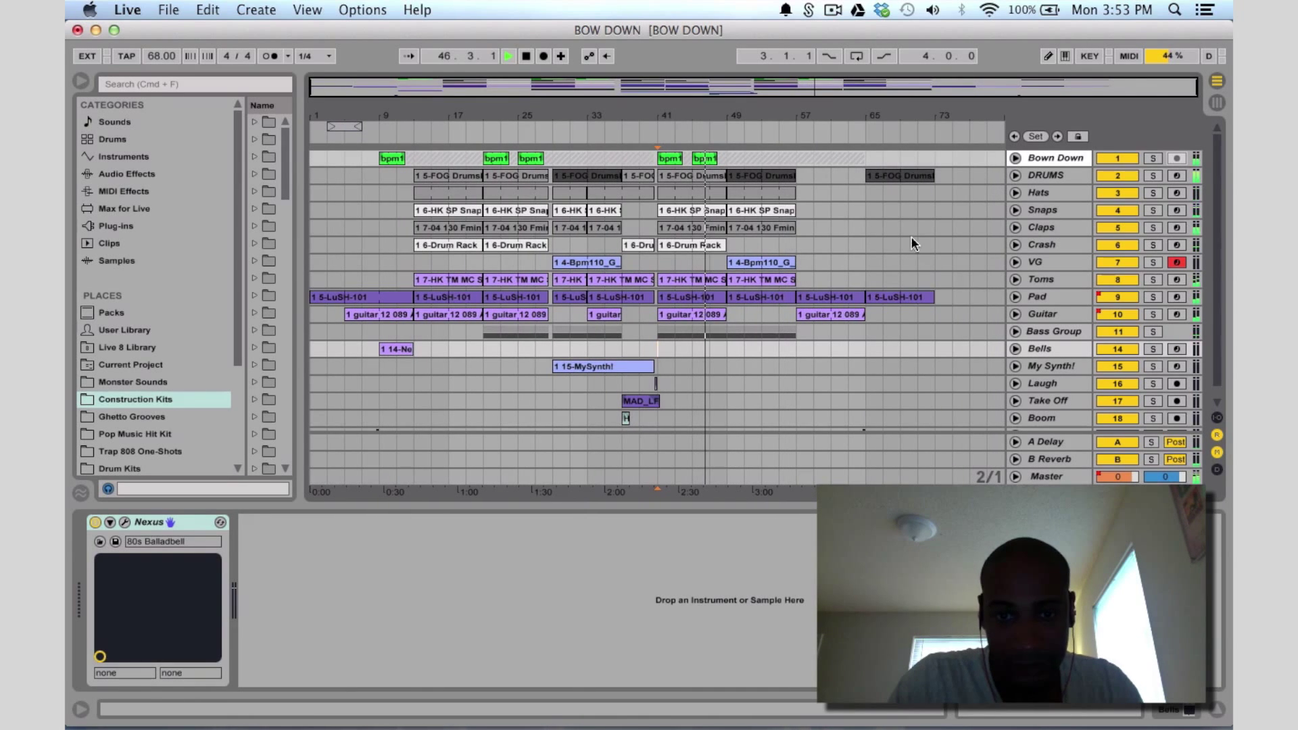
scroll(910, 253, "down", 1)
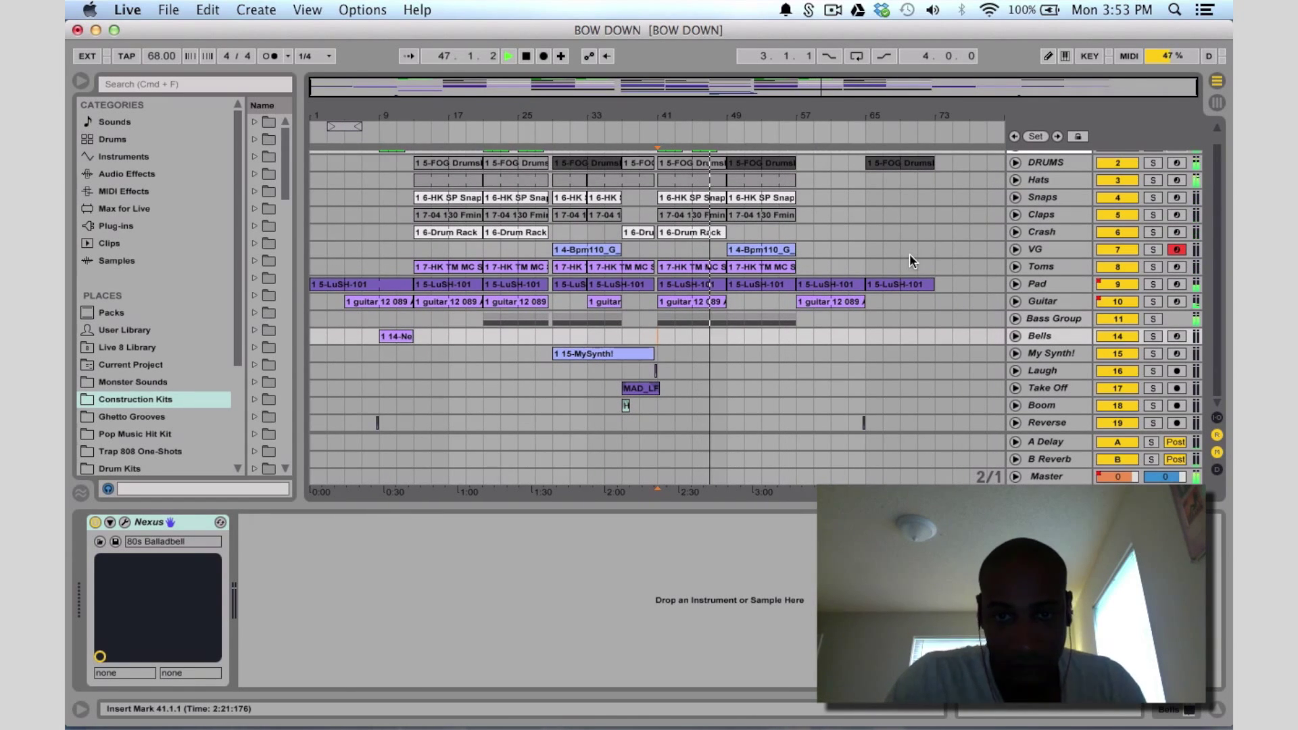
scroll(910, 253, "up", 1)
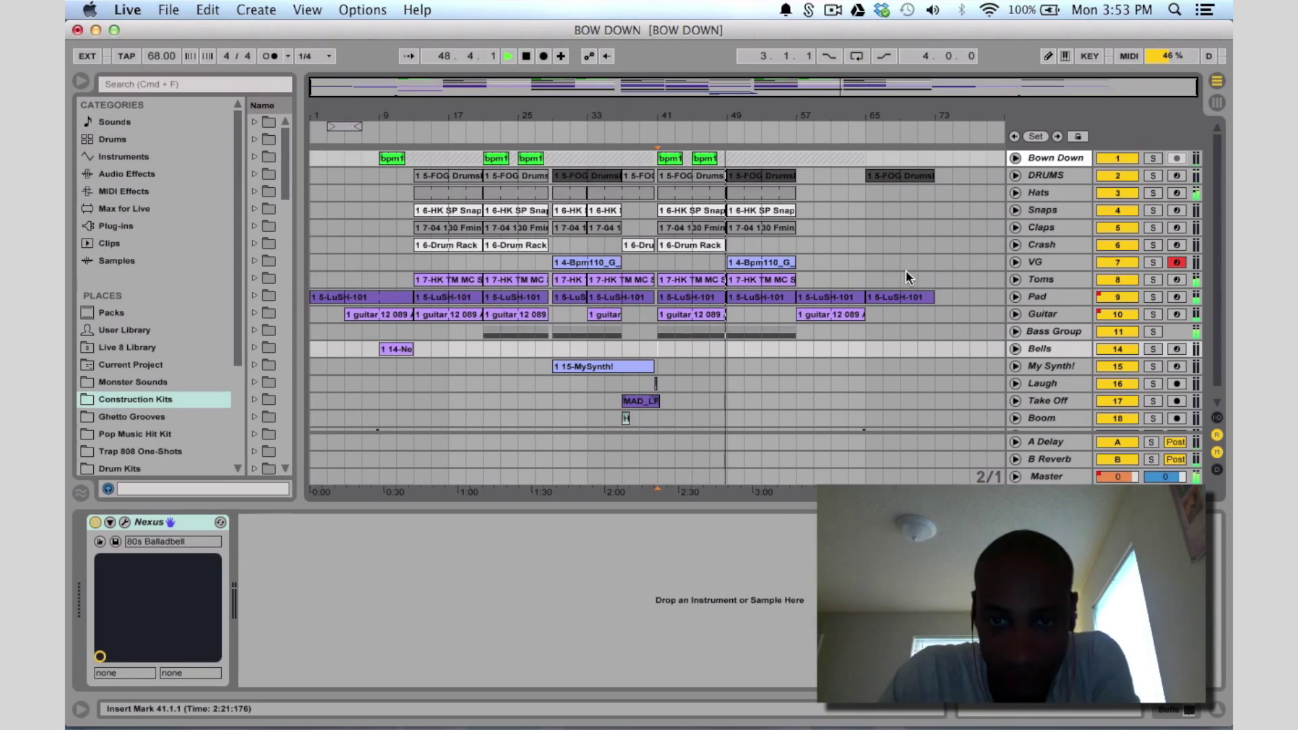
key("space")
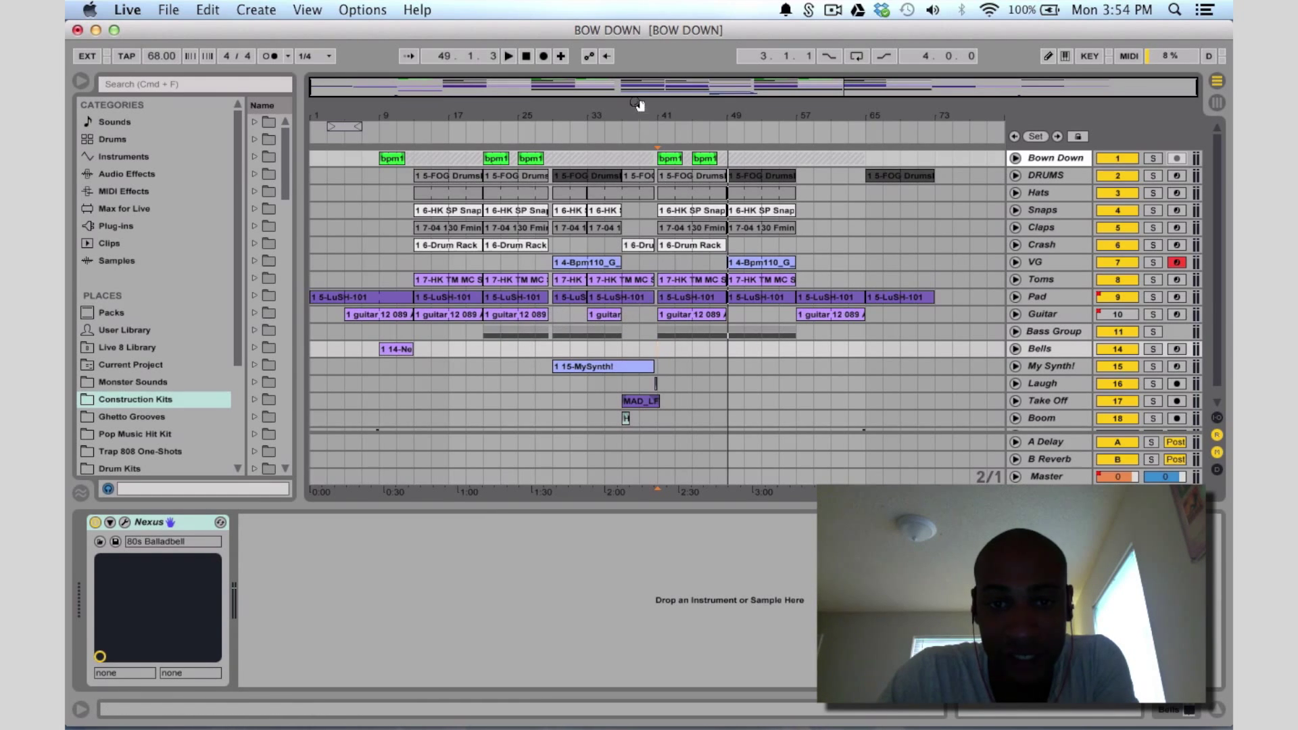
Examine the complete arrangement and its track list, from the Bown Down track down to the Reverse track
key("plus")
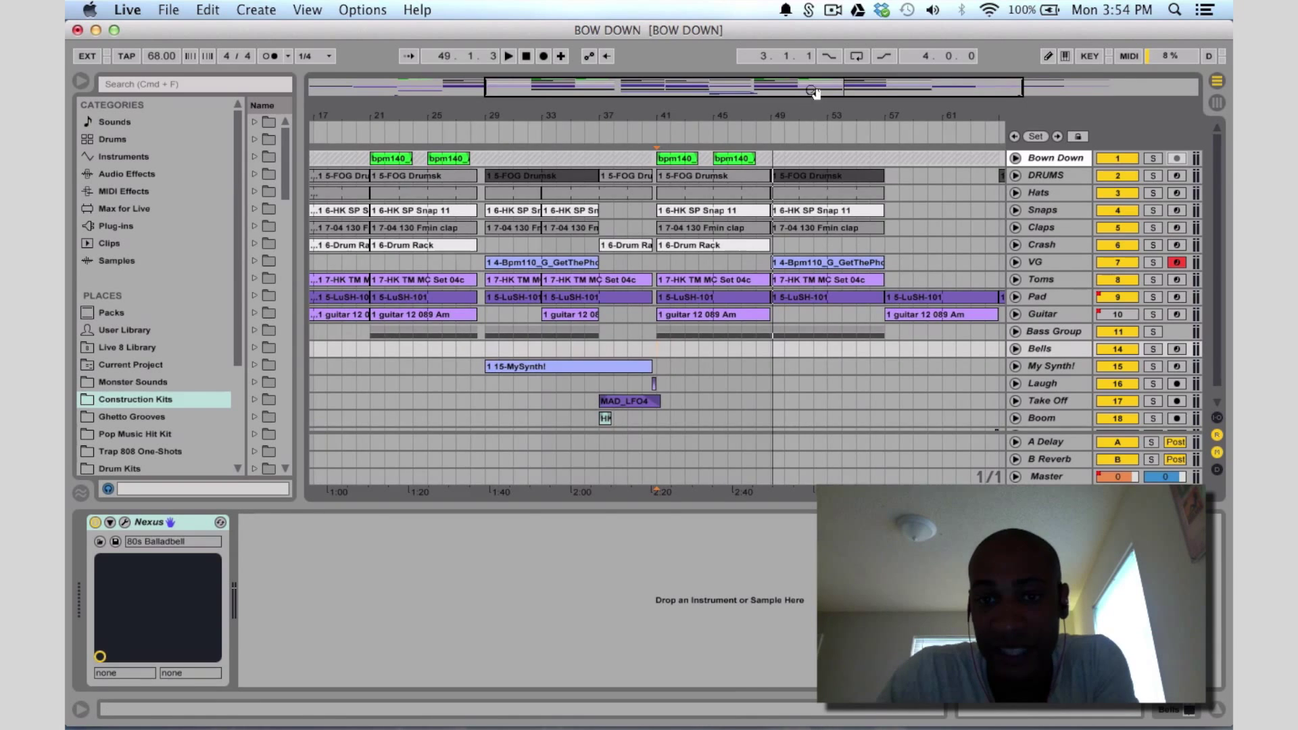
key("minus")
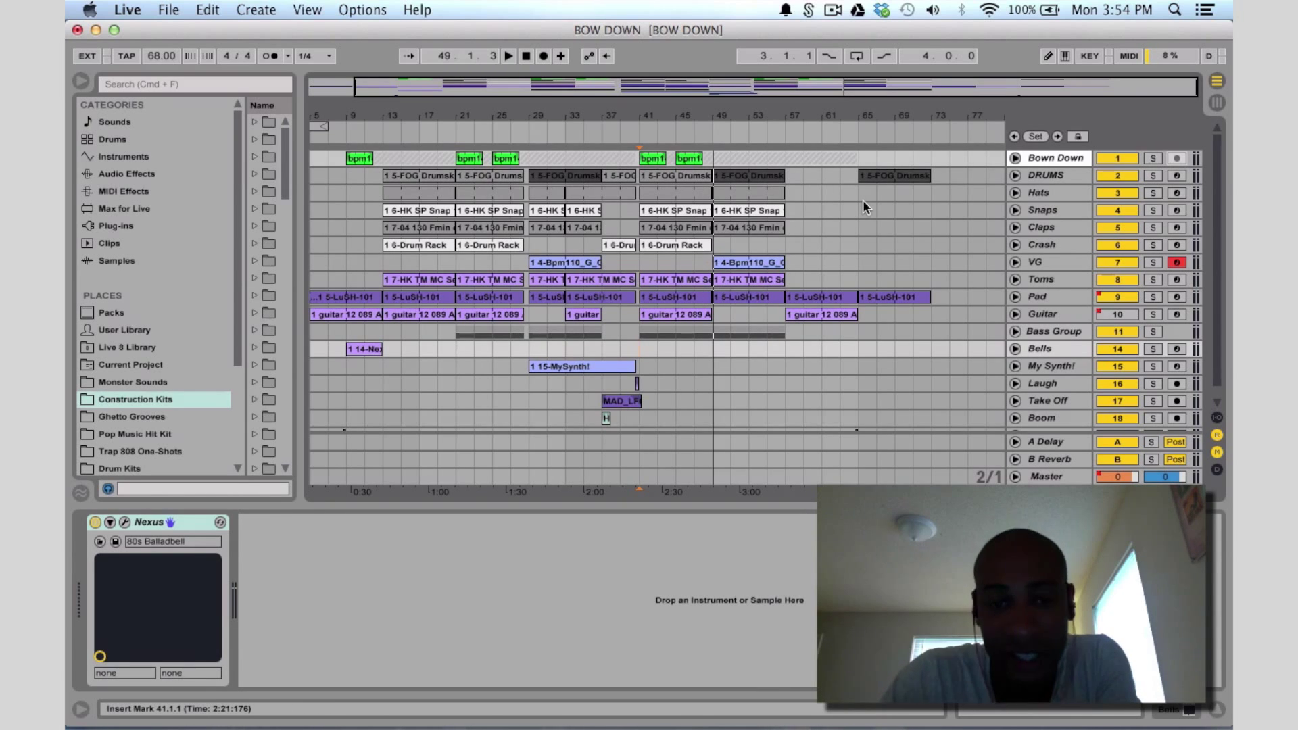
left_click_drag(739, 80, 706, 89)
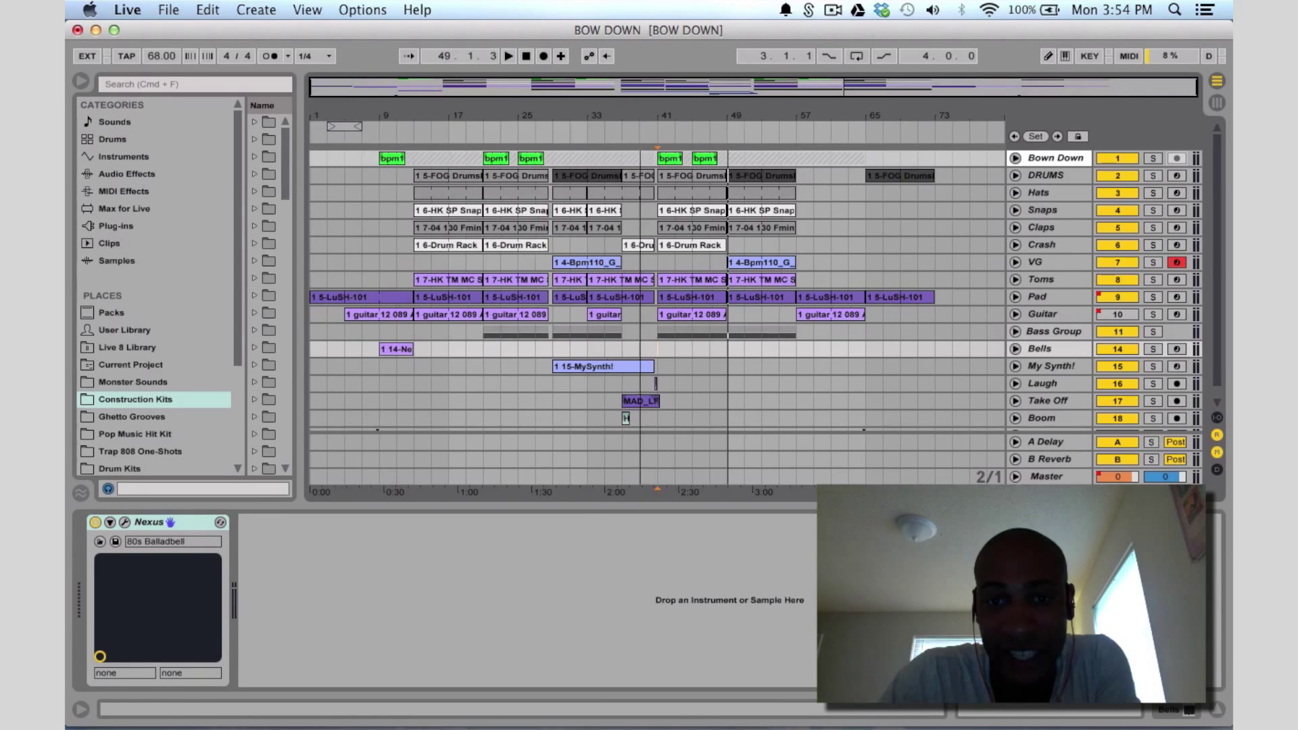
scroll(654, 308, "down", 1)
scroll(655, 308, "up", 1)
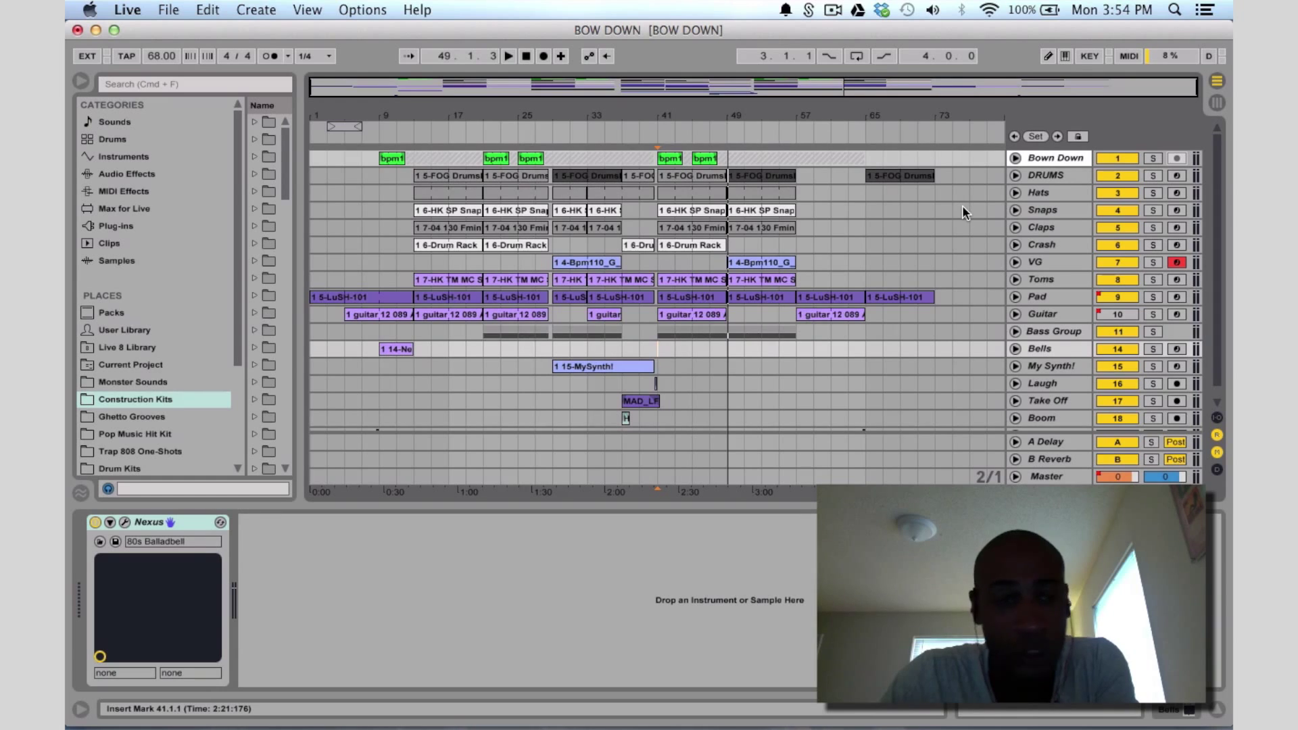
scroll(1054, 290, "down", 1)
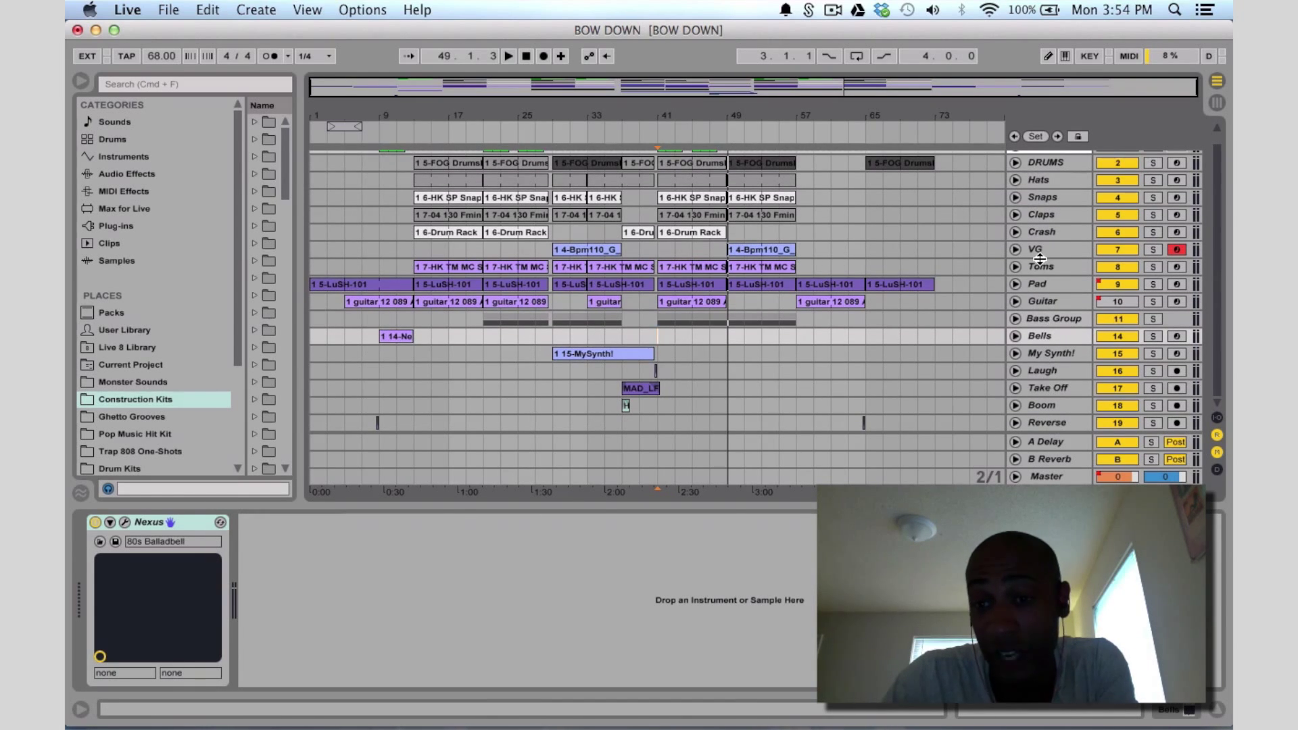
scroll(1040, 258, "up", 1)
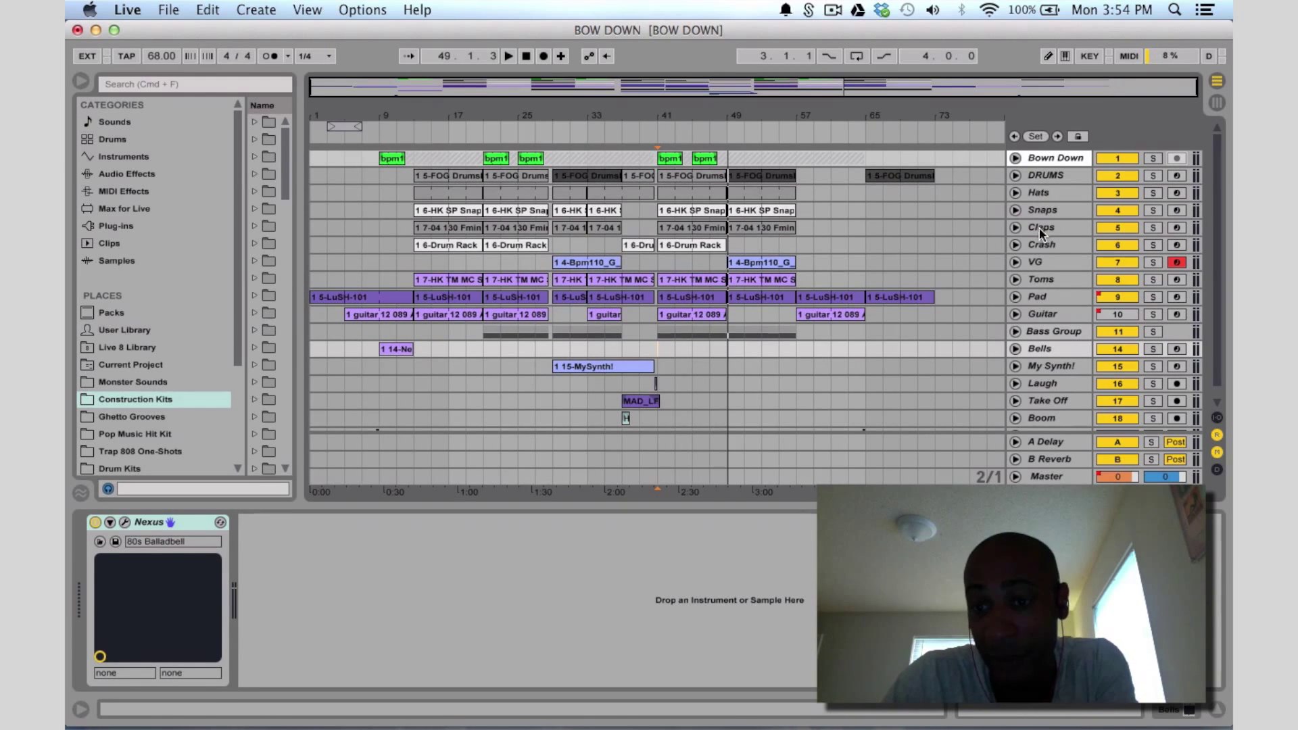
scroll(1051, 368, "down", 1)
scroll(1051, 368, "up", 1)
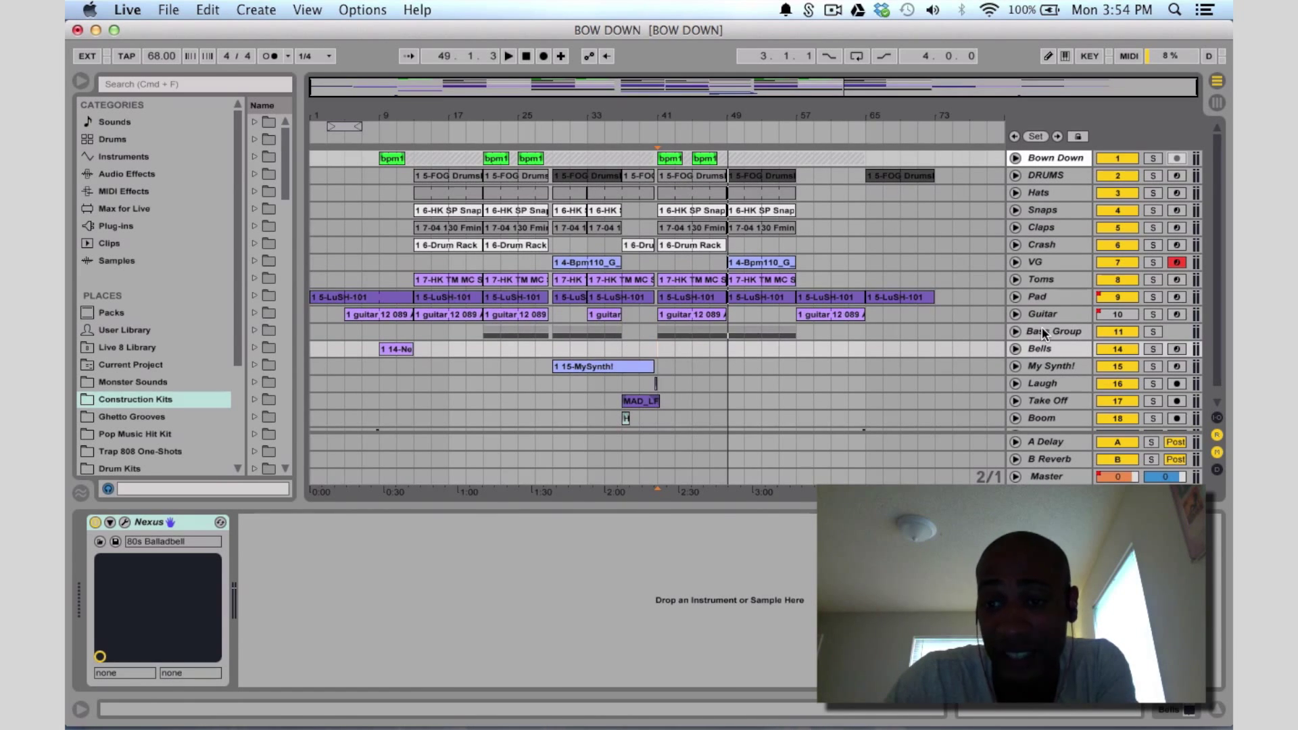
scroll(1041, 327, "down", 1)
scroll(1041, 326, "up", 1)
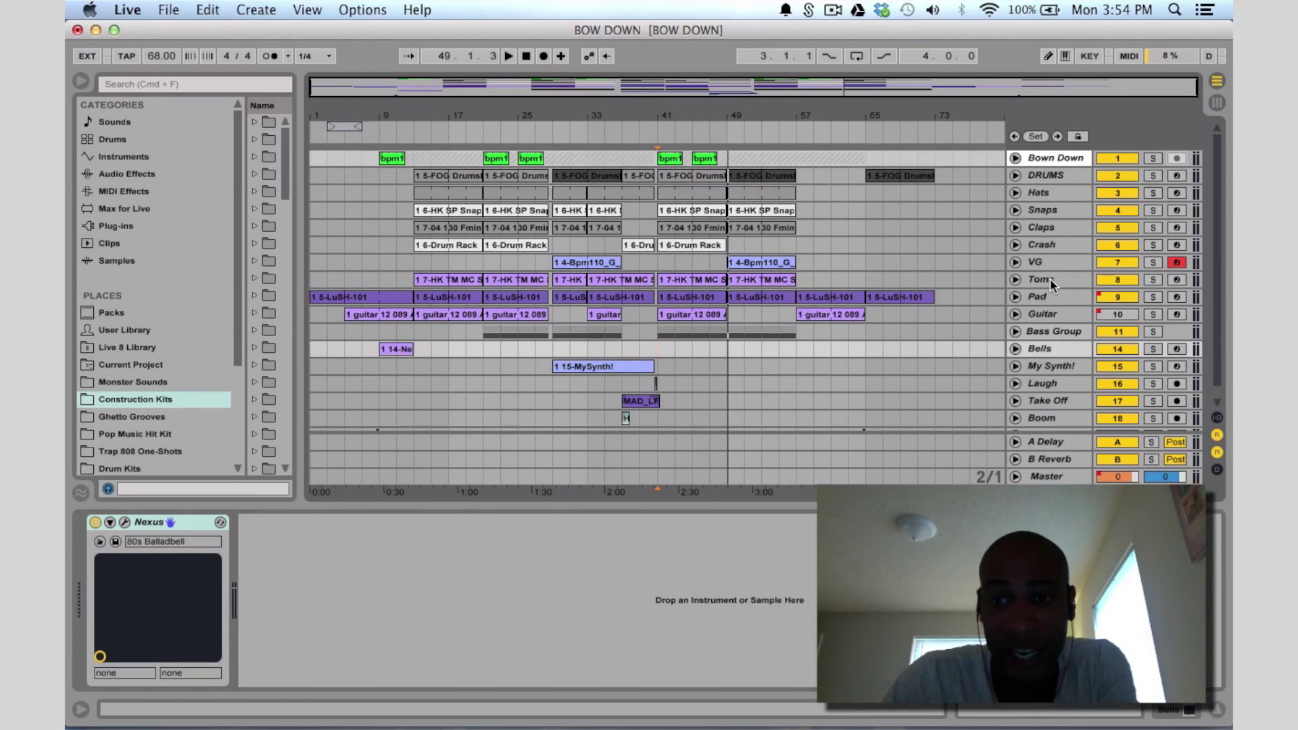
scroll(1049, 278, "down", 1)
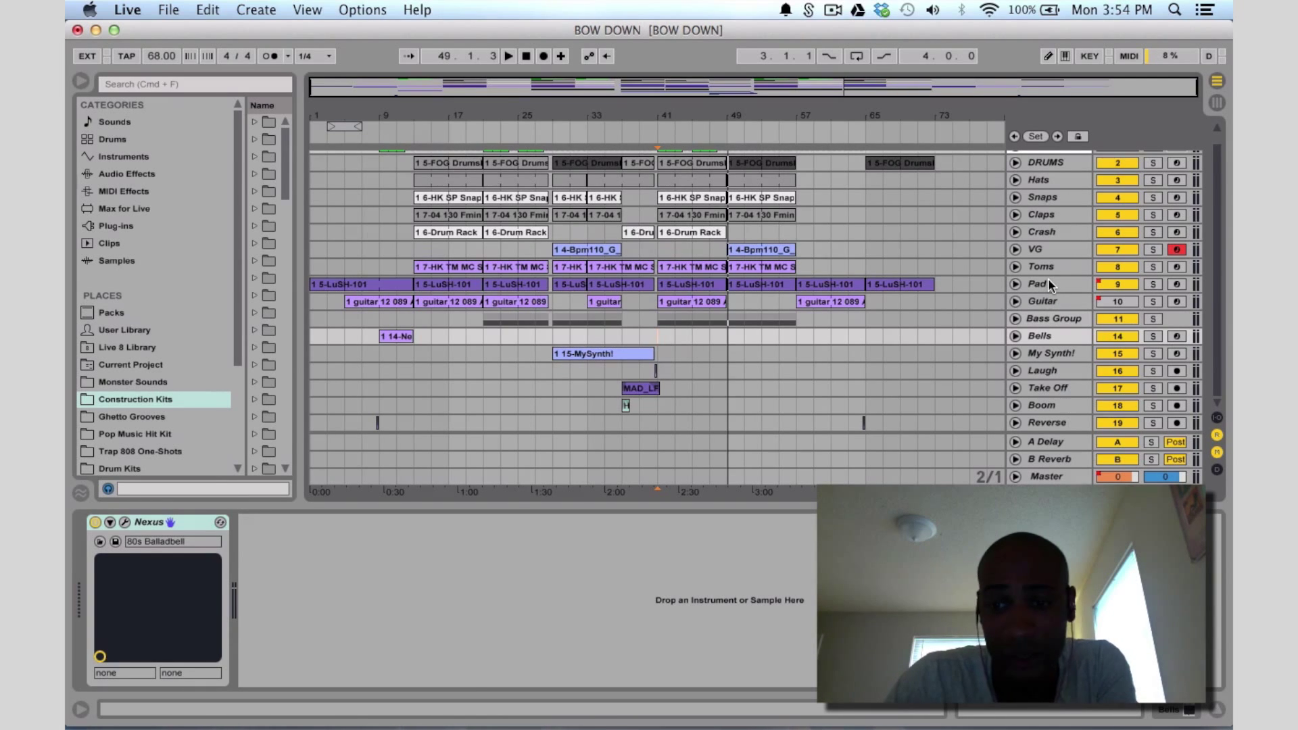
View the Master track's devices, and open the MFX-MAGMA plug-in window to inspect its Devil's Touch compressor settings before closing it
left_click(1052, 477)
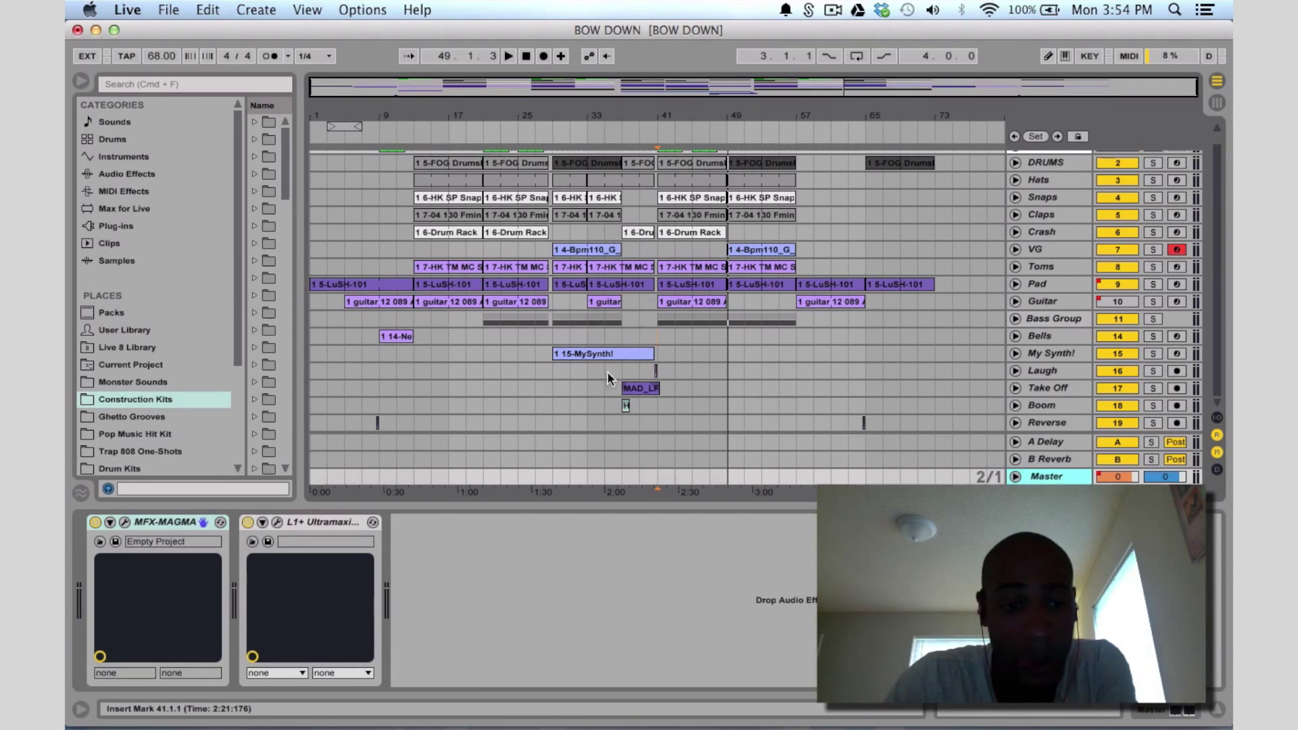
scroll(615, 319, "up", 1)
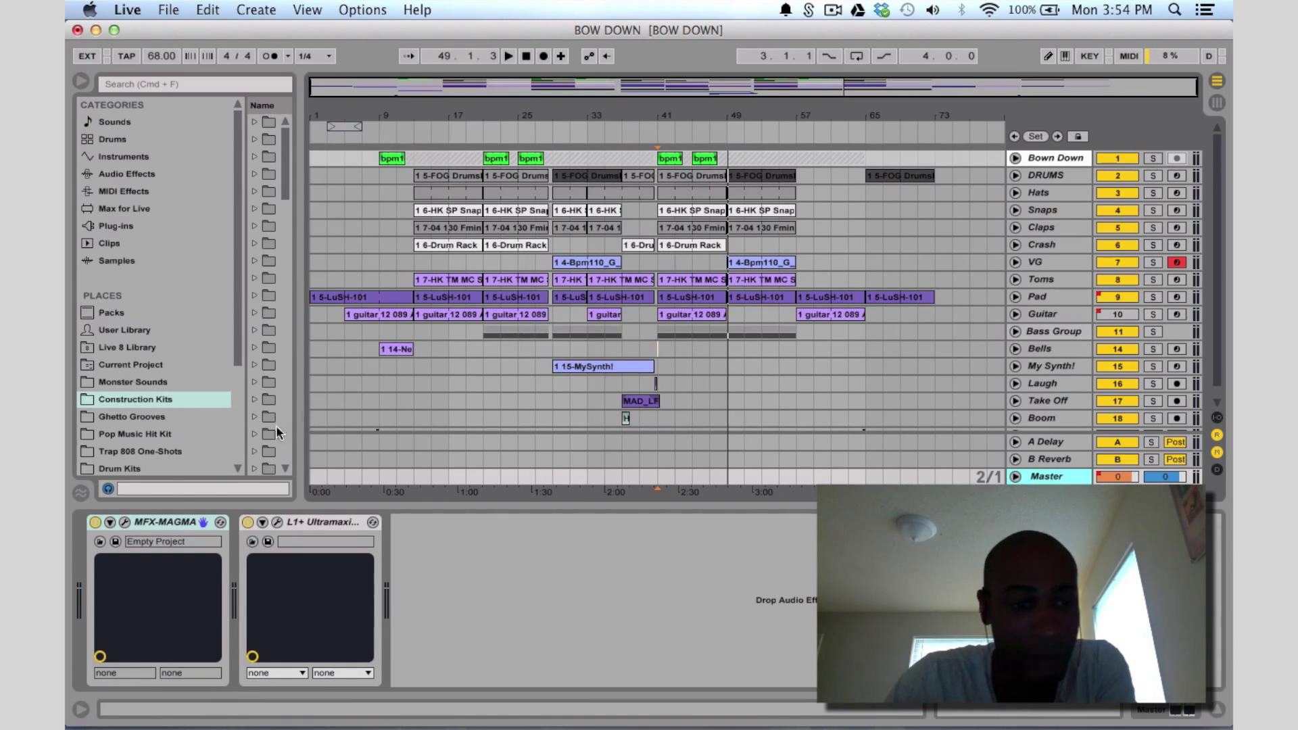
left_click(124, 524)
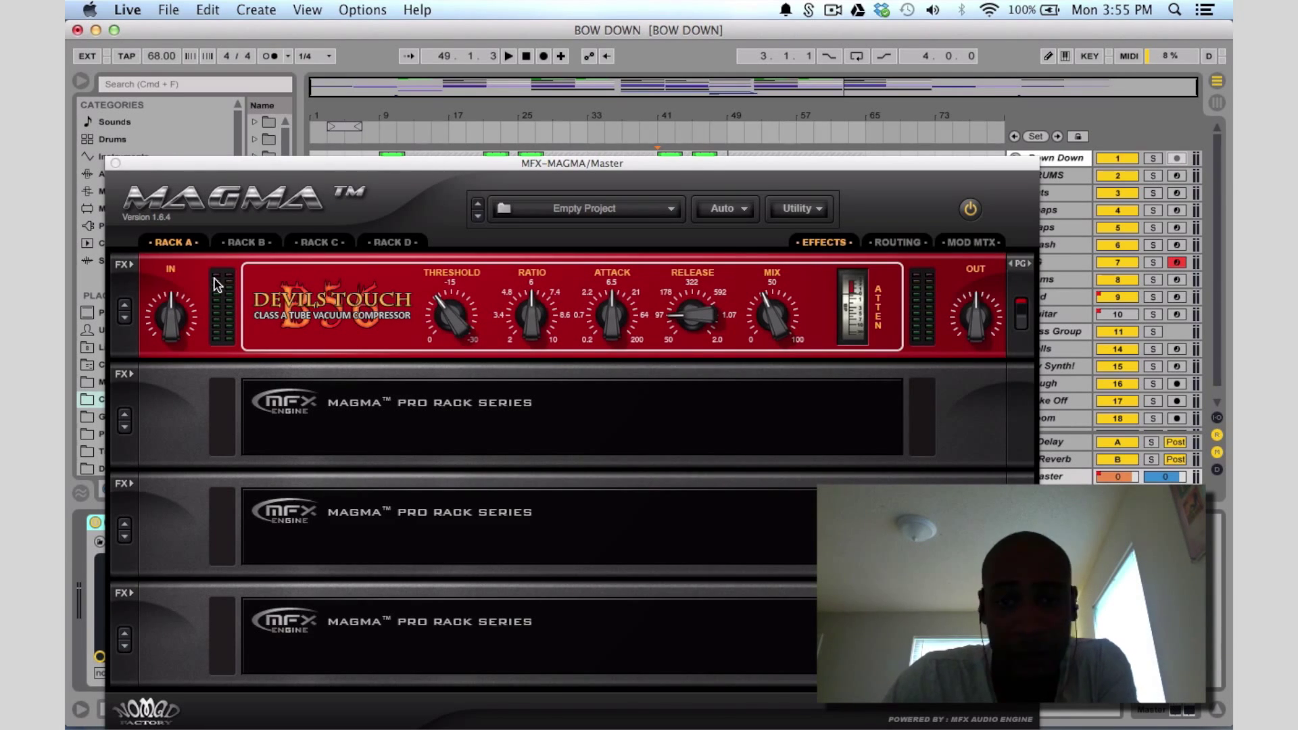
left_click(116, 163)
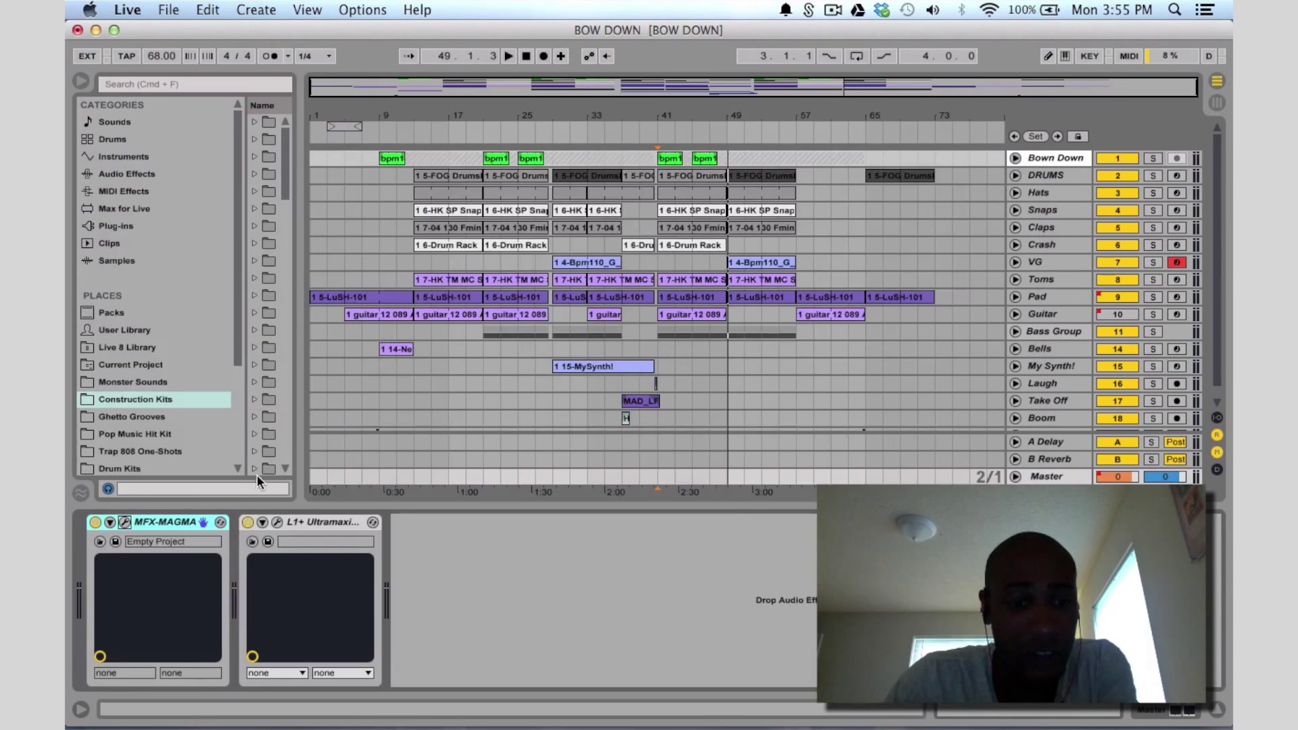
Open the L1+ Ultramaximizer window on the Master track to inspect its threshold and output ceiling settings before closing it
left_click(277, 522)
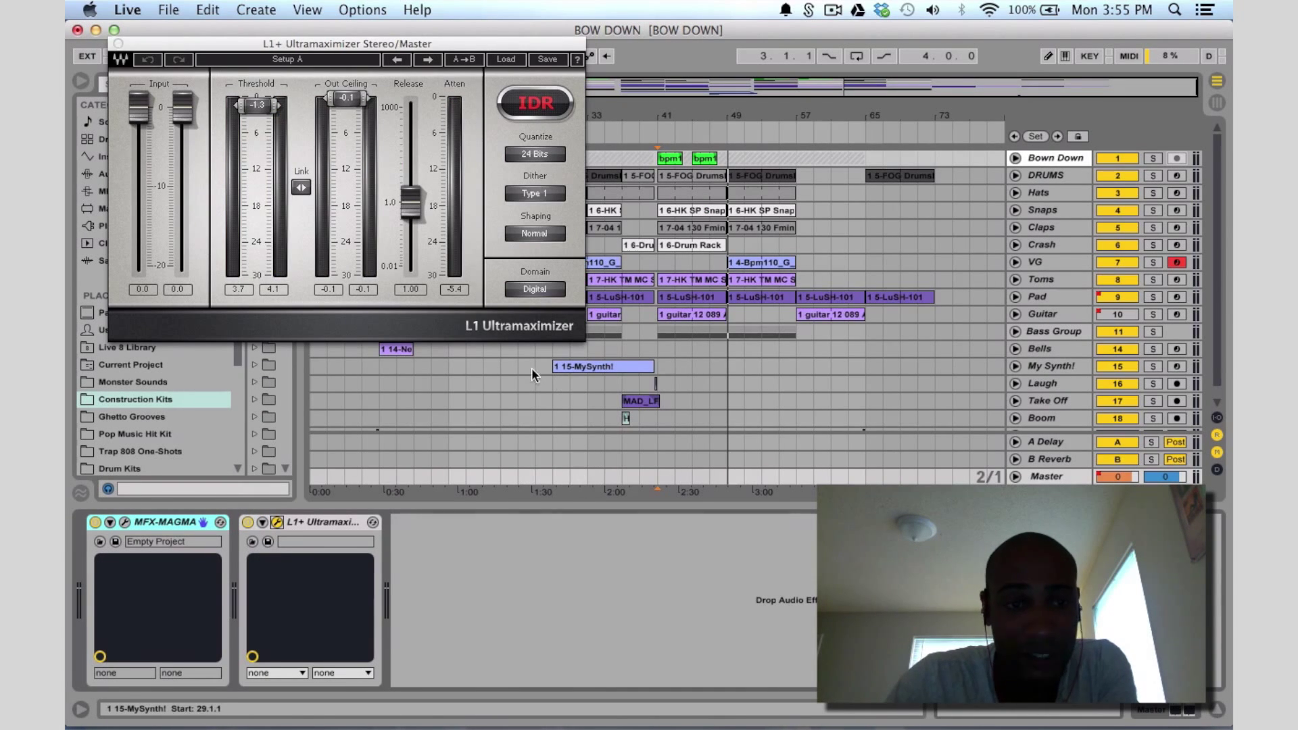
left_click(124, 42)
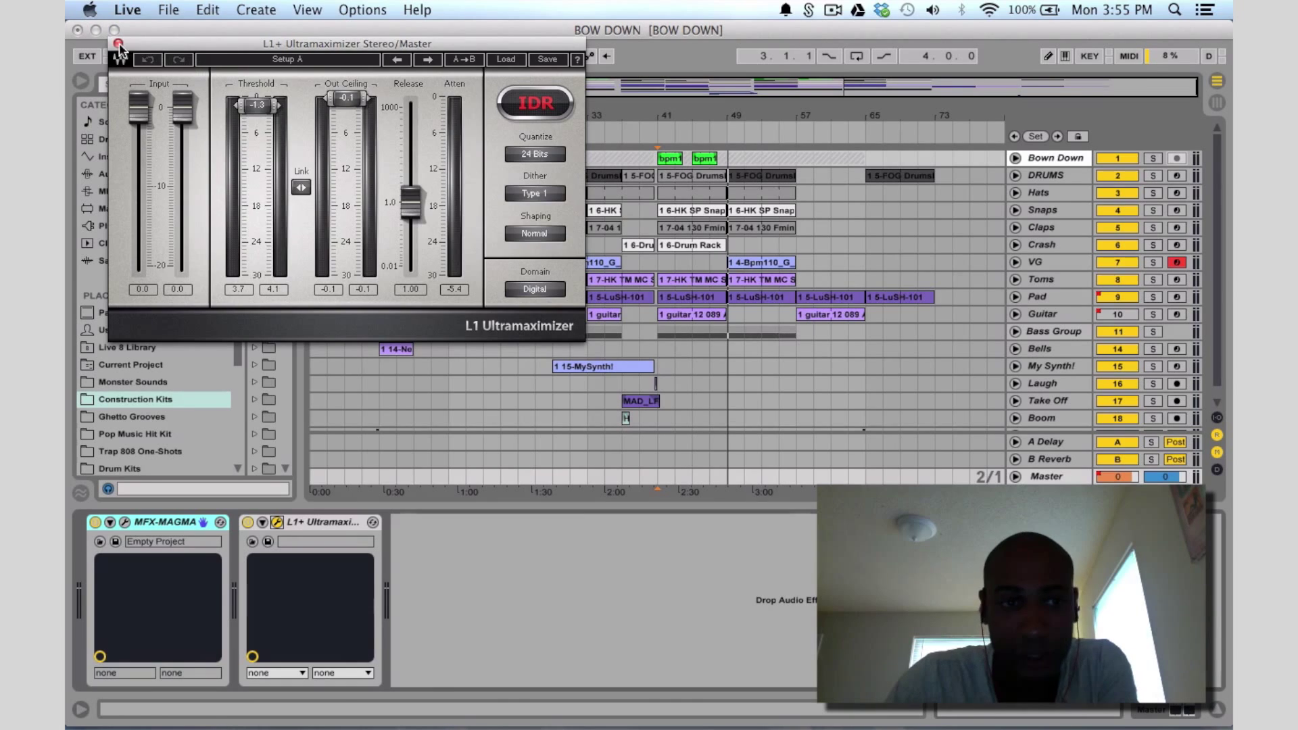
left_click(119, 44)
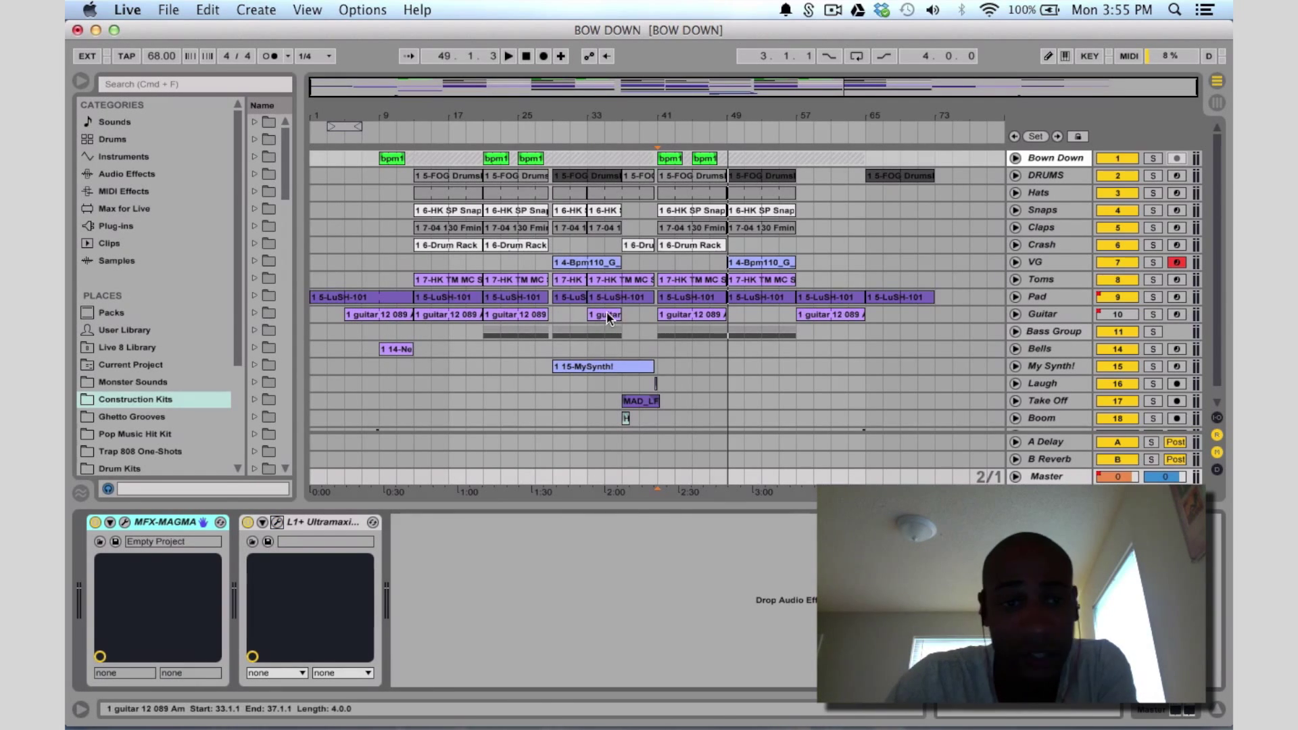
View the song in Session View, select the Bown Down clip and the first Pad clip, examine the mixer tracks, and return to Arrangement View
key("Tab")
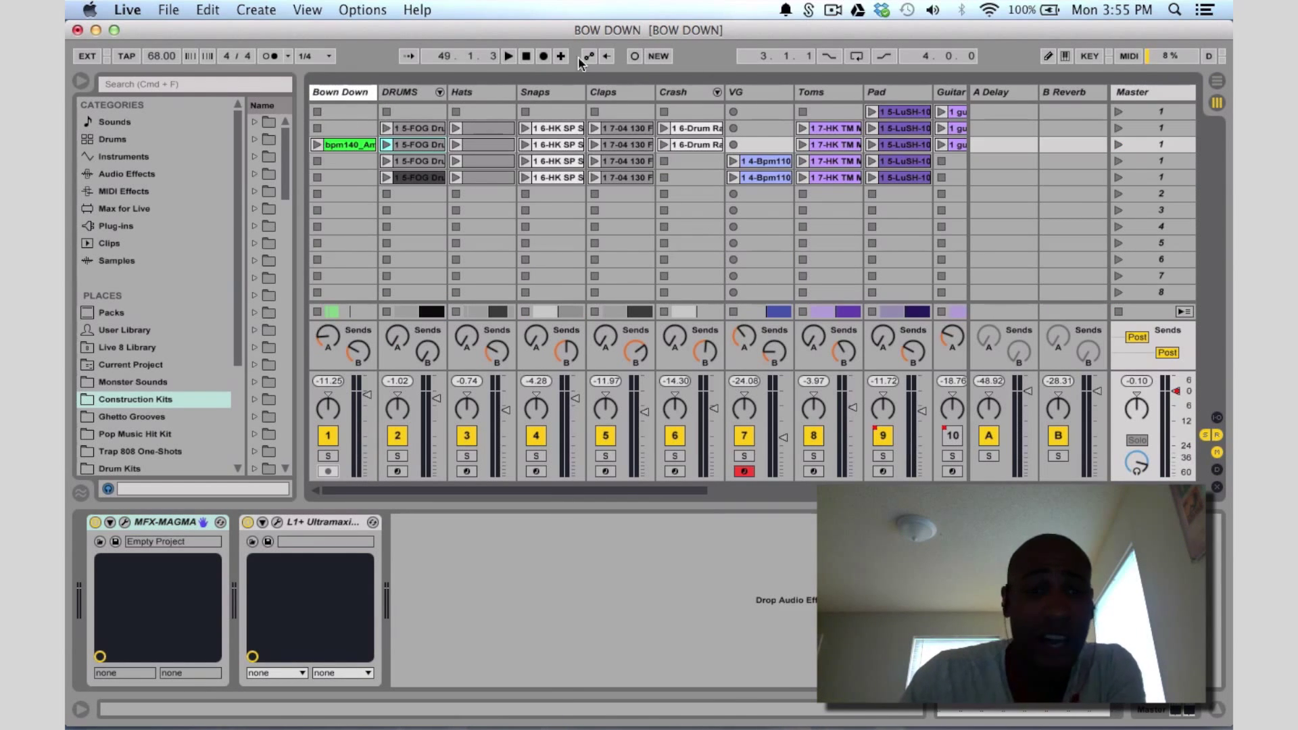
left_click(355, 140)
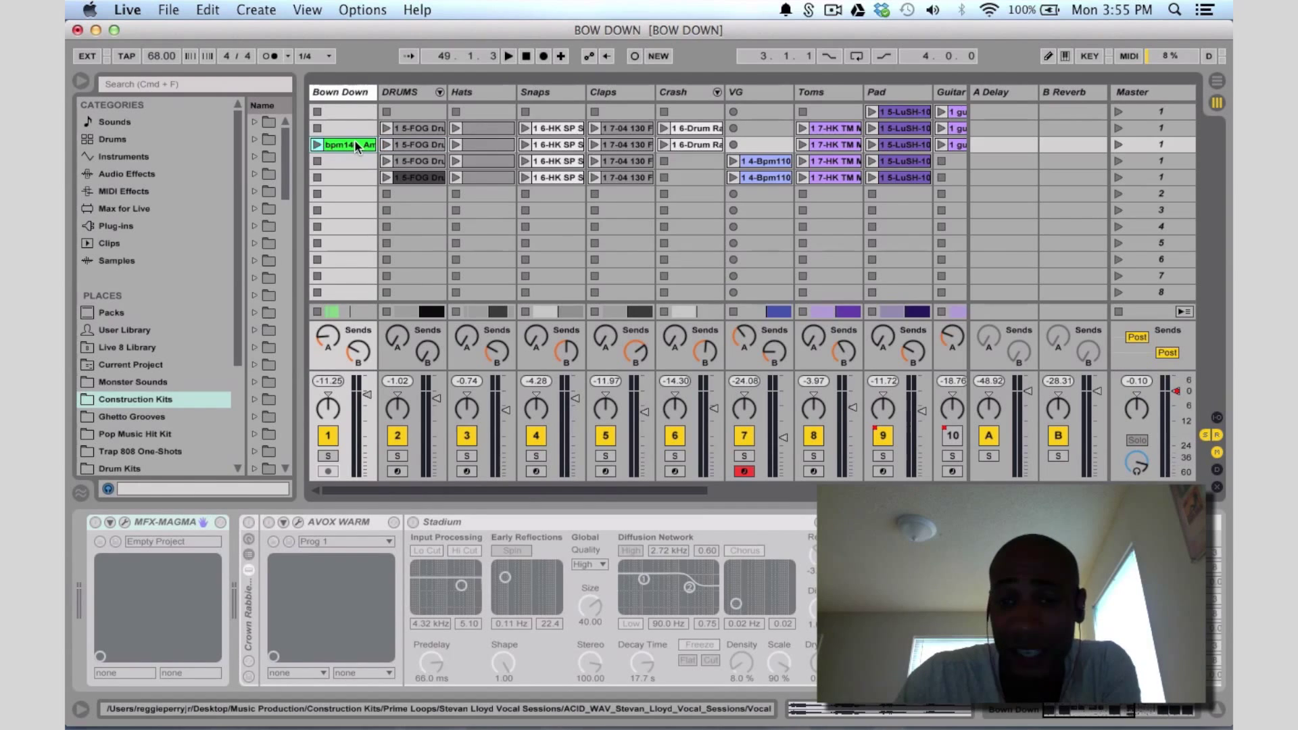
left_click(910, 112)
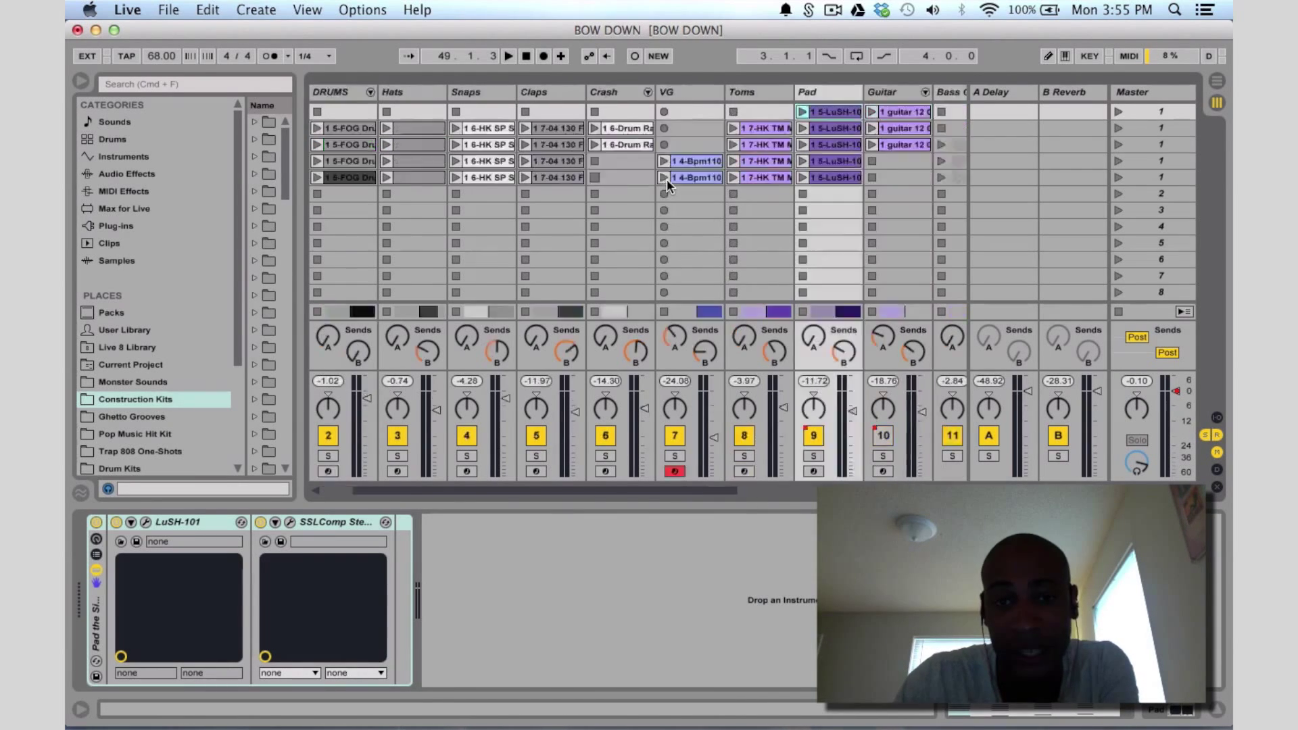
scroll(667, 182, "right", 7)
scroll(667, 178, "left", 6)
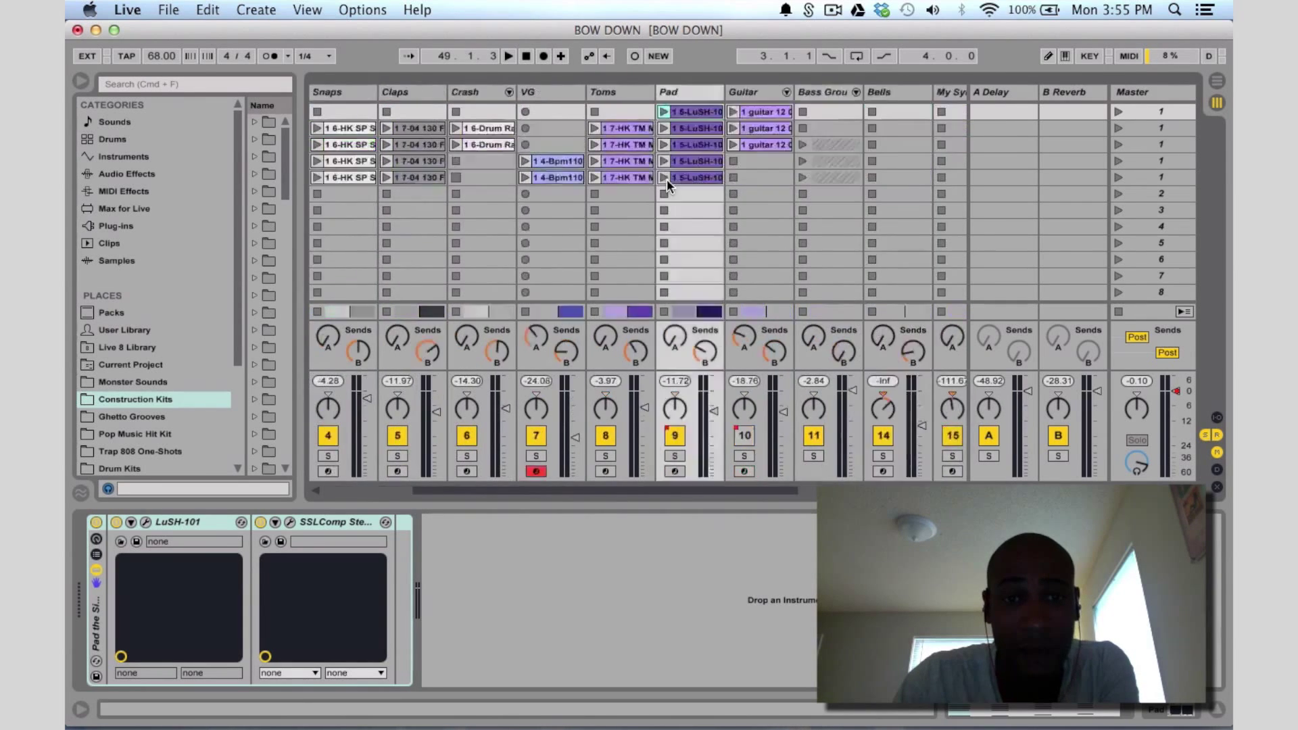
scroll(878, 119, "right", 6)
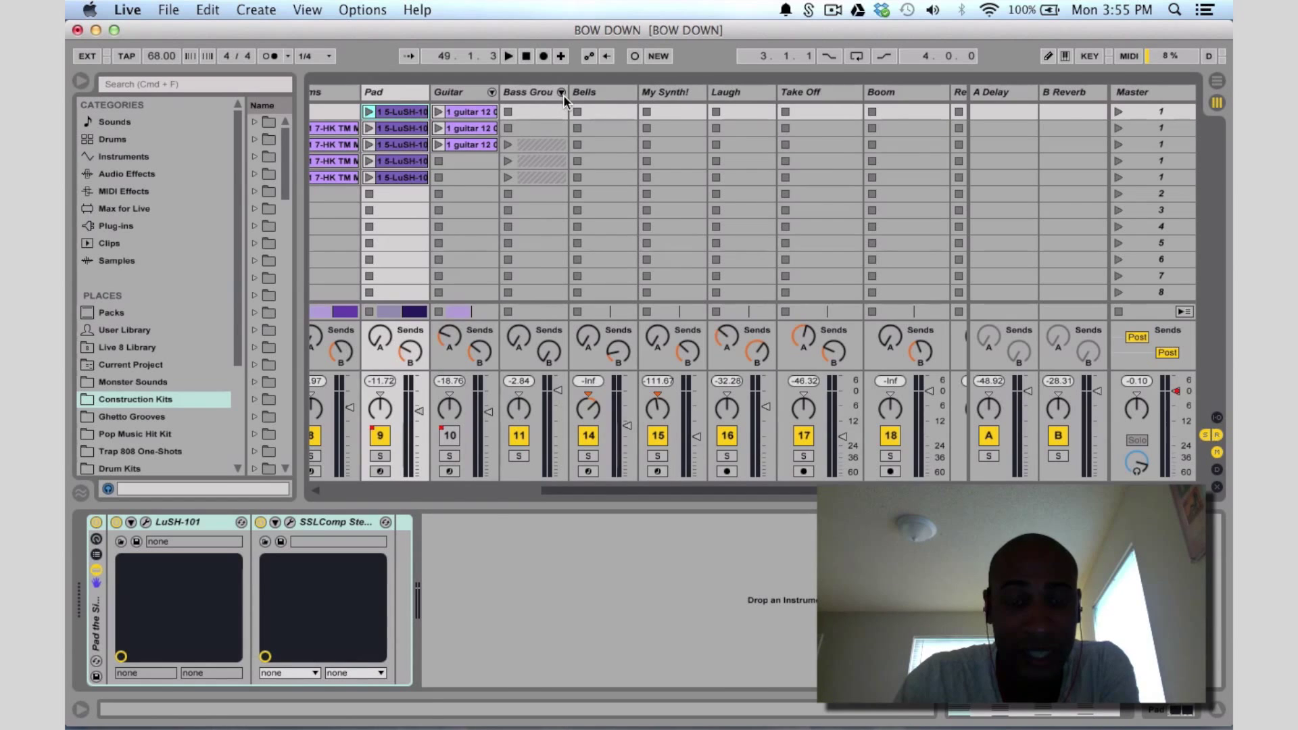
scroll(555, 105, "left", 7)
key("Tab")
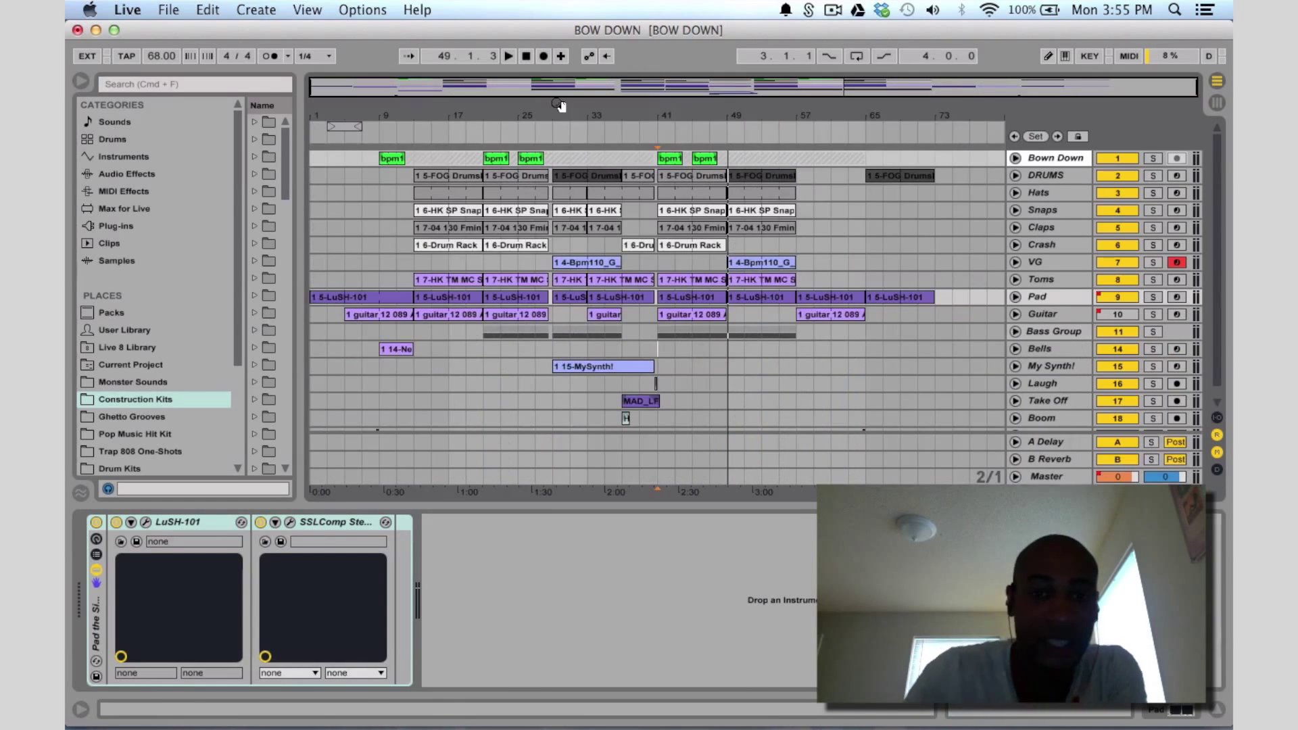
scroll(691, 319, "down", 1)
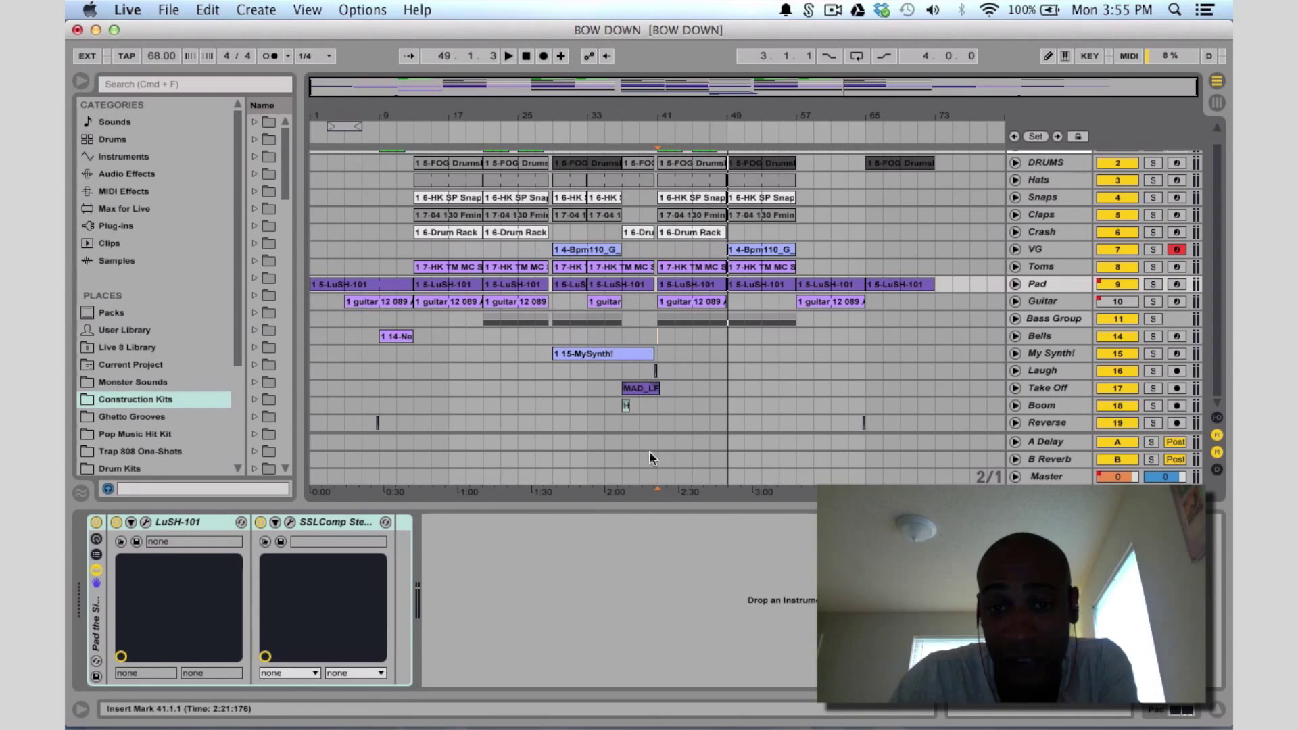
scroll(895, 351, "up", 1)
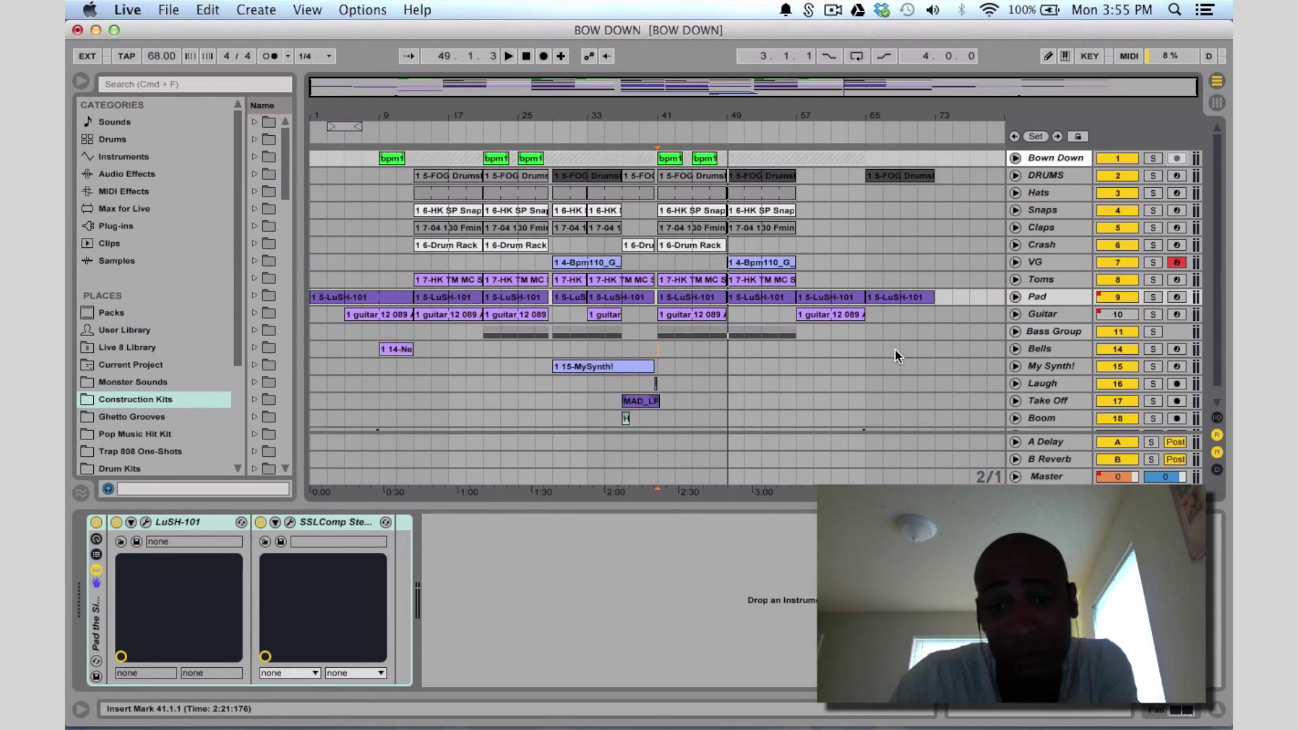
scroll(895, 351, "down", 1)
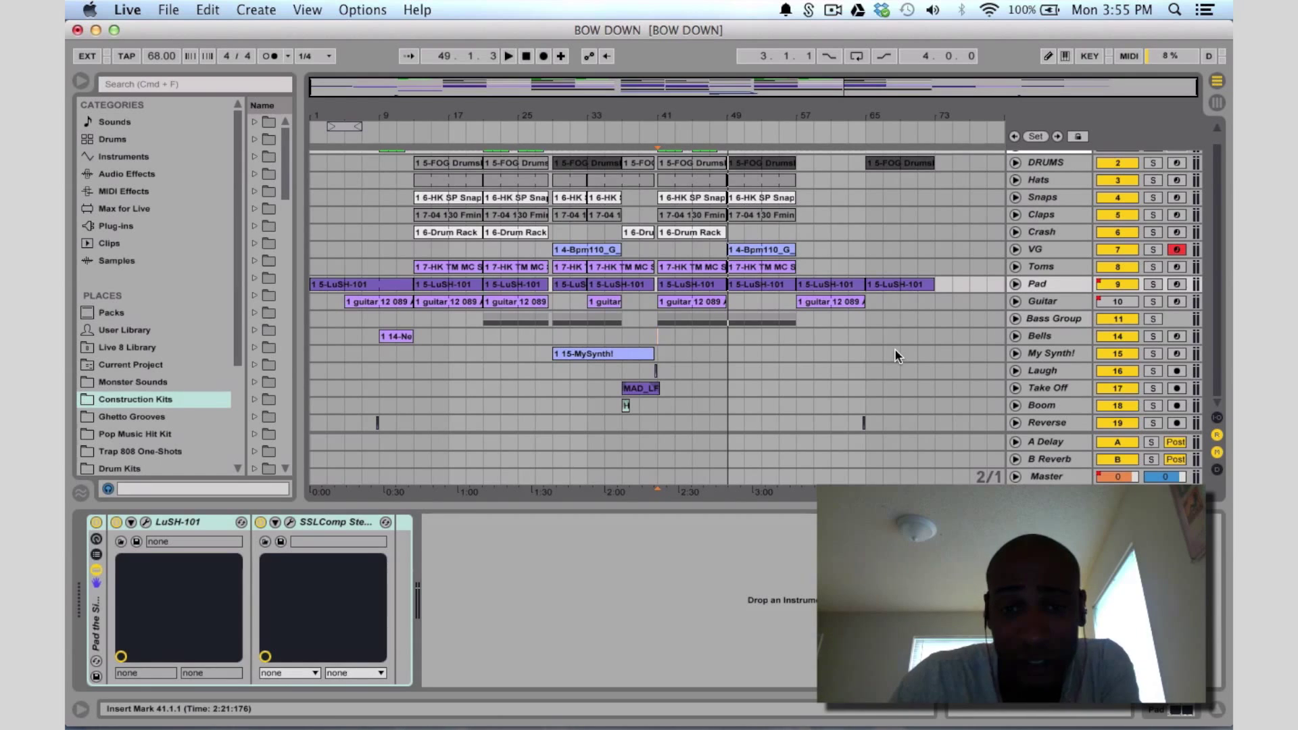
scroll(894, 357, "up", 1)
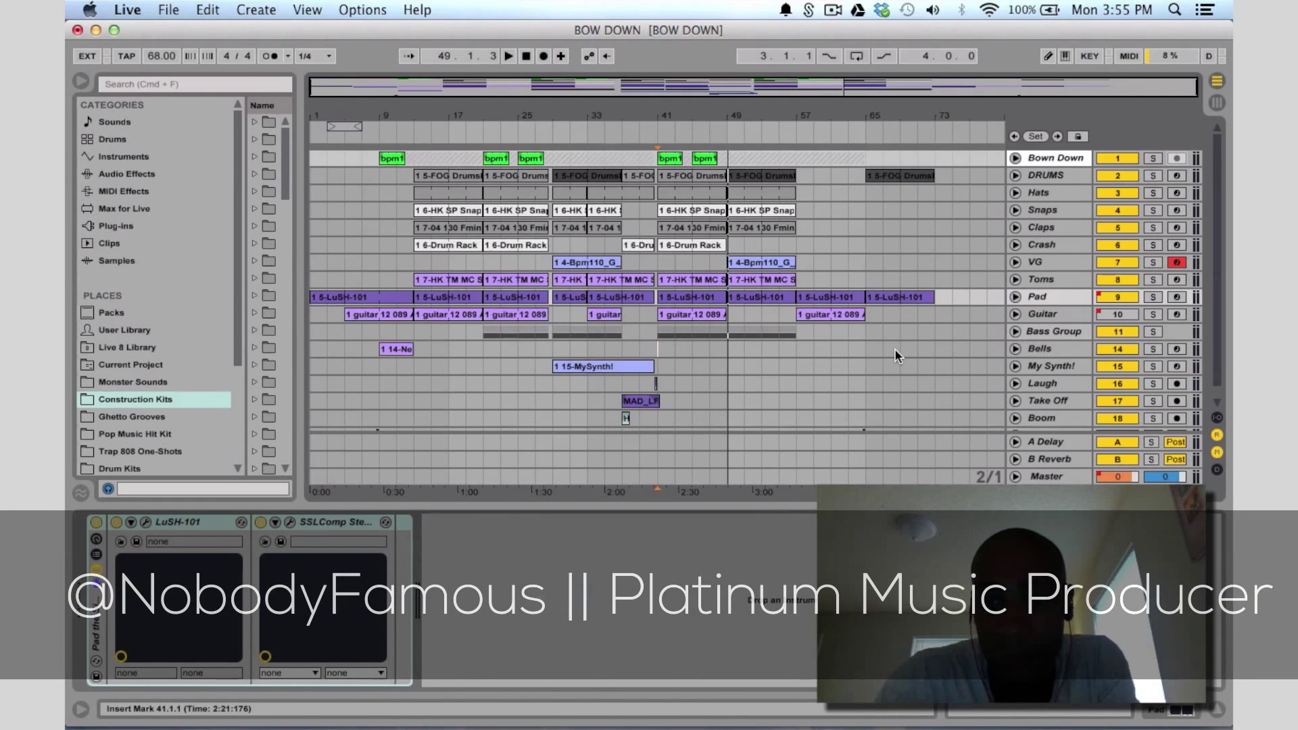
scroll(894, 350, "down", 1)
scroll(894, 349, "up", 1)
scroll(894, 350, "down", 1)
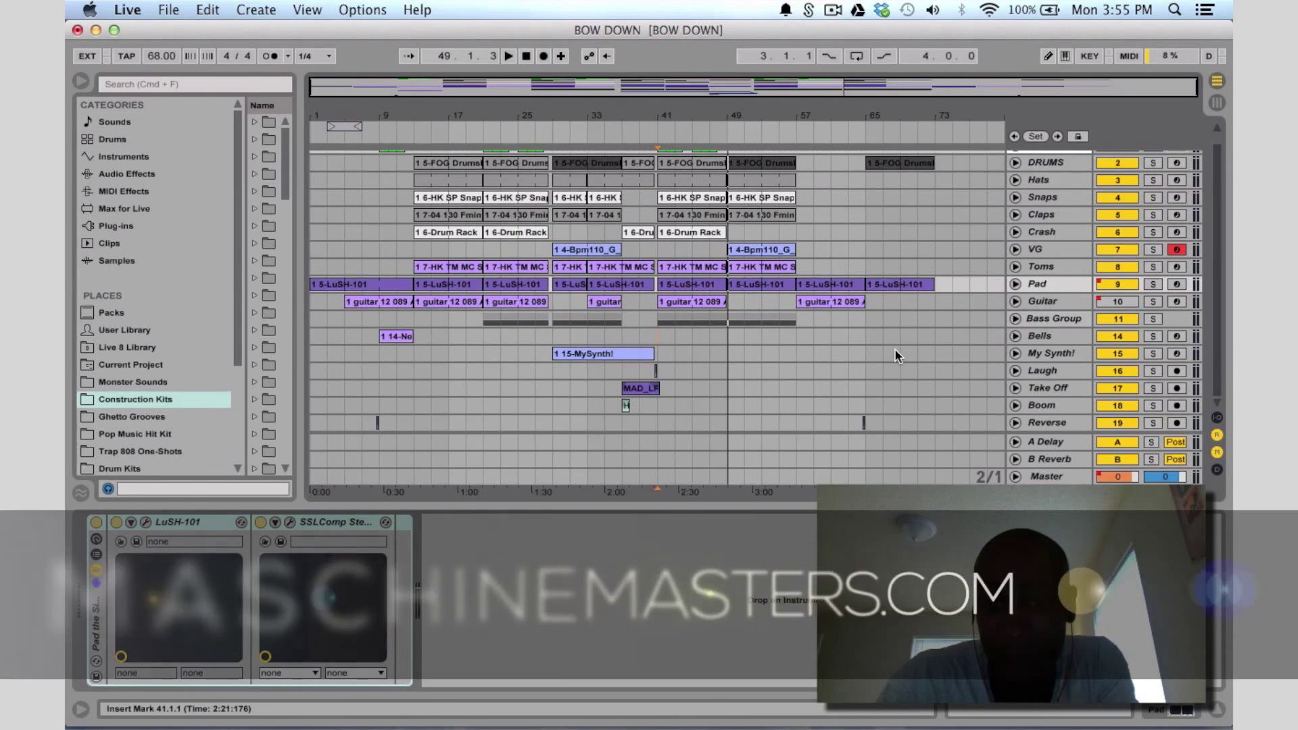
scroll(895, 350, "up", 1)
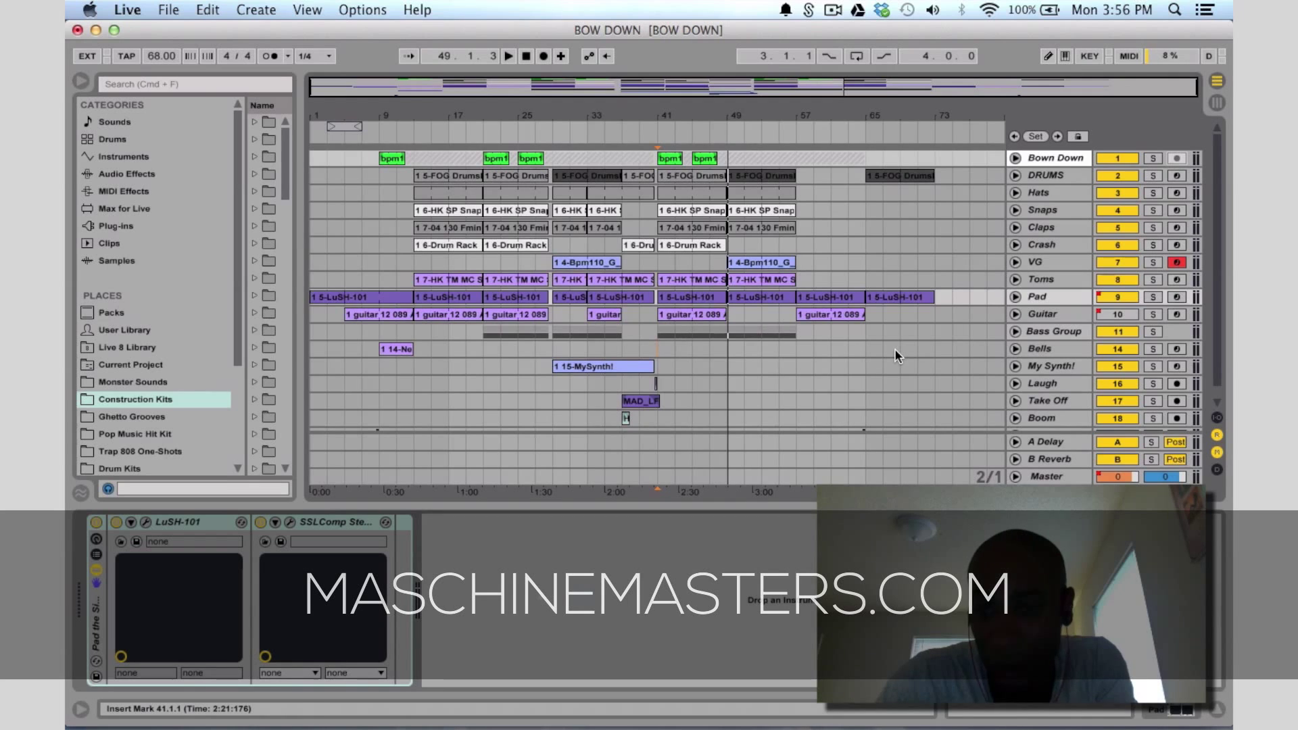
scroll(895, 356, "down", 1)
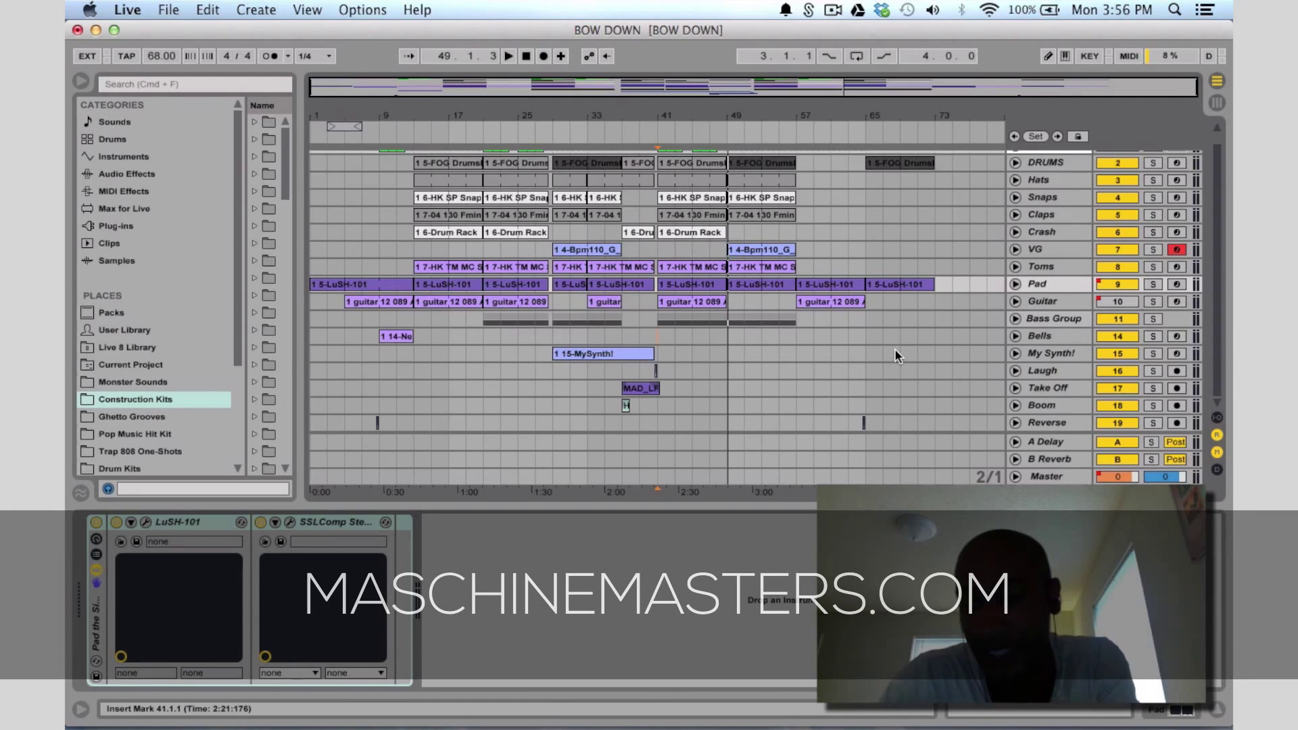
scroll(896, 357, "up", 1)
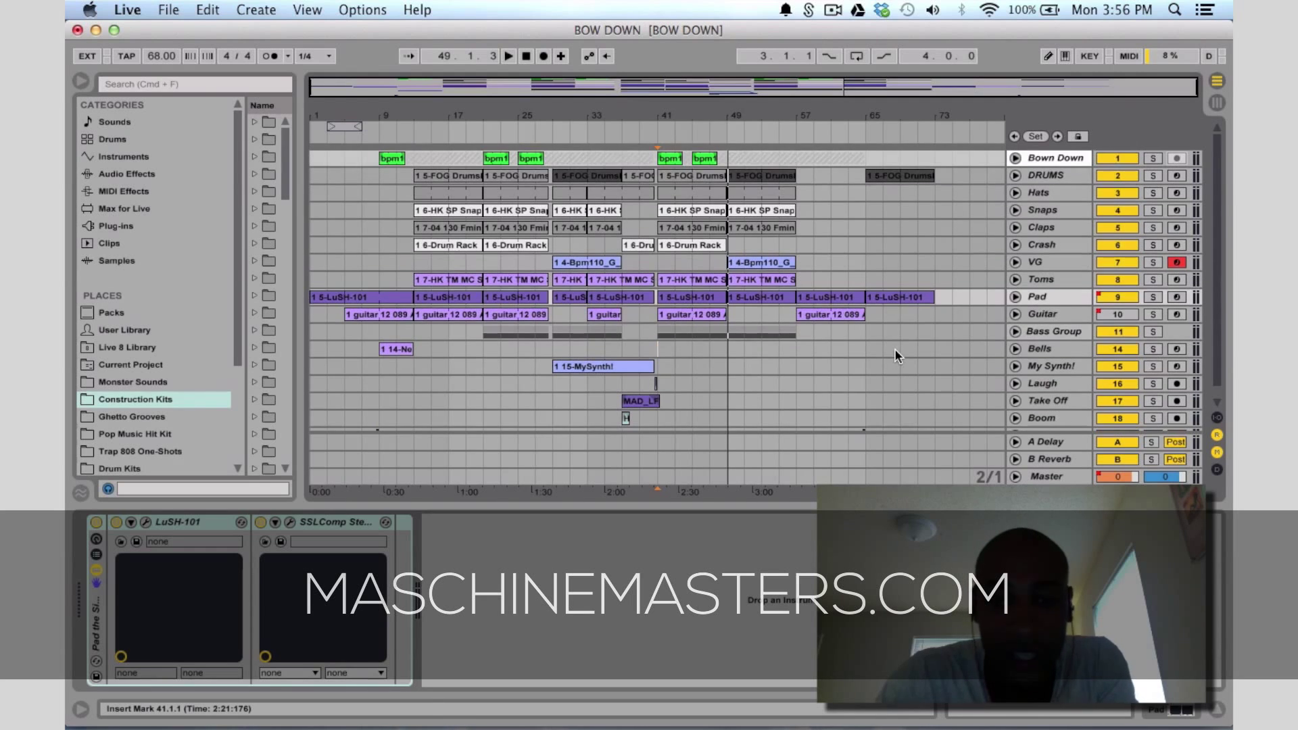
scroll(896, 356, "down", 1)
scroll(896, 357, "up", 1)
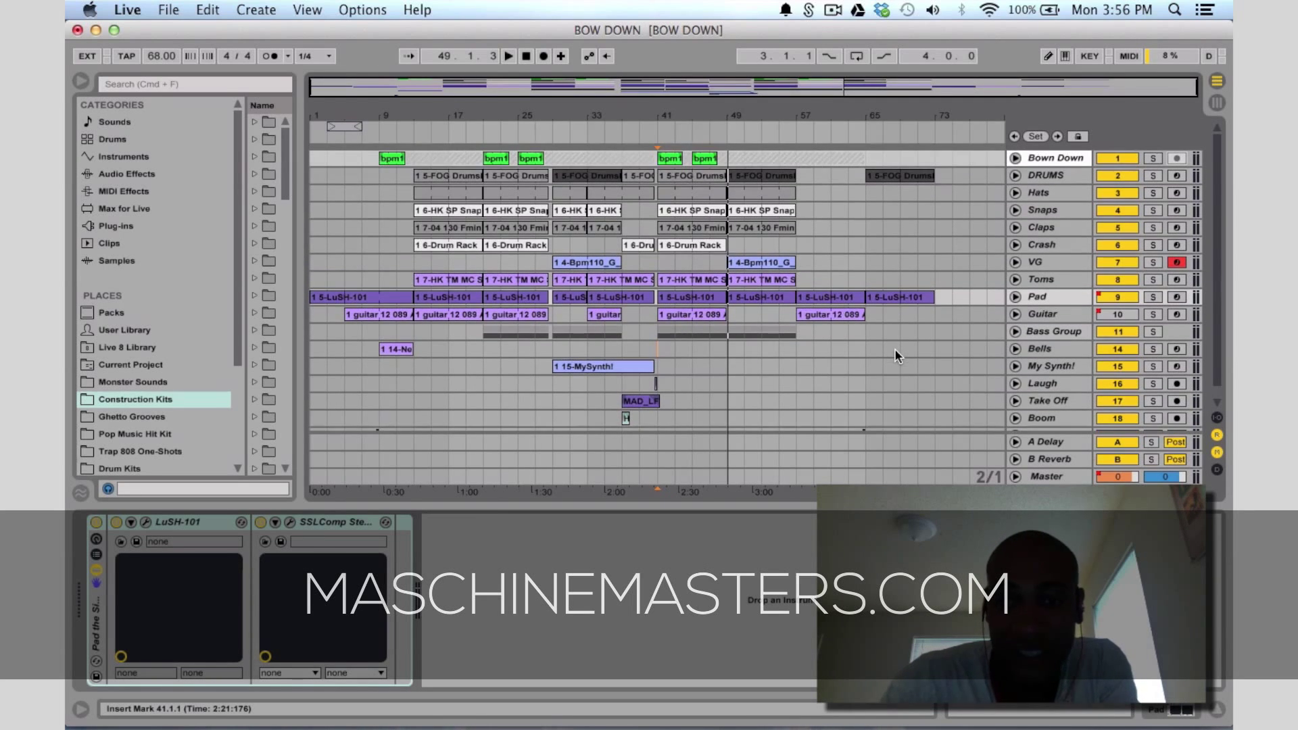